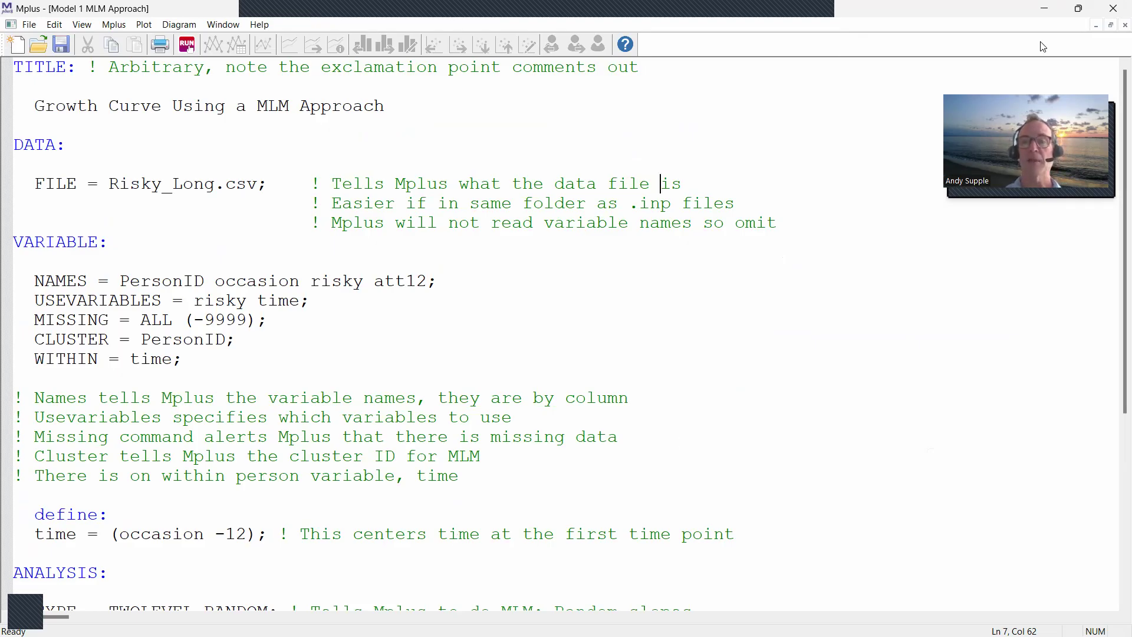
# Switch to the Risky LGCM and MLM folder in File Explorer and open the Model 1 MLM Approach input file
pyautogui.hotkey('alt', 'Tab')
pyautogui.click(494, 557)
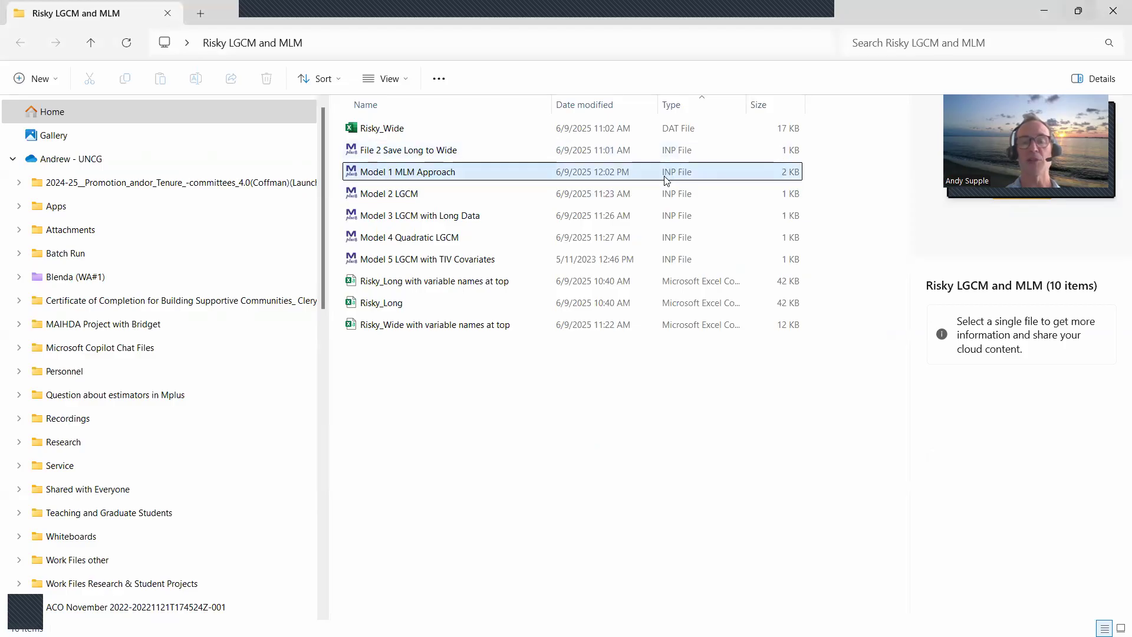
pyautogui.click(445, 176)
pyautogui.doubleClick(445, 176)
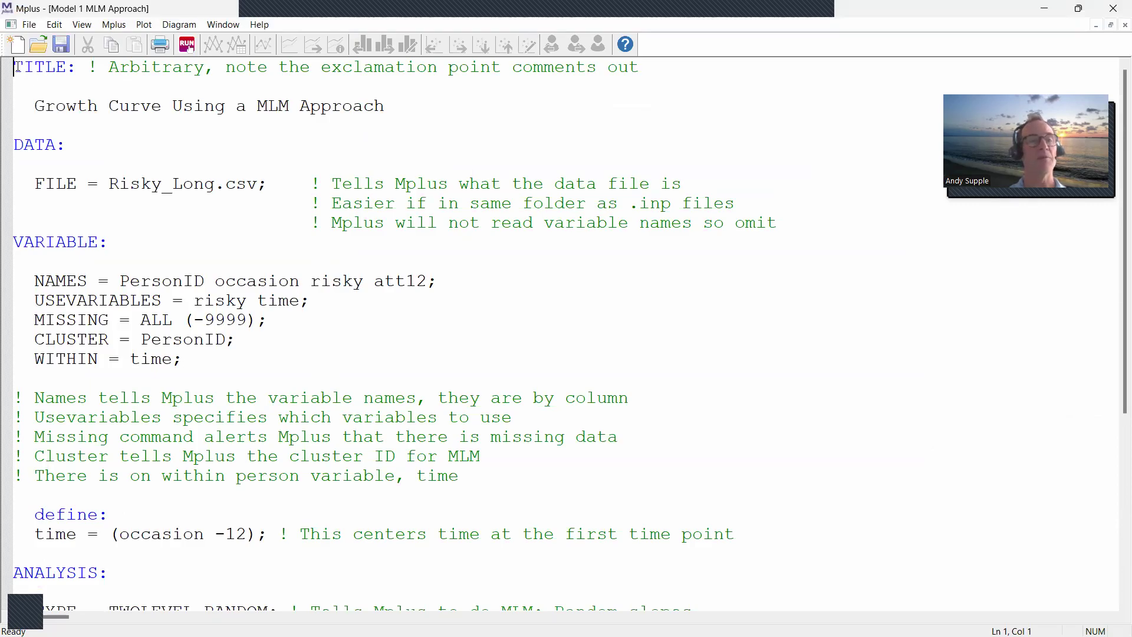
# Review the TITLE section of the input file, highlighting its exclamation-point comment and the growth curve title line
pyautogui.moveTo(18, 67); pyautogui.dragTo(38, 86)
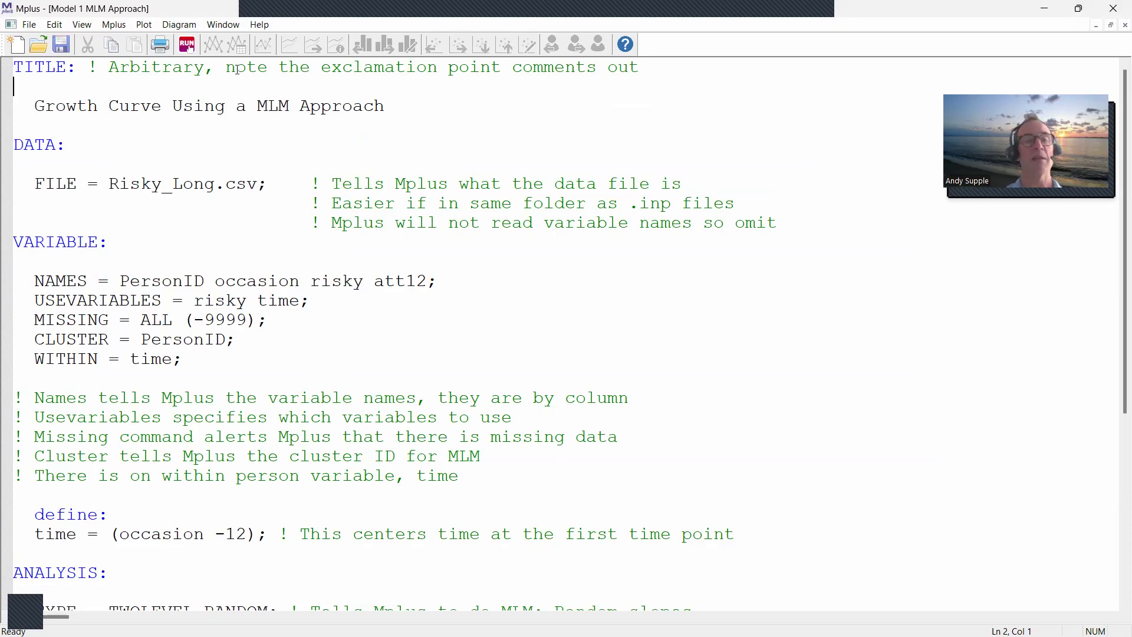
pyautogui.doubleClick(95, 69)
pyautogui.click(108, 72)
pyautogui.moveTo(647, 68); pyautogui.dragTo(160, 70)
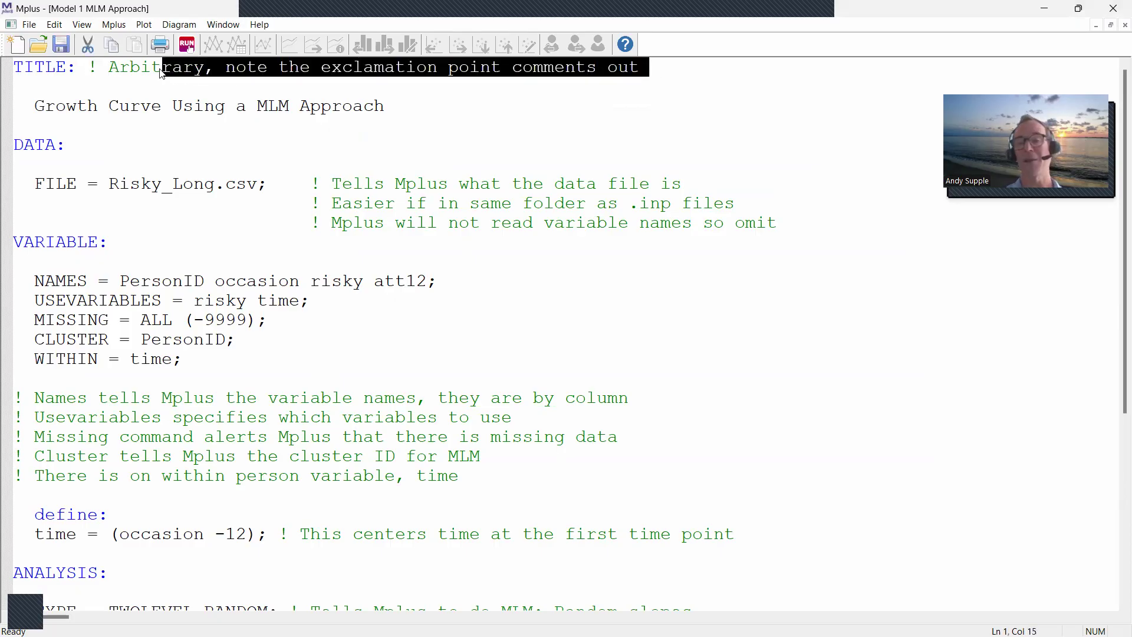
pyautogui.click(313, 107)
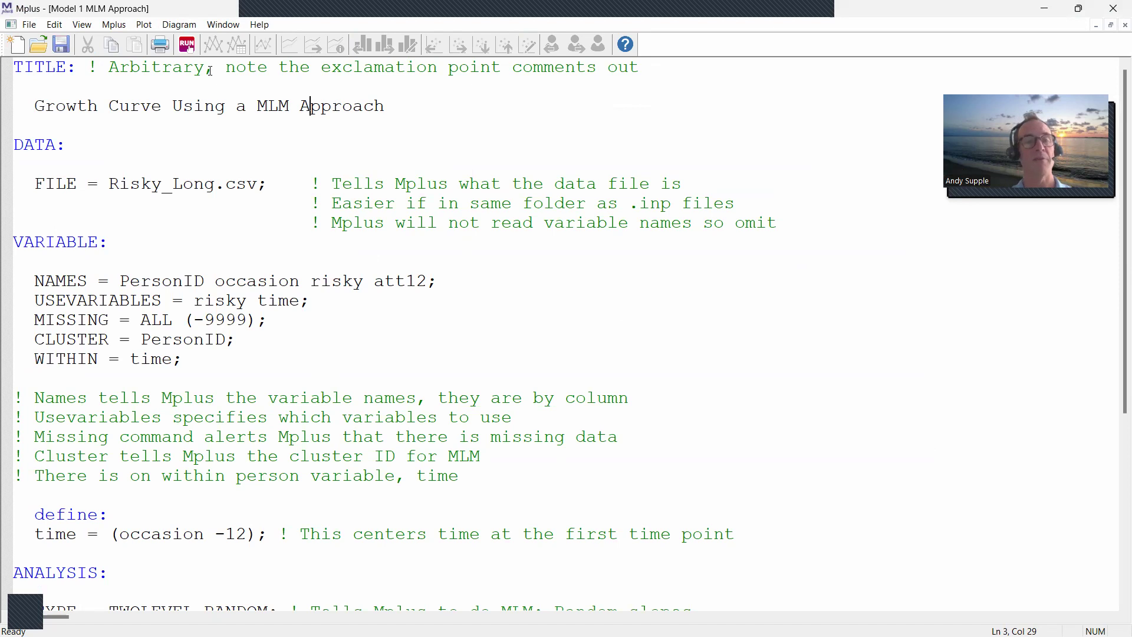
pyautogui.moveTo(35, 108); pyautogui.dragTo(384, 109)
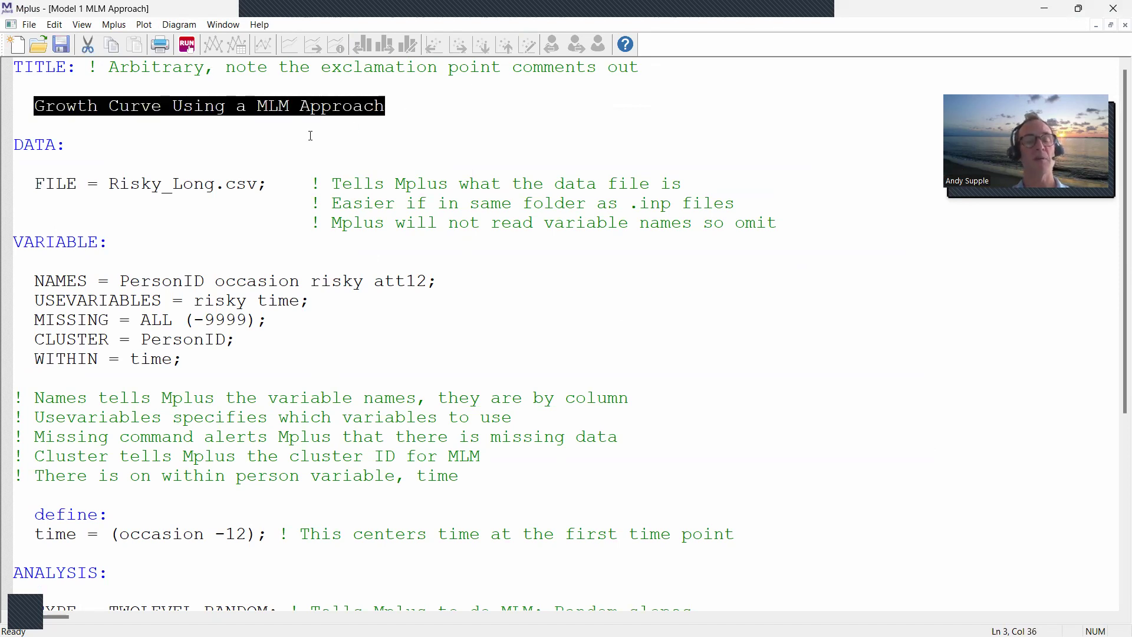
# Review the DATA section, highlighting the Risky_Long.csv file name and the comments on the data file, its folder and variable names
pyautogui.moveTo(68, 146); pyautogui.dragTo(8, 147)
pyautogui.click(118, 152)
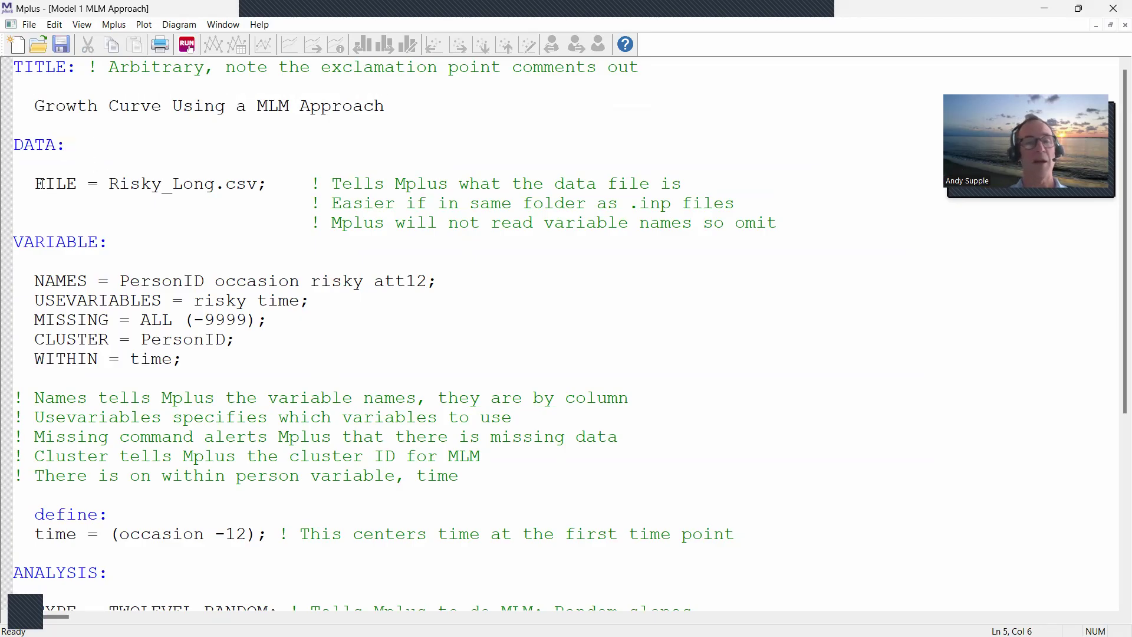
pyautogui.moveTo(60, 184); pyautogui.dragTo(283, 185)
pyautogui.click(290, 185)
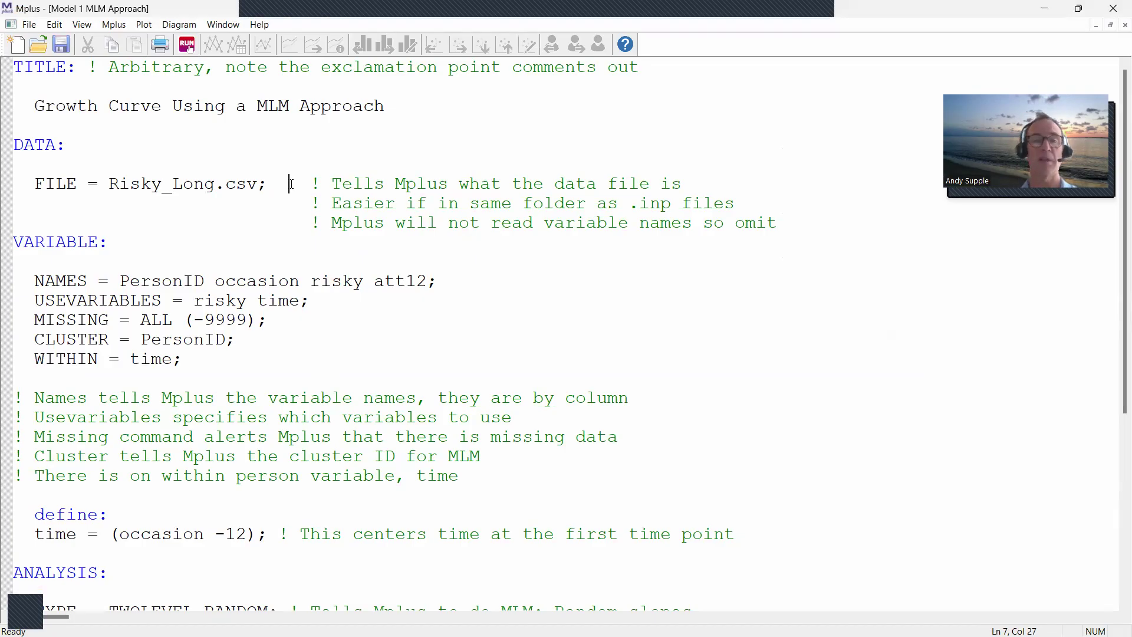
pyautogui.moveTo(310, 183); pyautogui.dragTo(745, 191)
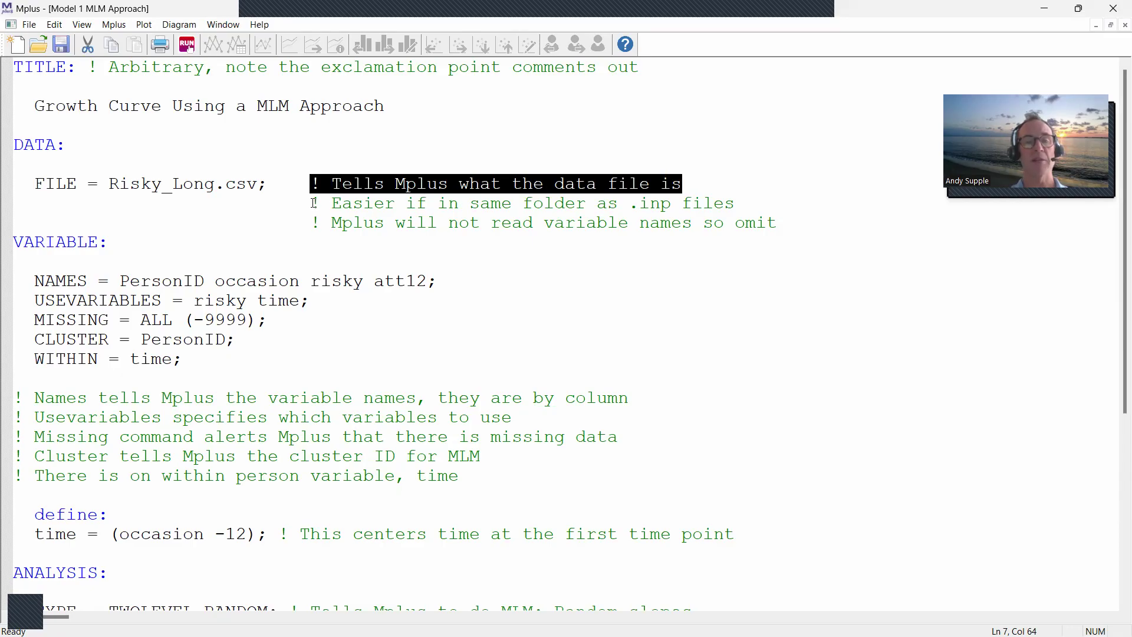
pyautogui.moveTo(311, 203); pyautogui.dragTo(746, 211)
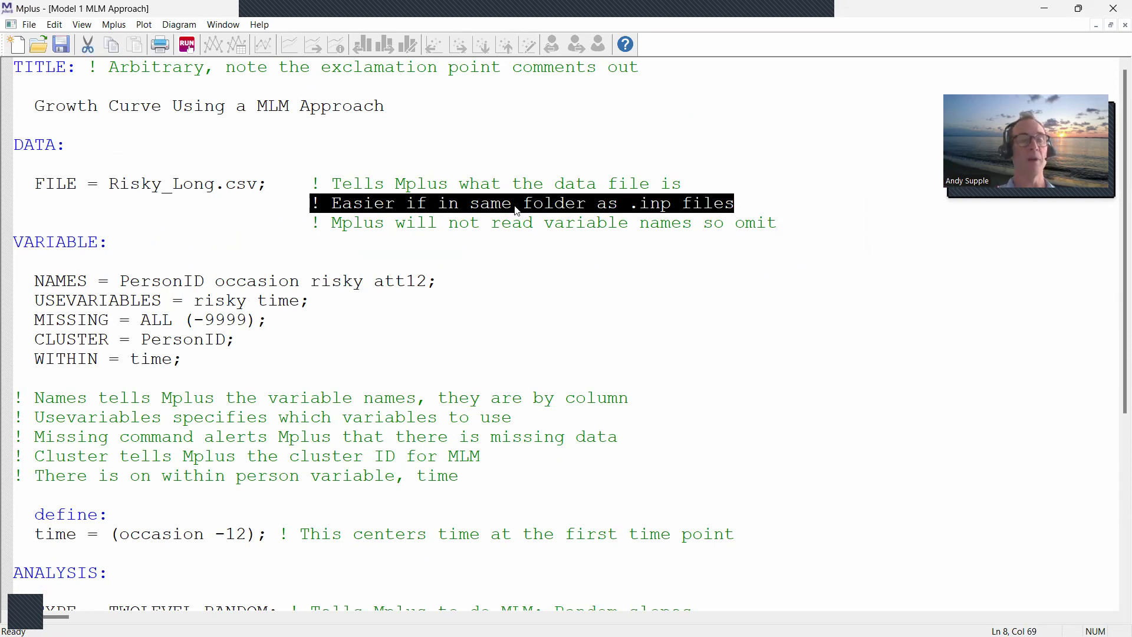
pyautogui.moveTo(109, 185); pyautogui.dragTo(263, 186)
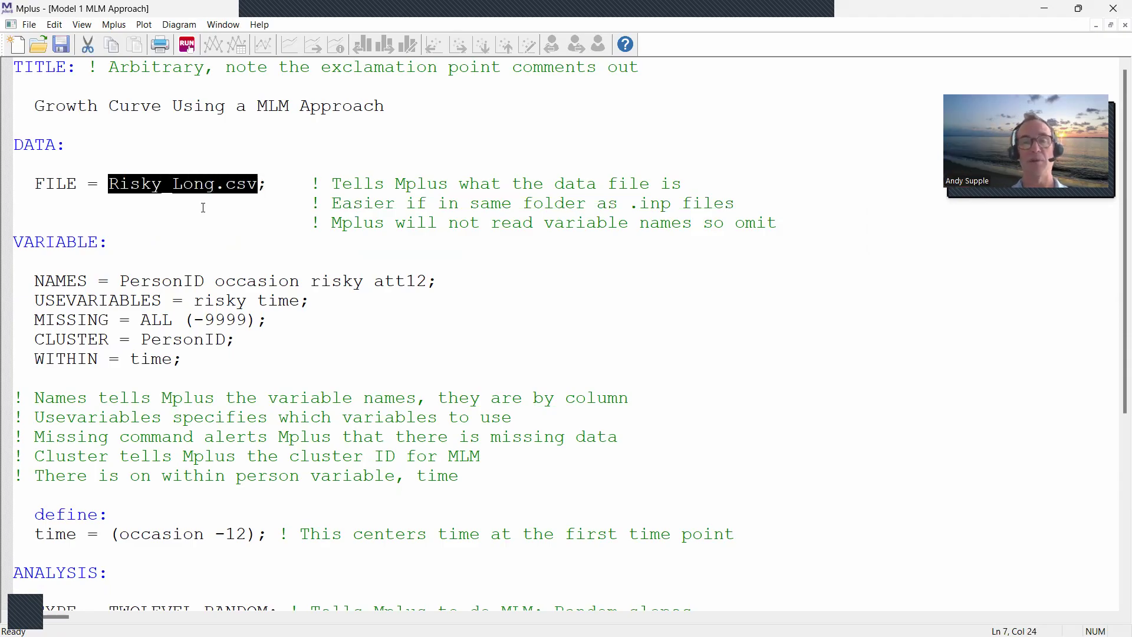
pyautogui.moveTo(326, 223); pyautogui.dragTo(778, 229)
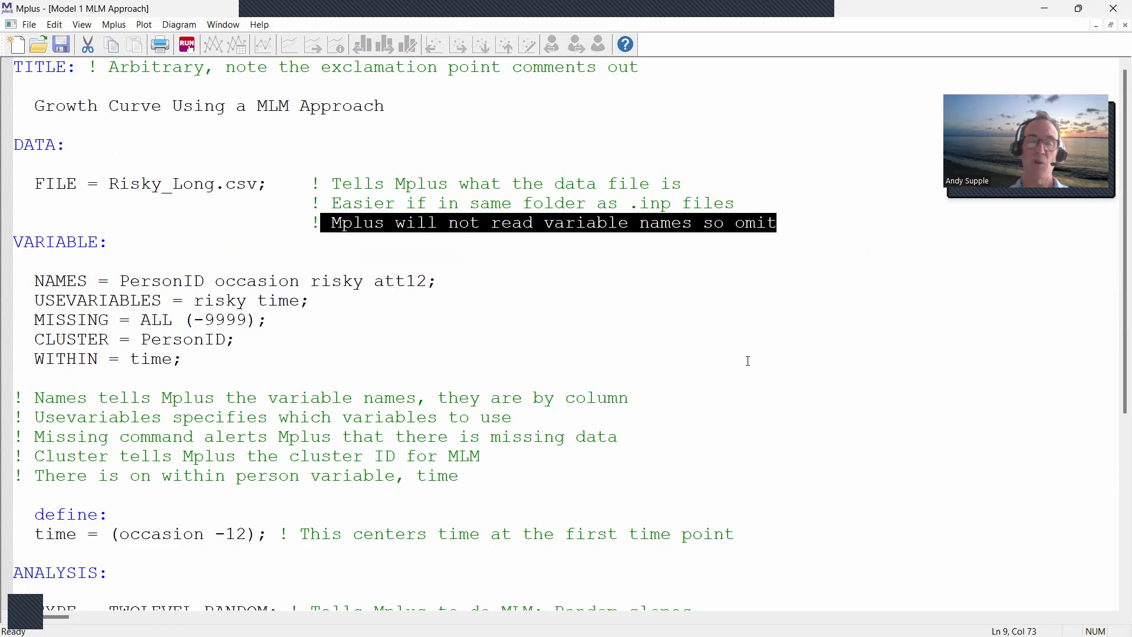
# Open the Risky_Long data file in Excel from the project folder, check its first row for variable names, and minimize it
pyautogui.click(1083, 14)
pyautogui.click(729, 547)
pyautogui.click(575, 474)
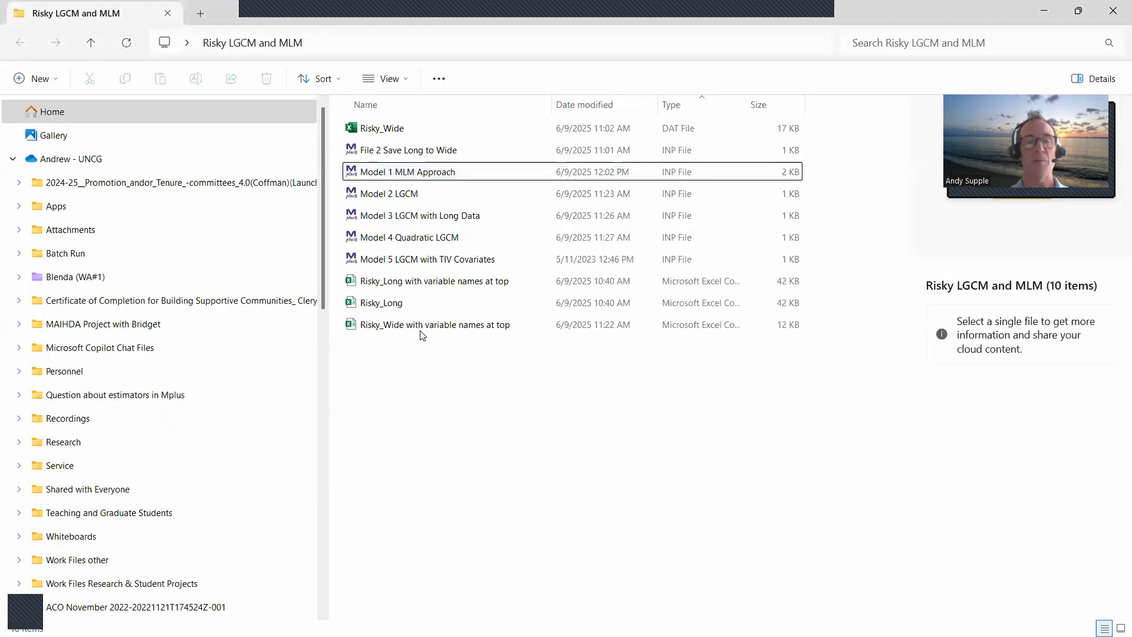
pyautogui.click(382, 311)
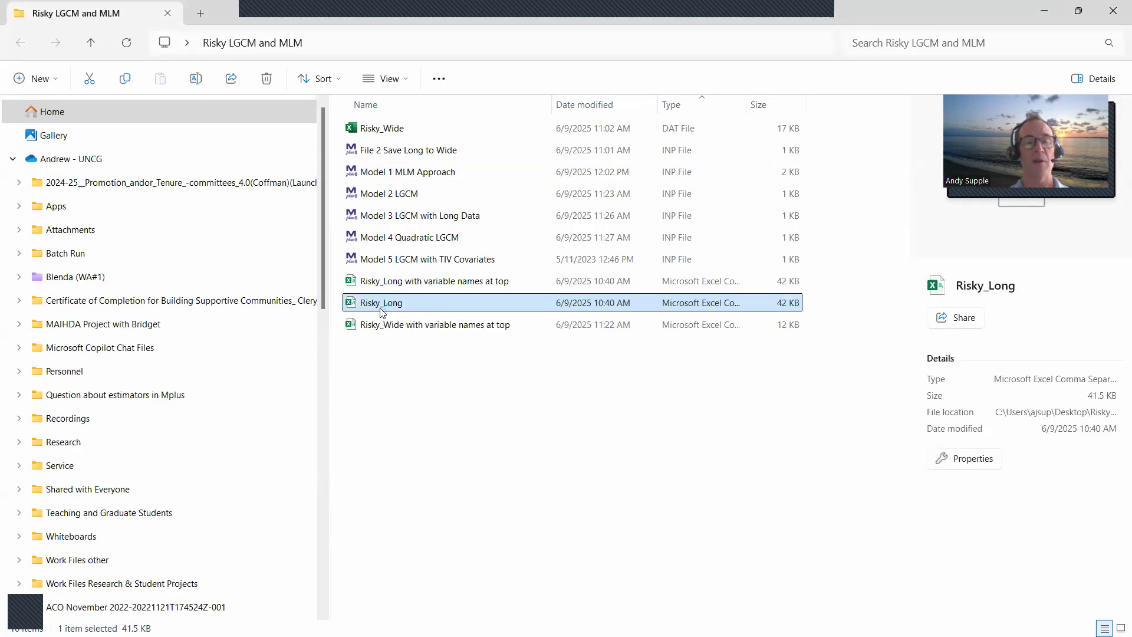
pyautogui.doubleClick(383, 312)
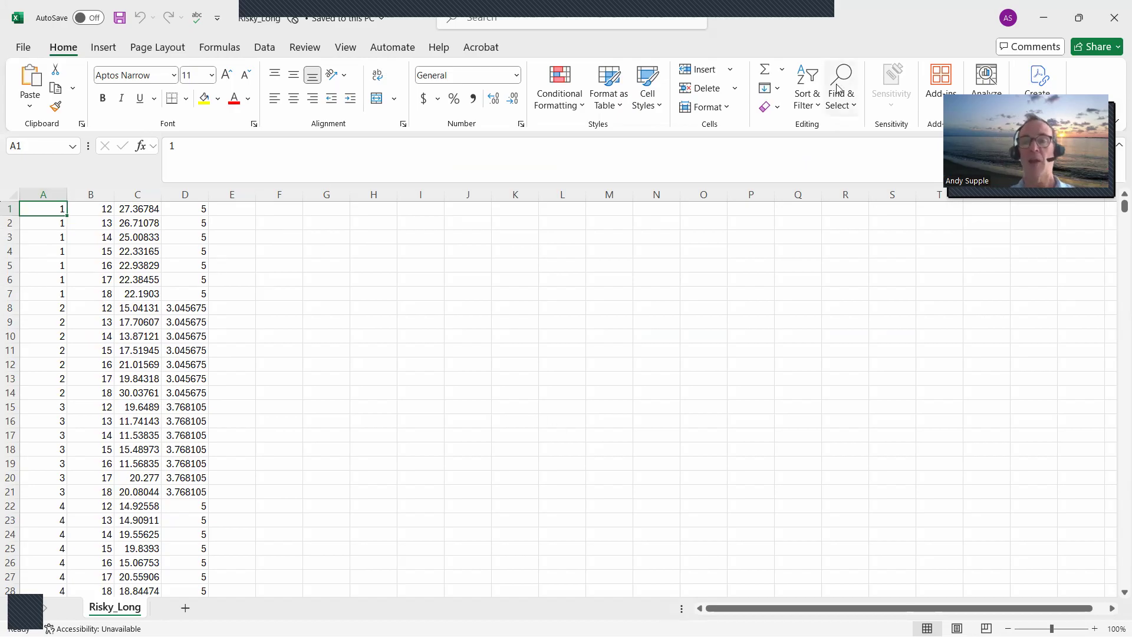
pyautogui.click(1044, 17)
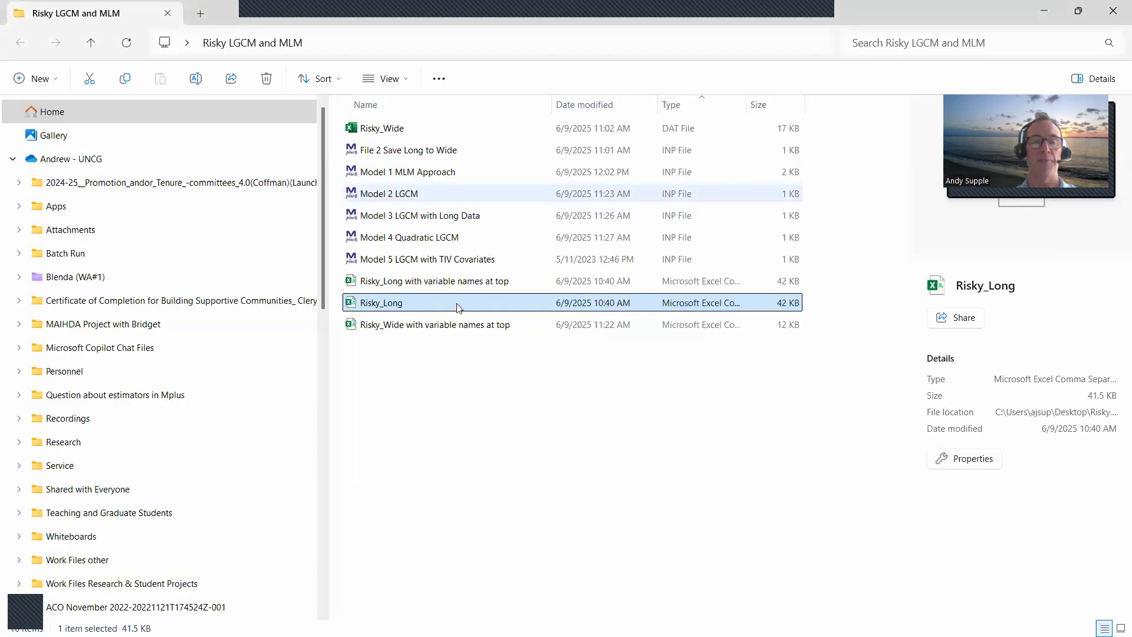
# Return to the Model 1 MLM Approach input file in Mplus and review the variables in the NAMES statement, from PersonID to att12
pyautogui.doubleClick(397, 173)
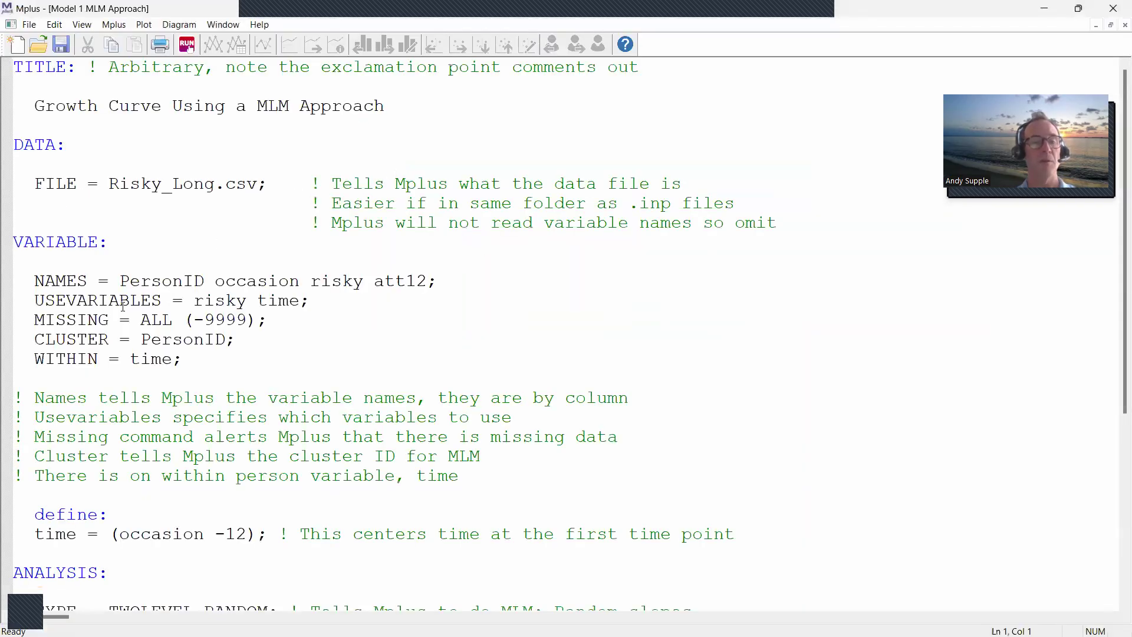
pyautogui.click(119, 281)
pyautogui.moveTo(119, 282); pyautogui.dragTo(205, 282)
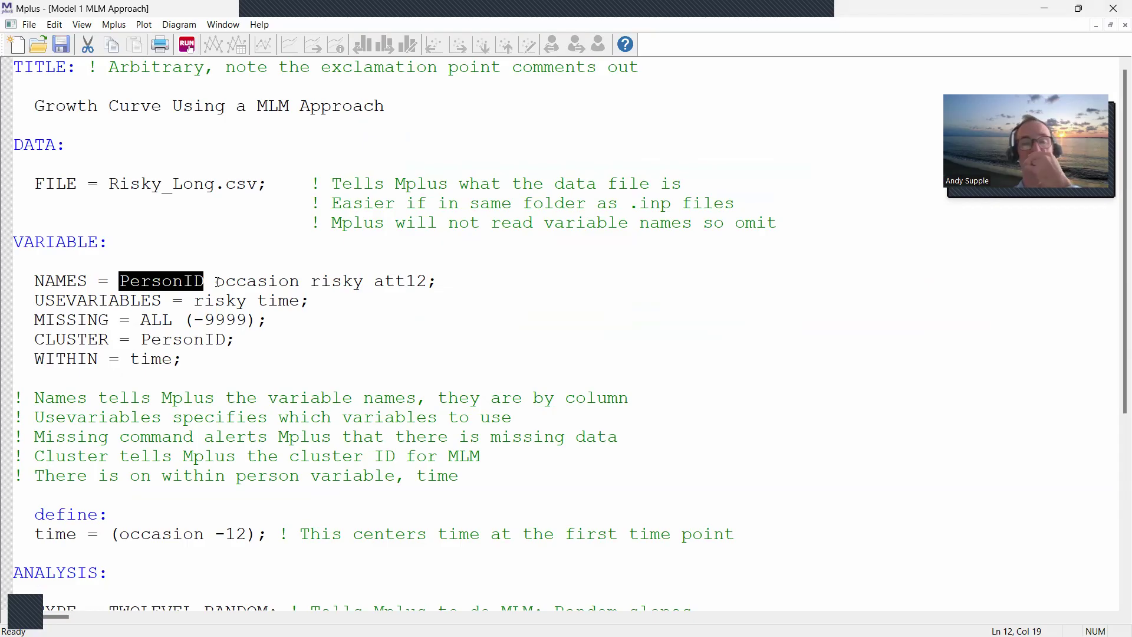
pyautogui.press('Left')
pyautogui.moveTo(124, 281); pyautogui.dragTo(575, 287)
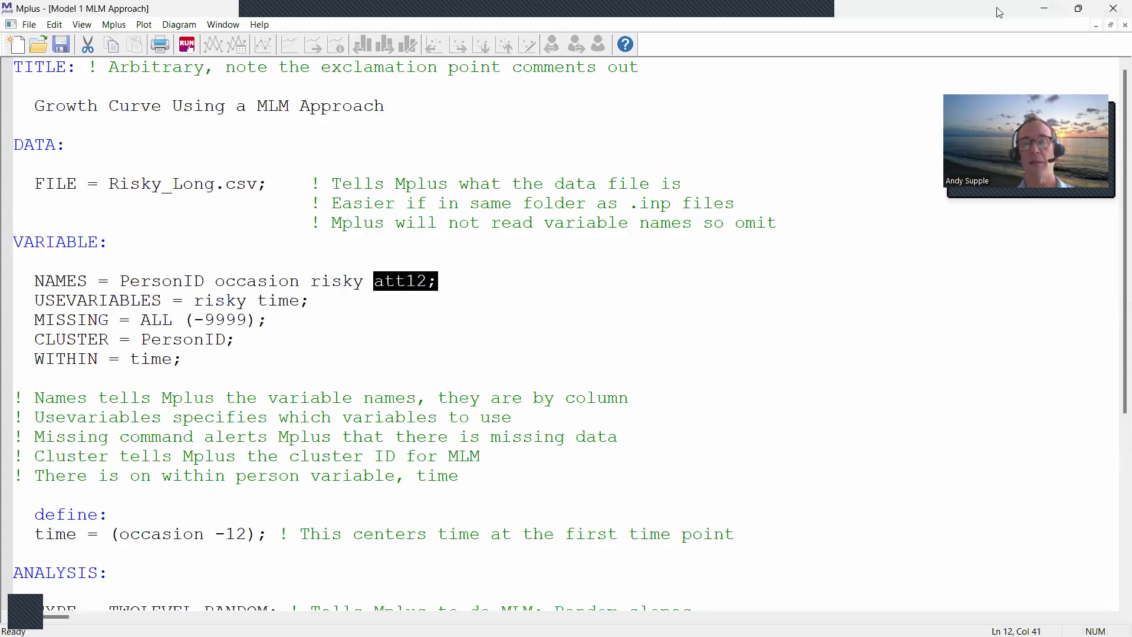
# Bring up the Risky_Long data file in Excel and examine columns A through D one at a time against the variable names
pyautogui.click(1079, 8)
pyautogui.click(571, 172)
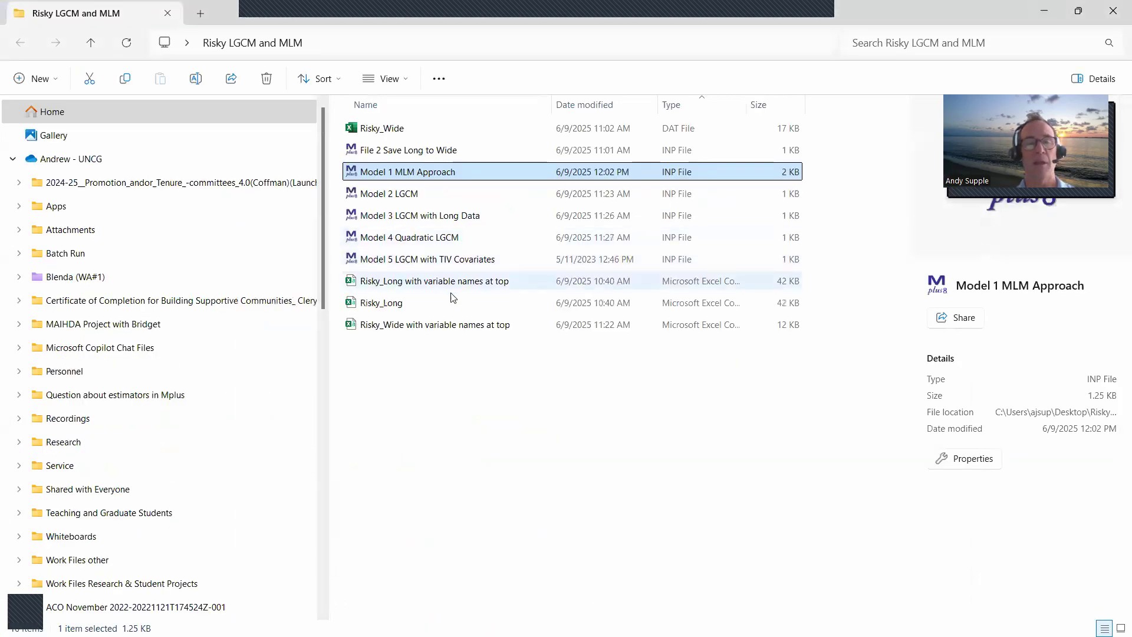
pyautogui.doubleClick(451, 303)
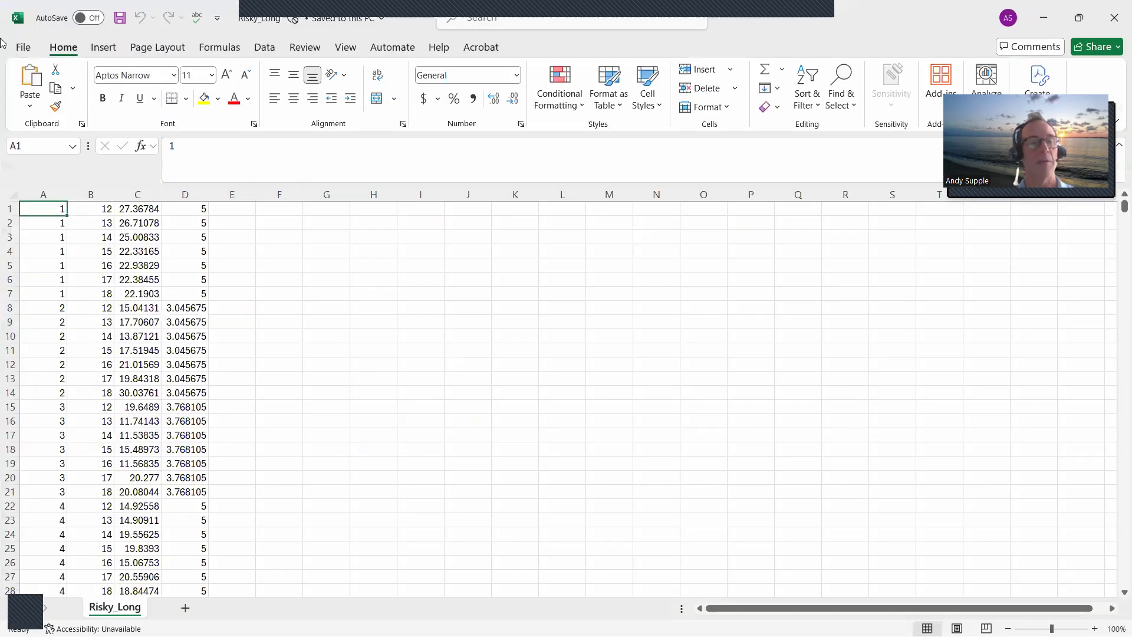
pyautogui.click(43, 195)
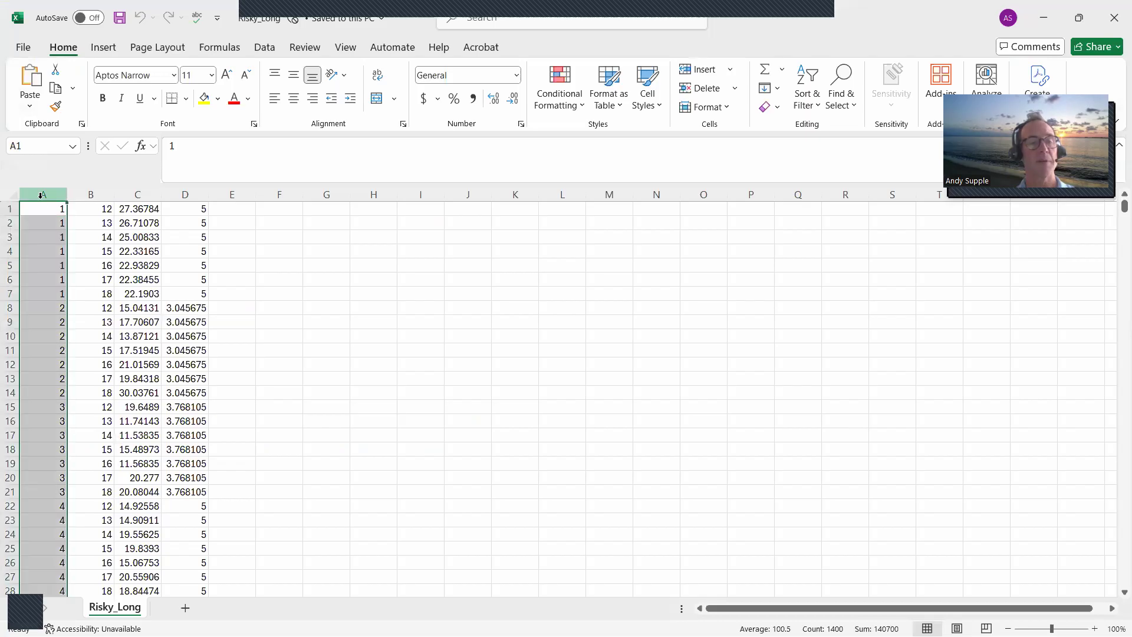
pyautogui.click(100, 196)
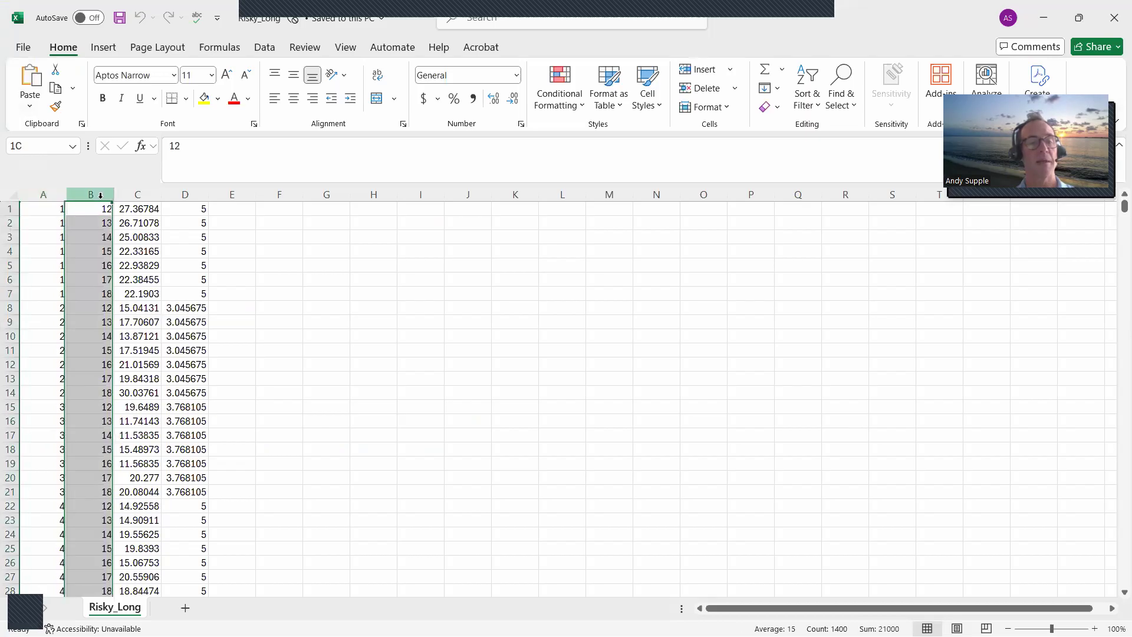
pyautogui.click(138, 195)
pyautogui.click(184, 194)
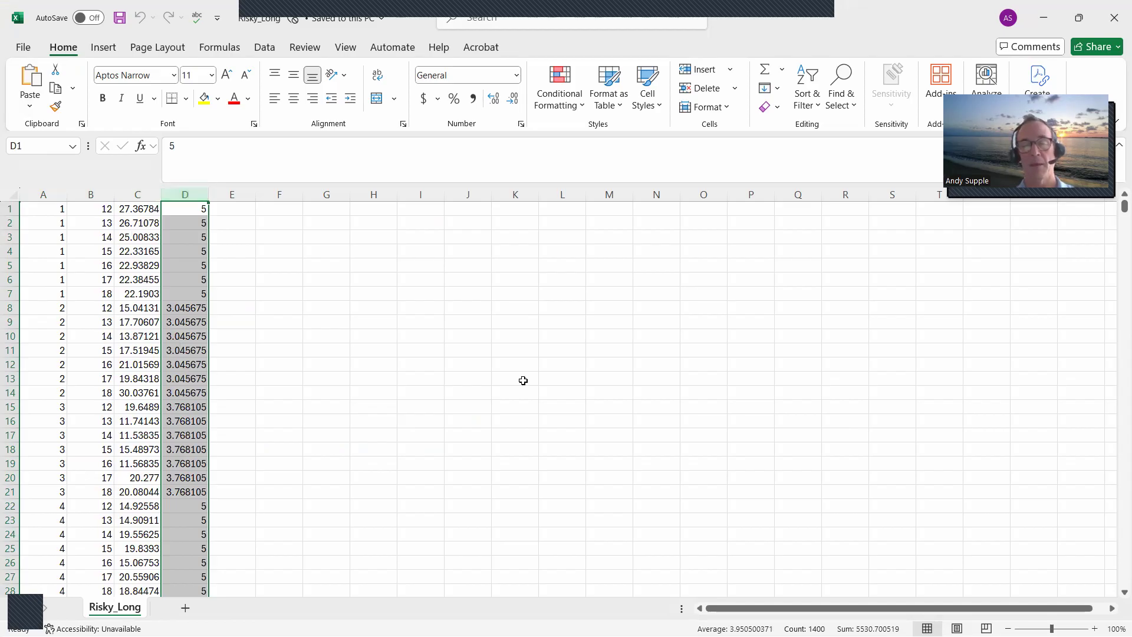
# Examine the person ID column and step through the first person's occasion values in B1 to B7
pyautogui.click(52, 195)
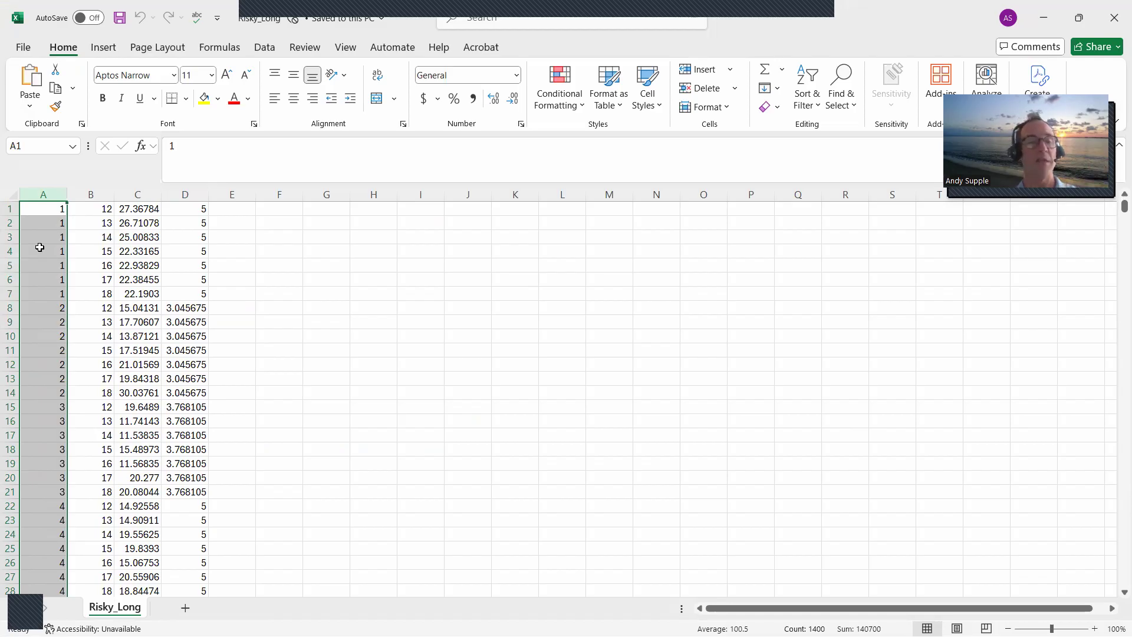
pyautogui.click(86, 208)
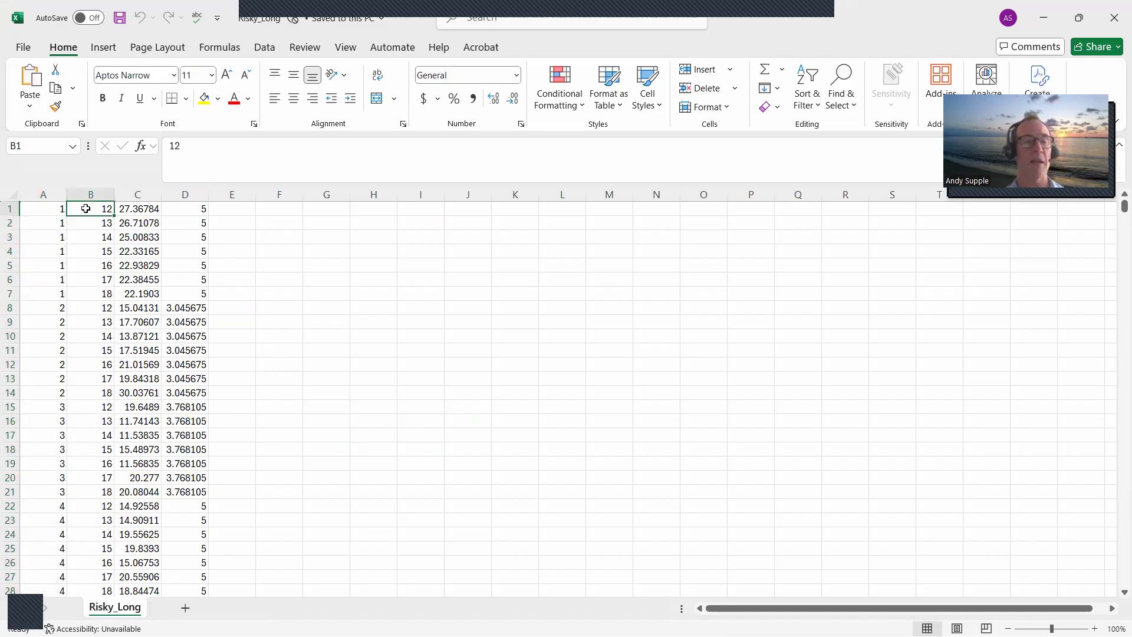
pyautogui.press('Down')
pyautogui.press('Down')
pyautogui.press('Down')
pyautogui.press('Down')
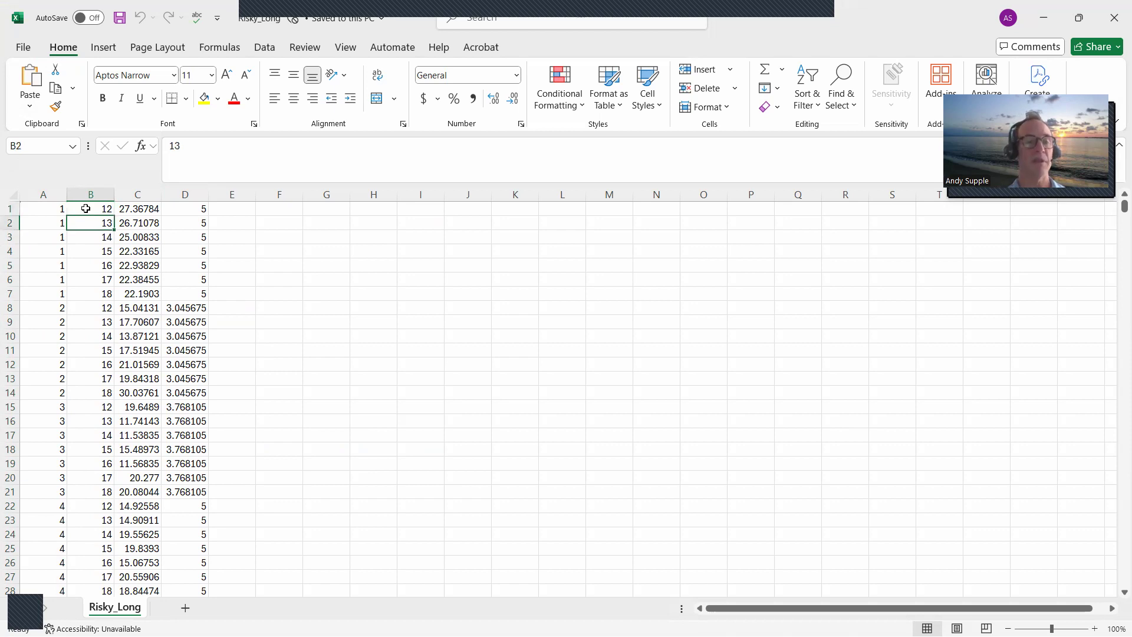
pyautogui.press('Down')
pyautogui.press('Down')
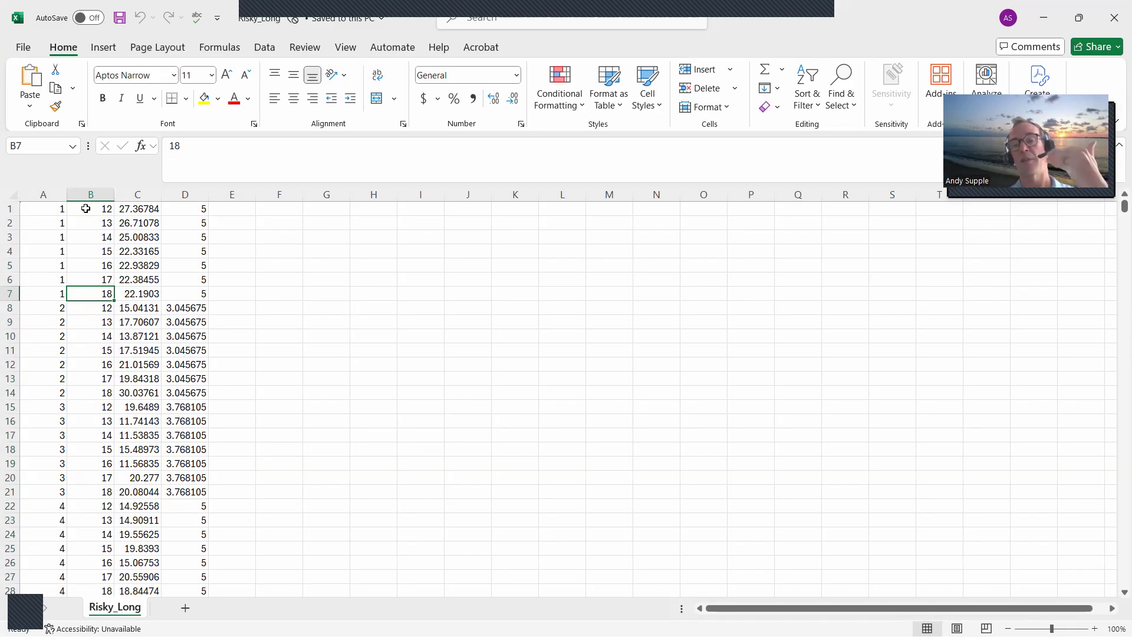
# Step through the first person's risky scores in column C, rows 1 to 7, across the occasions
pyautogui.press('Up')
pyautogui.press('Up')
pyautogui.press('Up')
pyautogui.press('Up')
pyautogui.press('Up')
pyautogui.press('Up')
pyautogui.press('Right')
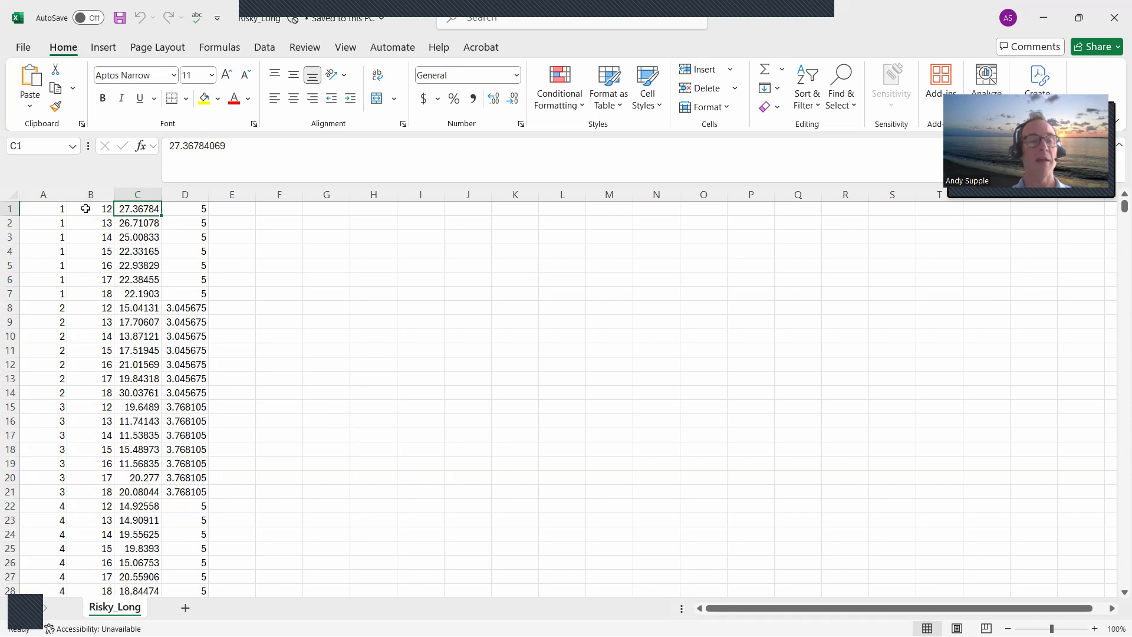
pyautogui.press('Down')
pyautogui.press('Down')
pyautogui.press('Down')
pyautogui.press('Down')
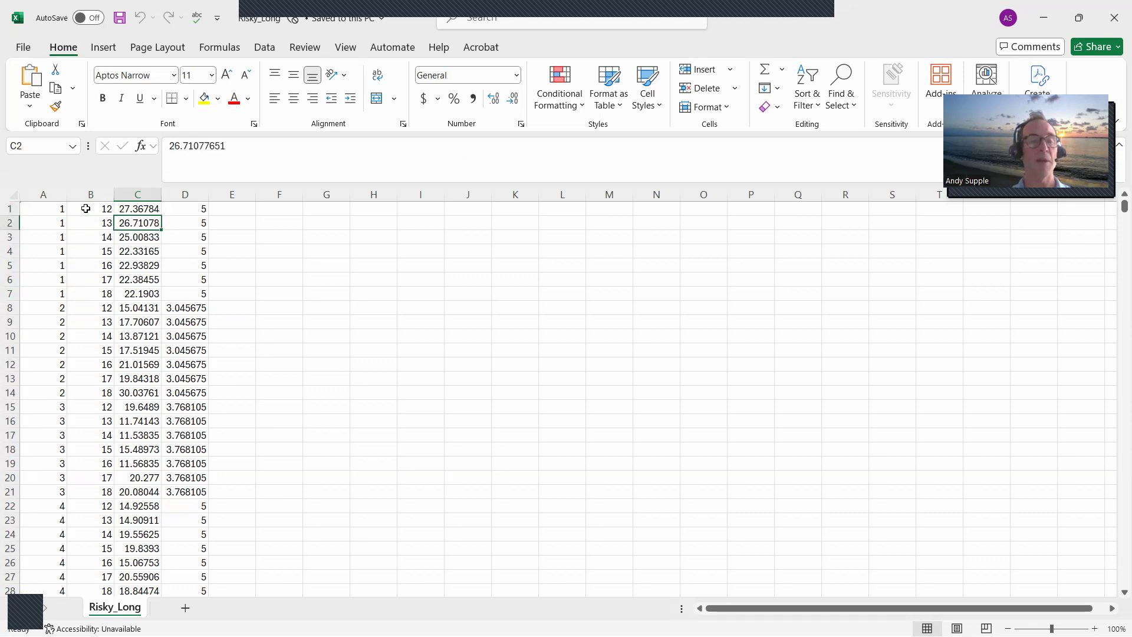
pyautogui.press('Down')
pyautogui.press('Down')
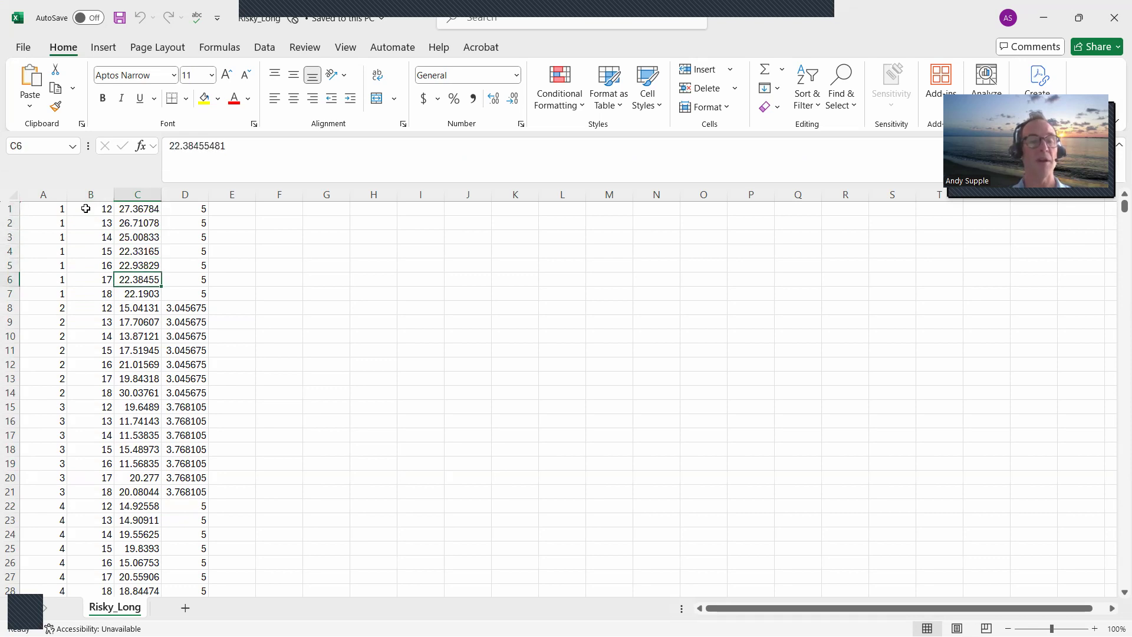
pyautogui.press('Up')
pyautogui.press('Up')
pyautogui.press('Up')
pyautogui.press('Up')
pyautogui.press('Up')
pyautogui.press('Up')
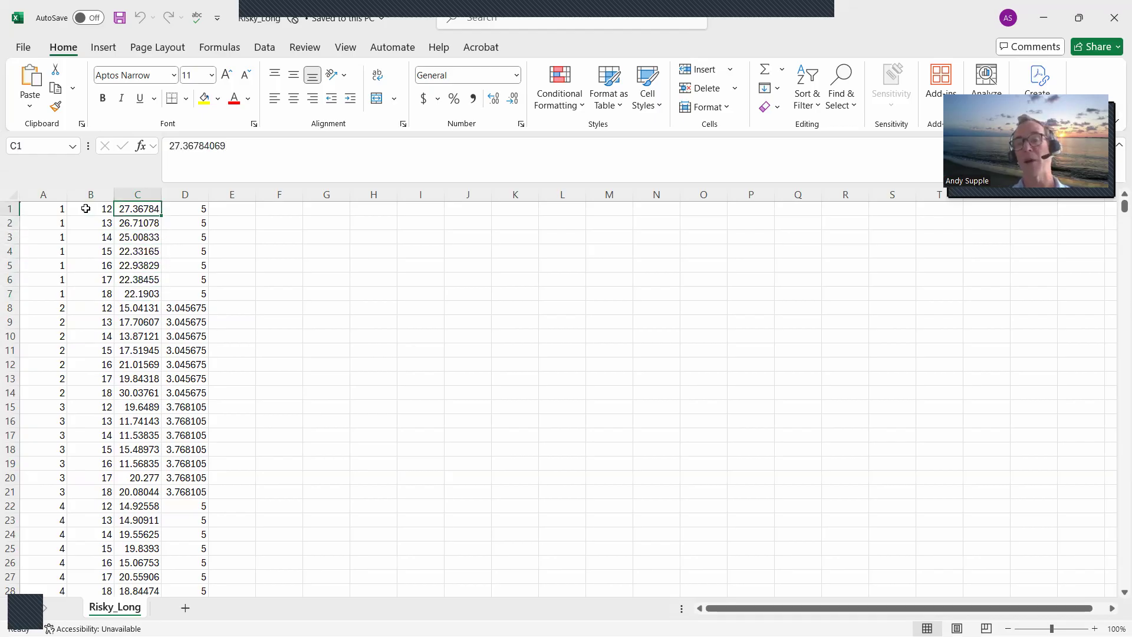
pyautogui.press('Down')
pyautogui.press('Down')
pyautogui.press('Down')
pyautogui.press('Down')
pyautogui.press('Down')
pyautogui.press('Down')
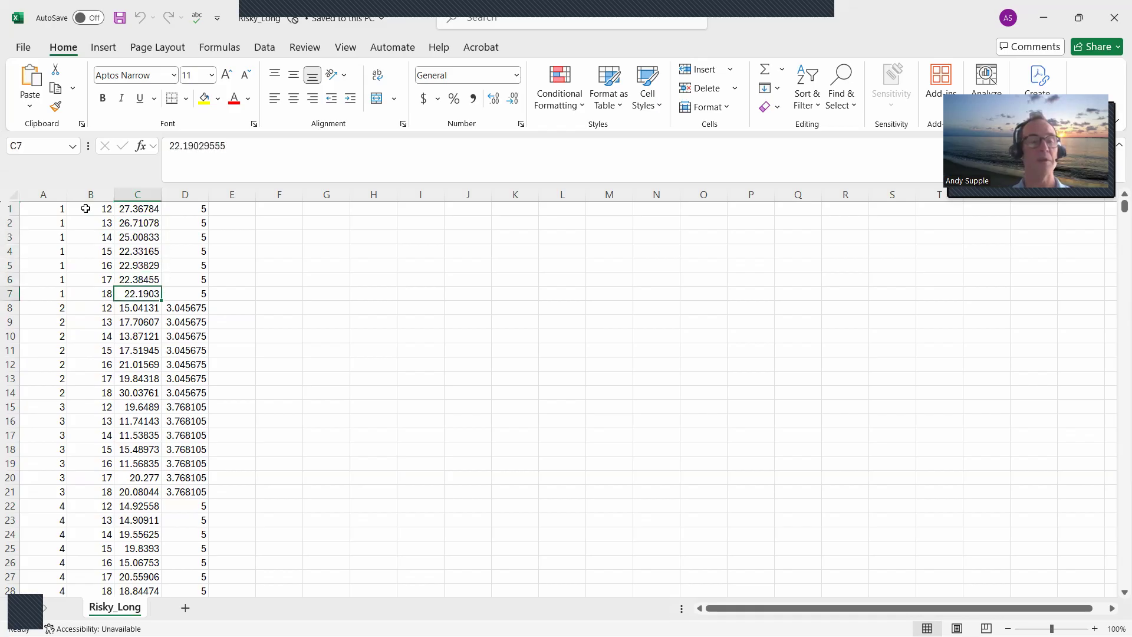
# Examine the second person's ID and occasion in row 8, and step down that person's risky scores in column C
pyautogui.press('Left')
pyautogui.press('Left')
pyautogui.press('Down')
pyautogui.press('Right')
pyautogui.press('Right')
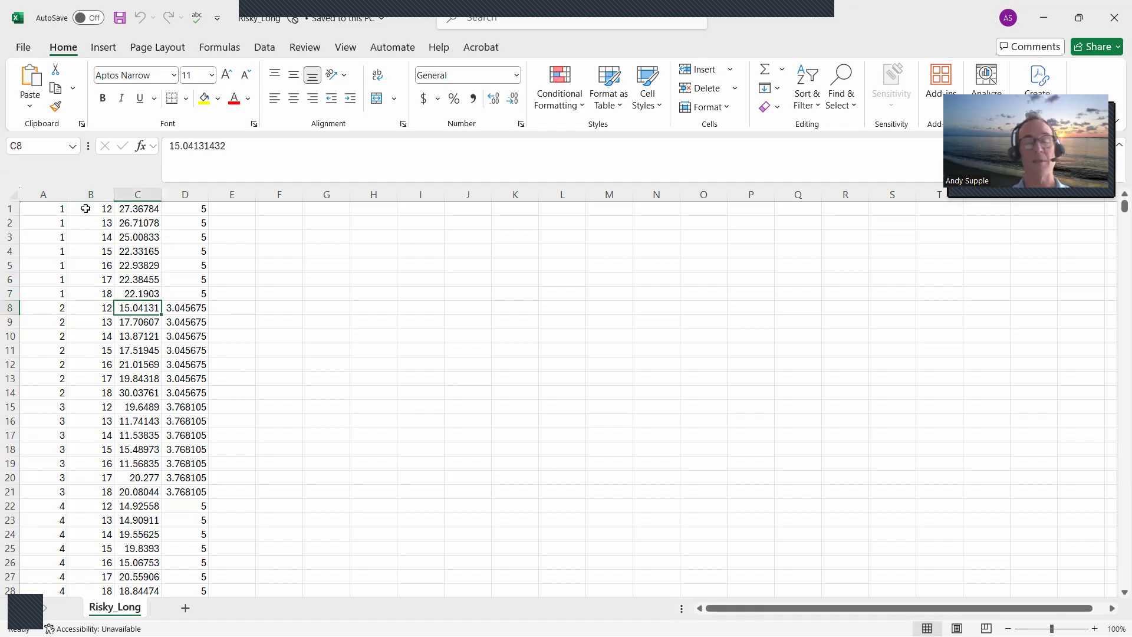
pyautogui.press('Down')
pyautogui.press('Down')
pyautogui.press('Down')
pyautogui.press('Down')
pyautogui.press('Down')
pyautogui.press('Down')
pyautogui.press('Down')
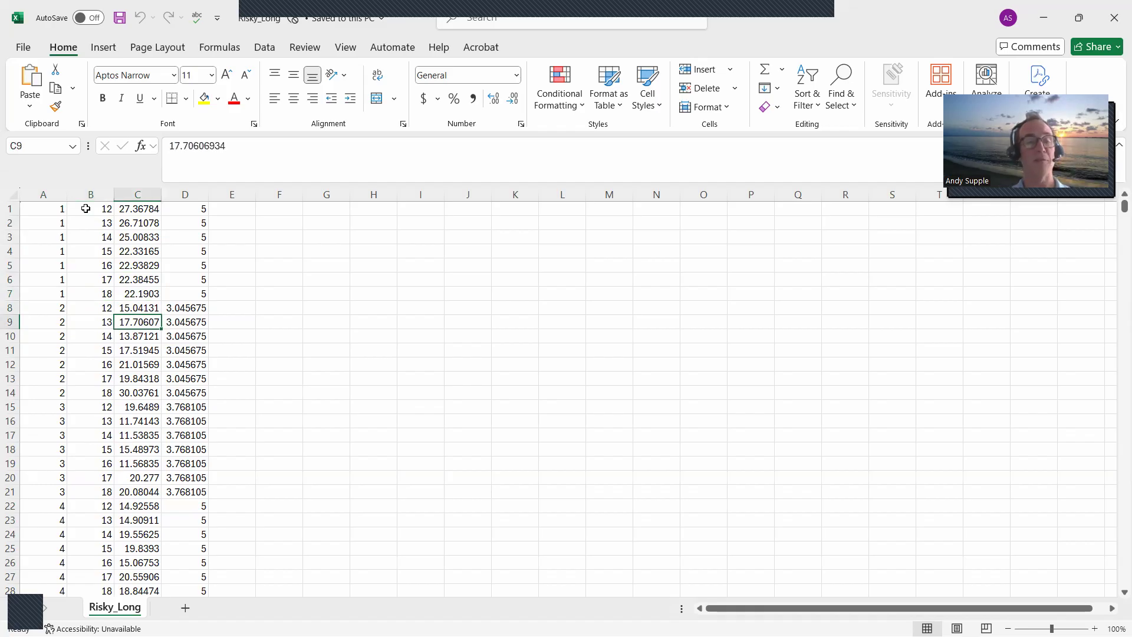
# Step back up the risky scores in column C to the first person's first occasion in C1
pyautogui.press('Up')
pyautogui.press('Up')
pyautogui.press('Up')
pyautogui.press('Up')
pyautogui.press('Up')
pyautogui.press('Up')
pyautogui.press('Up')
pyautogui.press('Up')
pyautogui.press('Up')
pyautogui.press('Up')
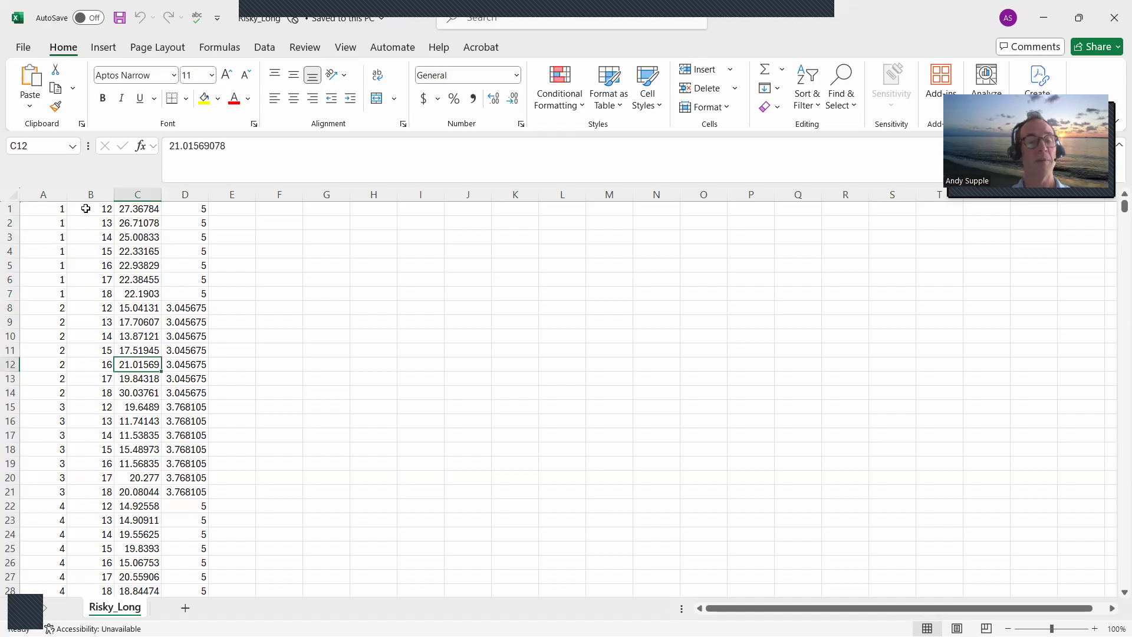
pyautogui.press('Up')
pyautogui.press('Up')
pyautogui.press('Up')
pyautogui.press('Up')
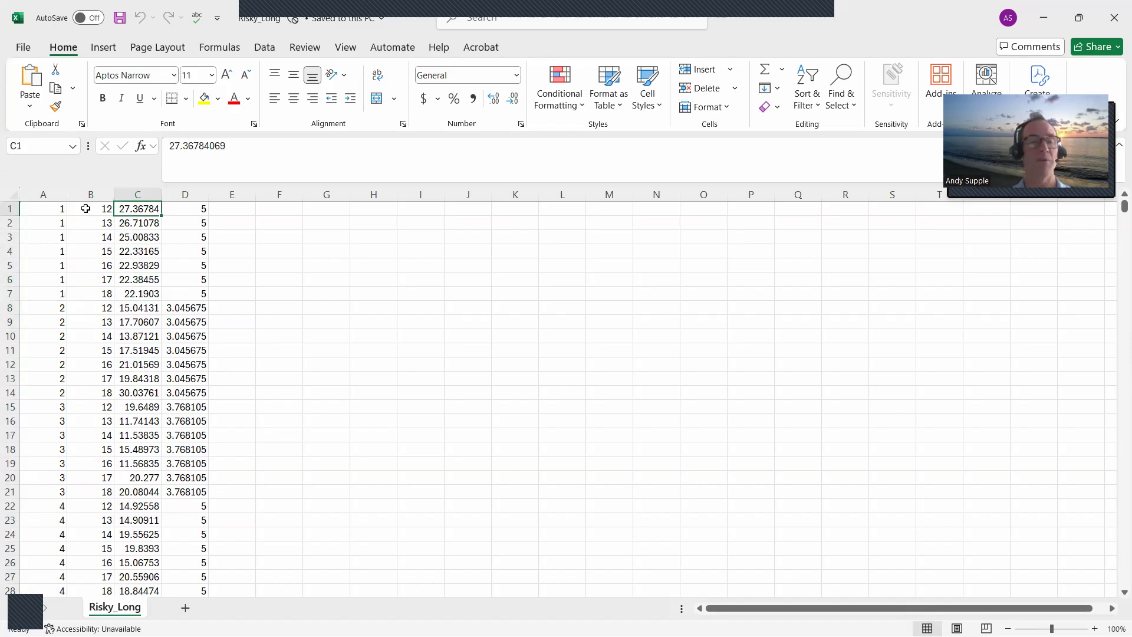
# Step down the att12 values in column D from row 1 into the second person's rows, and back up to the first person's
pyautogui.press('Right')
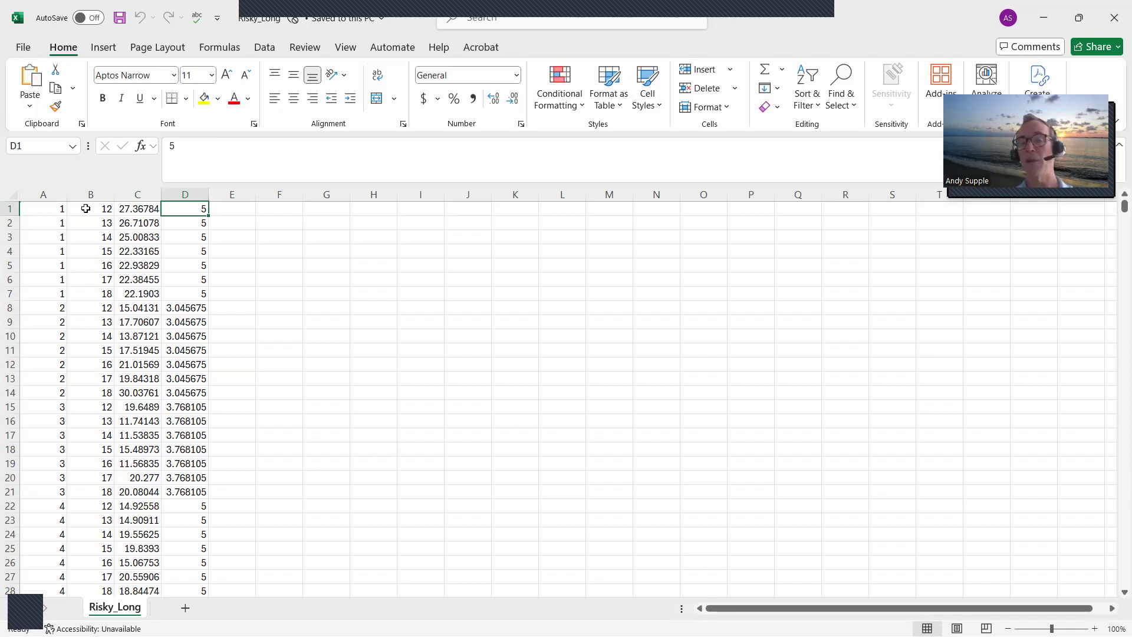
pyautogui.press('Down')
pyautogui.press('Down')
pyautogui.press('Down')
pyautogui.press('Down')
pyautogui.press('Down')
pyautogui.press('Down')
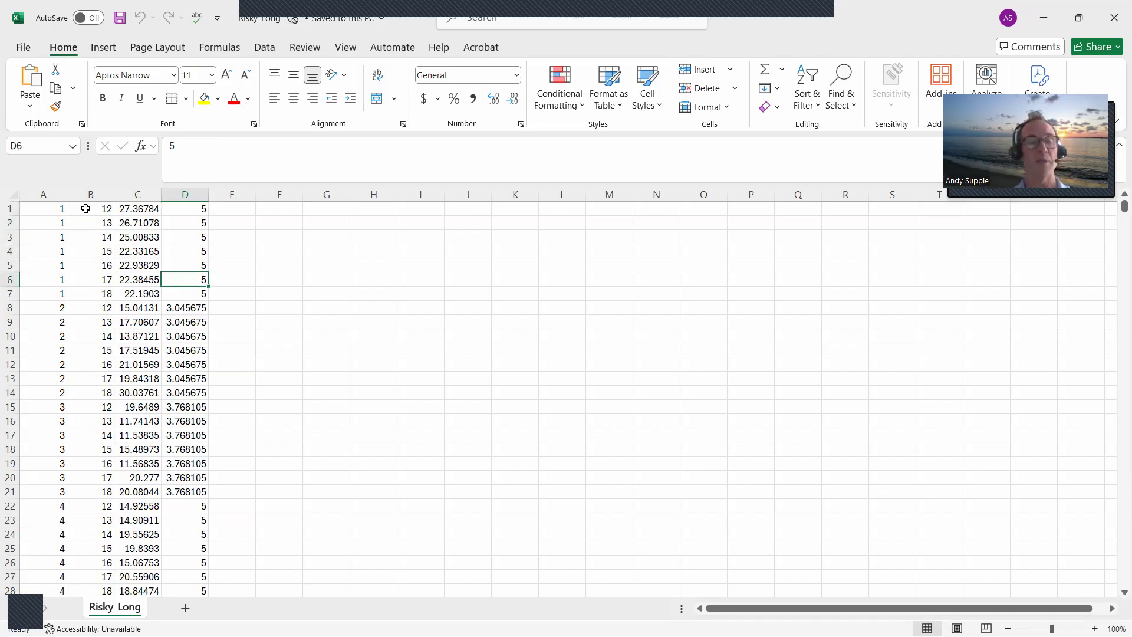
pyautogui.press('Down')
pyautogui.press('Down')
pyautogui.press('Down')
pyautogui.press('Down')
pyautogui.press('Down')
pyautogui.press('Down')
pyautogui.press('Down')
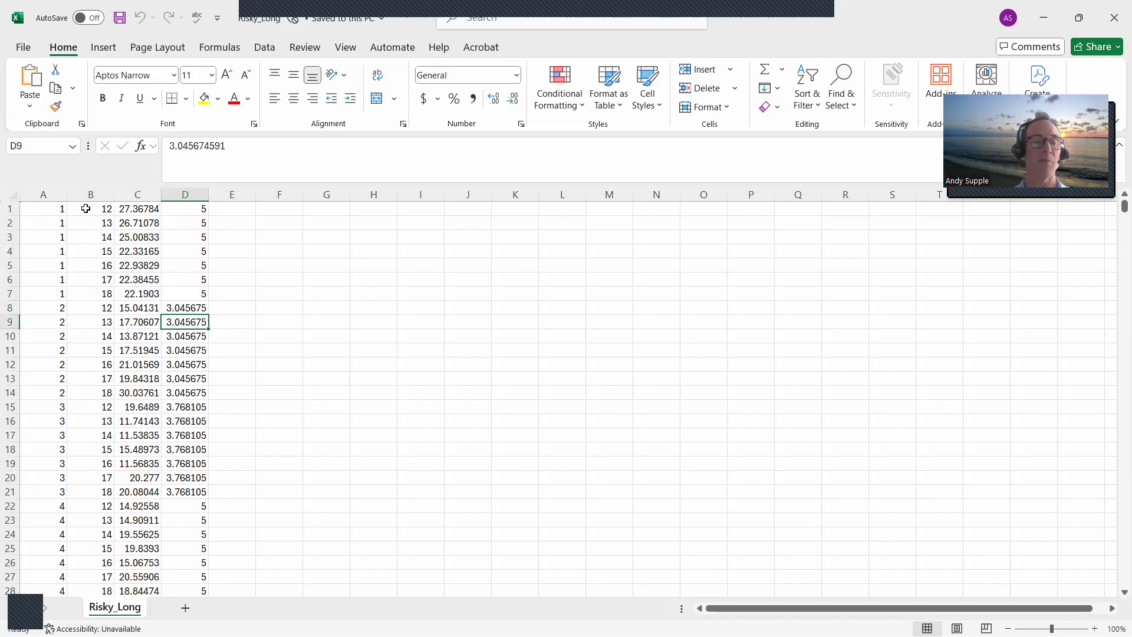
pyautogui.press('Up')
pyautogui.press('Up')
pyautogui.press('Up')
pyautogui.press('Up')
pyautogui.press('Up')
pyautogui.press('Up')
pyautogui.press('Up')
pyautogui.press('Up')
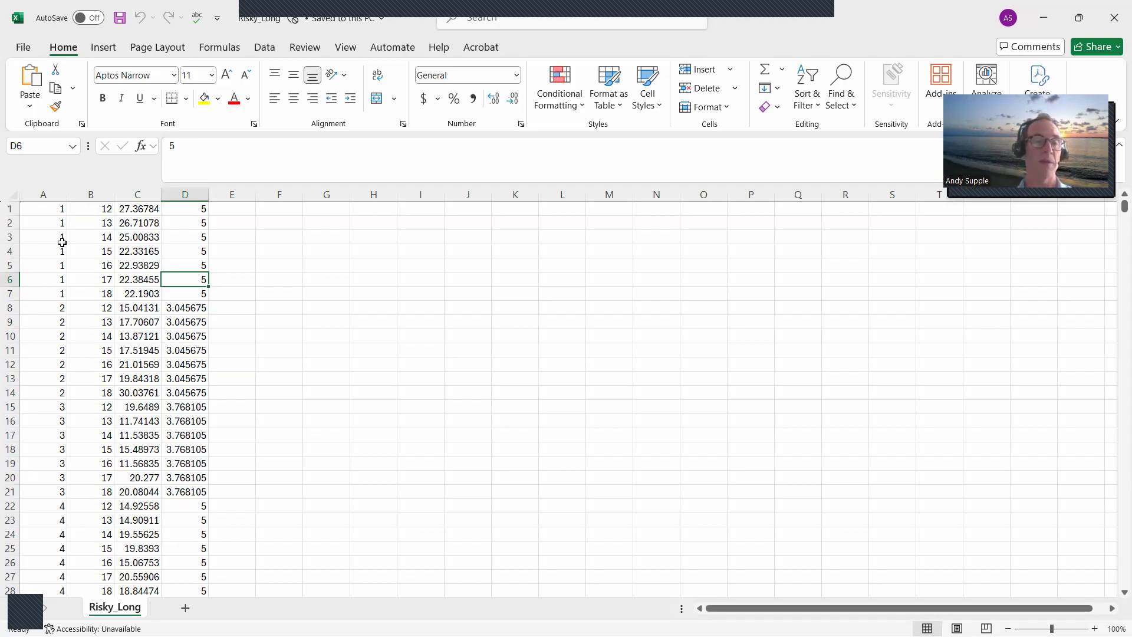
# Examine the person IDs and their repeated occasions down through the whole data file to the last row, 1400
pyautogui.scroll(-3, 42, 248)
pyautogui.scroll(-20, 43, 275)
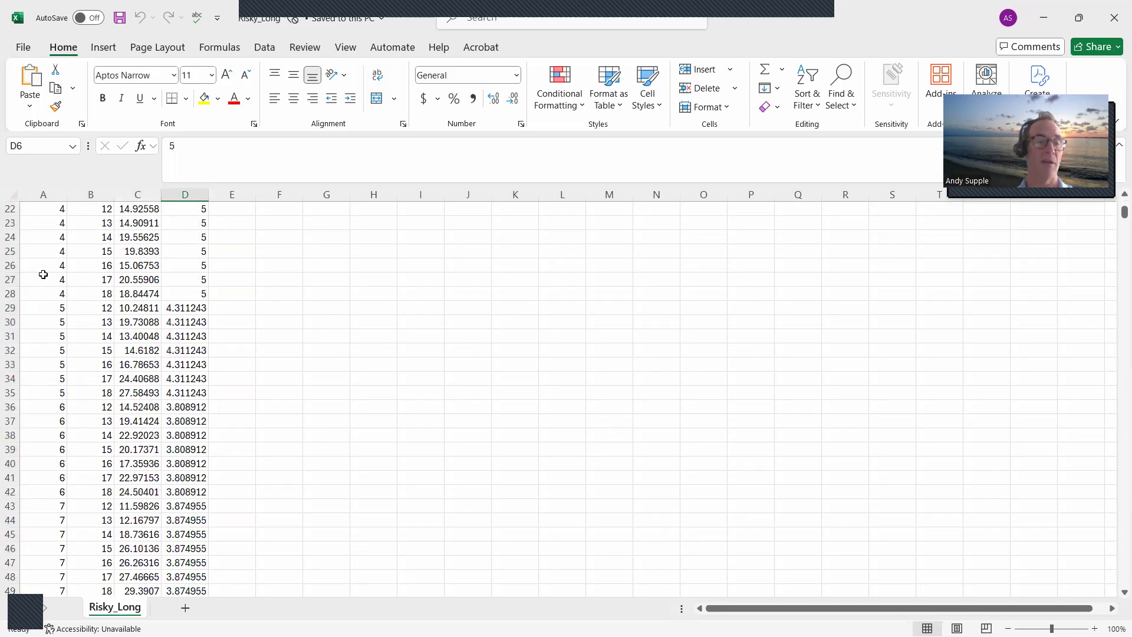
pyautogui.scroll(-20, 56, 310)
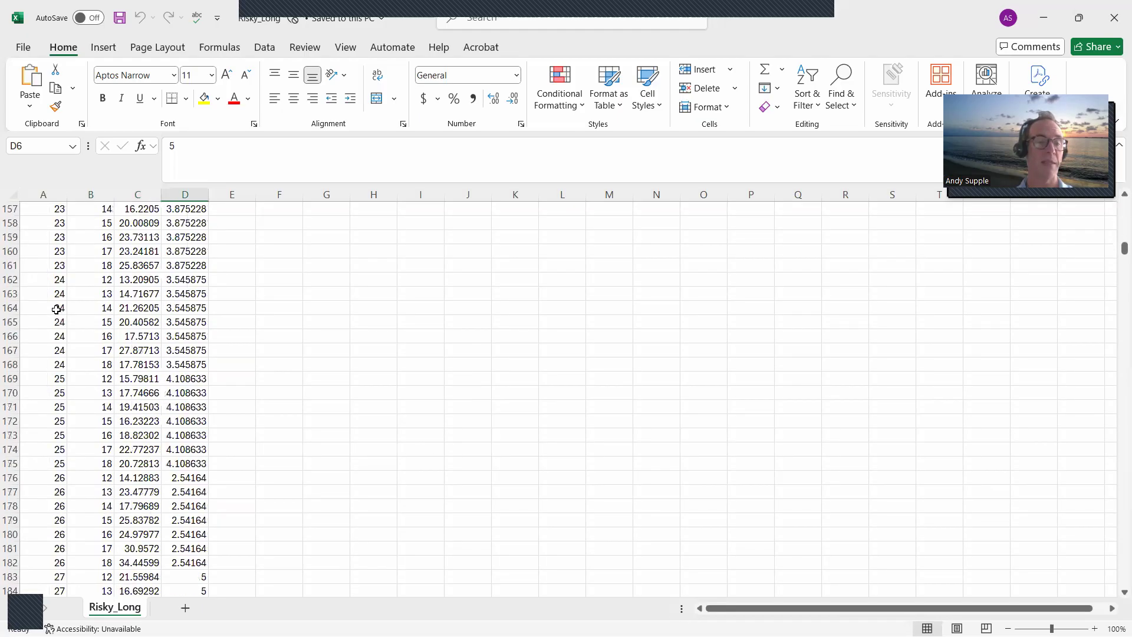
pyautogui.scroll(-20, 56, 309)
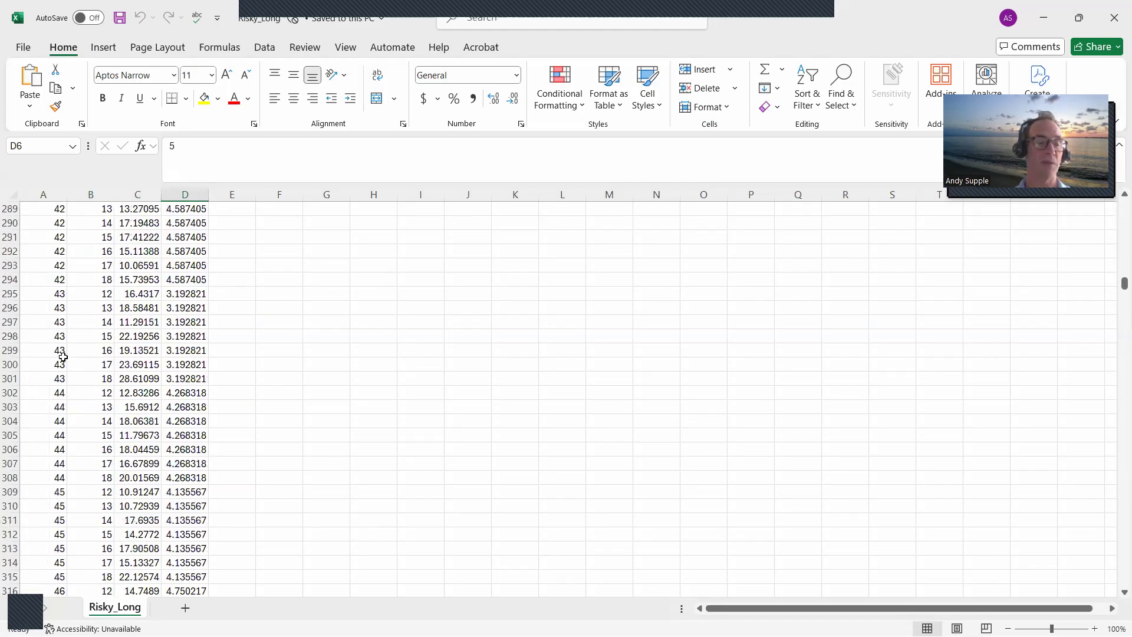
pyautogui.scroll(-20, 63, 357)
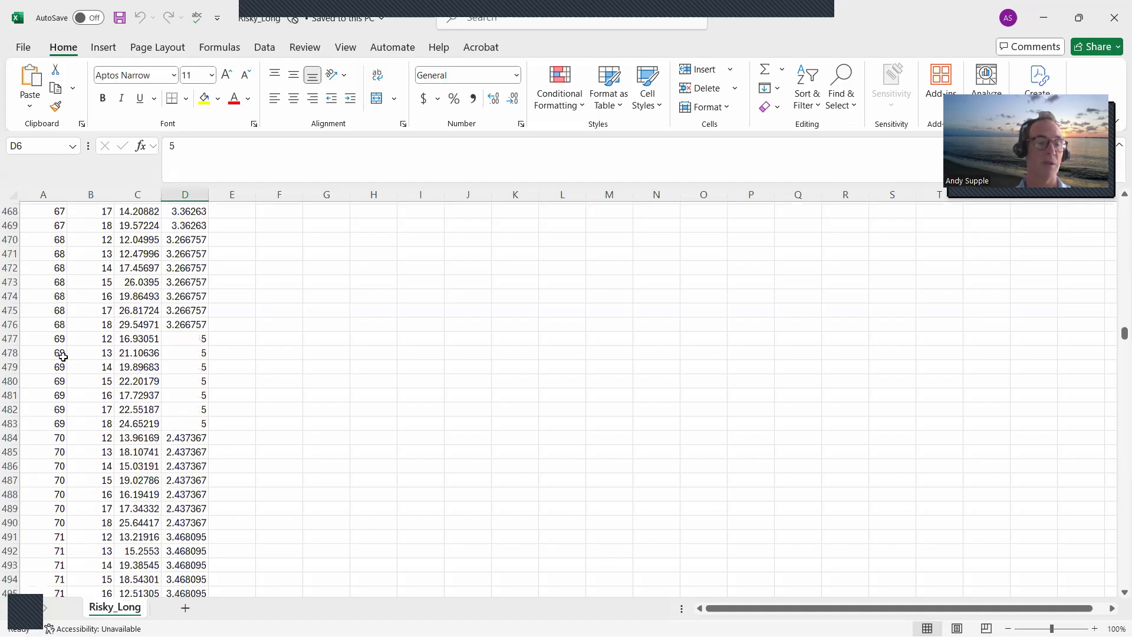
pyautogui.scroll(-20, 62, 357)
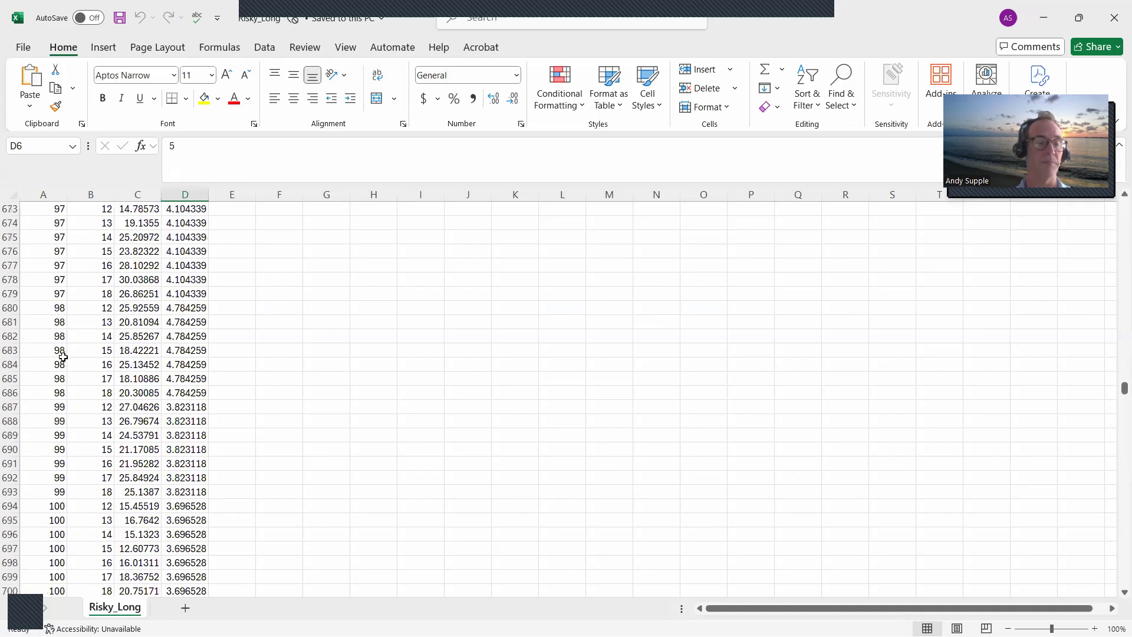
pyautogui.scroll(-20, 63, 357)
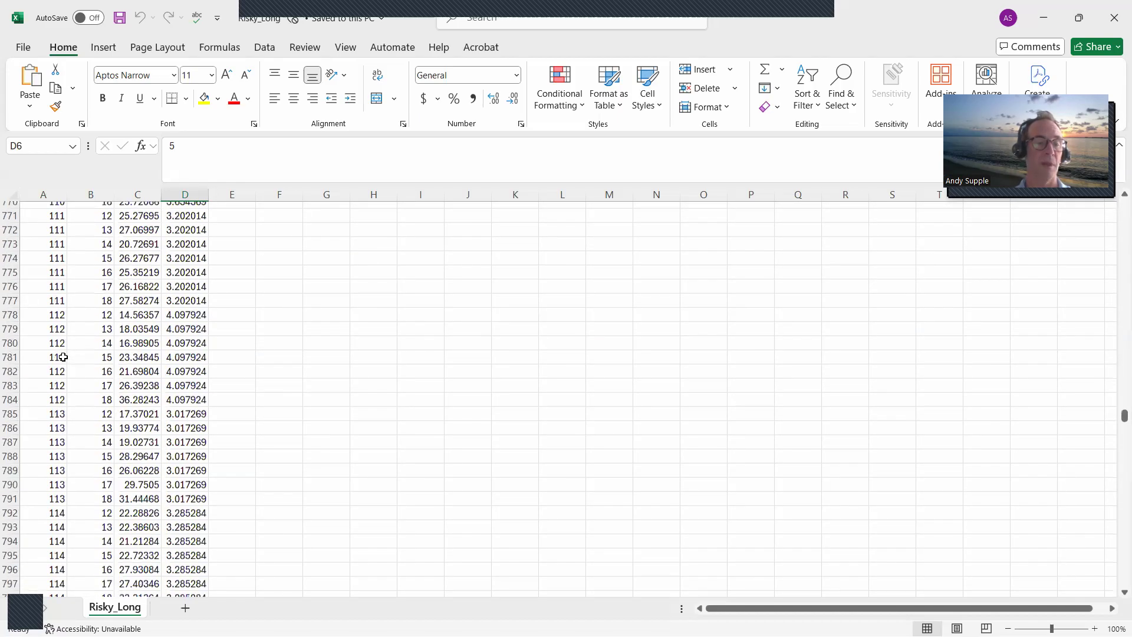
pyautogui.scroll(-20, 62, 357)
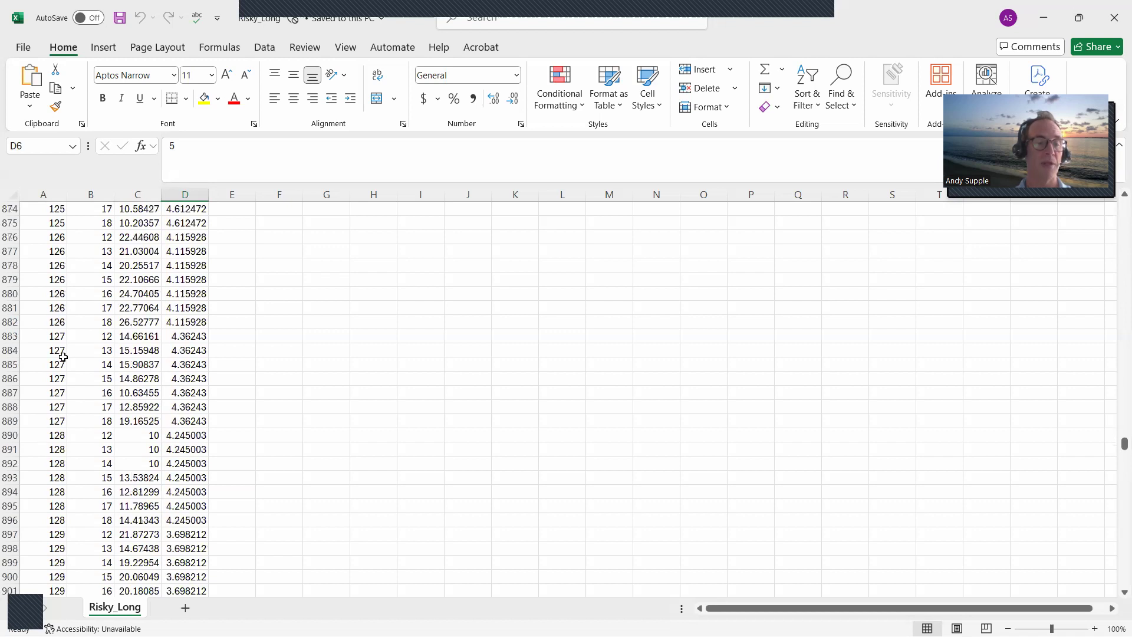
pyautogui.scroll(-20, 63, 357)
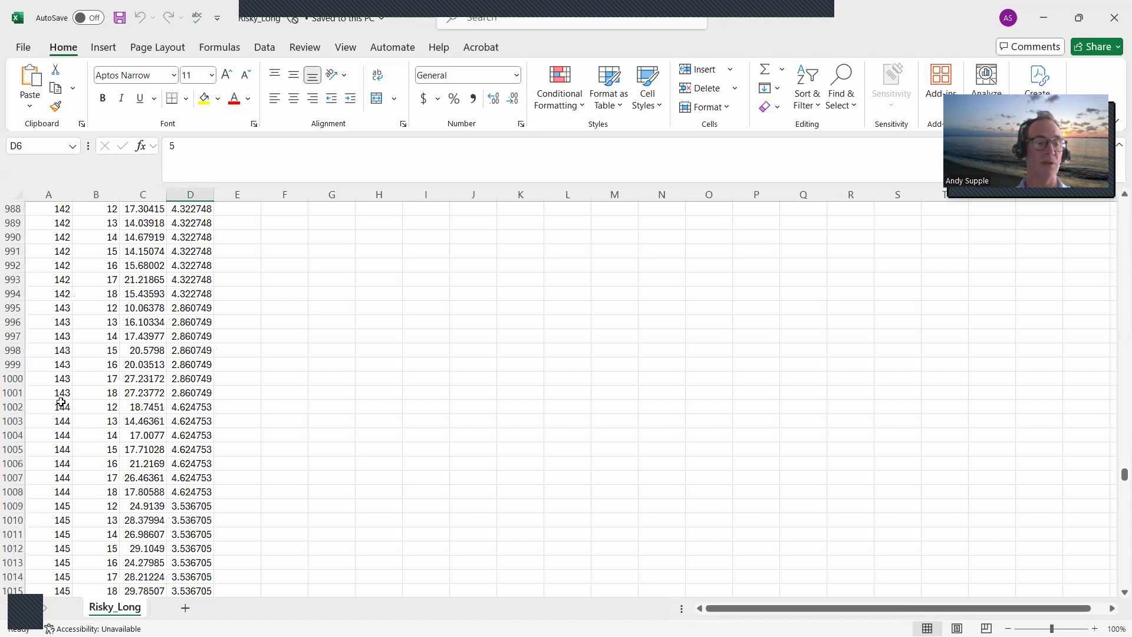
pyautogui.scroll(-20, 62, 402)
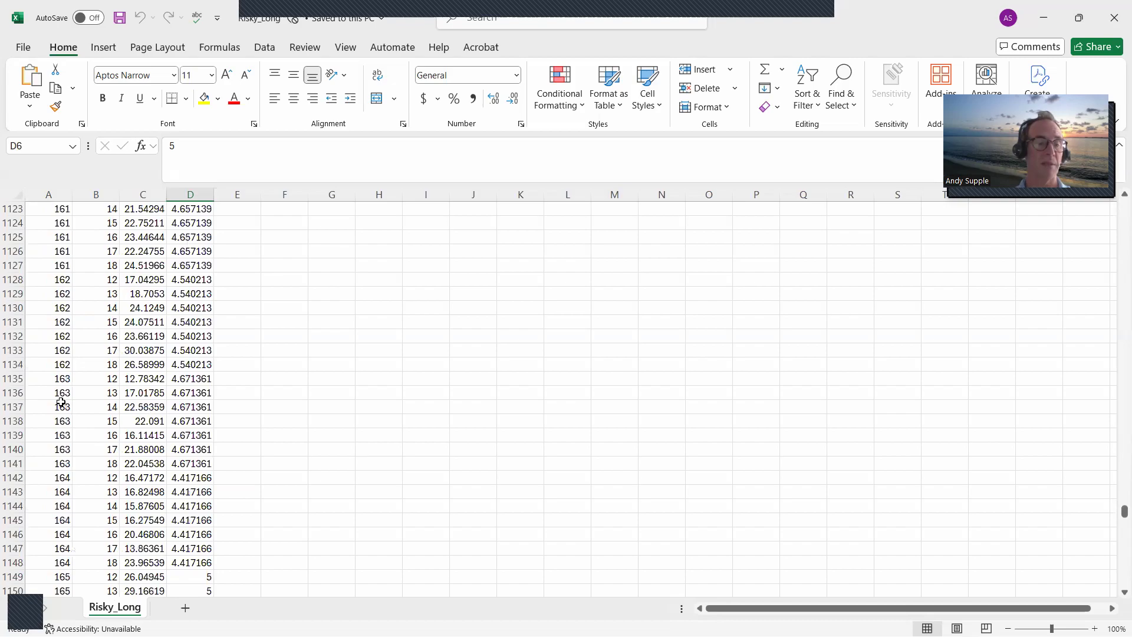
pyautogui.scroll(-20, 61, 402)
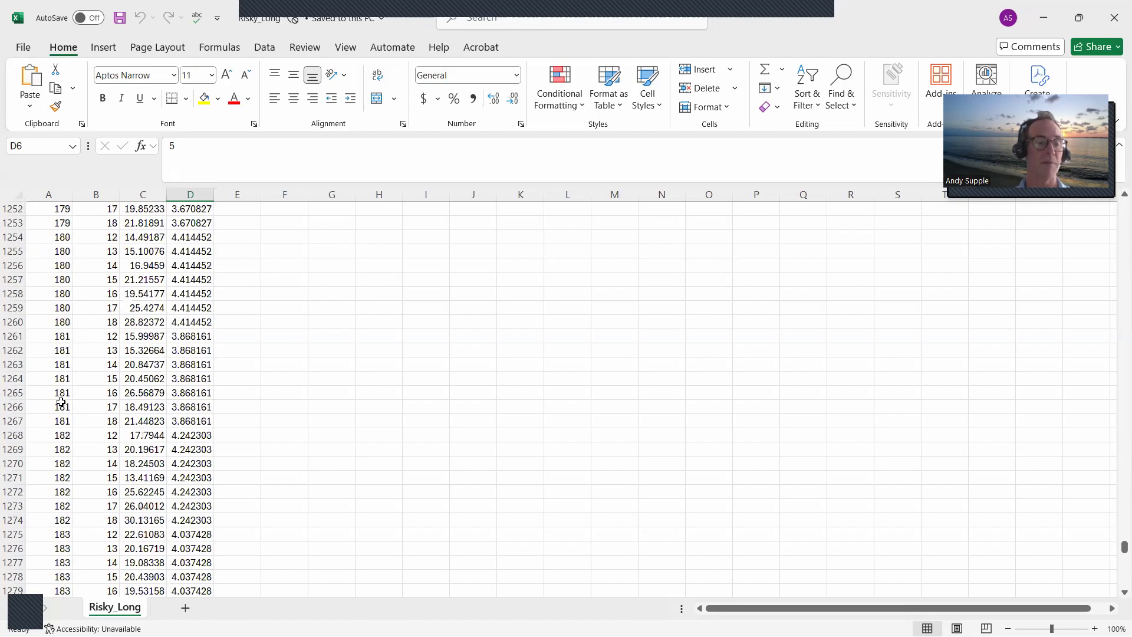
pyautogui.scroll(-20, 62, 402)
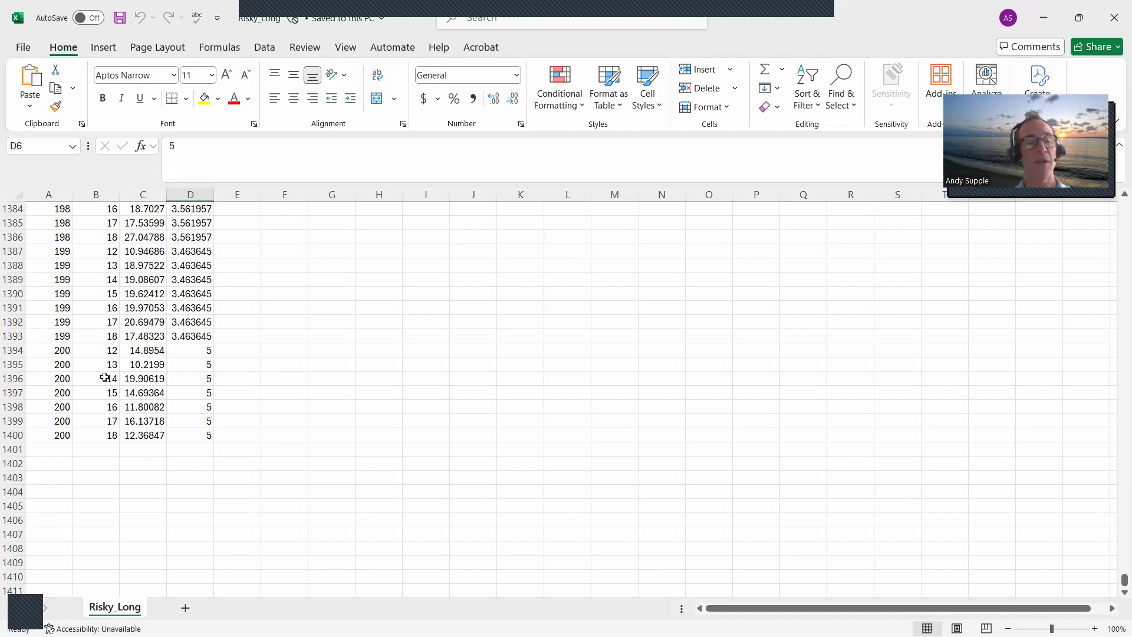
# Highlight the last person's att12 values in D1394:D1400, and the risky scores in C1388:C1400
pyautogui.click(198, 354)
pyautogui.moveTo(198, 355); pyautogui.dragTo(203, 435)
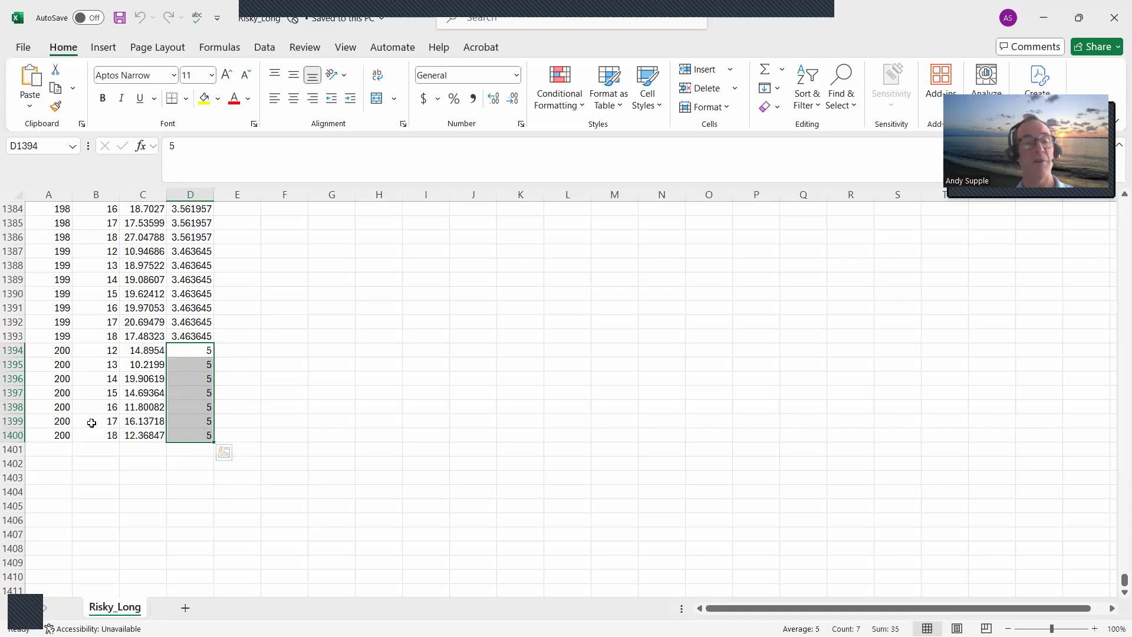
pyautogui.moveTo(142, 431); pyautogui.dragTo(141, 270)
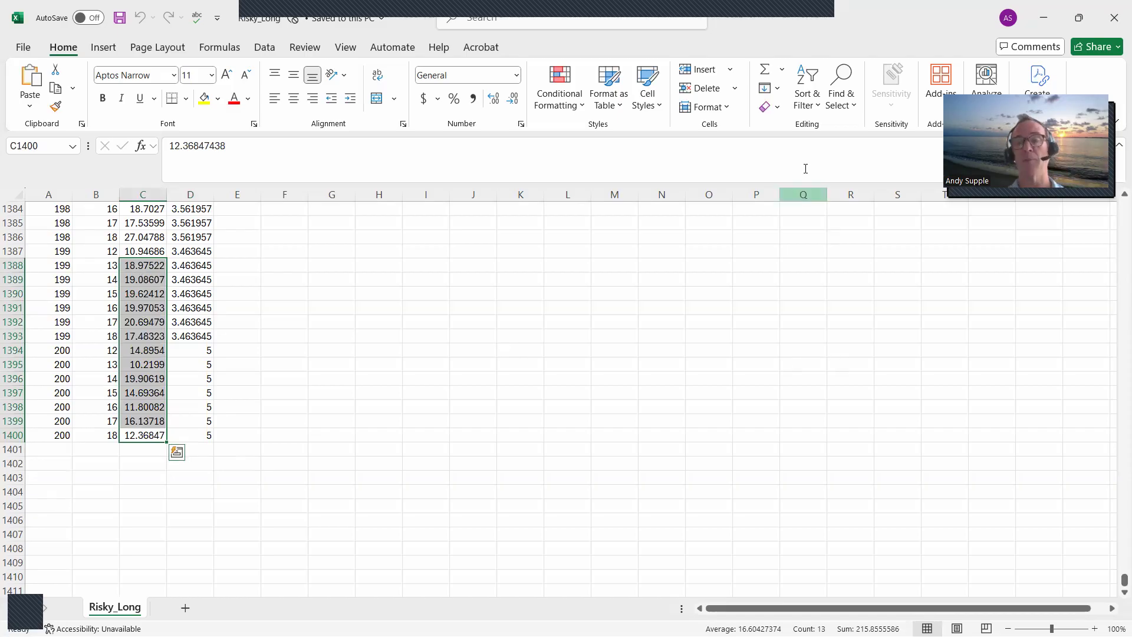
# Close the Risky_Long workbook, minimize the folder window and maximize the Model 1 MLM Approach input file in Mplus
pyautogui.click(1110, 29)
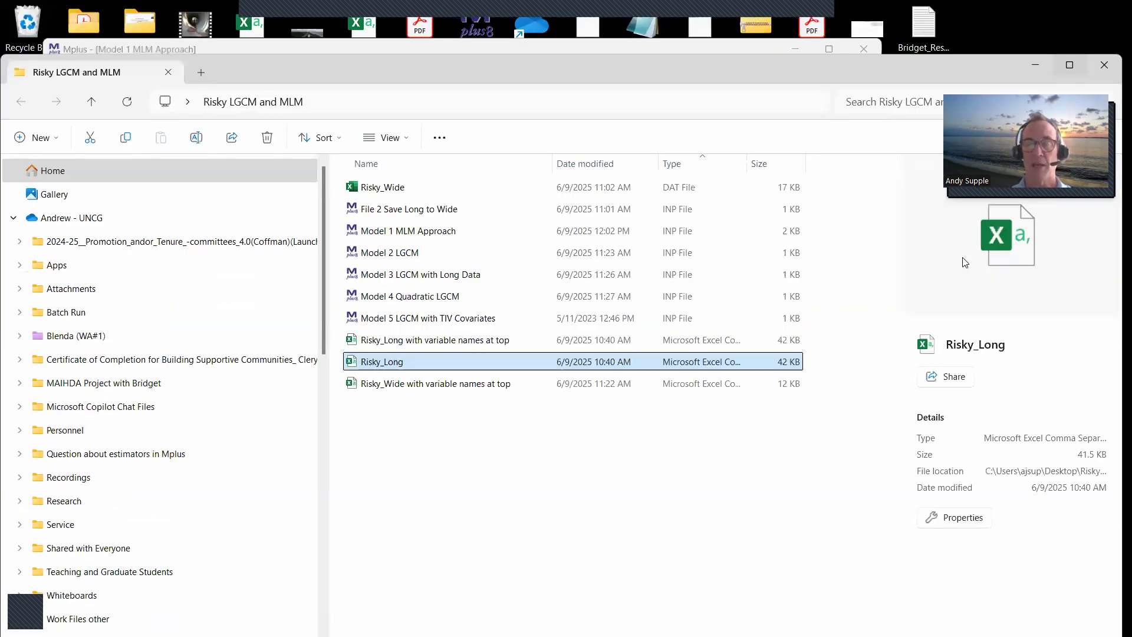
pyautogui.click(1037, 66)
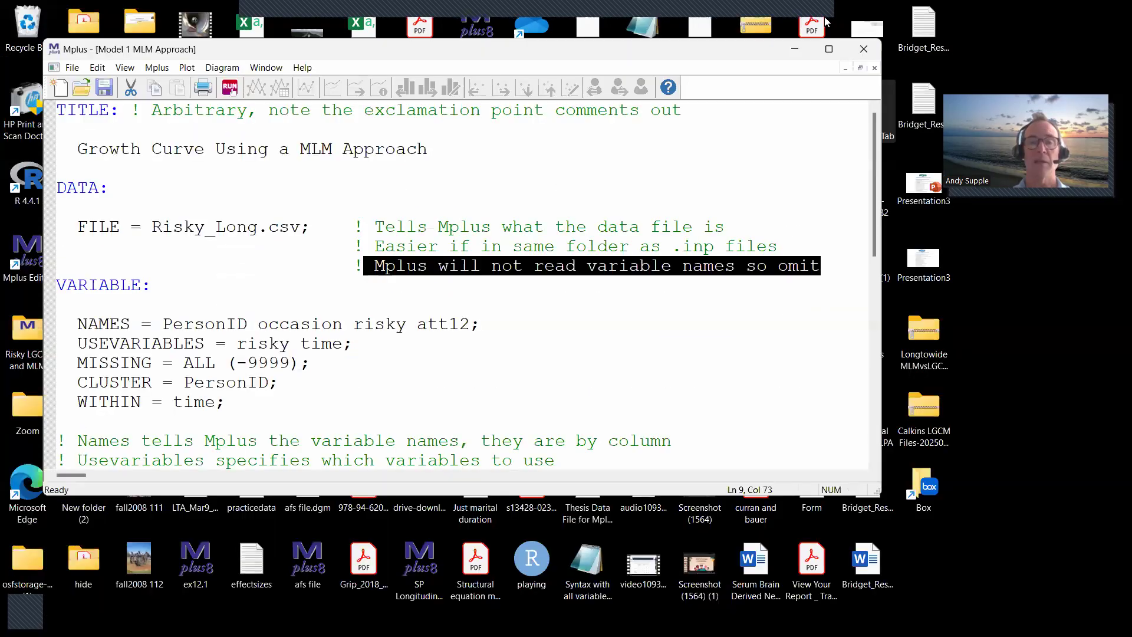
pyautogui.click(829, 50)
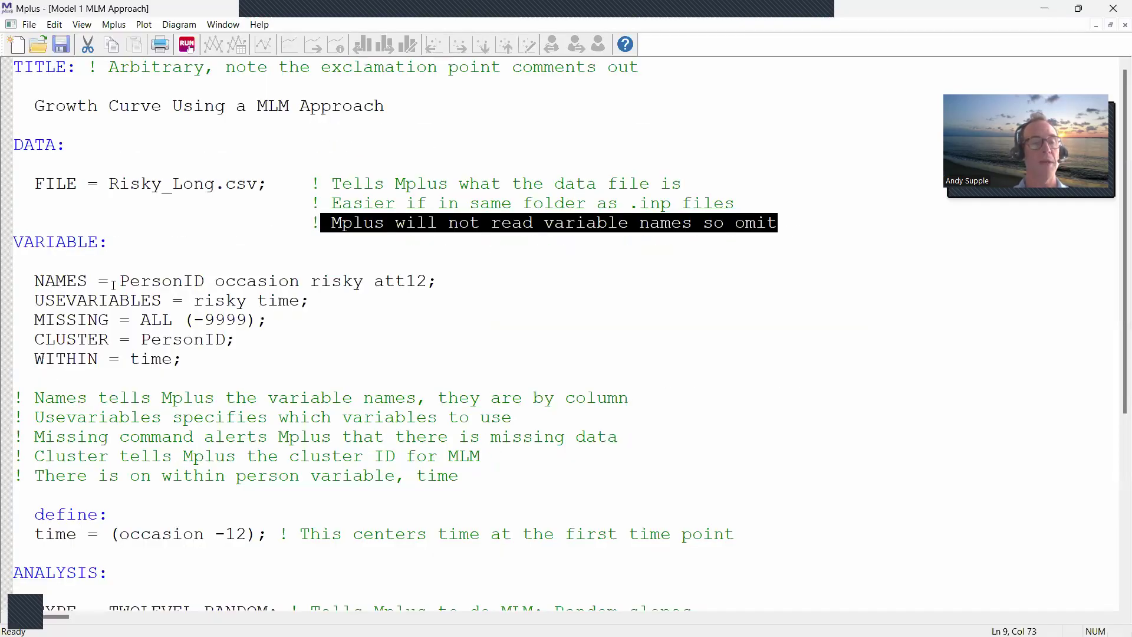
# Highlight the VARIABLE heading and the variable names from PersonID to att12 on the NAMES line
pyautogui.moveTo(117, 244); pyautogui.dragTo(14, 246)
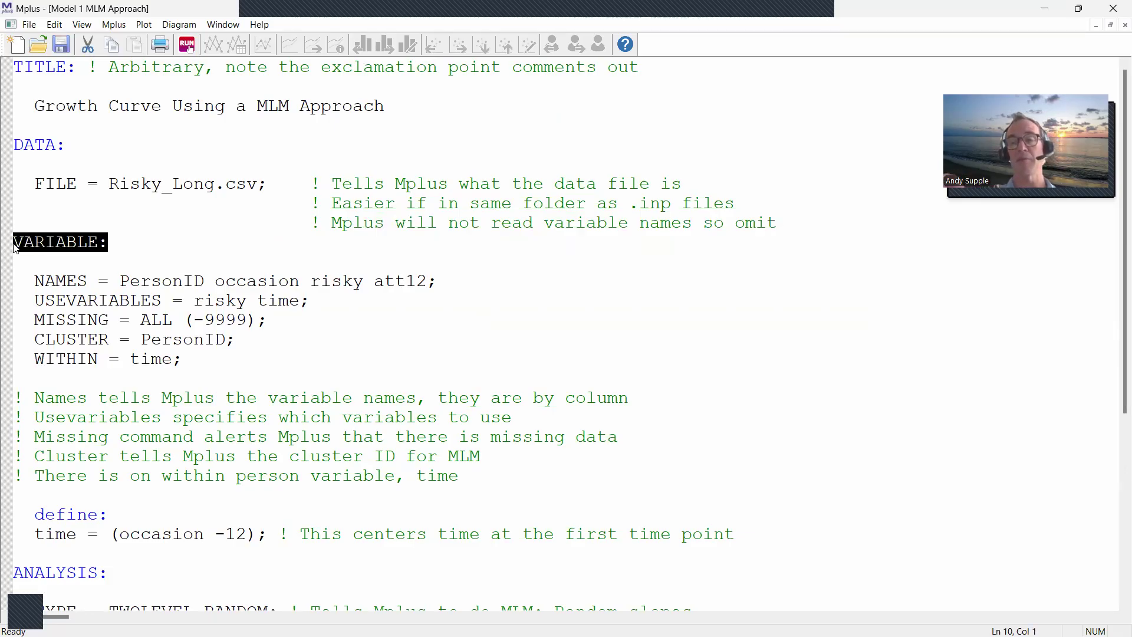
pyautogui.click(41, 286)
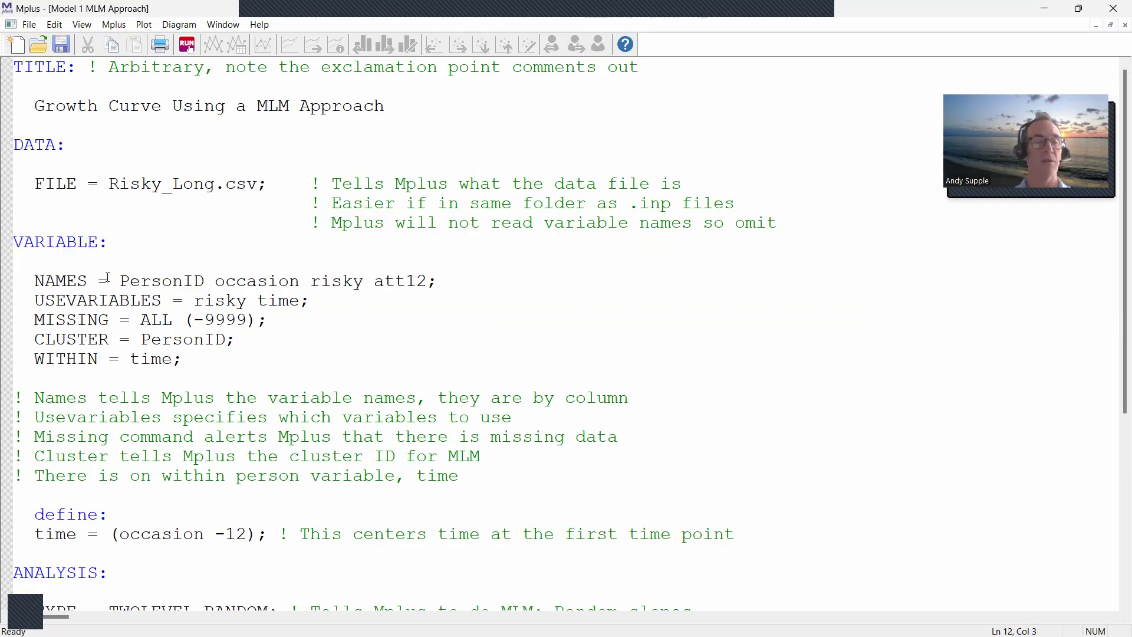
pyautogui.moveTo(121, 279); pyautogui.dragTo(204, 283)
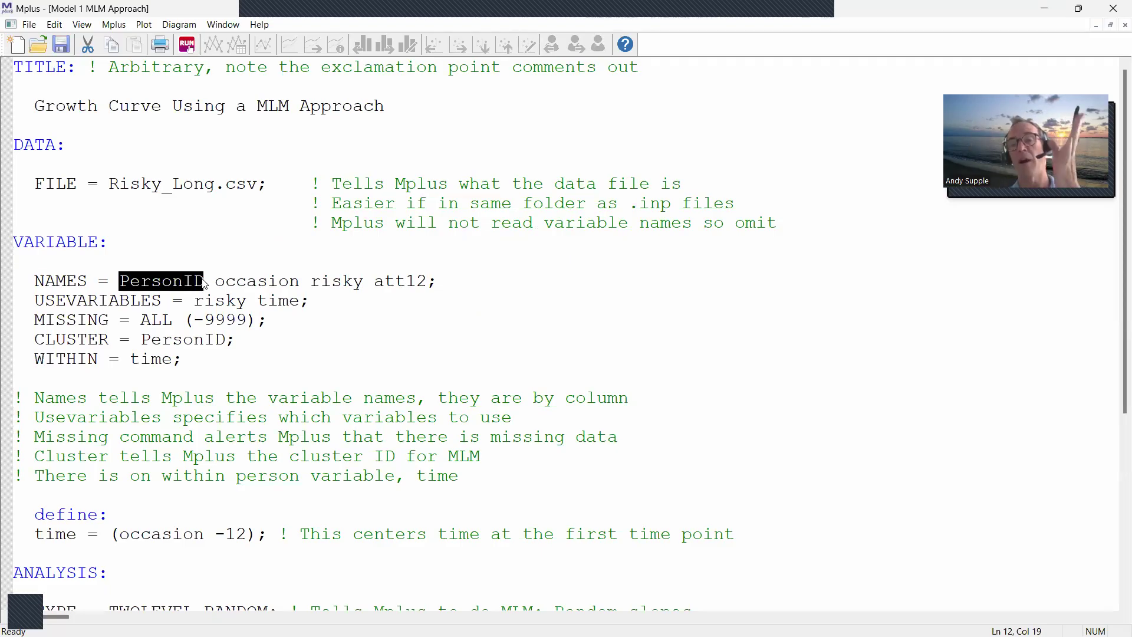
pyautogui.click(156, 275)
pyautogui.moveTo(120, 281); pyautogui.dragTo(431, 286)
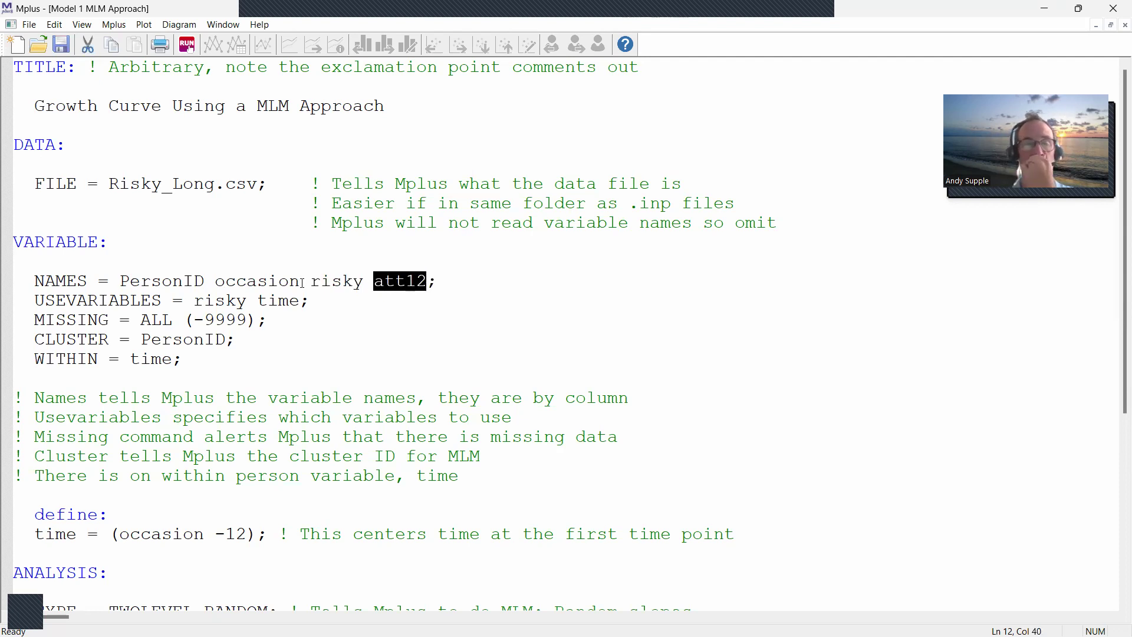
# Highlight the USEVARIABLES line with risky and time, and compare it with the NAMES line above it
pyautogui.moveTo(34, 301); pyautogui.dragTo(165, 305)
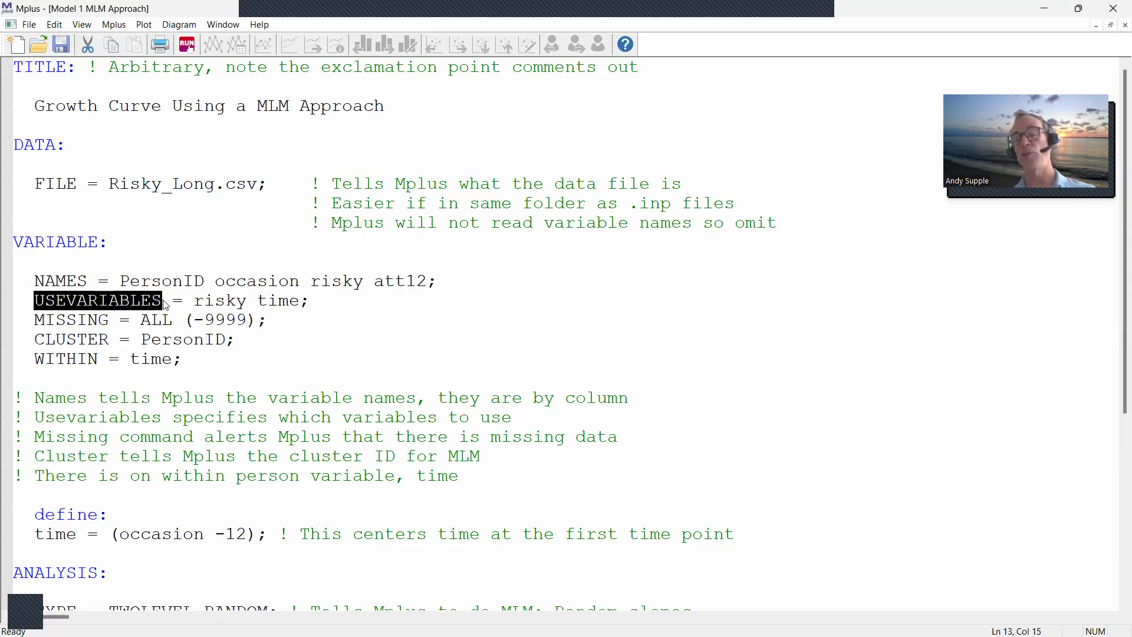
pyautogui.moveTo(34, 281); pyautogui.dragTo(439, 281)
pyautogui.moveTo(34, 300); pyautogui.dragTo(302, 309)
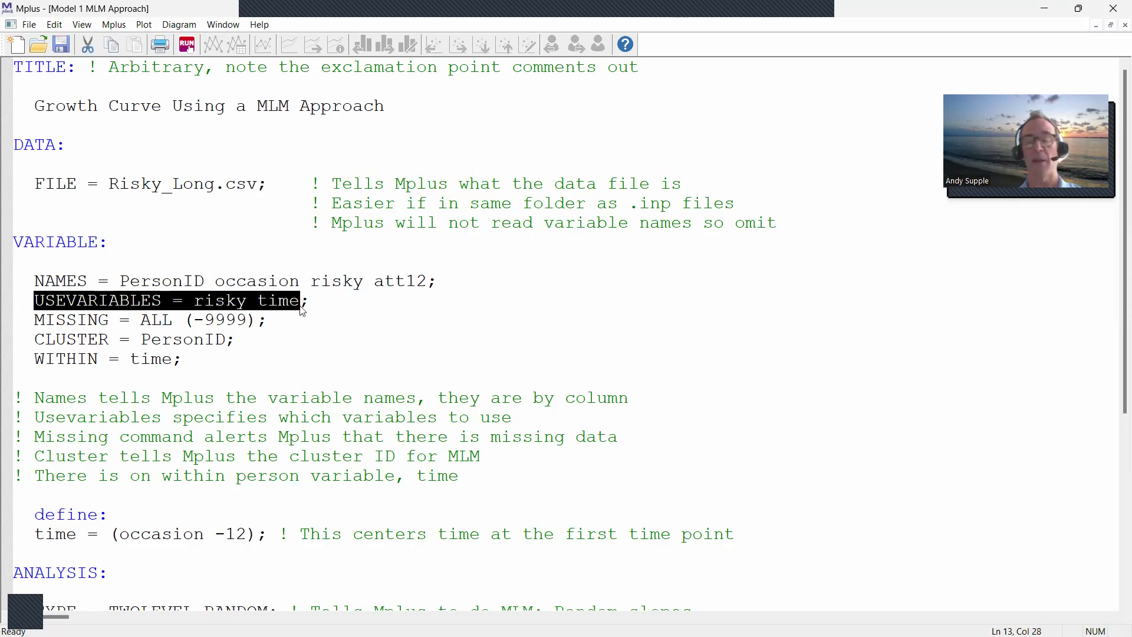
pyautogui.click(257, 313)
pyautogui.moveTo(189, 302); pyautogui.dragTo(300, 302)
pyautogui.click(241, 319)
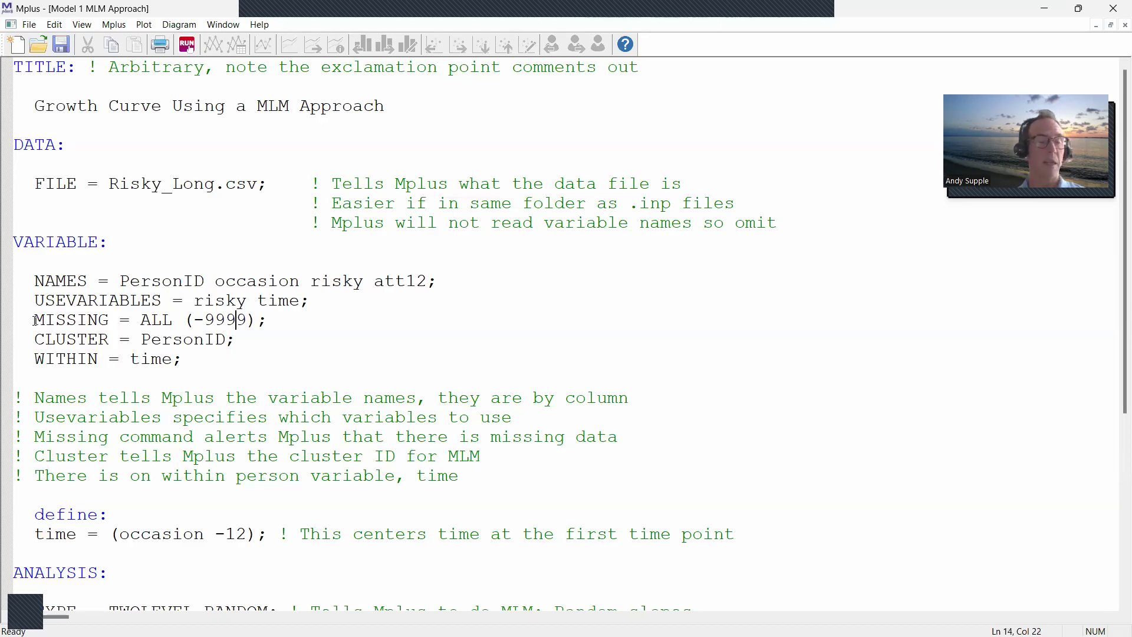
# Highlight the parts of the MISSING line one by one: the MISSING keyword, ALL and the (-9999) code
pyautogui.moveTo(34, 321); pyautogui.dragTo(115, 323)
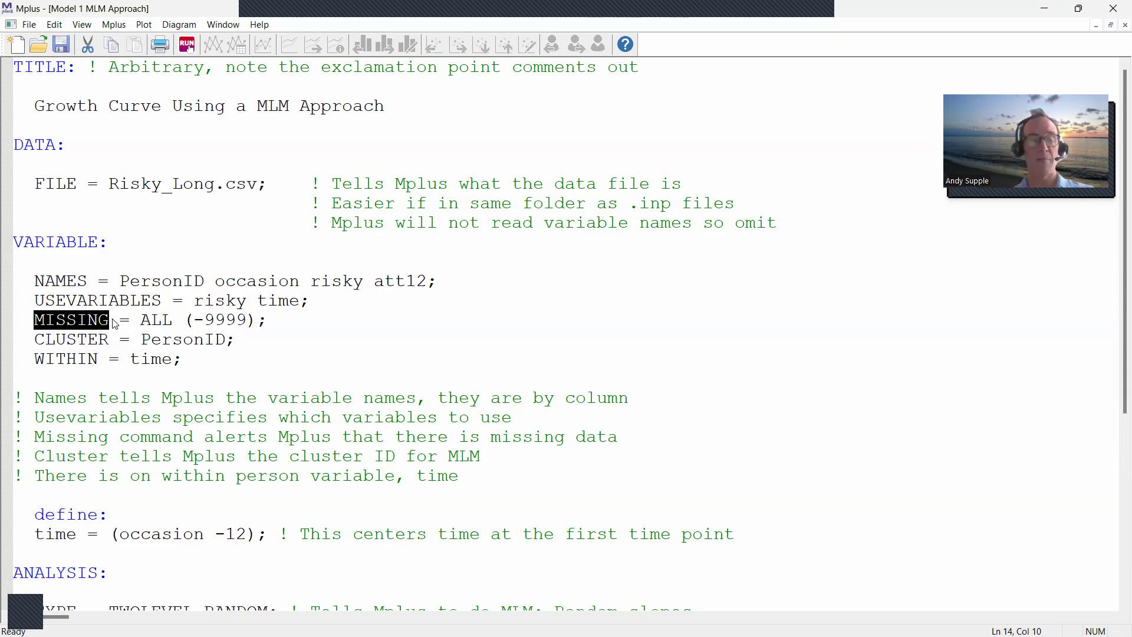
pyautogui.moveTo(141, 320); pyautogui.dragTo(172, 320)
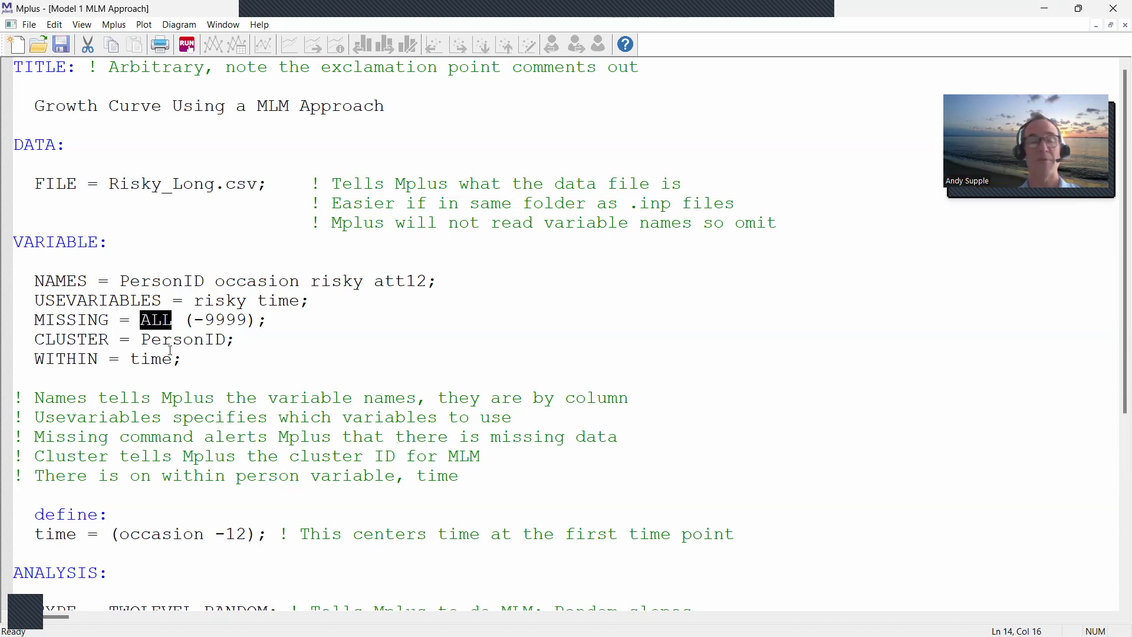
pyautogui.moveTo(183, 320); pyautogui.dragTo(256, 320)
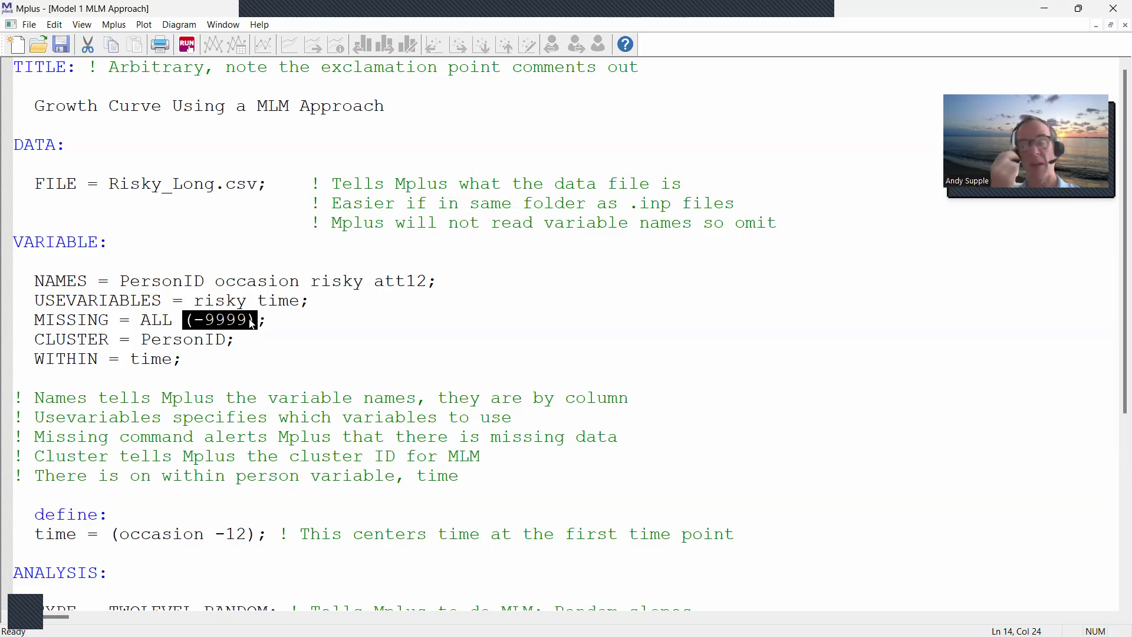
# Highlight the full CLUSTER = PersonID line, and the CLUSTER keyword on its own
pyautogui.moveTo(33, 343); pyautogui.dragTo(234, 353)
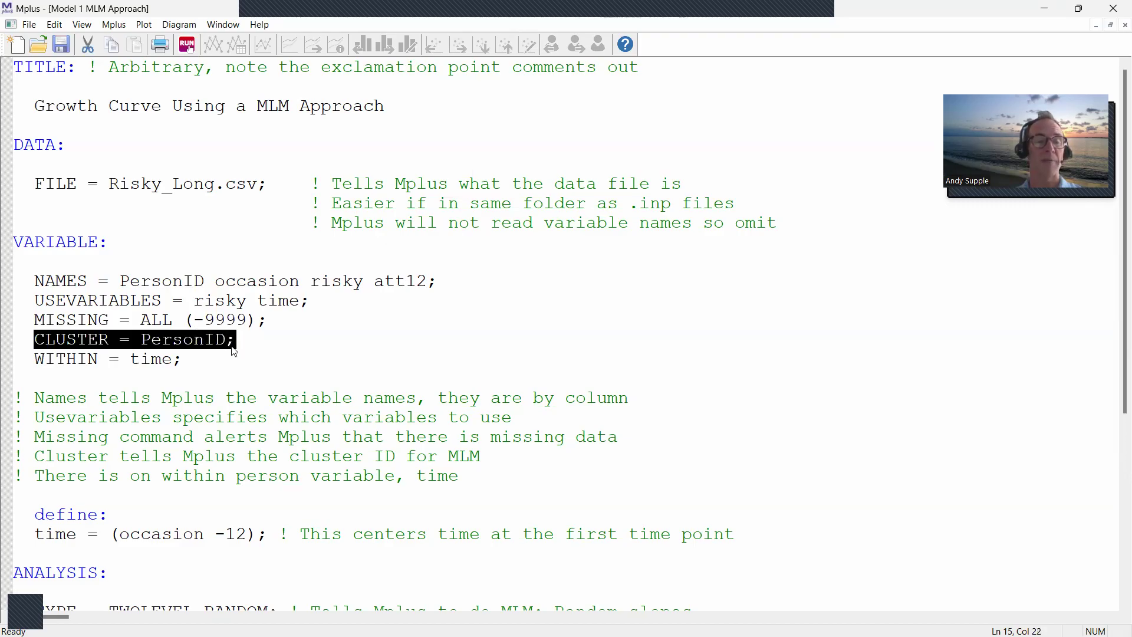
pyautogui.click(25, 342)
pyautogui.hotkey('shift', 'Right')
pyautogui.hotkey('shift', 'Right')
pyautogui.hotkey('shift', 'Right')
pyautogui.hotkey('shift', 'Right')
pyautogui.hotkey('shift', 'Right')
pyautogui.hotkey('shift', 'Right')
pyautogui.hotkey('shift', 'Right')
pyautogui.hotkey('shift', 'Right')
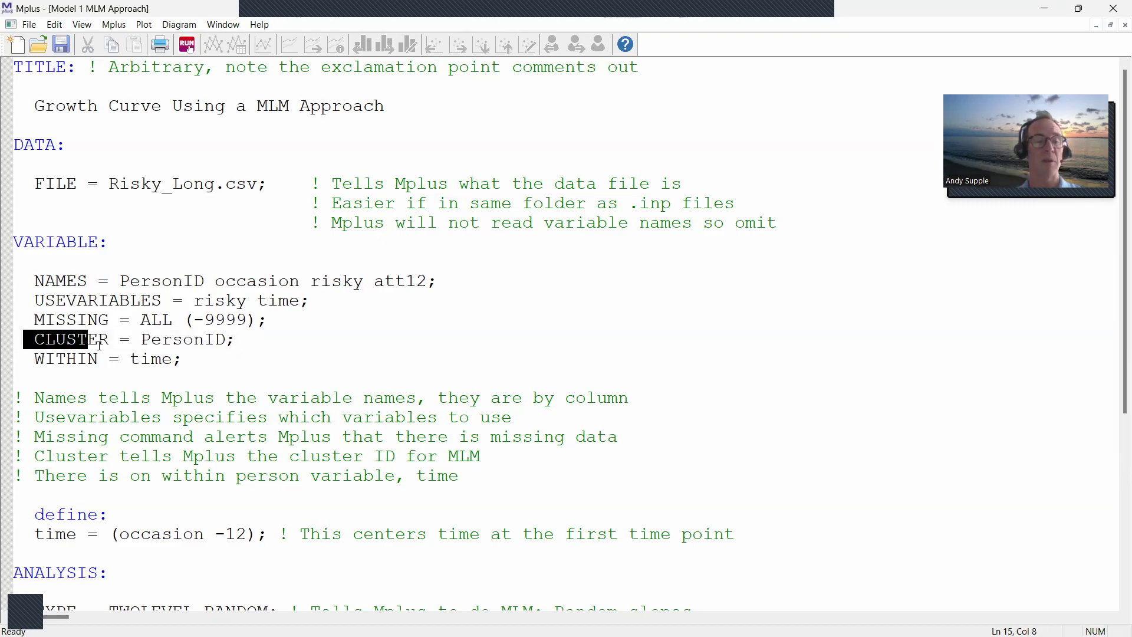
pyautogui.press('Right')
pyautogui.moveTo(36, 340); pyautogui.dragTo(116, 341)
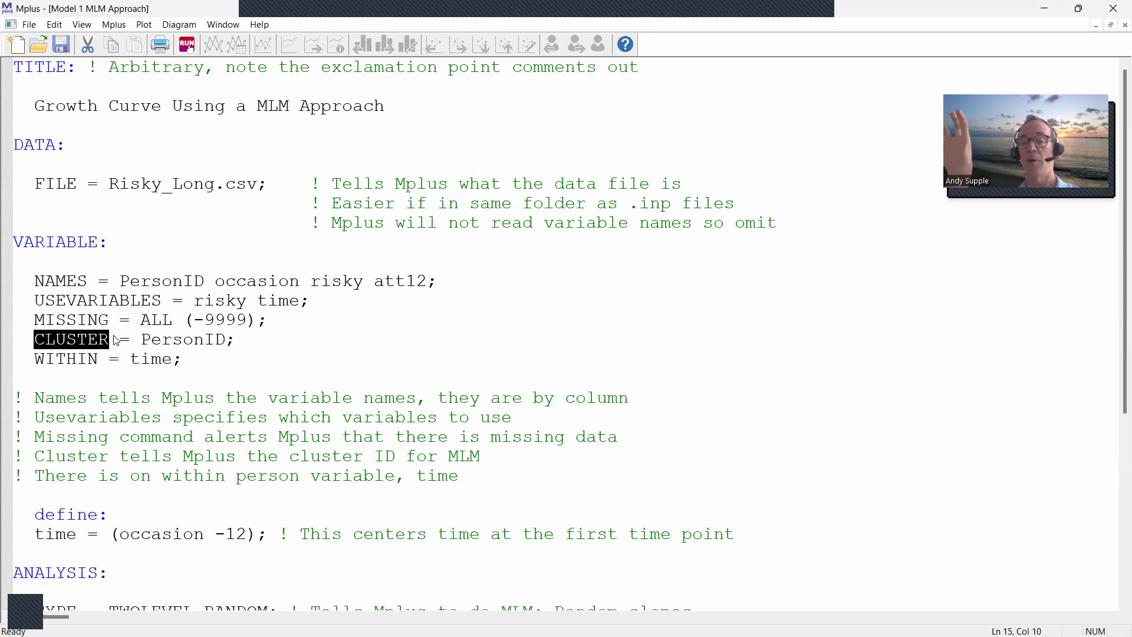
# Highlight PersonID on the CLUSTER line, compare the WITHIN = time line with the NAMES list, and mark the explanatory comments below
pyautogui.moveTo(140, 340); pyautogui.dragTo(225, 341)
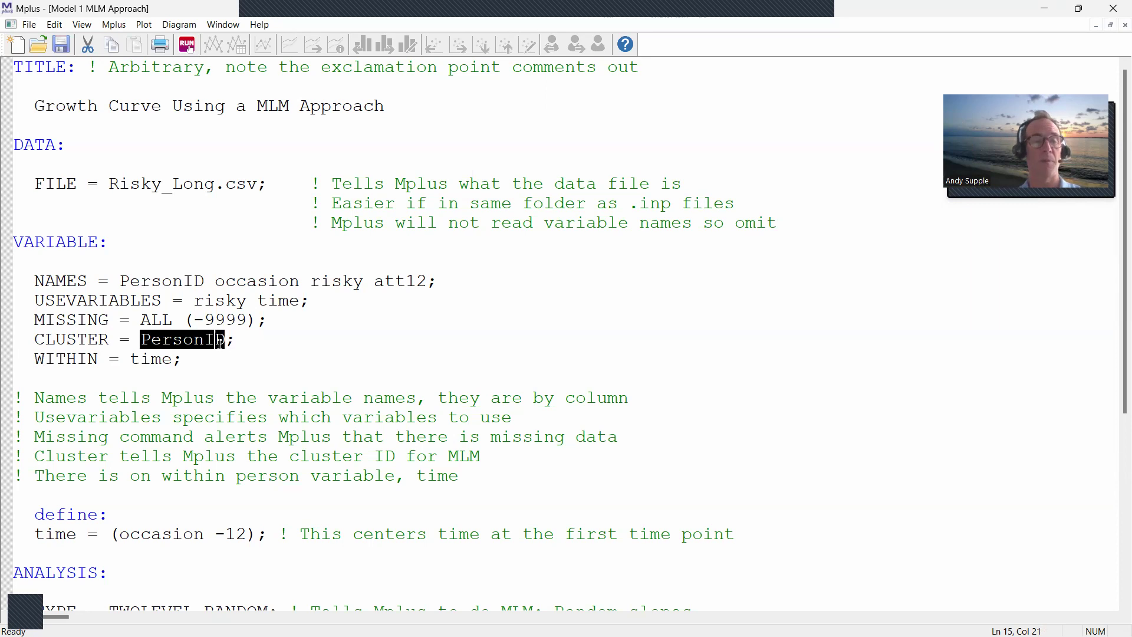
pyautogui.click(217, 341)
pyautogui.moveTo(36, 357); pyautogui.dragTo(188, 360)
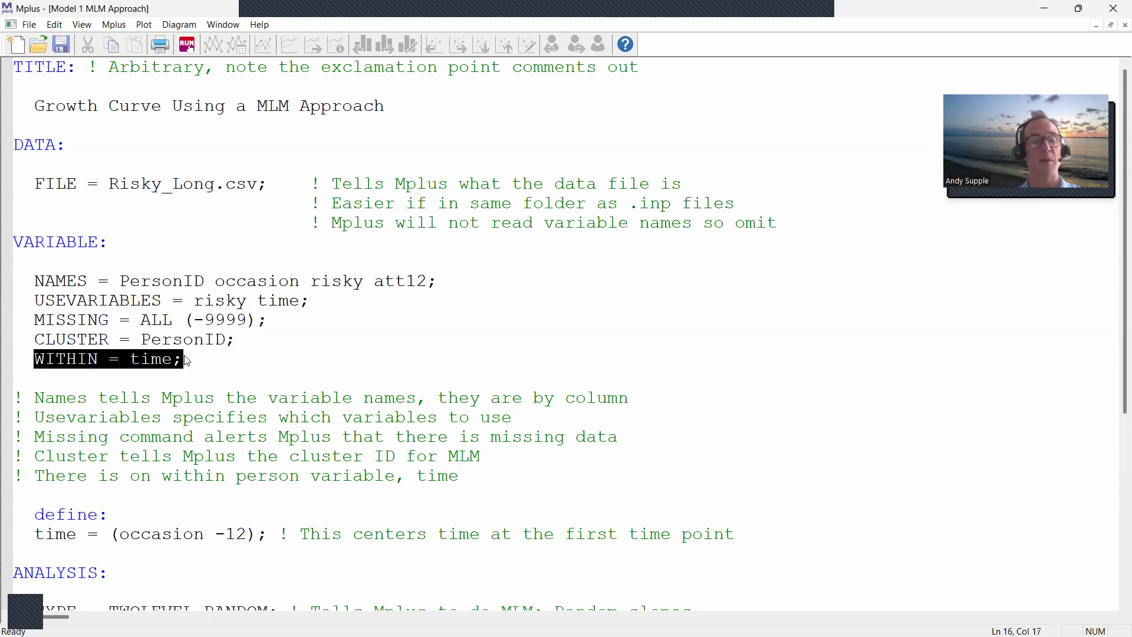
pyautogui.moveTo(120, 282); pyautogui.dragTo(445, 281)
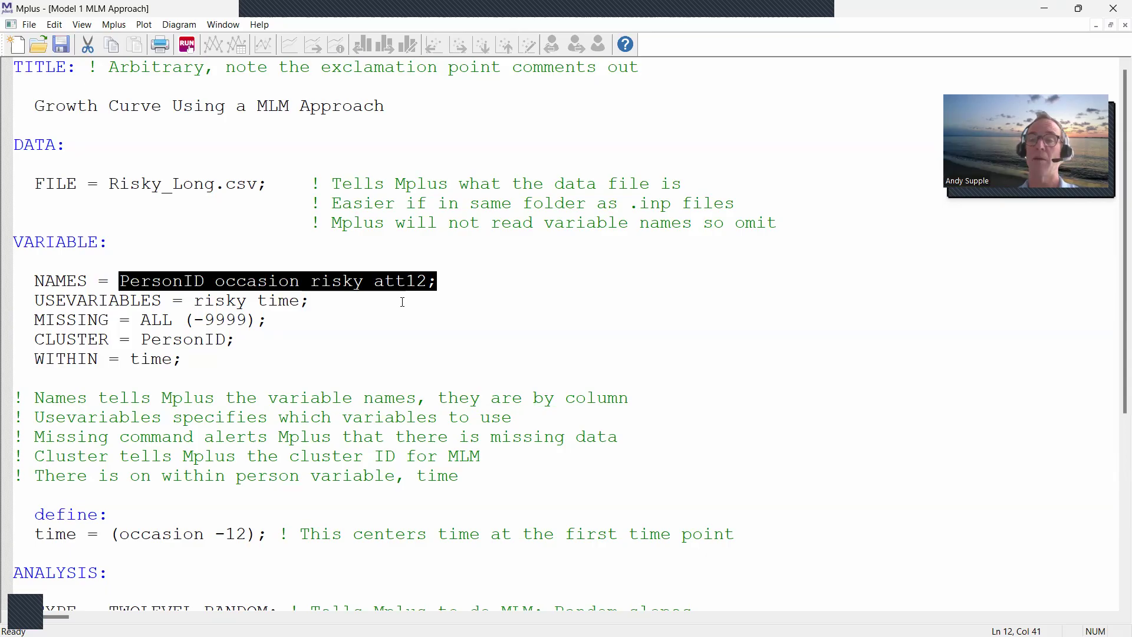
pyautogui.click(215, 340)
pyautogui.moveTo(24, 361); pyautogui.dragTo(177, 366)
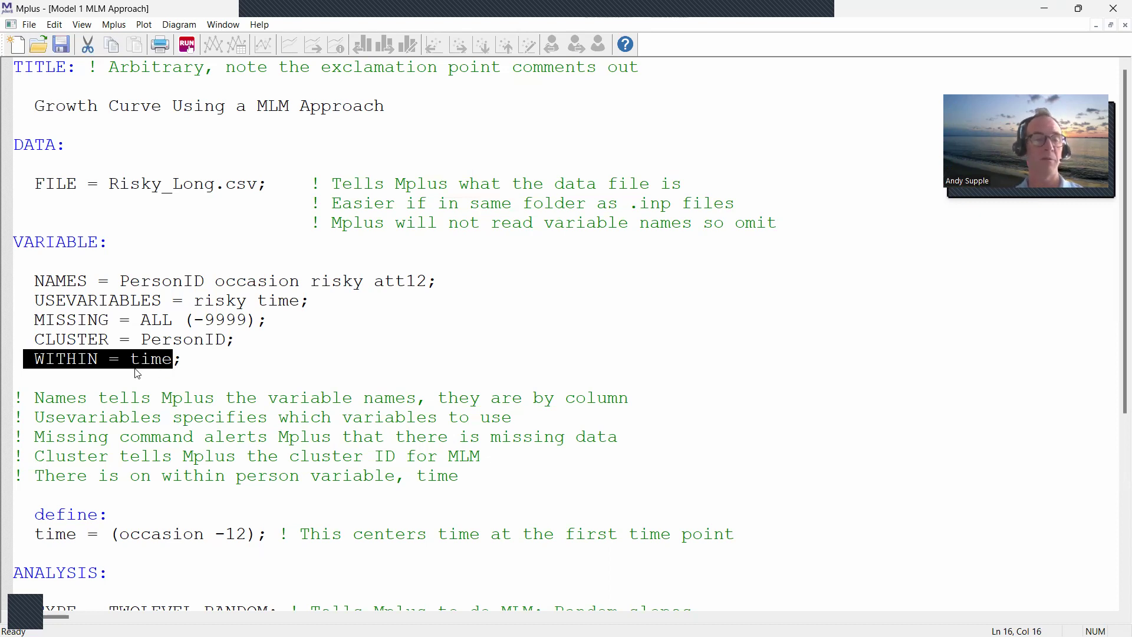
pyautogui.moveTo(35, 398); pyautogui.dragTo(484, 477)
# Highlight the define heading, the time variable under it, and the (occasion -12) expression with its centering comment
pyautogui.scroll(-2, 328, 398)
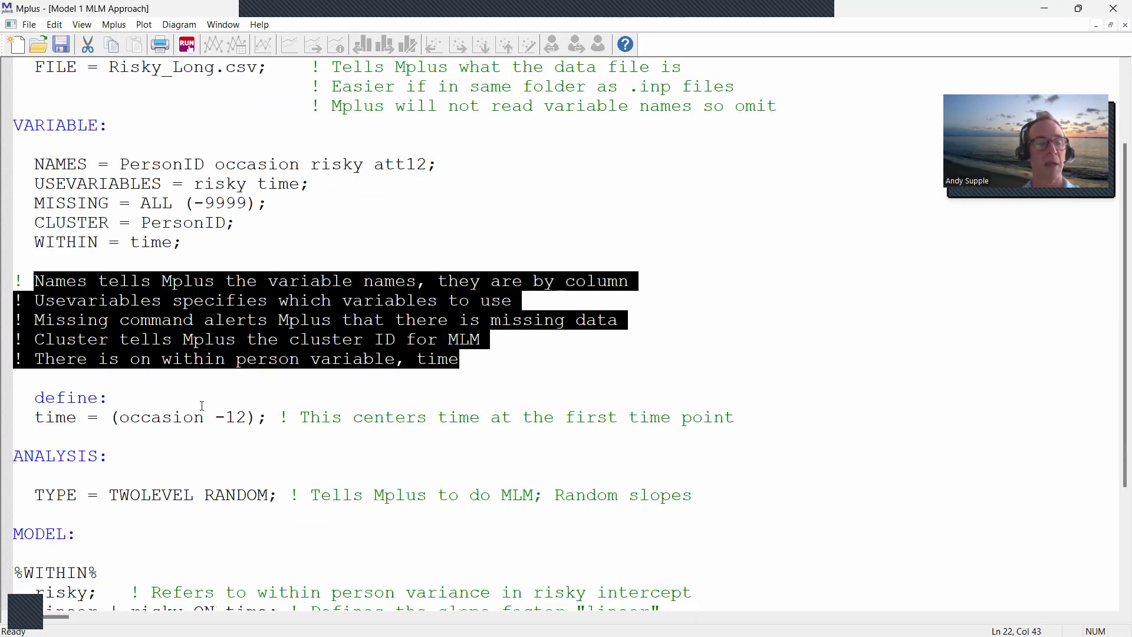
pyautogui.moveTo(37, 402); pyautogui.dragTo(132, 398)
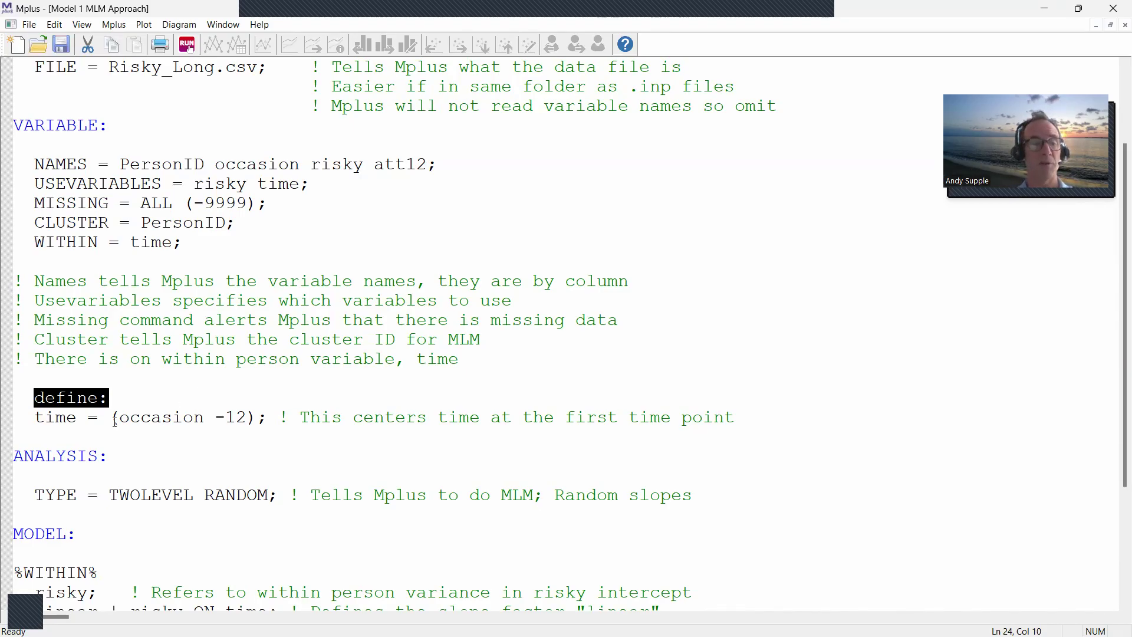
pyautogui.click(89, 422)
pyautogui.moveTo(34, 420); pyautogui.dragTo(99, 422)
pyautogui.click(82, 423)
pyautogui.doubleClick(78, 422)
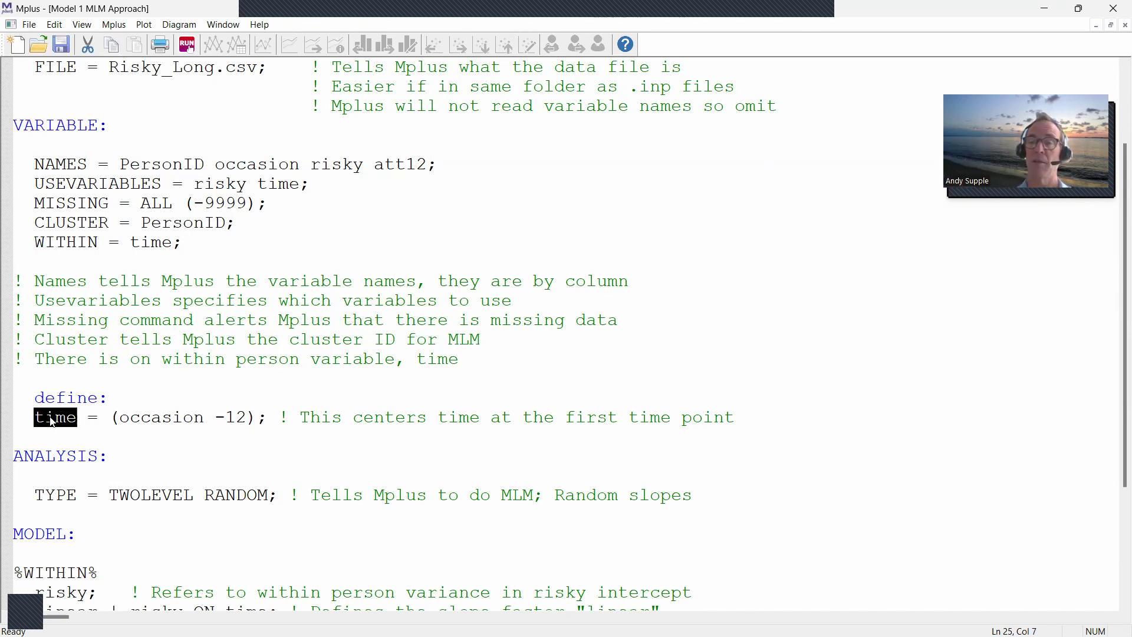
pyautogui.moveTo(110, 418); pyautogui.dragTo(734, 417)
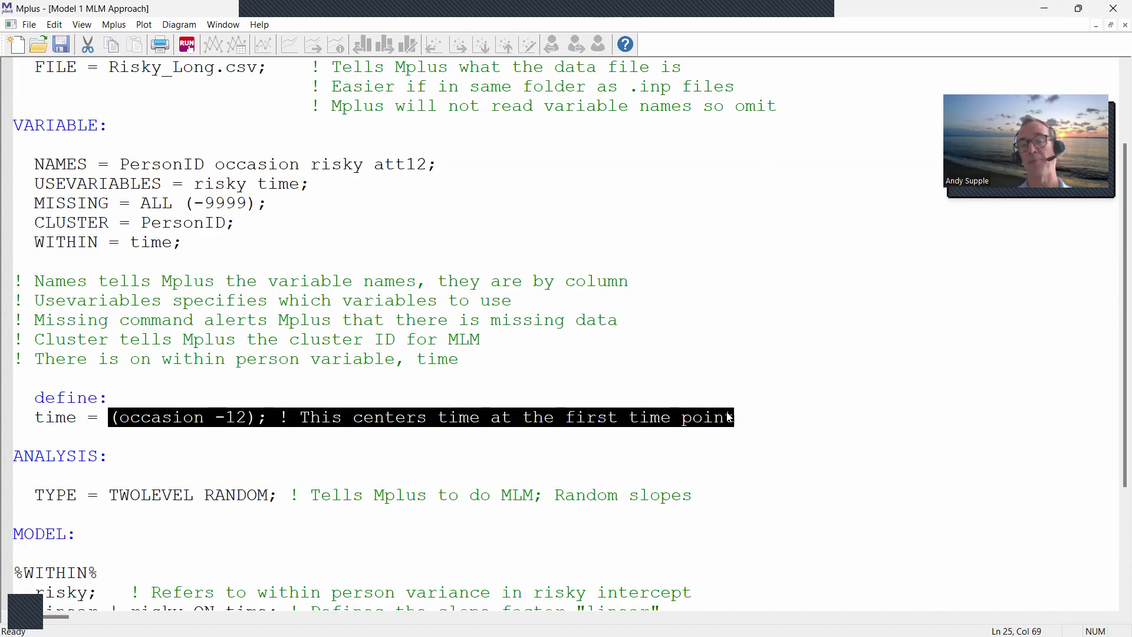
pyautogui.click(367, 392)
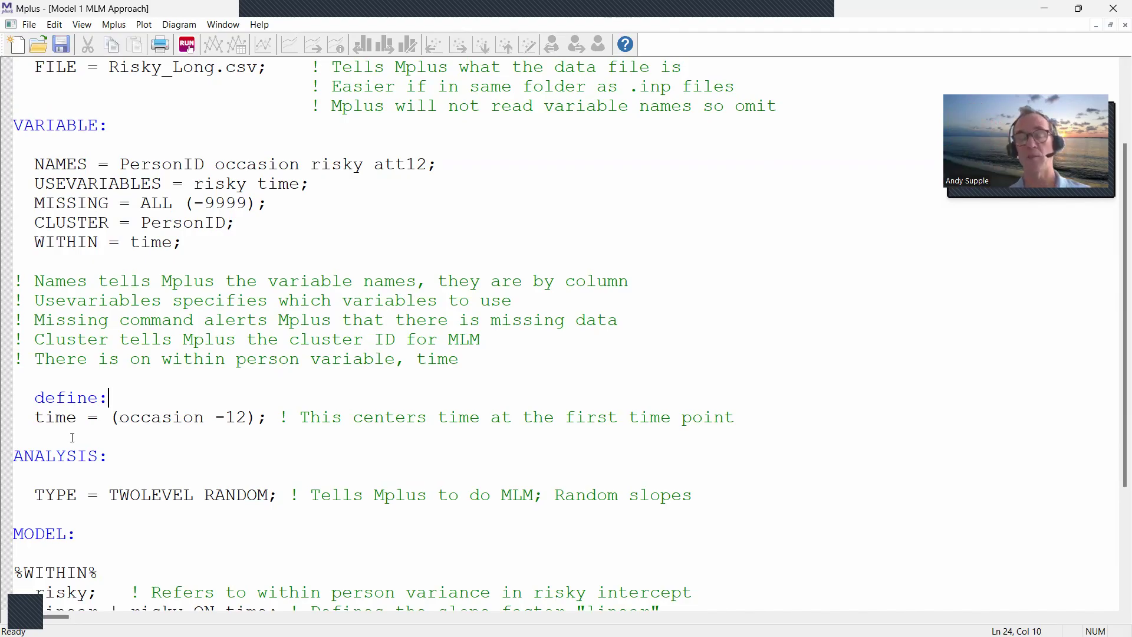
# Highlight the ANALYSIS heading with its TYPE = TWOLEVEL RANDOM setting, and the MODEL heading below it
pyautogui.moveTo(109, 456); pyautogui.dragTo(9, 463)
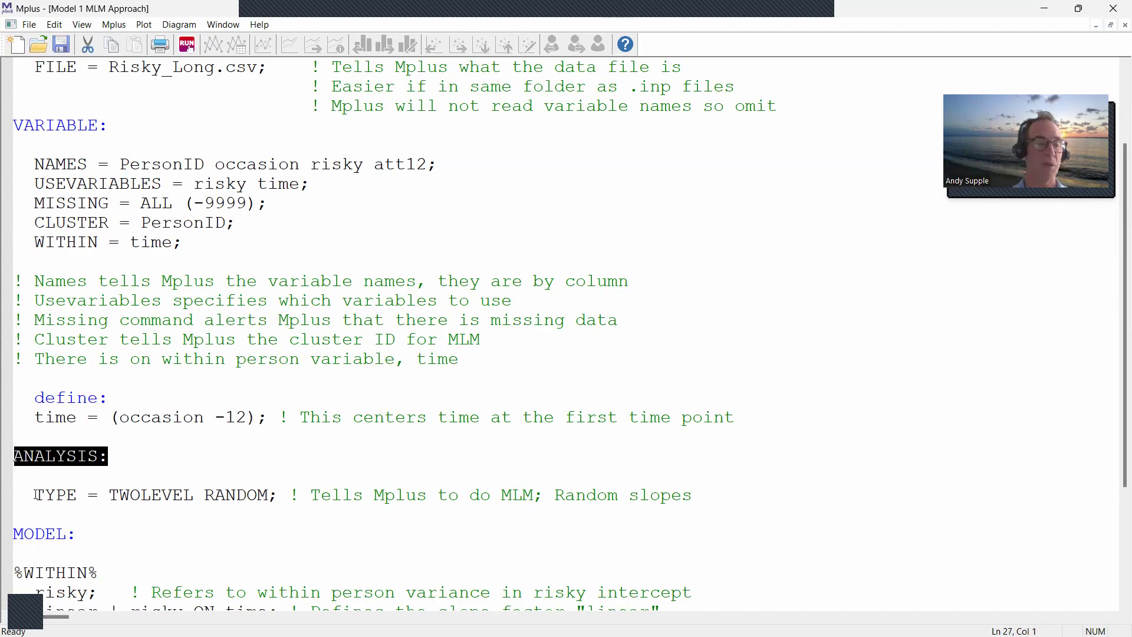
pyautogui.moveTo(34, 495); pyautogui.dragTo(269, 495)
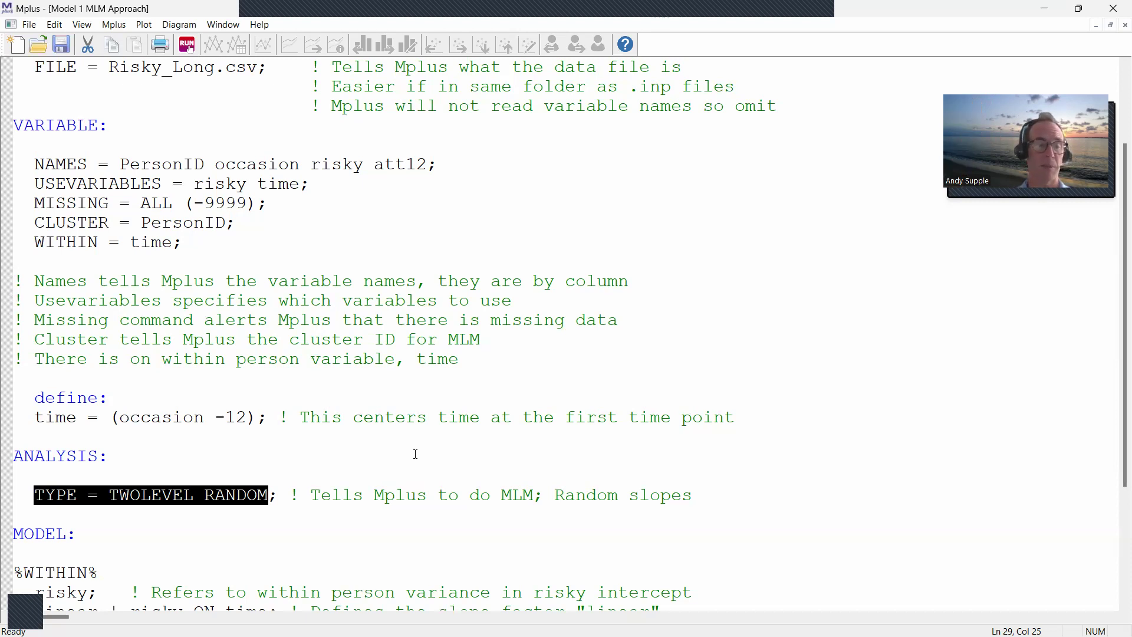
pyautogui.scroll(-2, 416, 454)
pyautogui.moveTo(130, 420); pyautogui.dragTo(12, 419)
pyautogui.scroll(-1, 147, 376)
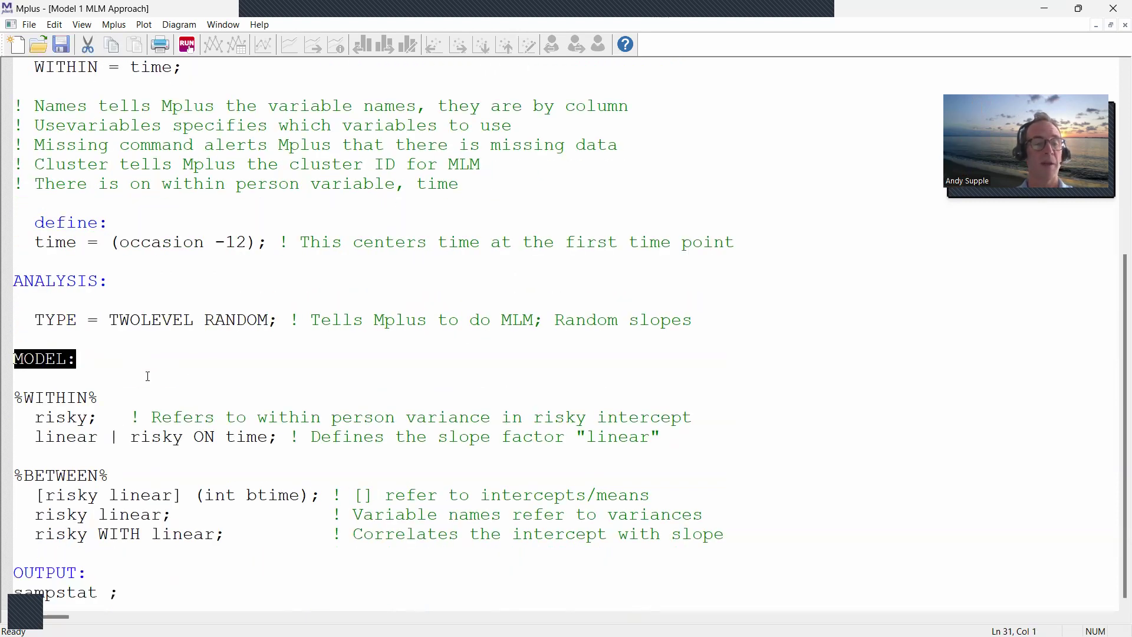
pyautogui.click(103, 361)
pyautogui.moveTo(78, 359); pyautogui.dragTo(4, 364)
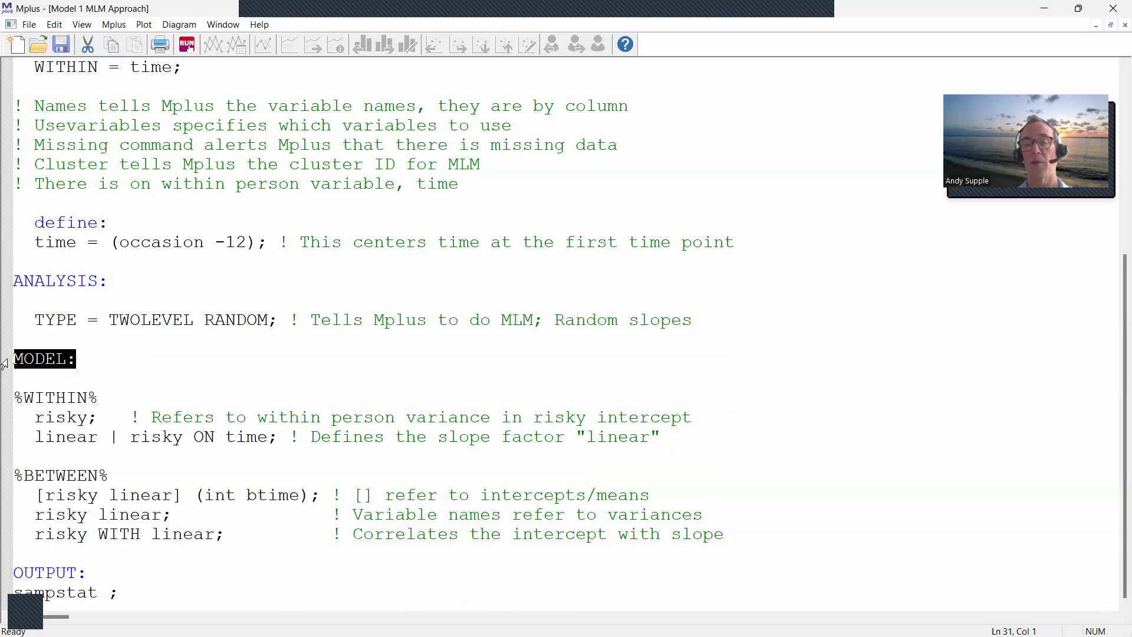
# Highlight the %WITHIN% heading, and the risky statement under it together with its within-person variance comment
pyautogui.moveTo(97, 398); pyautogui.dragTo(13, 399)
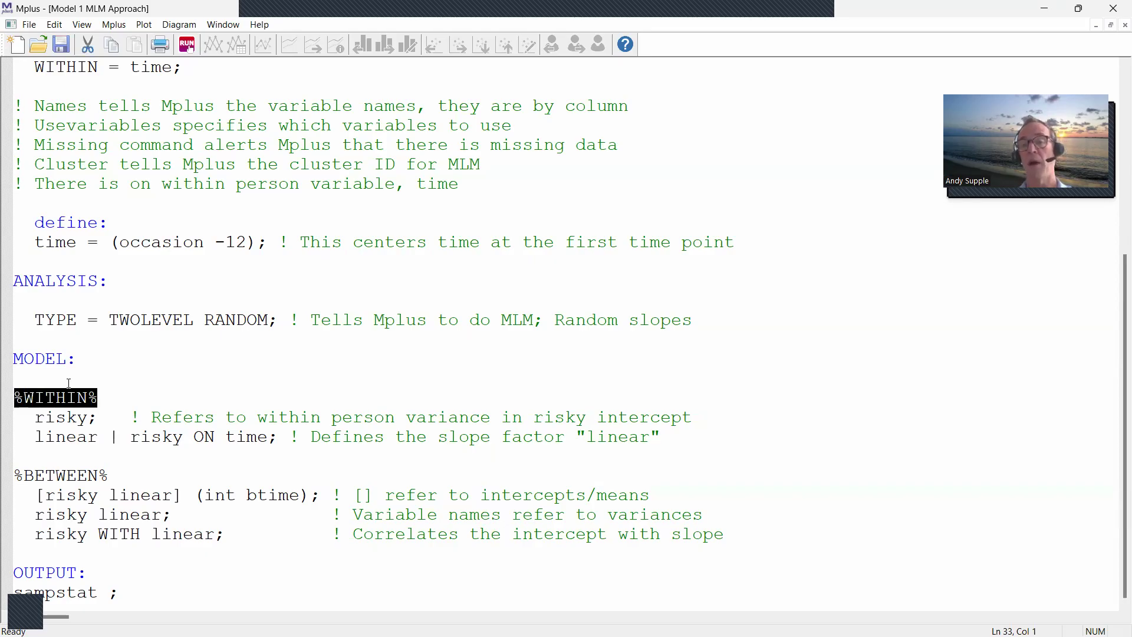
pyautogui.moveTo(110, 398); pyautogui.dragTo(13, 398)
pyautogui.moveTo(110, 417); pyautogui.dragTo(38, 425)
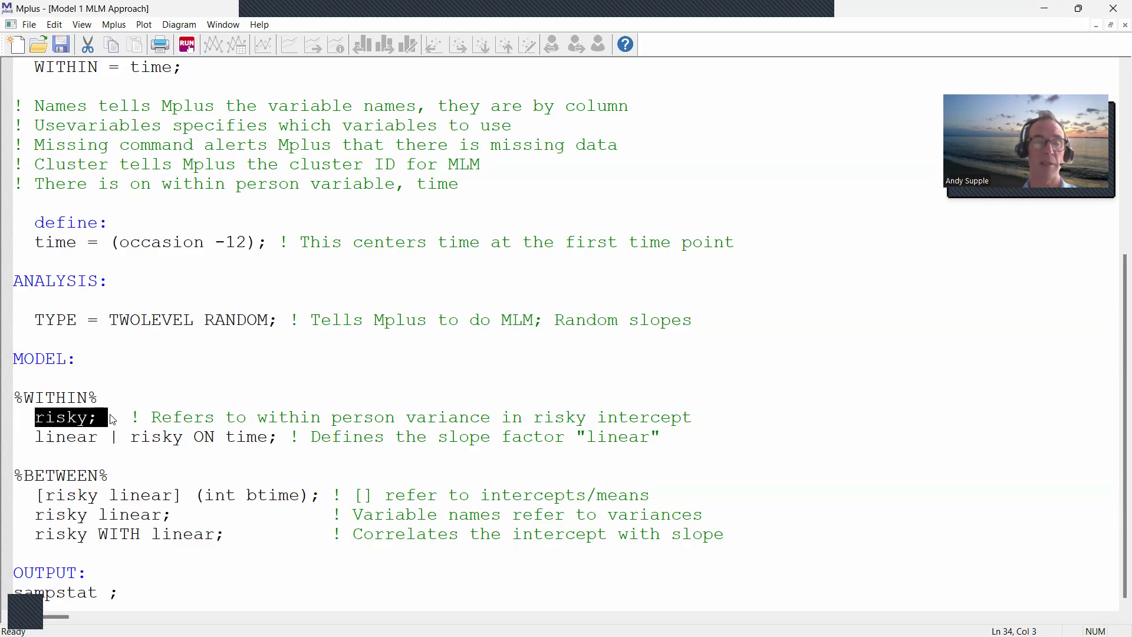
pyautogui.moveTo(140, 417); pyautogui.dragTo(702, 419)
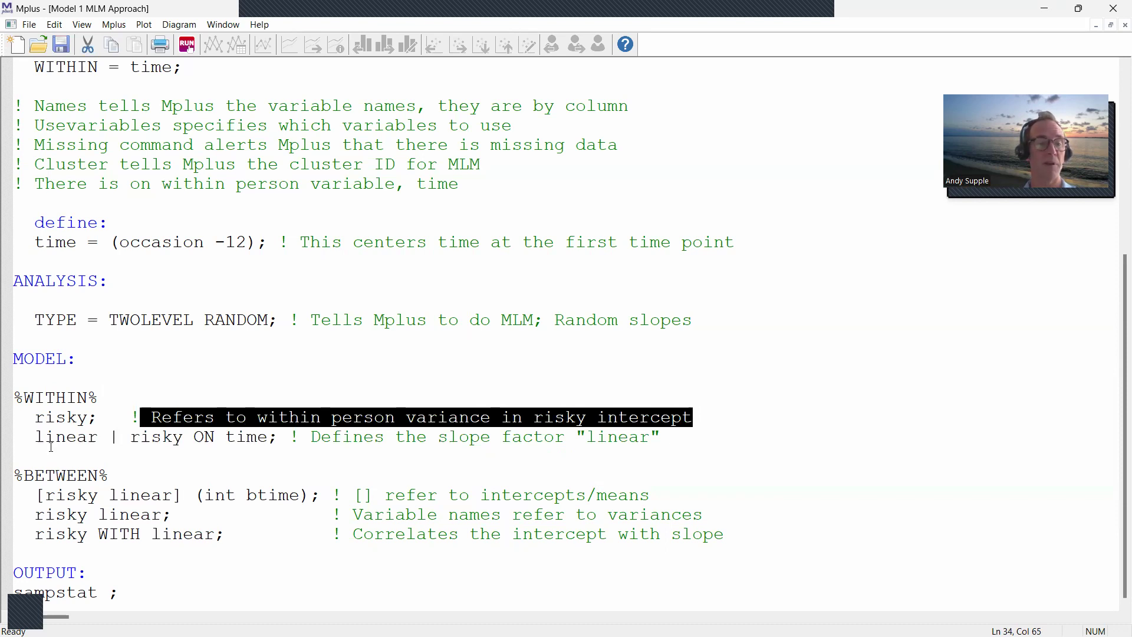
# Highlight the linear | risky ON time statement and its parts: the slope name linear, the vertical bar and risky ON time
pyautogui.moveTo(34, 437); pyautogui.dragTo(292, 444)
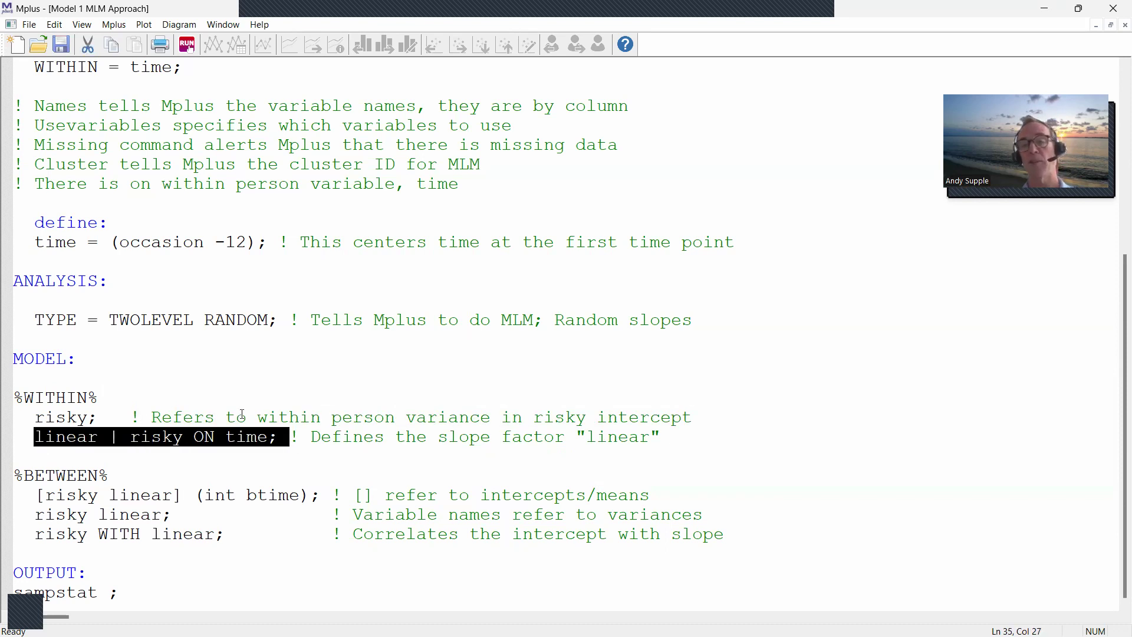
pyautogui.click(129, 417)
pyautogui.moveTo(25, 438); pyautogui.dragTo(108, 437)
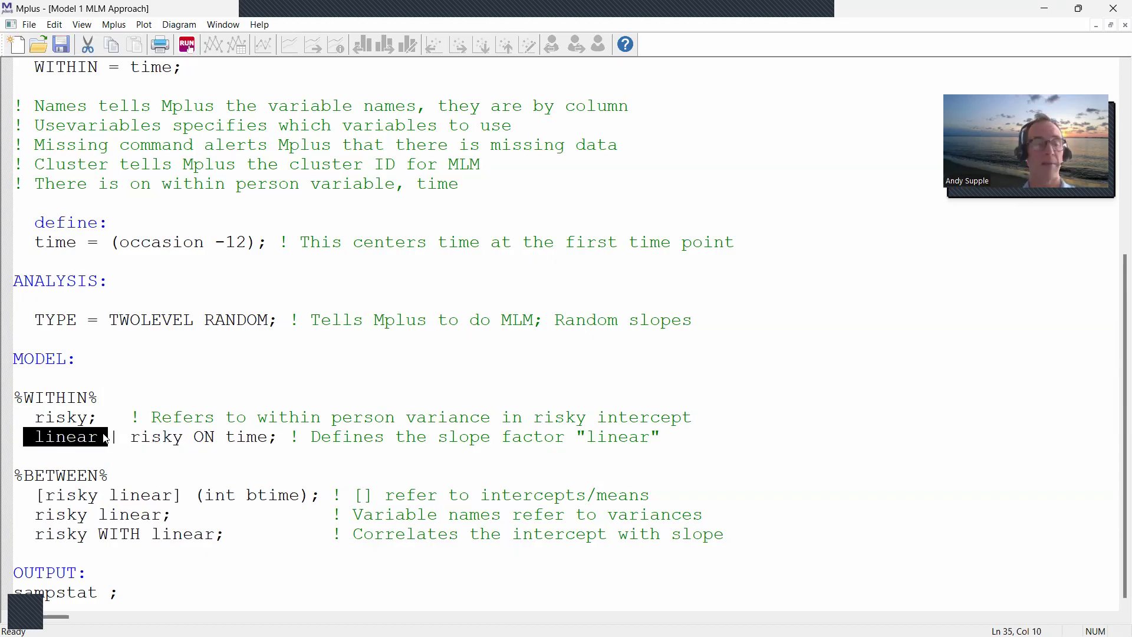
pyautogui.click(75, 440)
pyautogui.moveTo(39, 437); pyautogui.dragTo(104, 438)
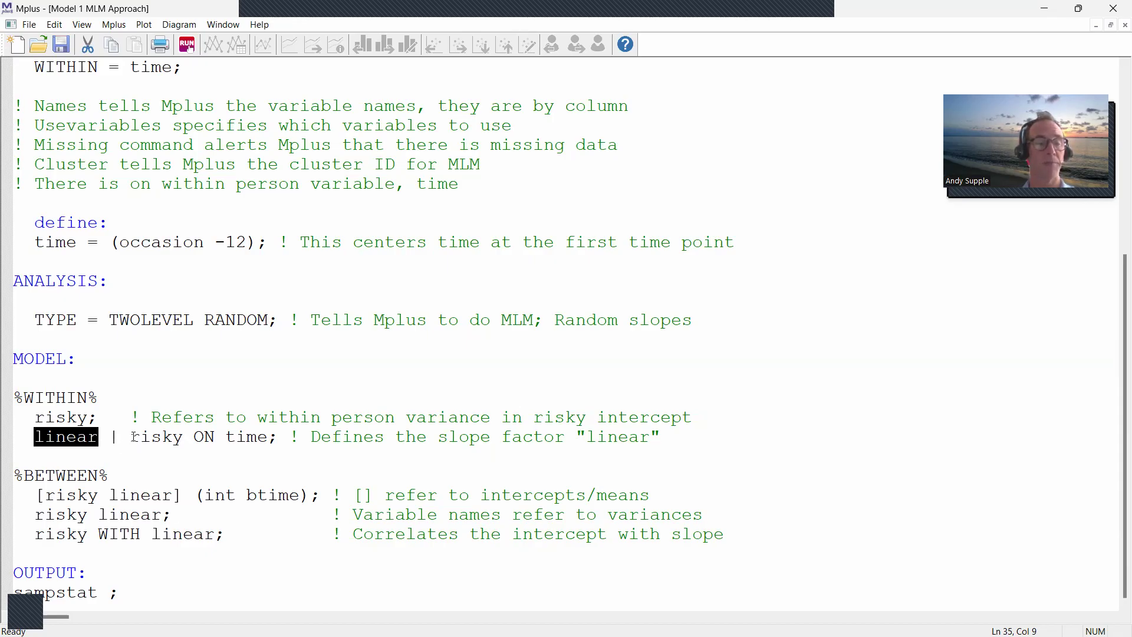
pyautogui.click(119, 436)
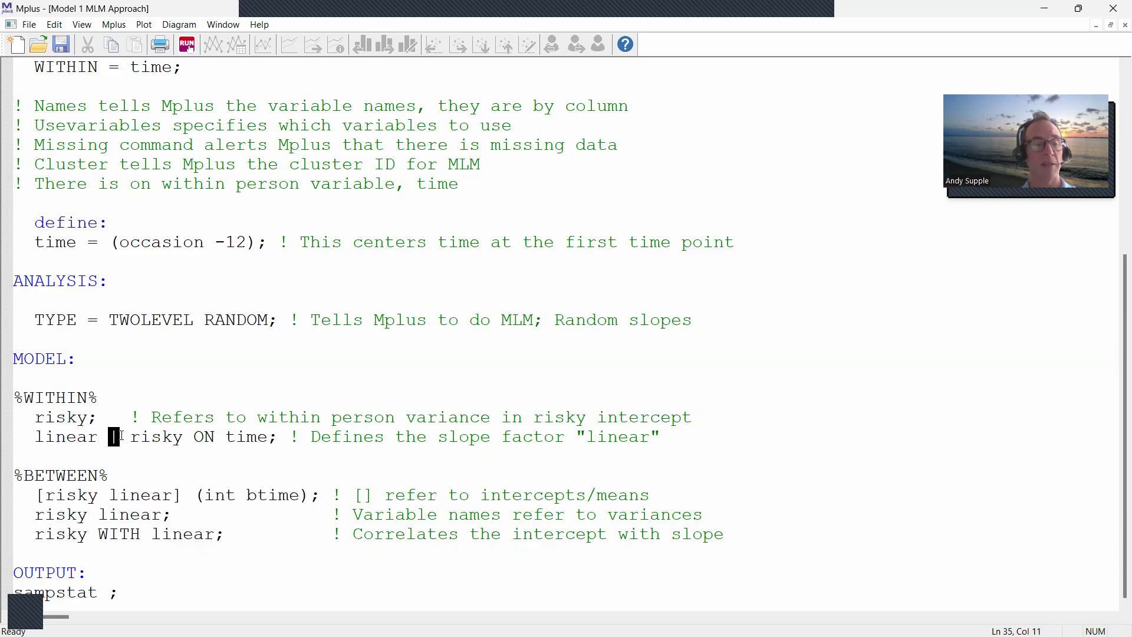
pyautogui.click(148, 442)
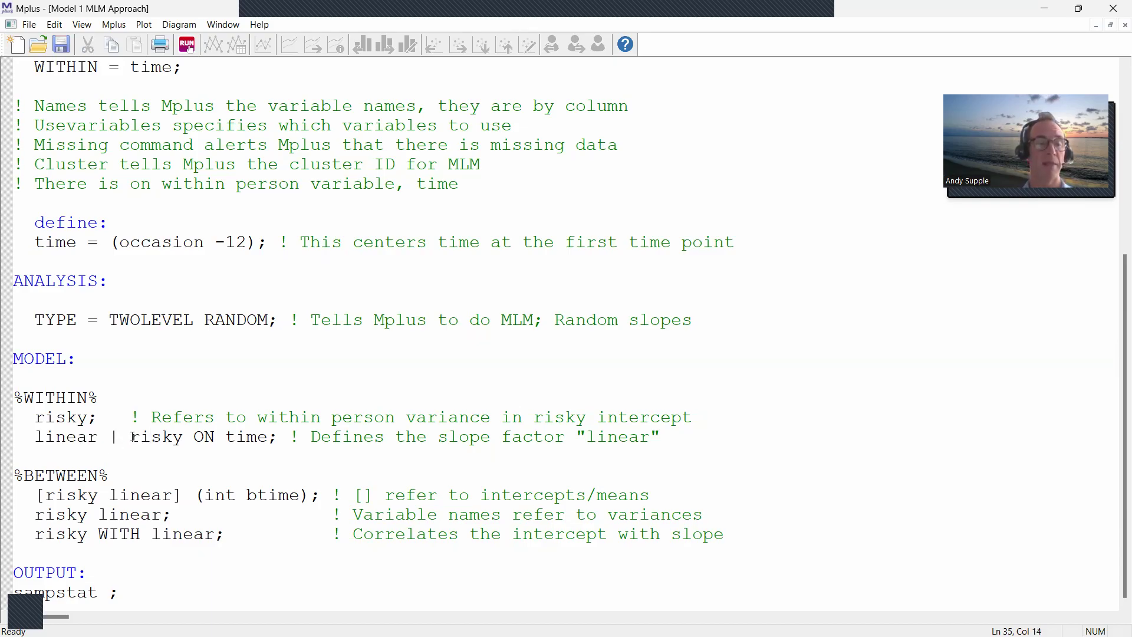
pyautogui.moveTo(94, 436); pyautogui.dragTo(34, 437)
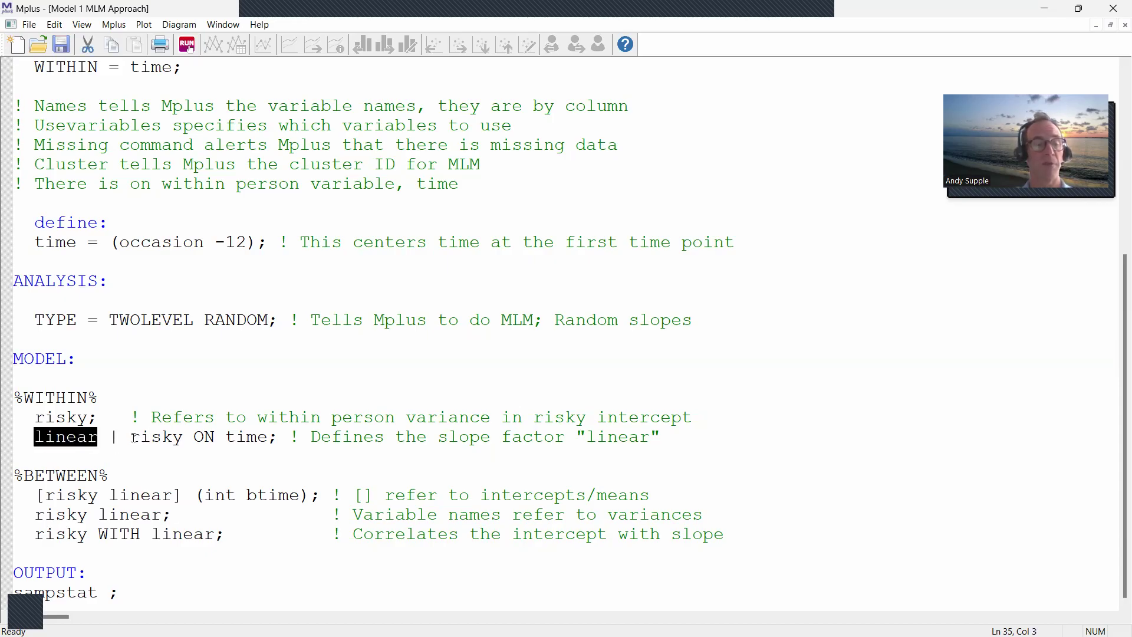
pyautogui.doubleClick(65, 437)
pyautogui.moveTo(130, 437); pyautogui.dragTo(269, 437)
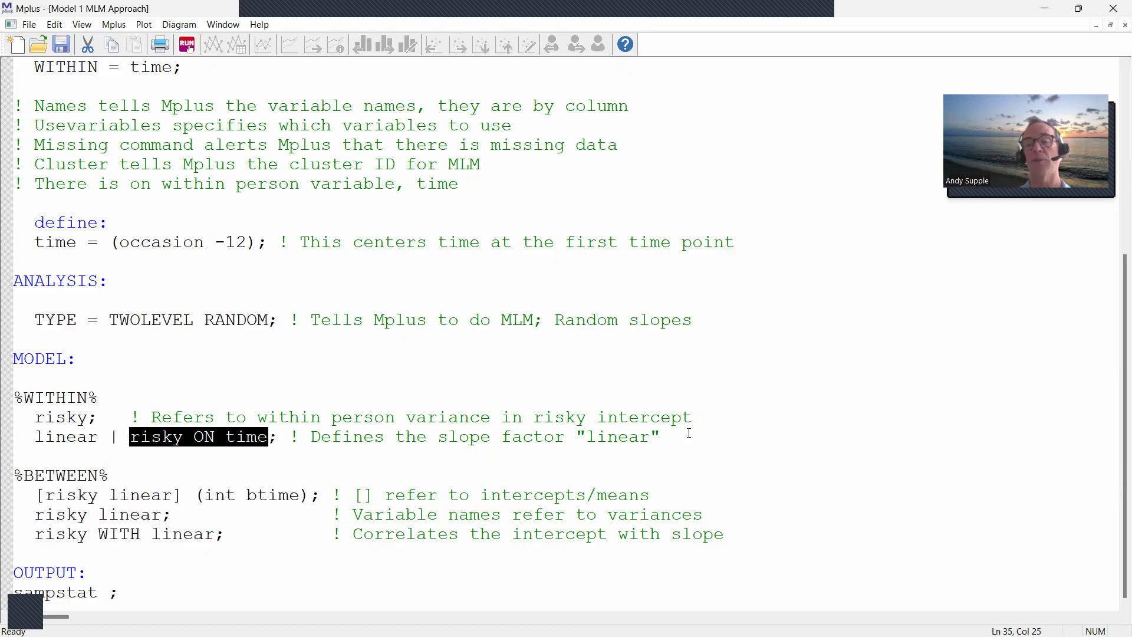
pyautogui.moveTo(24, 437); pyautogui.dragTo(105, 445)
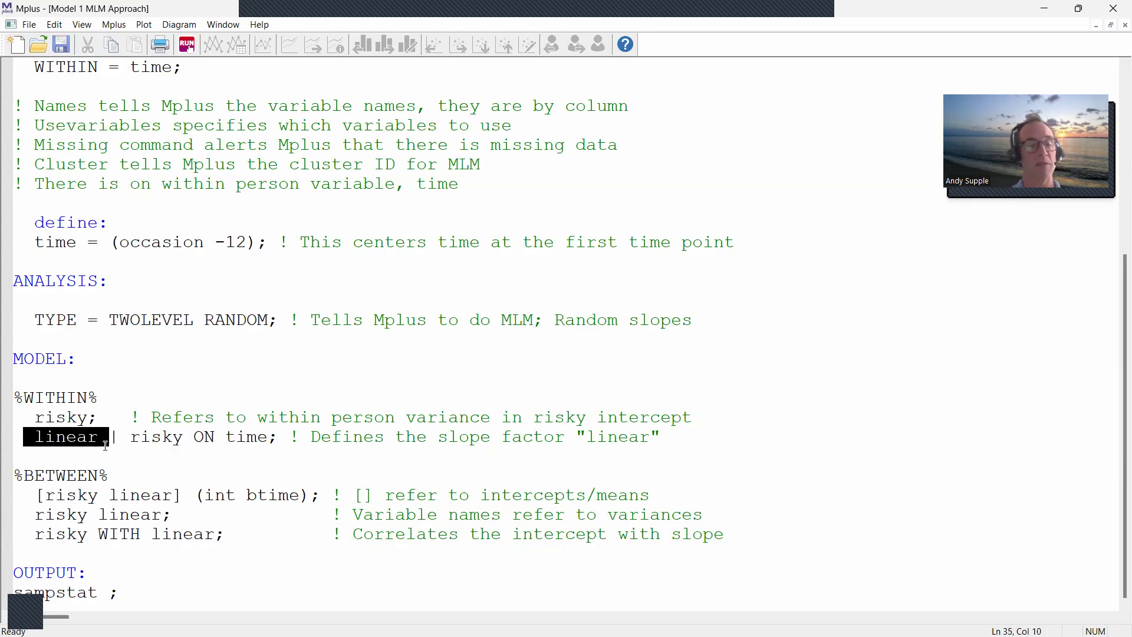
# Highlight the %BETWEEN% heading, and the bracketed [risky linear] term with its comment on intercepts/means
pyautogui.moveTo(14, 476); pyautogui.dragTo(133, 483)
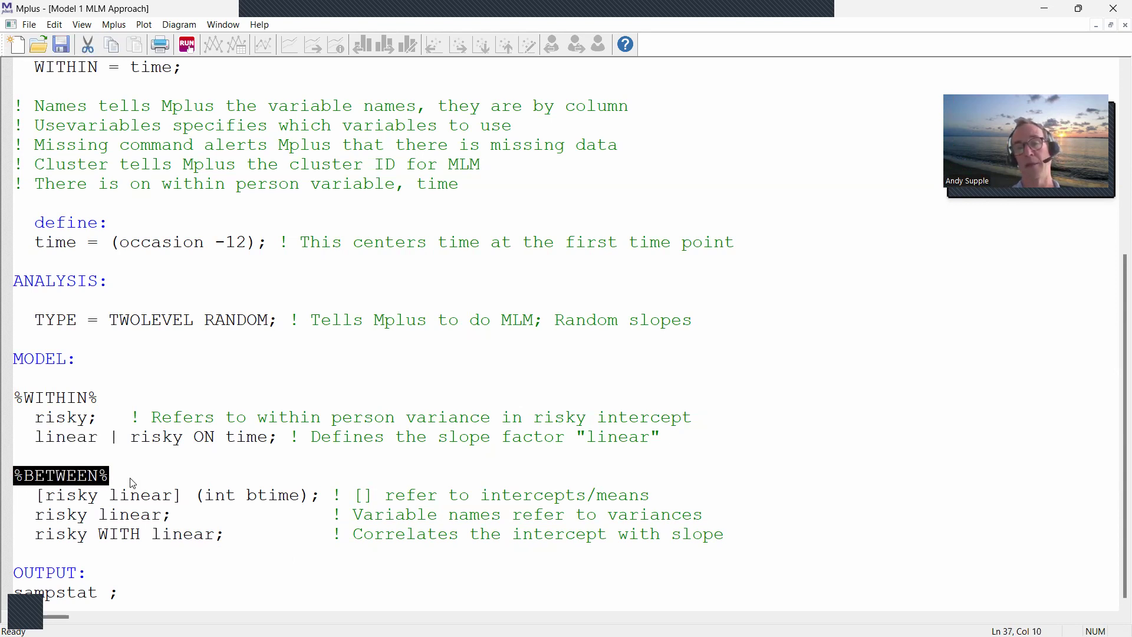
pyautogui.click(137, 477)
pyautogui.moveTo(137, 476); pyautogui.dragTo(13, 477)
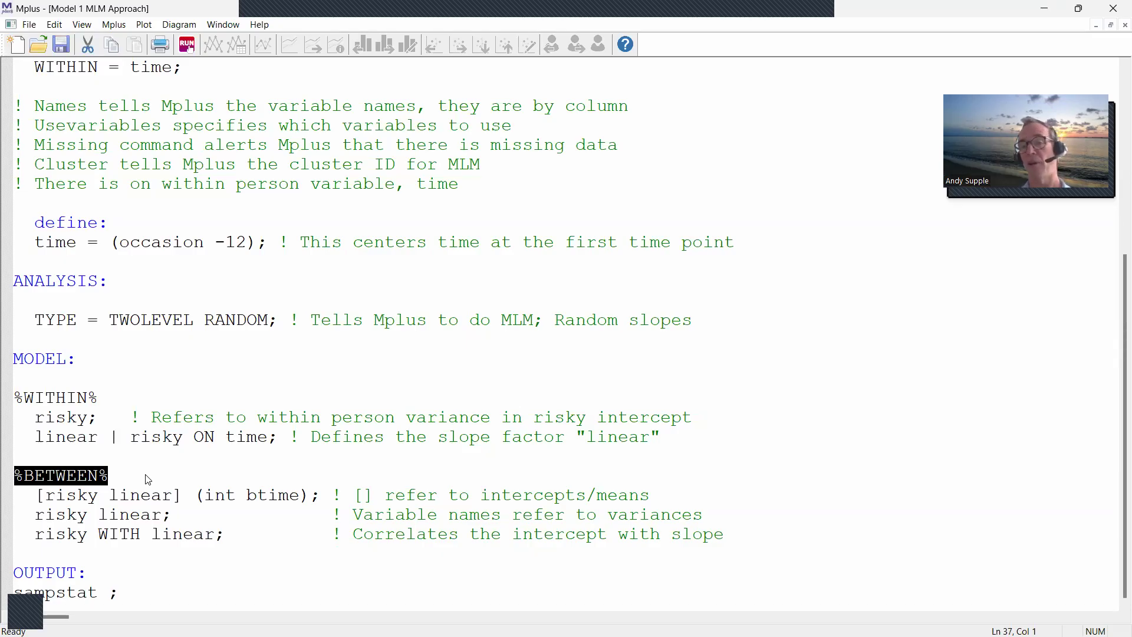
pyautogui.click(88, 496)
pyautogui.moveTo(24, 498); pyautogui.dragTo(98, 499)
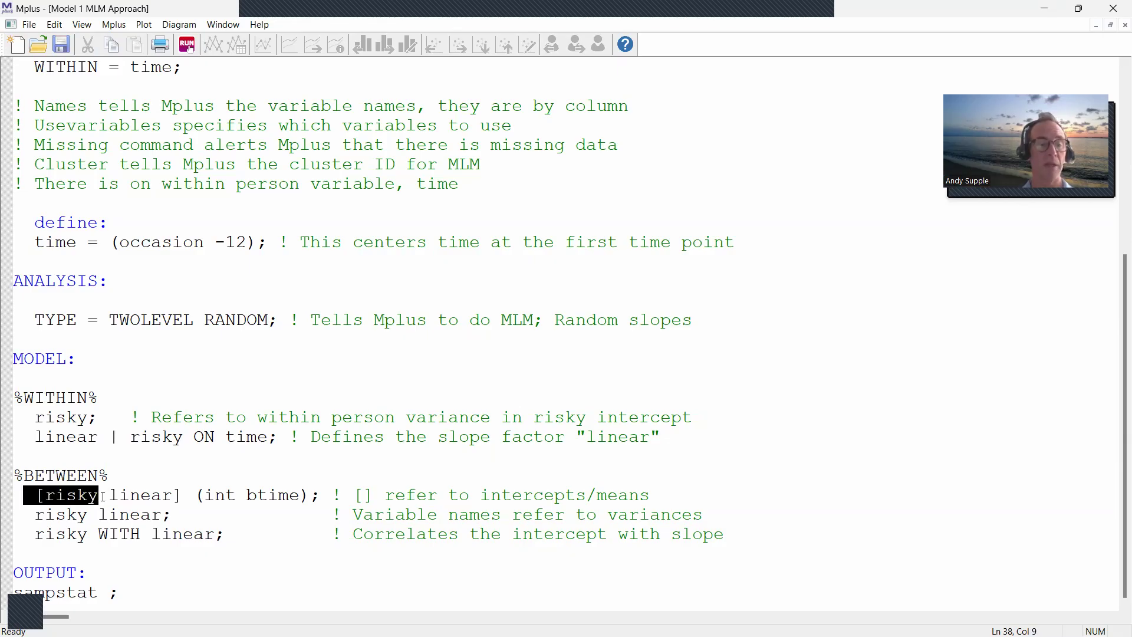
pyautogui.click(66, 496)
pyautogui.moveTo(343, 496); pyautogui.dragTo(675, 500)
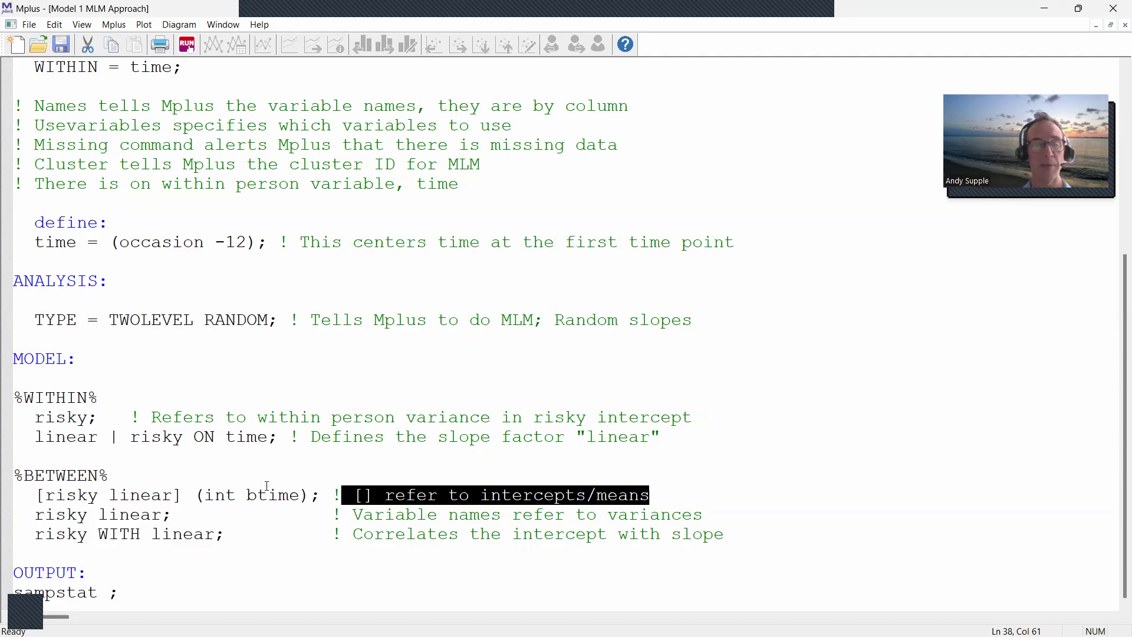
pyautogui.click(247, 497)
pyautogui.moveTo(33, 497); pyautogui.dragTo(196, 497)
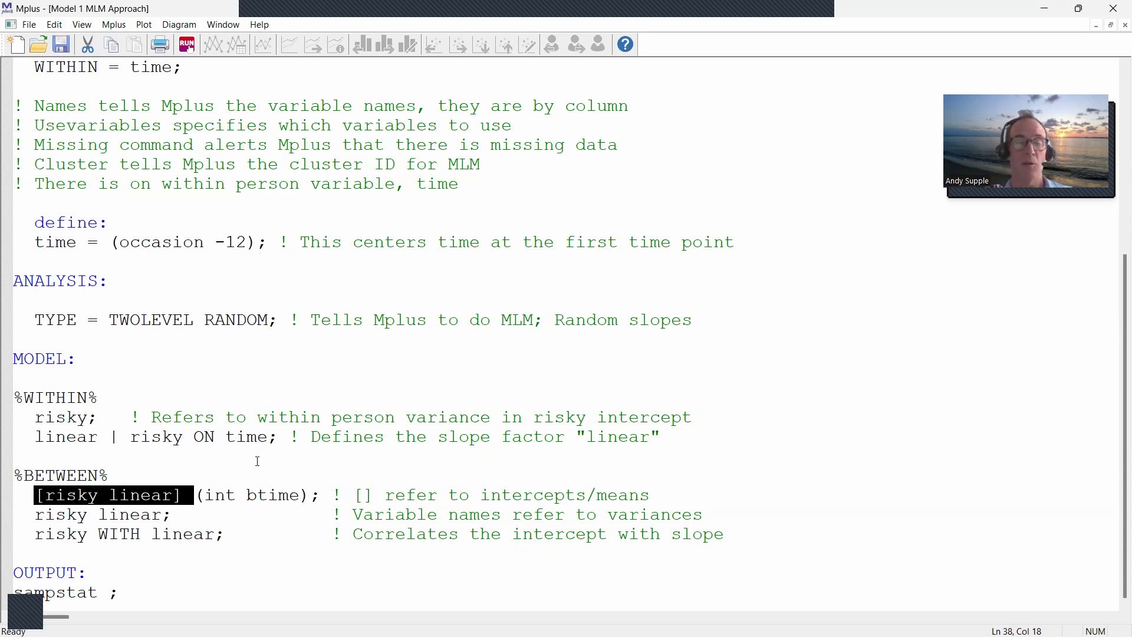
# Highlight the between-level variance statement with its comment, the risky WITH linear line, and the OUTPUT section with sampstat
pyautogui.moveTo(356, 515); pyautogui.dragTo(693, 514)
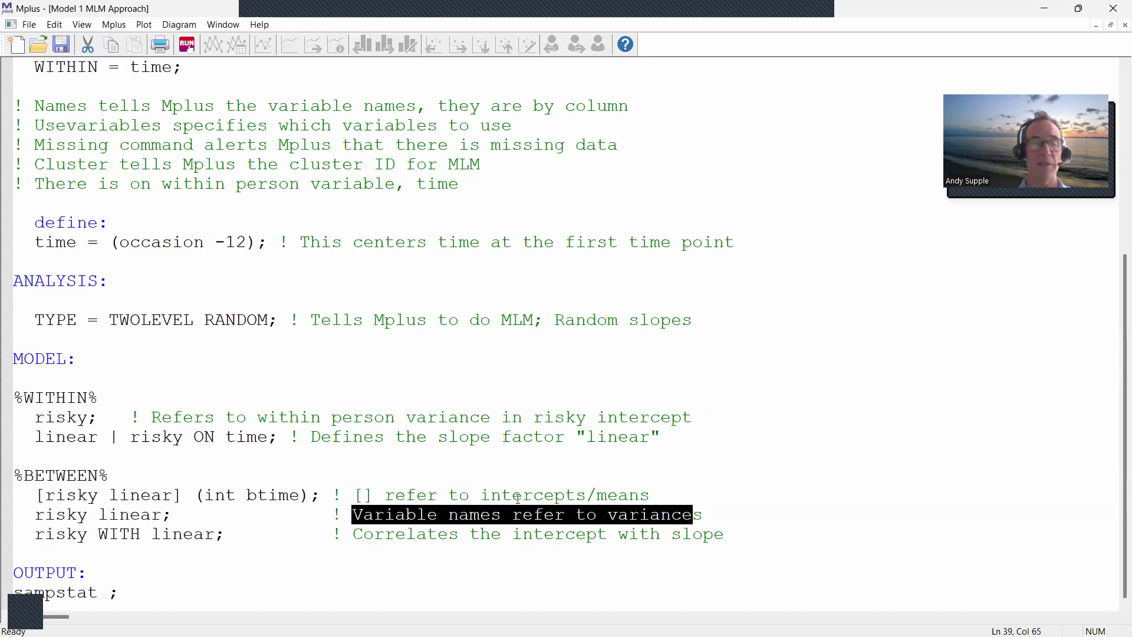
pyautogui.moveTo(24, 515); pyautogui.dragTo(172, 517)
pyautogui.moveTo(28, 534); pyautogui.dragTo(342, 535)
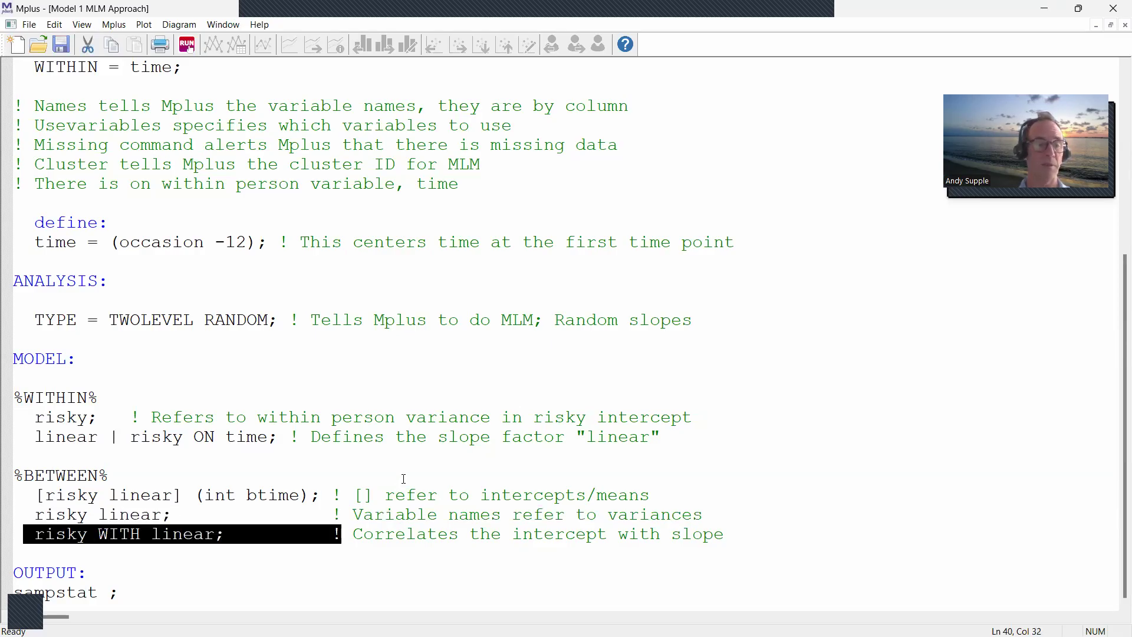
pyautogui.moveTo(147, 591); pyautogui.dragTo(14, 570)
pyautogui.click(24, 572)
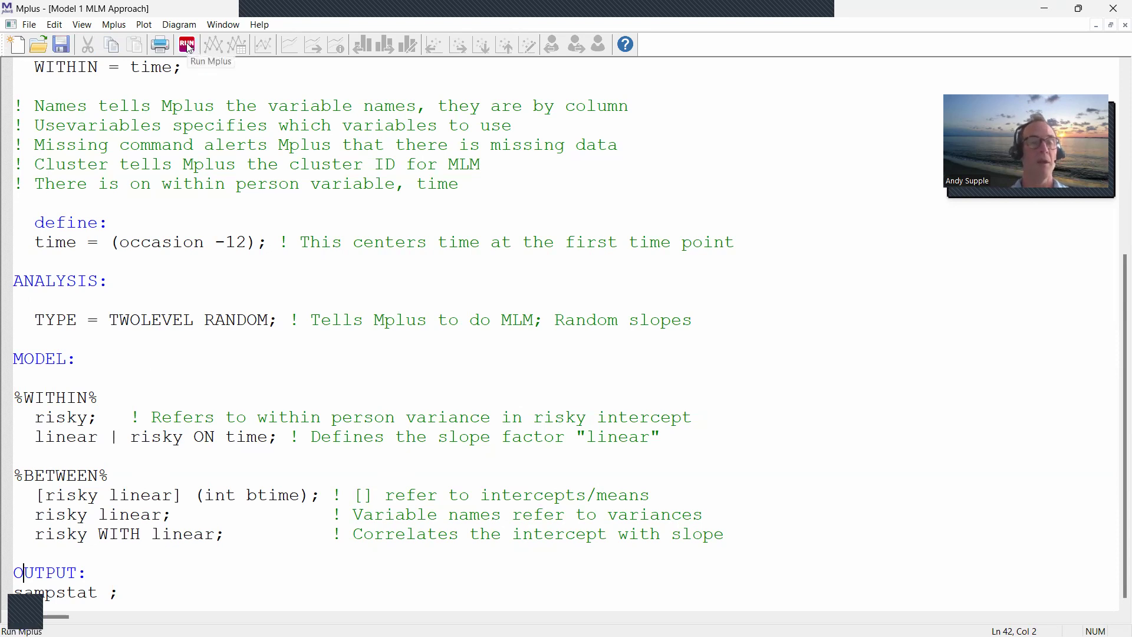
# Run the Model 1 MLM input file and highlight the INPUT READING TERMINATED NORMALLY line in the output
pyautogui.click(188, 45)
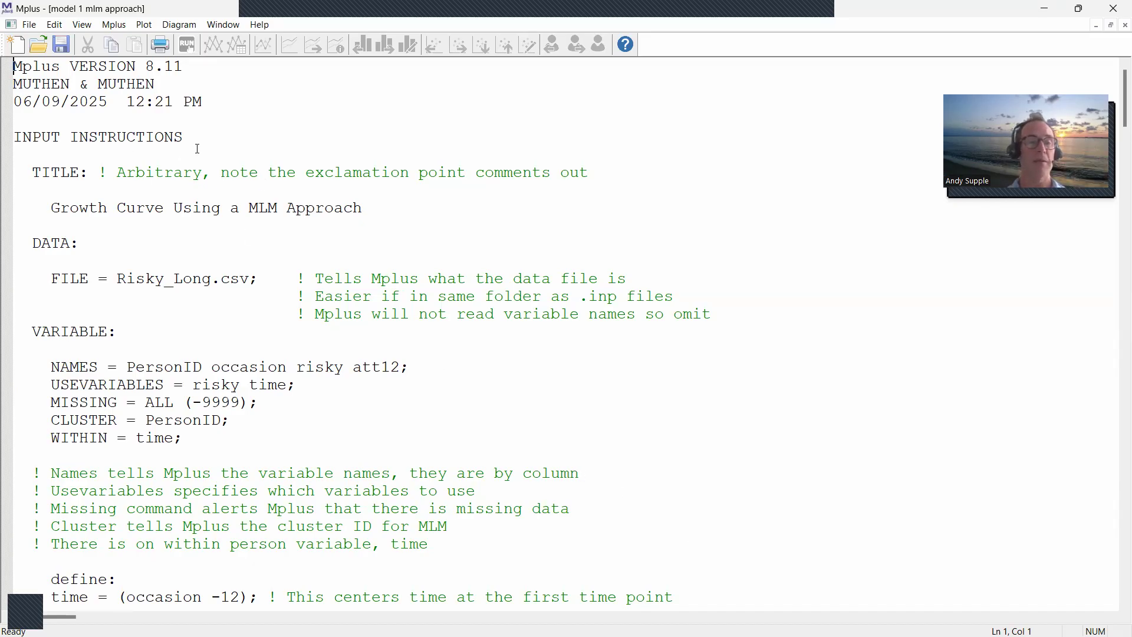
pyautogui.scroll(-12, 239, 188)
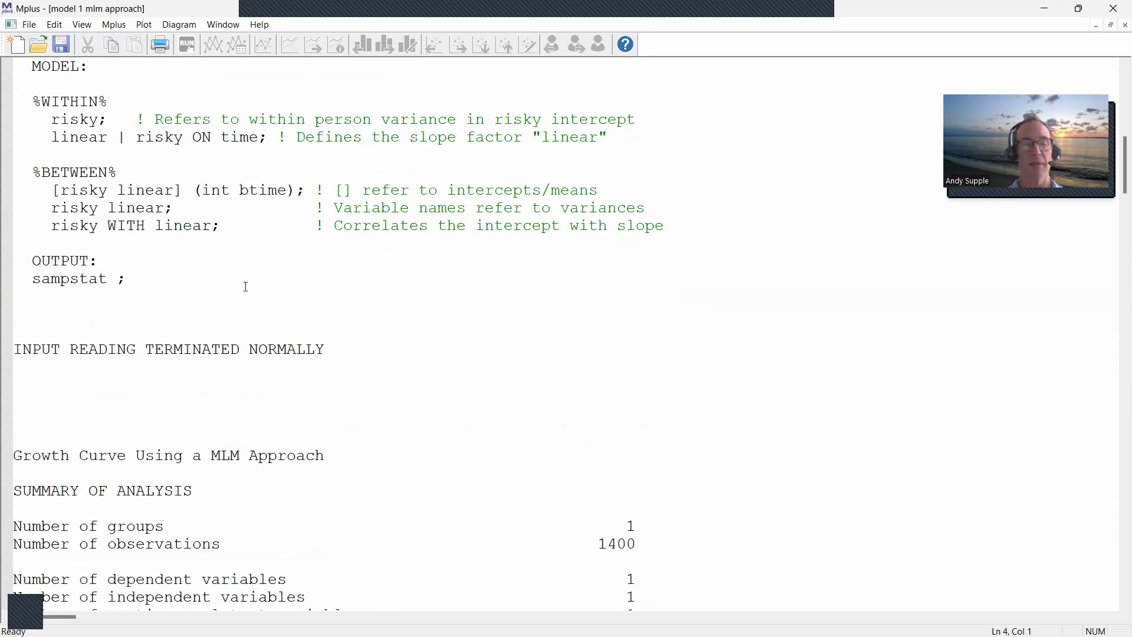
pyautogui.moveTo(378, 347); pyautogui.dragTo(88, 350)
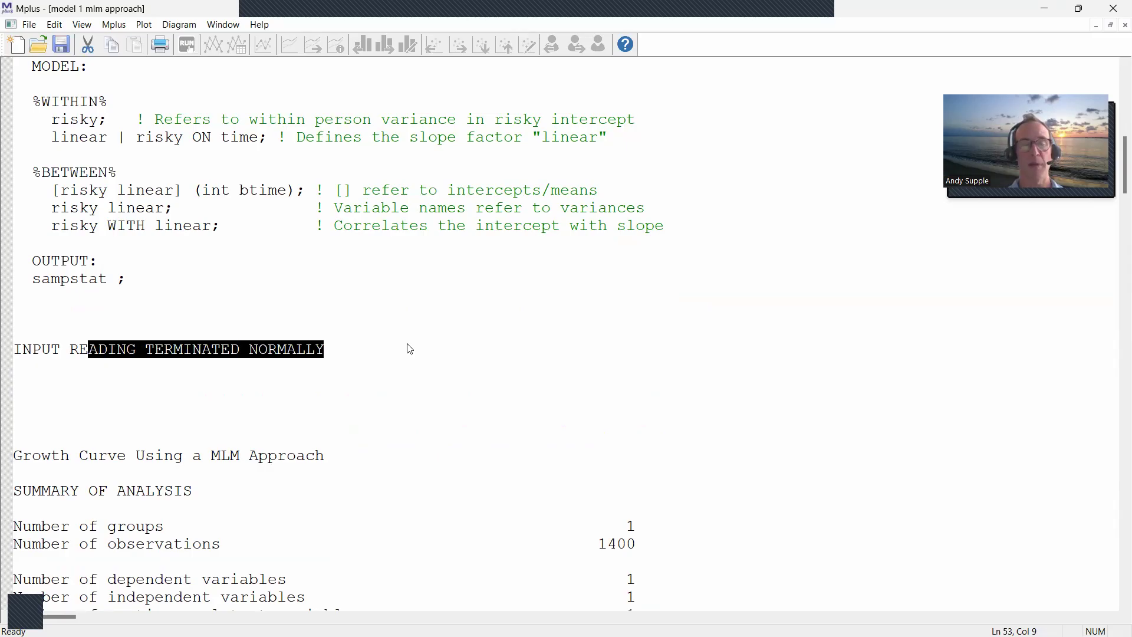
# Highlight the number of observations in the SUMMARY OF ANALYSIS and the estimated intraclass correlation of RISKY in the SUMMARY OF DATA
pyautogui.scroll(-2, 410, 348)
pyautogui.scroll(-2, 410, 349)
pyautogui.moveTo(539, 331); pyautogui.dragTo(656, 331)
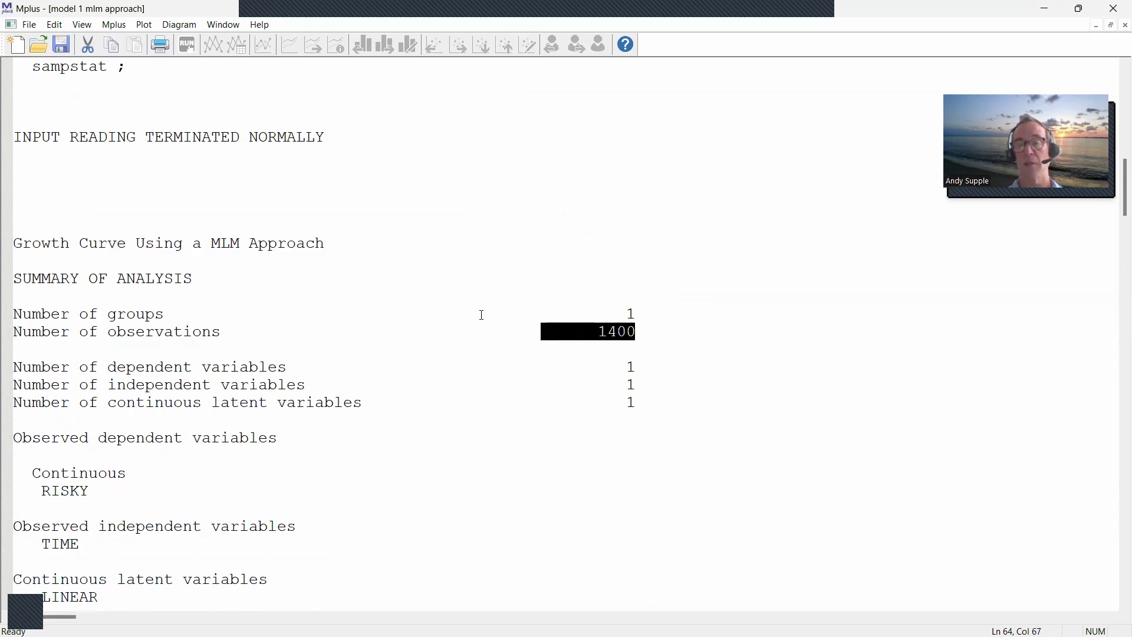
pyautogui.scroll(-4, 451, 319)
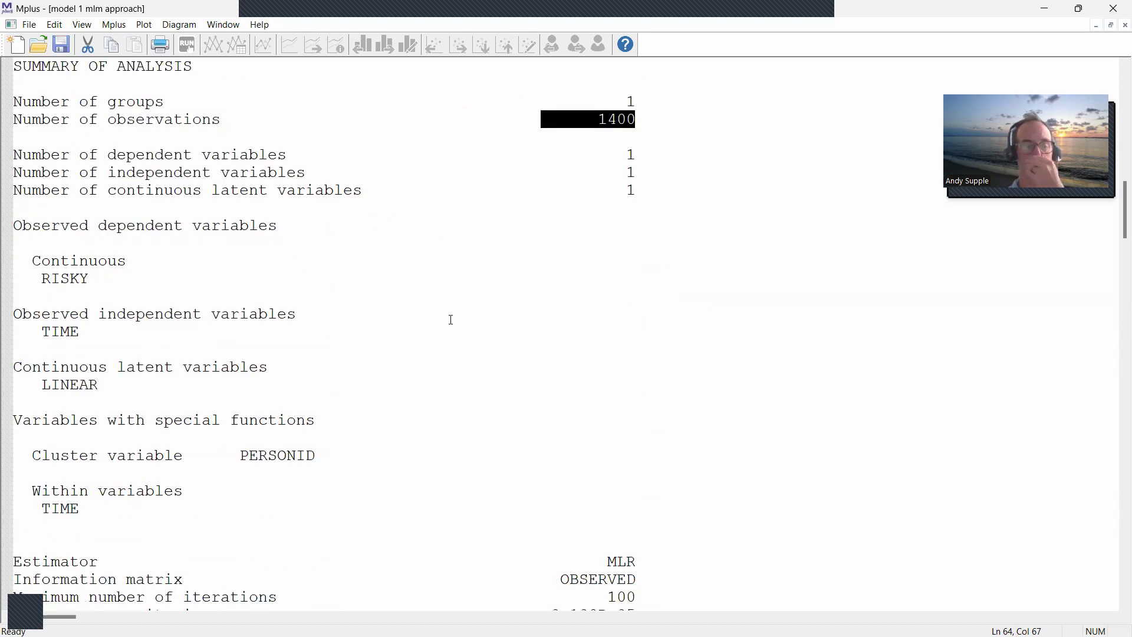
pyautogui.scroll(-6, 290, 362)
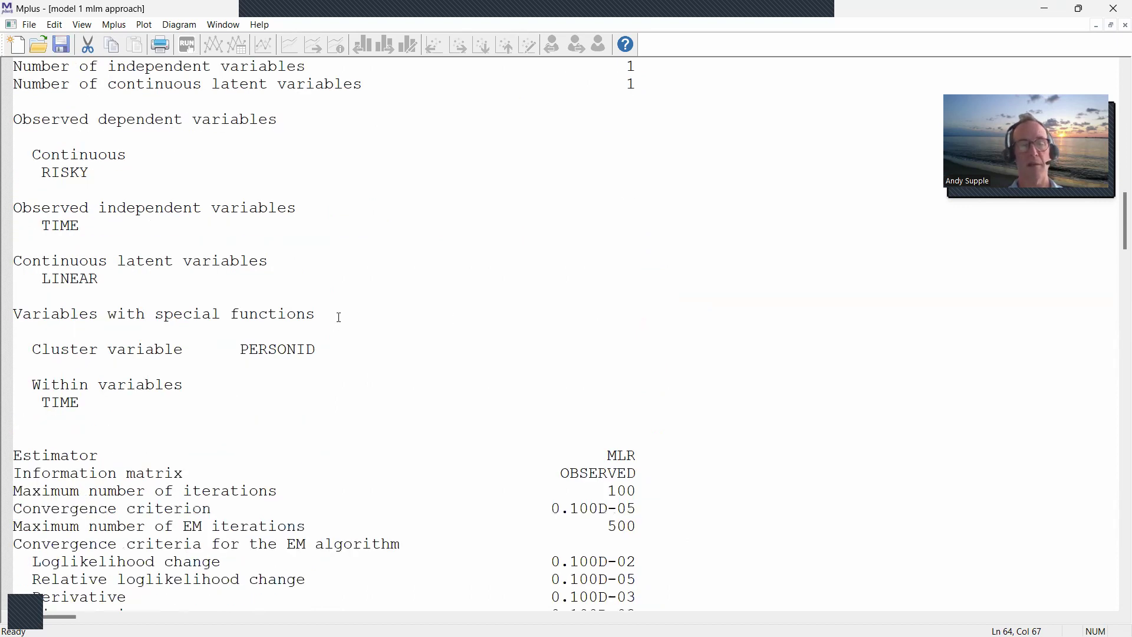
pyautogui.scroll(-2, 390, 278)
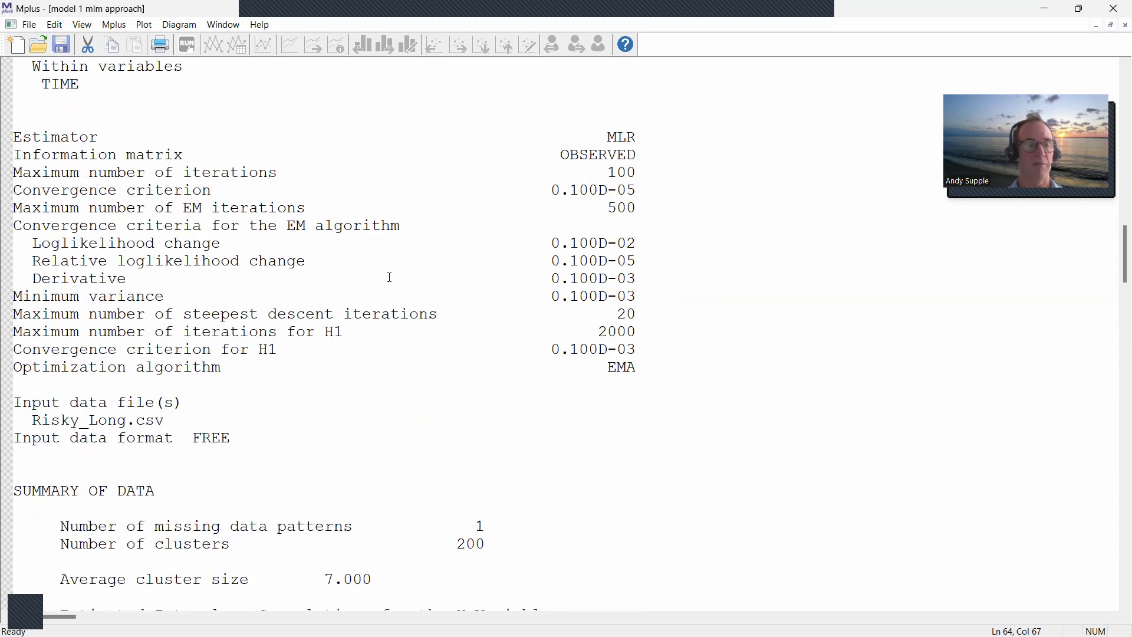
pyautogui.scroll(-8, 416, 279)
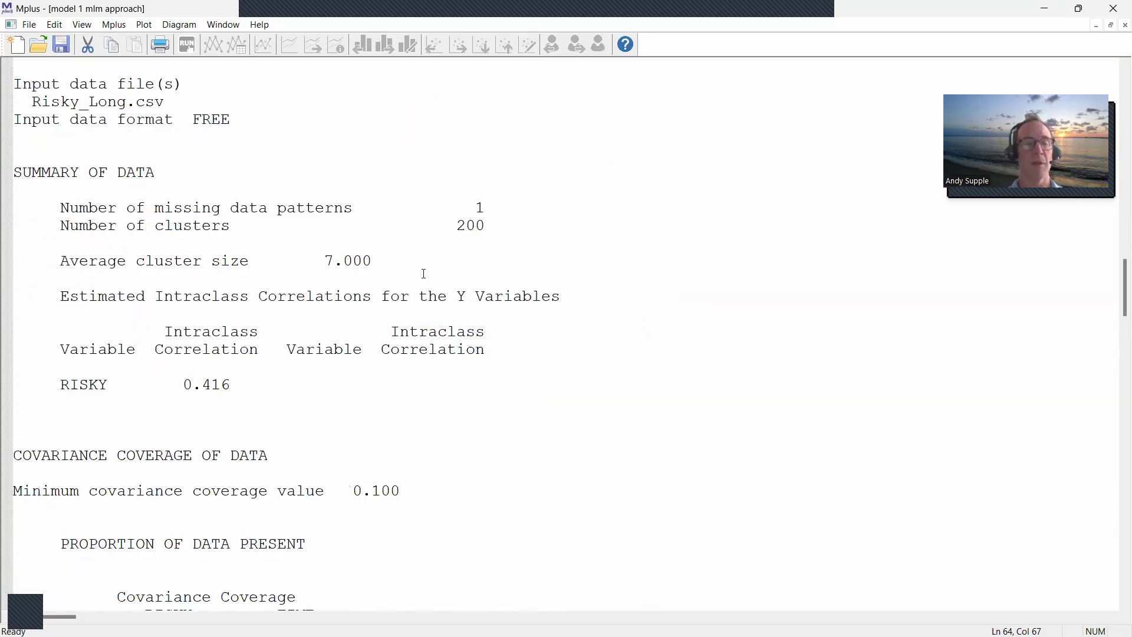
pyautogui.moveTo(268, 287); pyautogui.dragTo(173, 279)
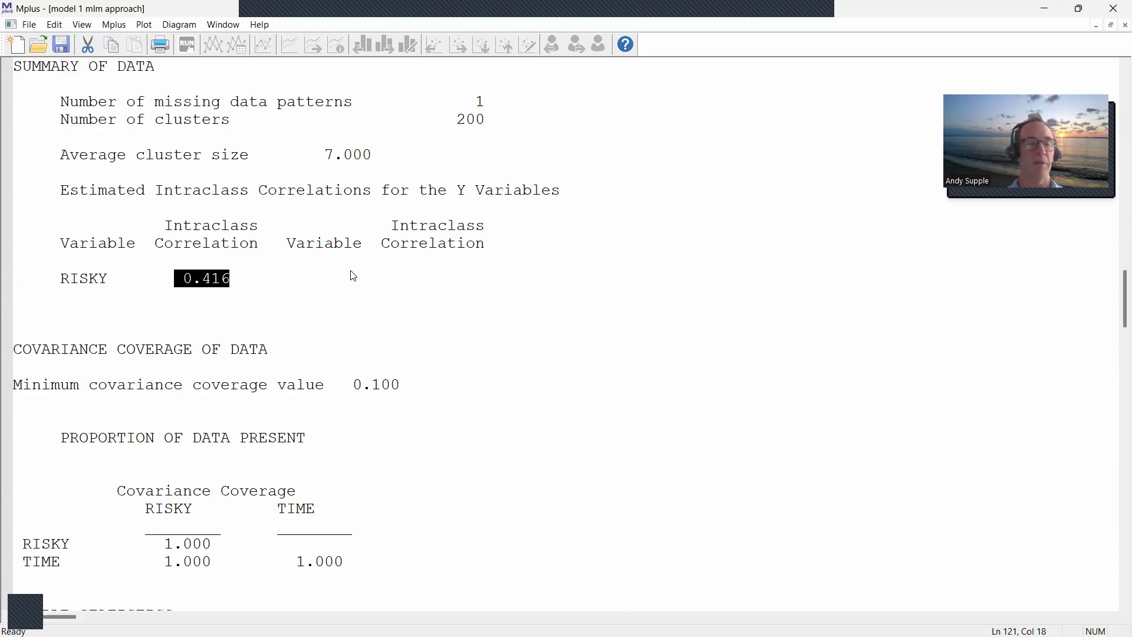
# Review the sample statistics and model fit information, and highlight the between-level RISKY row under Means in MODEL RESULTS
pyautogui.scroll(-2, 353, 277)
pyautogui.scroll(-8, 475, 241)
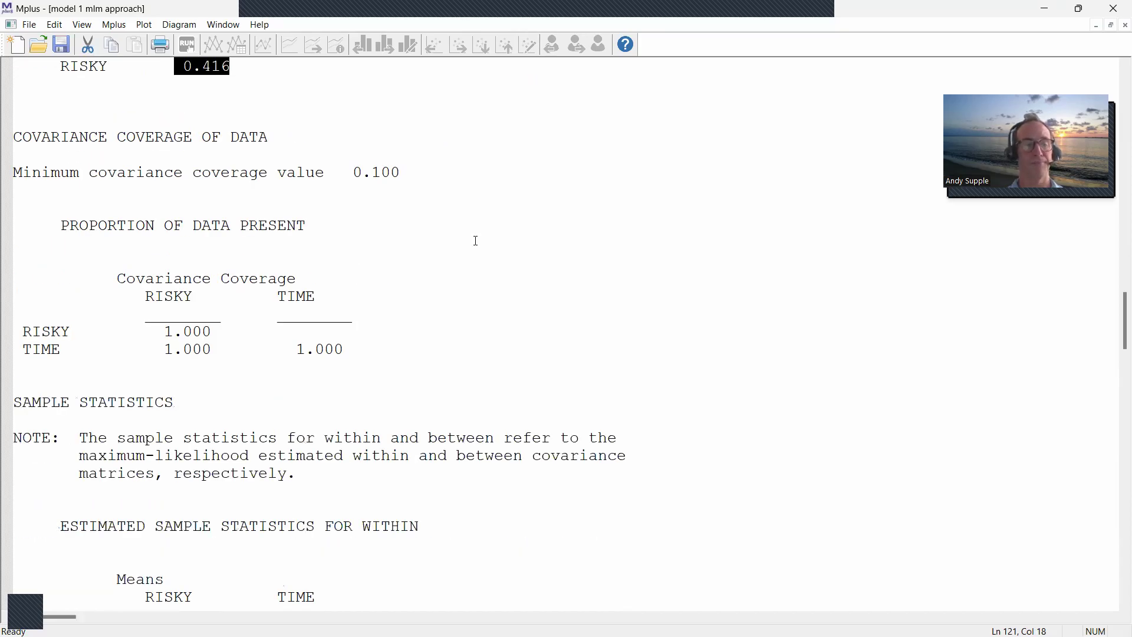
pyautogui.scroll(-8, 475, 240)
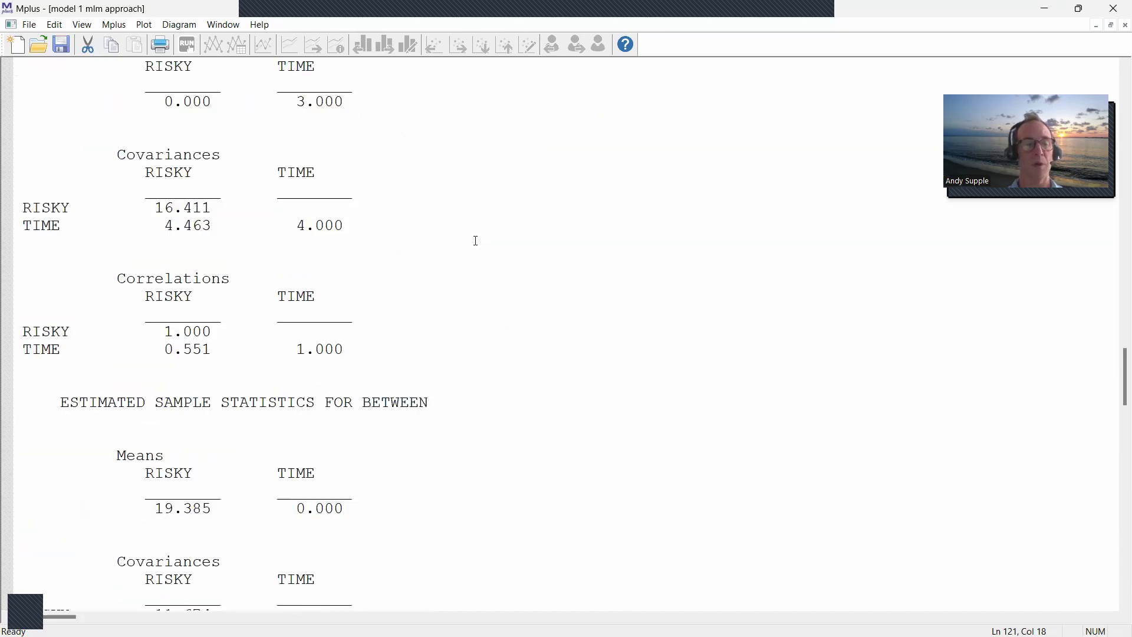
pyautogui.scroll(-10, 475, 241)
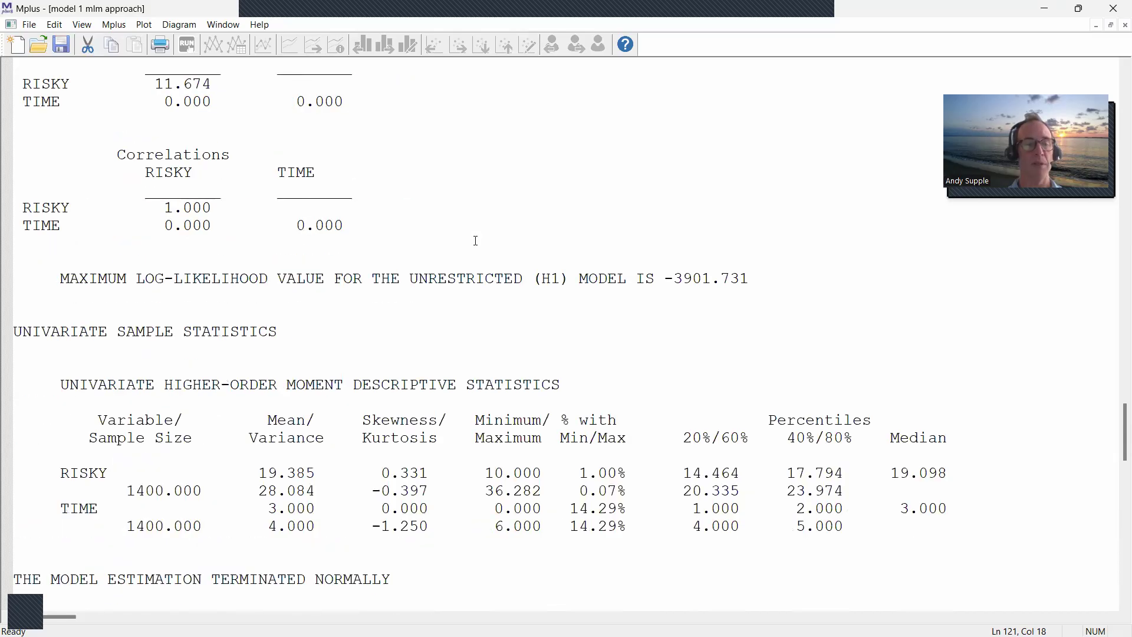
pyautogui.scroll(-4, 475, 240)
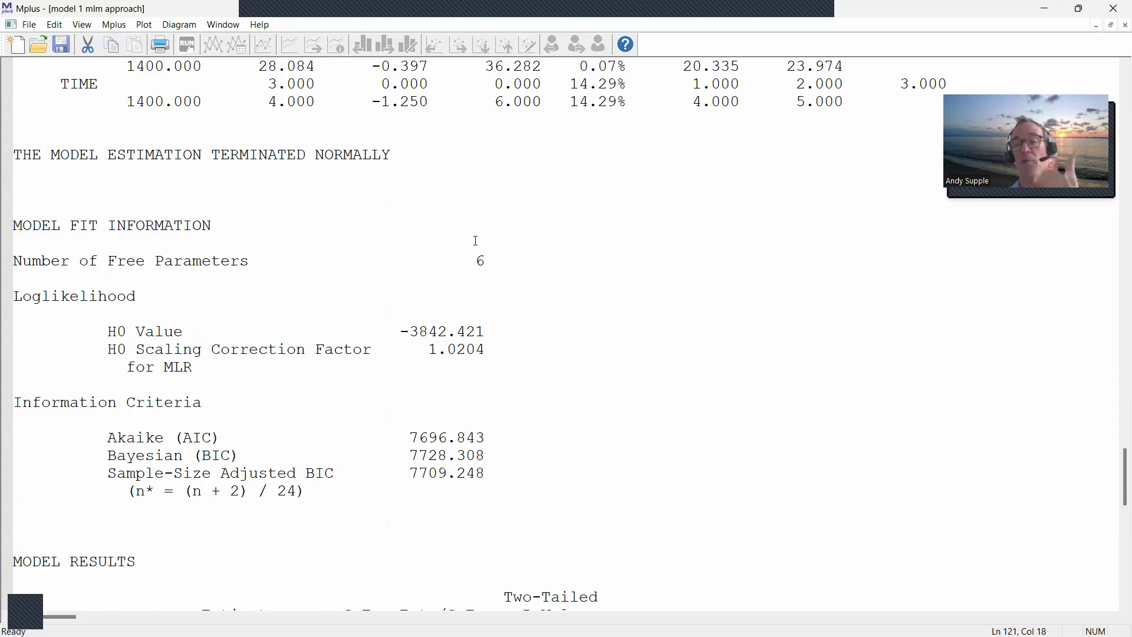
pyautogui.scroll(-4, 475, 240)
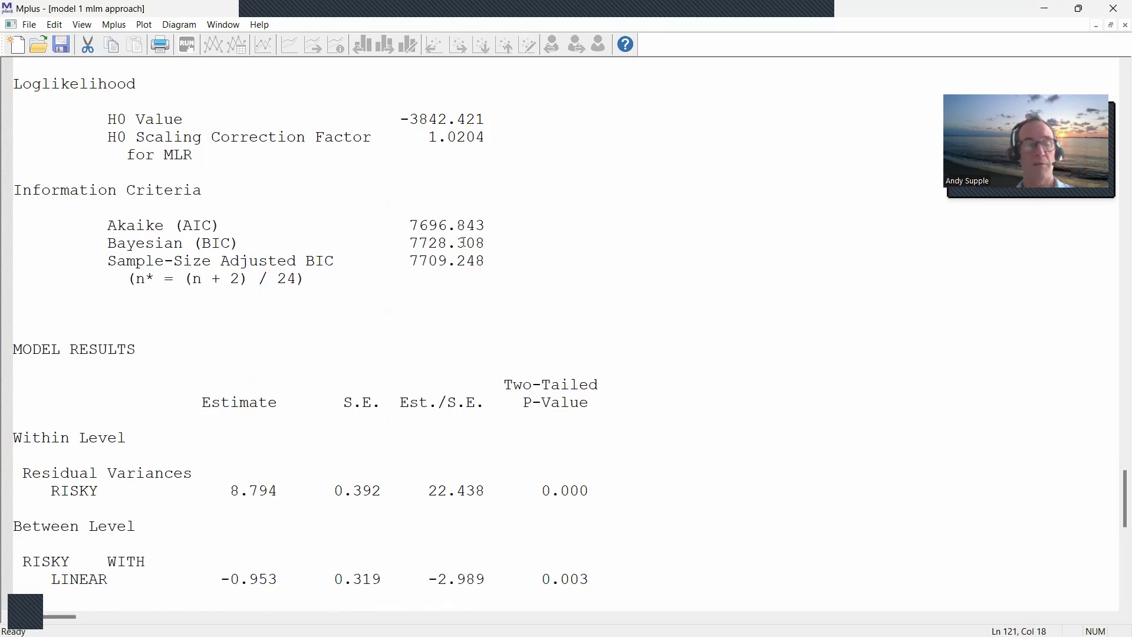
pyautogui.scroll(-6, 463, 243)
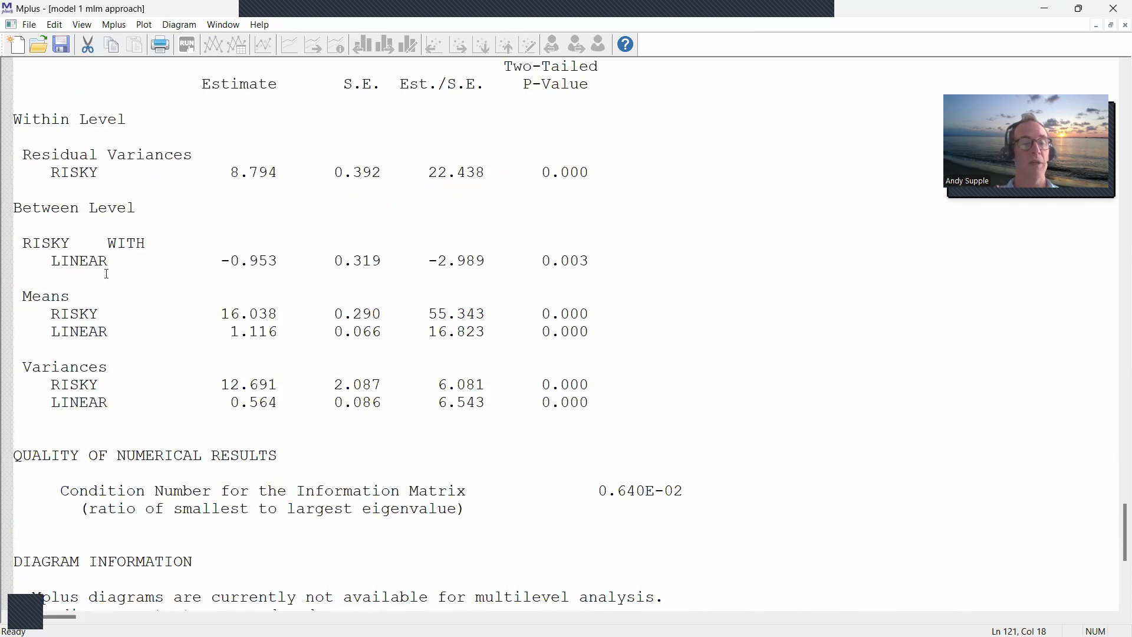
pyautogui.moveTo(51, 314); pyautogui.dragTo(641, 316)
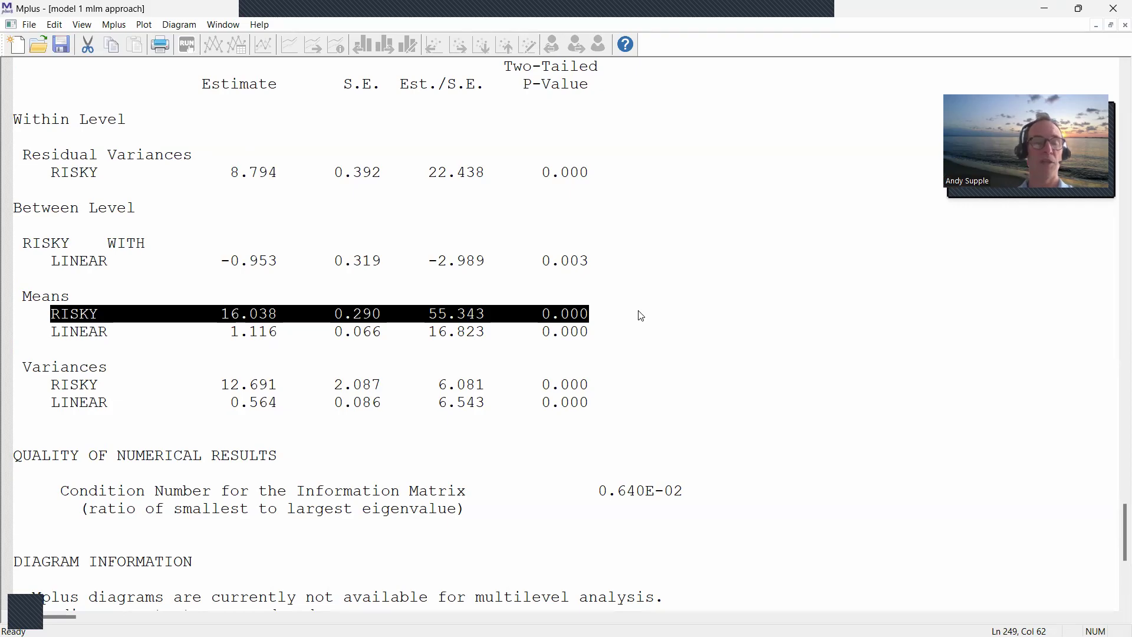
pyautogui.click(324, 319)
pyautogui.doubleClick(53, 314)
pyautogui.moveTo(225, 318); pyautogui.dragTo(613, 321)
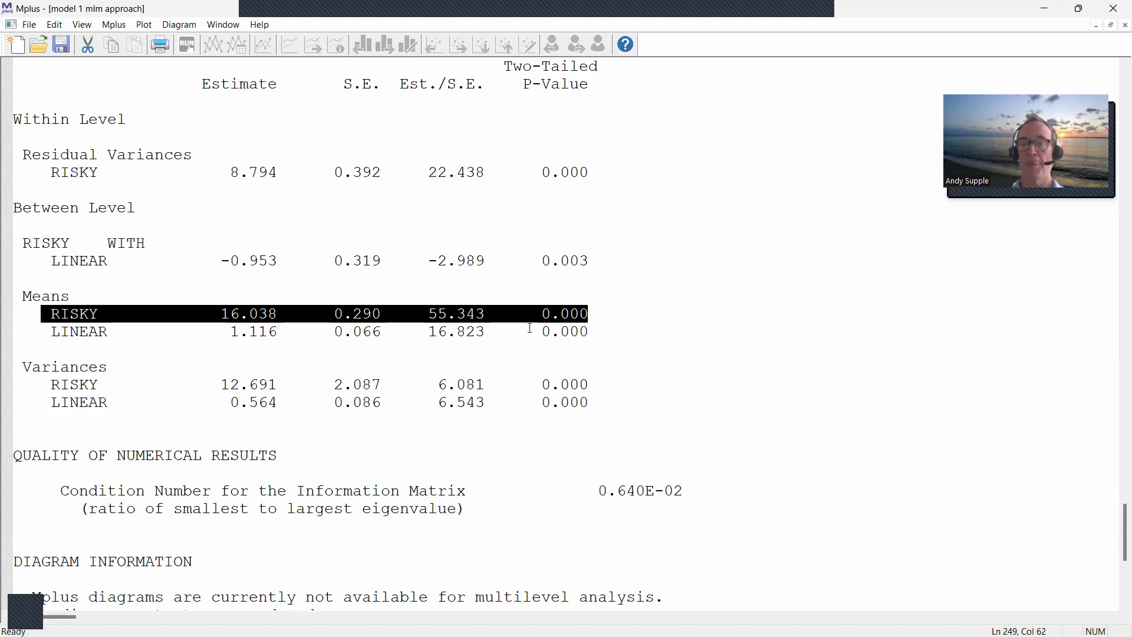
# Highlight the between-level LINEAR row under Means, from its estimate through its two-tailed p-value
pyautogui.click(54, 344)
pyautogui.moveTo(70, 333); pyautogui.dragTo(607, 338)
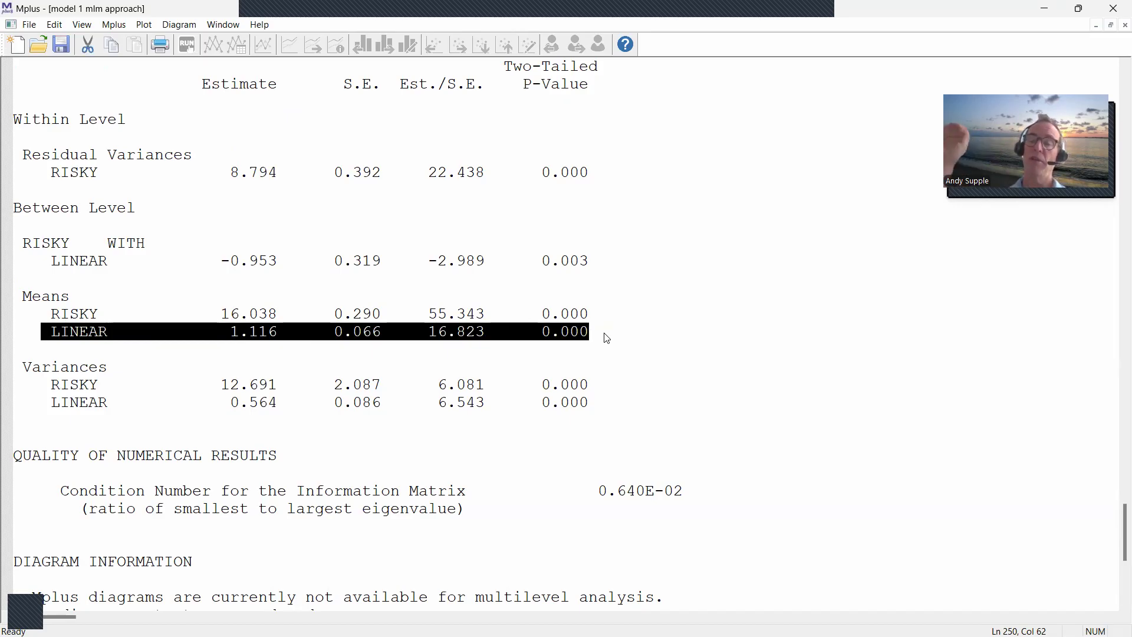
pyautogui.click(382, 340)
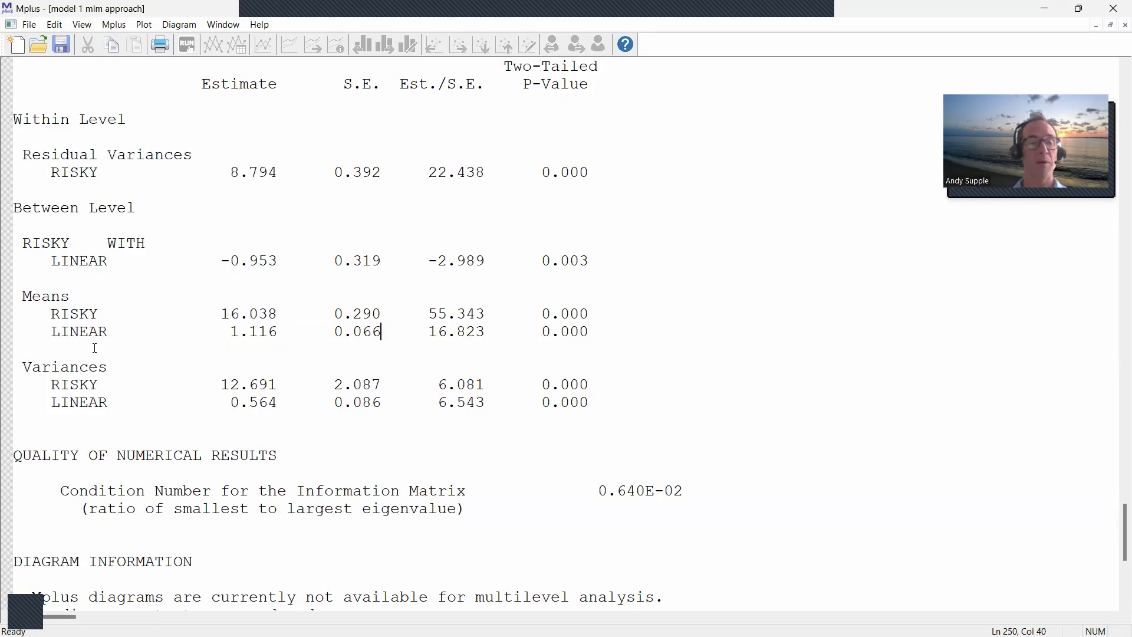
pyautogui.moveTo(53, 331); pyautogui.dragTo(604, 336)
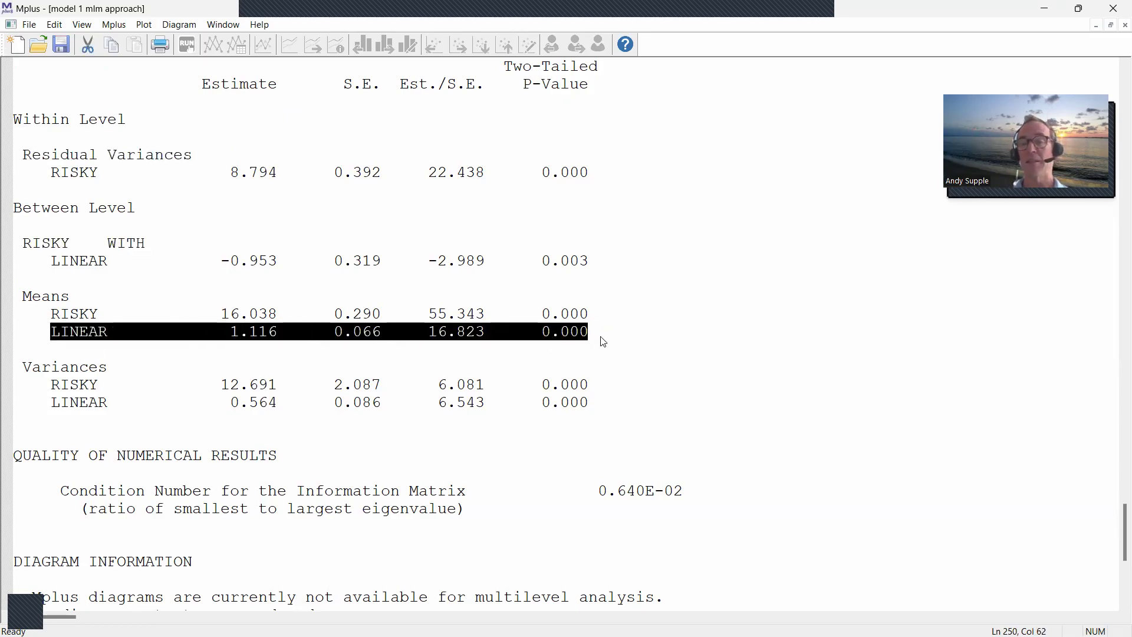
pyautogui.click(213, 344)
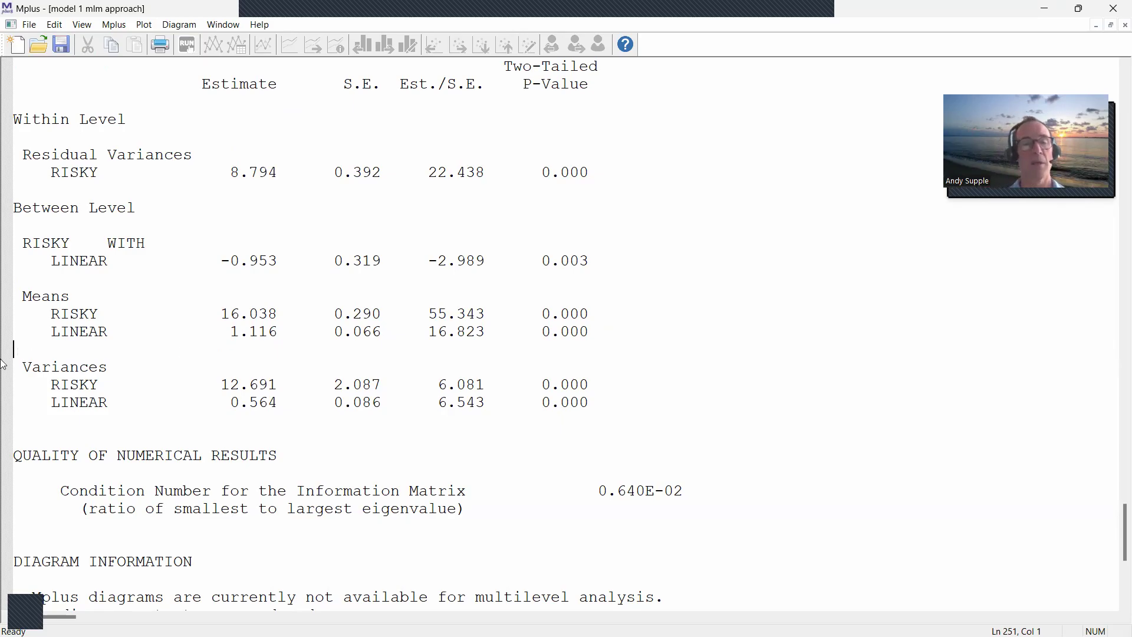
pyautogui.moveTo(47, 337); pyautogui.dragTo(622, 329)
# Highlight the RISKY and LINEAR rows under the between-level Variances, first together and then one by one
pyautogui.moveTo(50, 386); pyautogui.dragTo(629, 399)
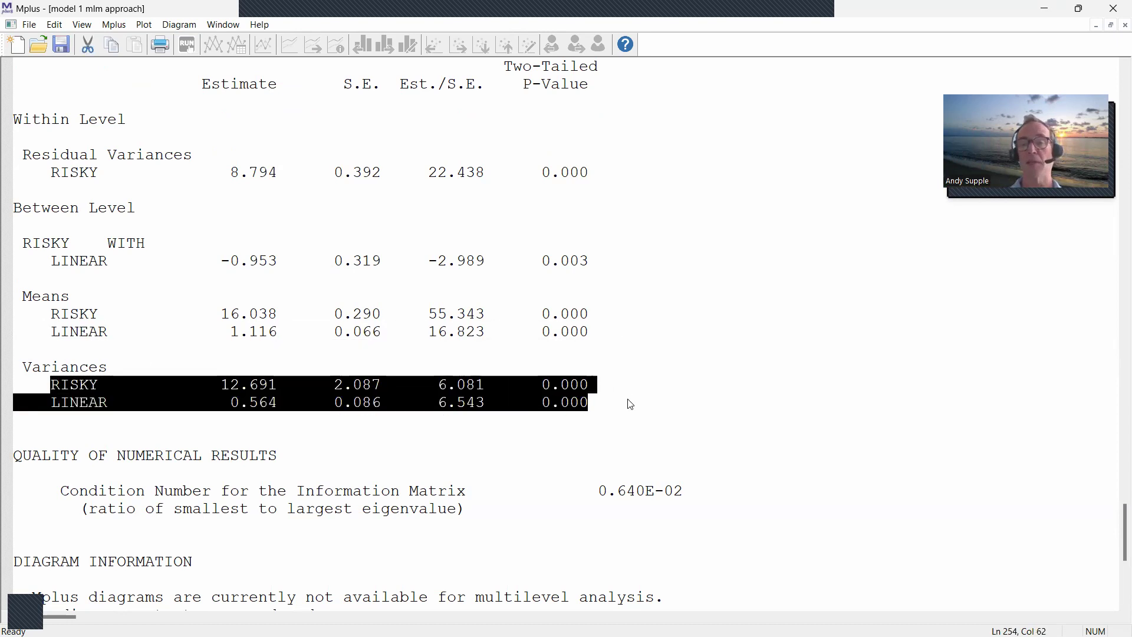
pyautogui.click(354, 403)
pyautogui.moveTo(63, 383); pyautogui.dragTo(635, 378)
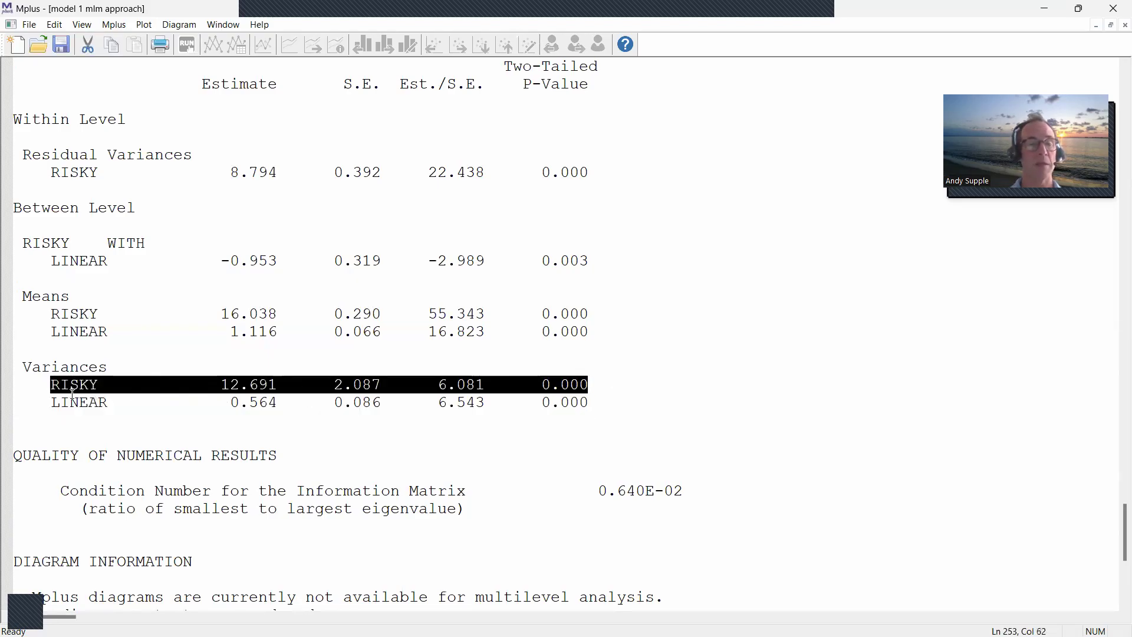
pyautogui.moveTo(52, 402); pyautogui.dragTo(607, 406)
# Highlight the Between Level heading, revisit the RISKY and LINEAR variances, and highlight the estimates of both means
pyautogui.moveTo(157, 207); pyautogui.dragTo(3, 214)
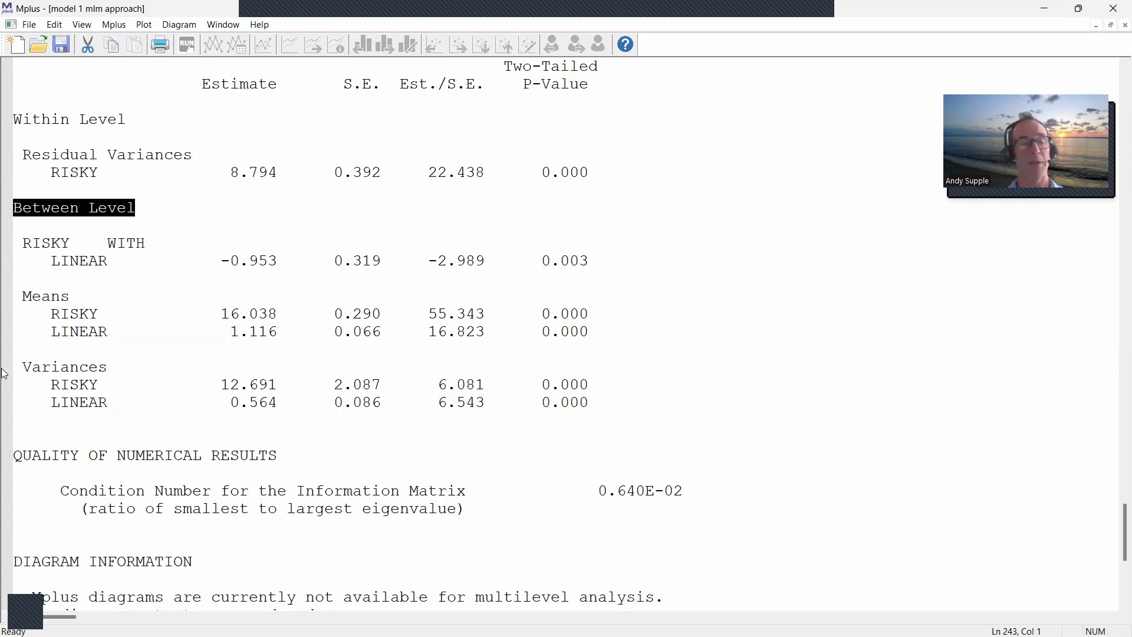
pyautogui.moveTo(43, 385); pyautogui.dragTo(605, 378)
pyautogui.moveTo(34, 407); pyautogui.dragTo(614, 398)
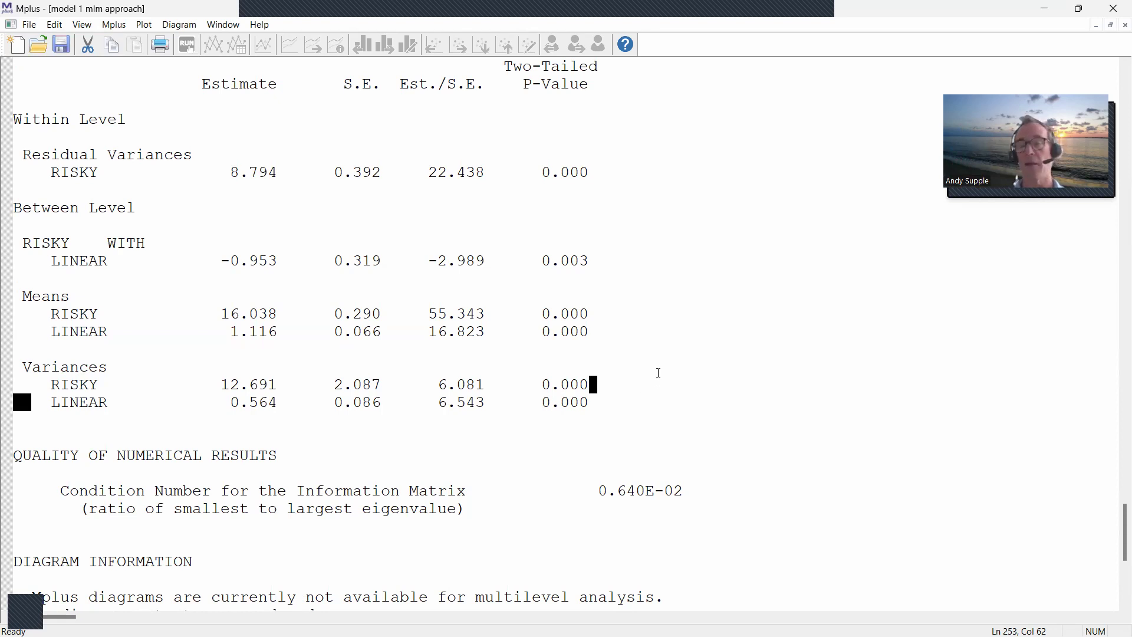
pyautogui.moveTo(189, 315); pyautogui.dragTo(643, 313)
pyautogui.moveTo(203, 334); pyautogui.dragTo(679, 337)
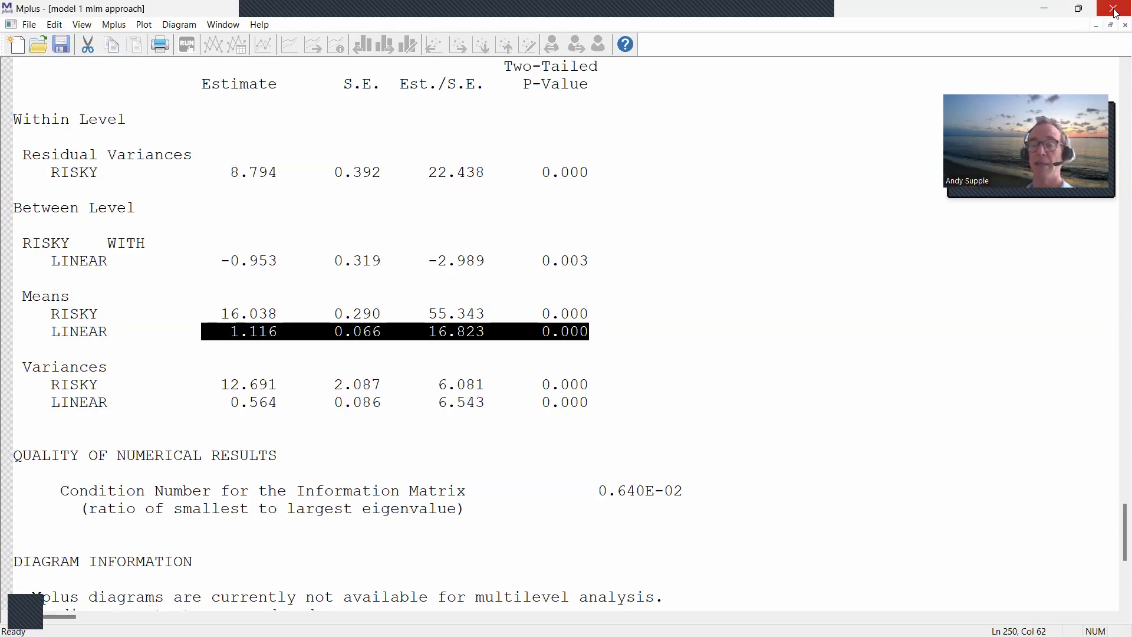
# Close the model output and open the file "Risky_Wide with variable names at top" from the Risky LGCM and MLM folder in Excel
pyautogui.click(1115, 11)
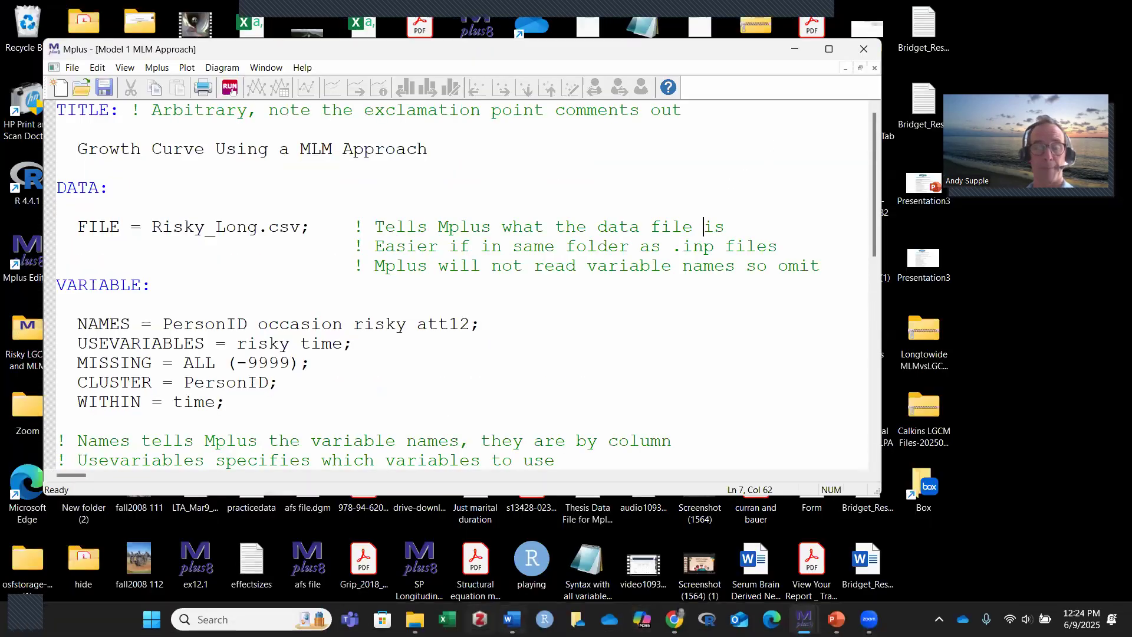
pyautogui.click(415, 619)
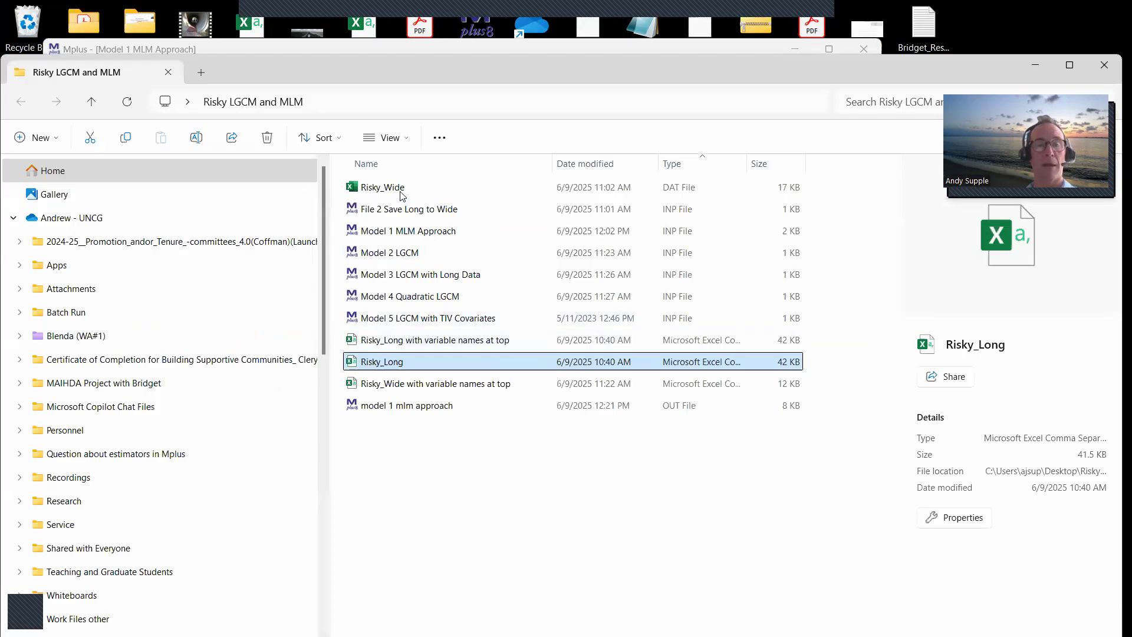
pyautogui.doubleClick(399, 386)
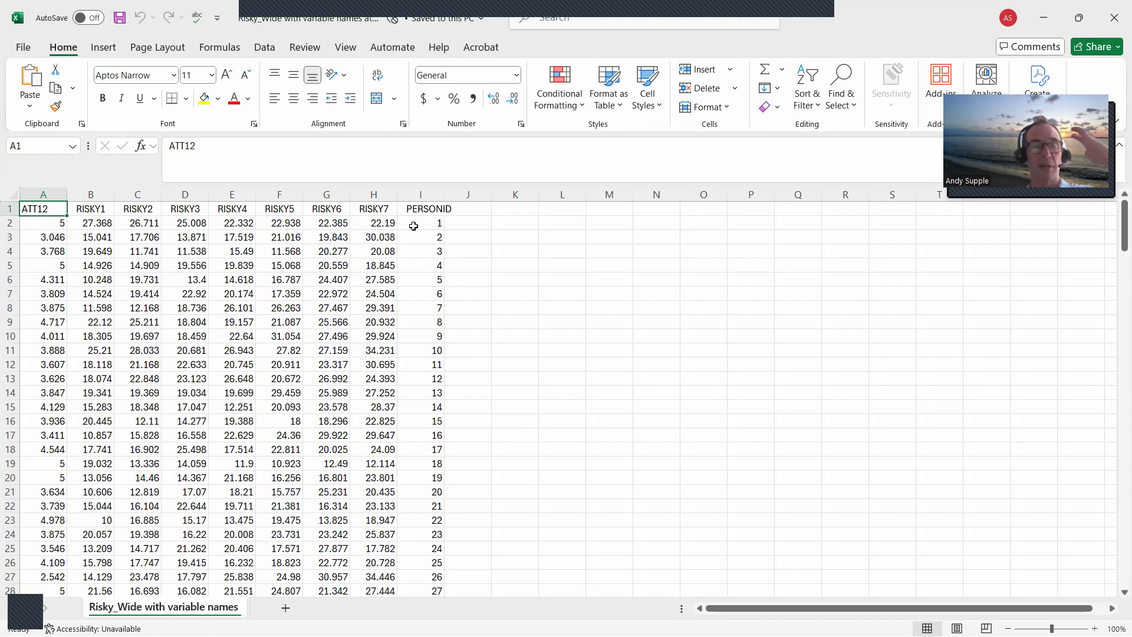
# Select the PERSONID column, then move cell by cell across the first person's row from PERSONID back to RISKY1
pyautogui.click(424, 209)
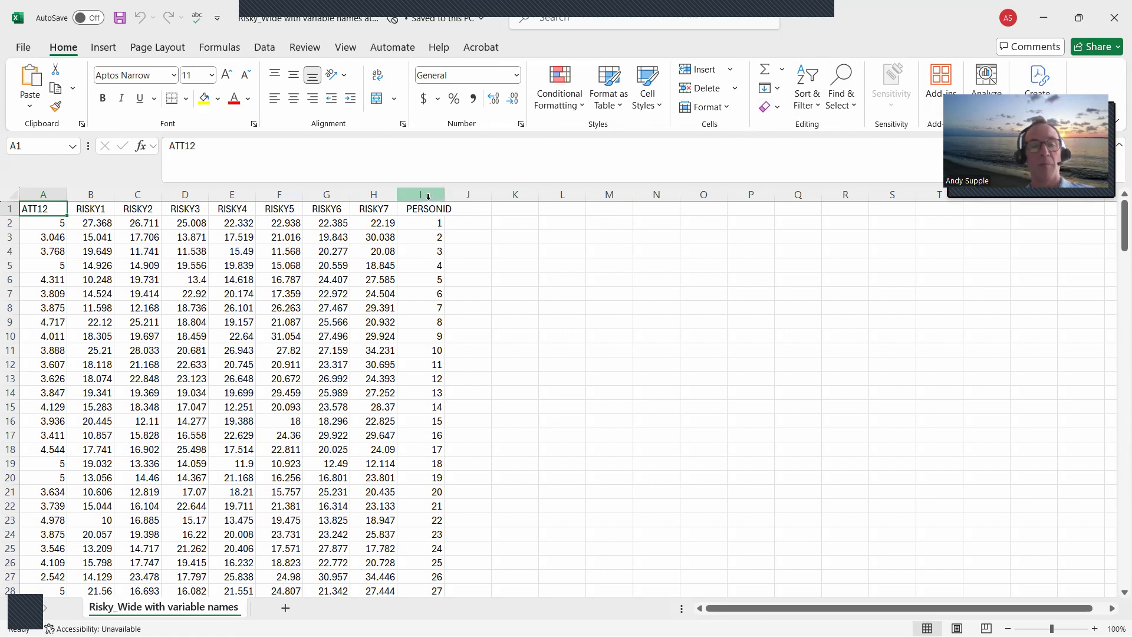
pyautogui.hotkey('ctrl', 'shift', 'Down')
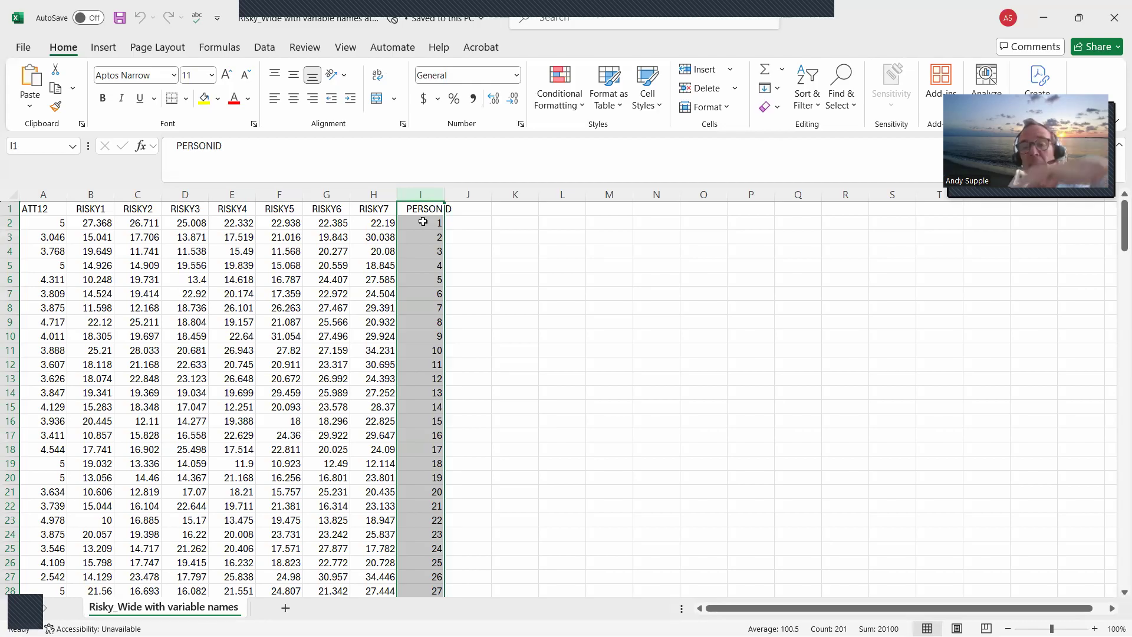
pyautogui.click(419, 223)
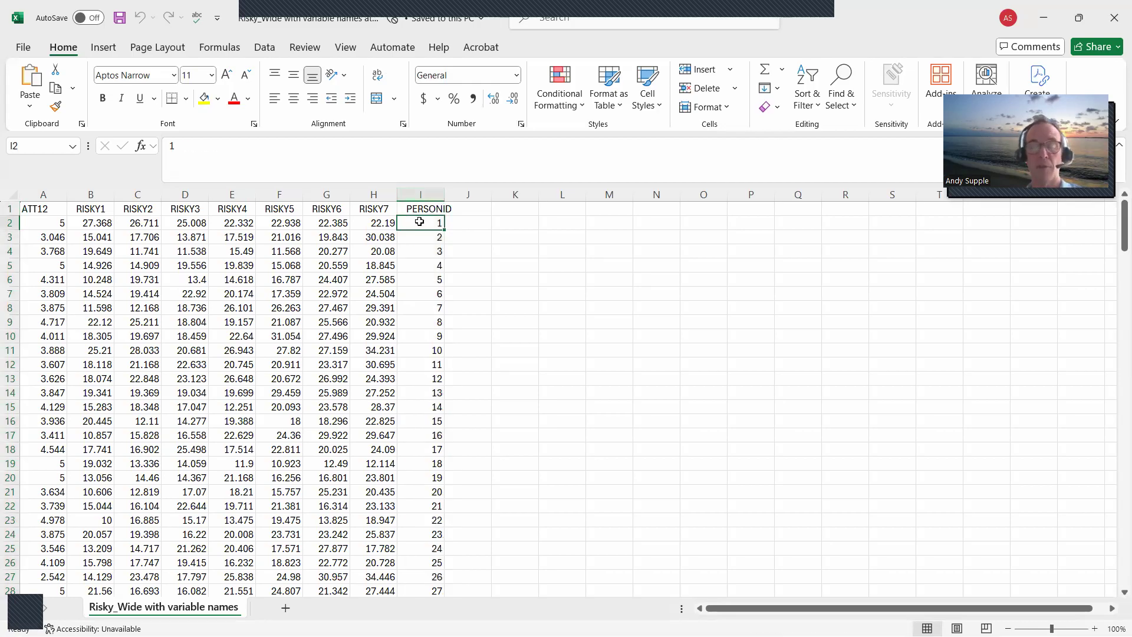
pyautogui.press('Left')
pyautogui.press('Left')
pyautogui.press('Left')
pyautogui.press('Left')
pyautogui.press('Left')
pyautogui.press('Left')
pyautogui.press('Left')
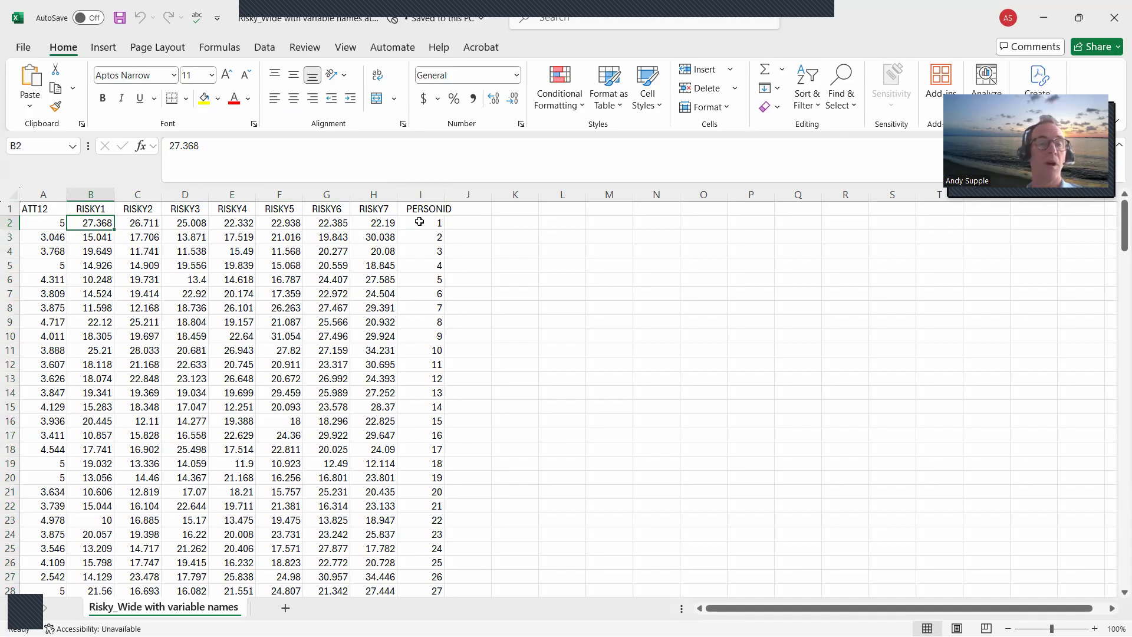
# Move cell by cell through the RISKY1 to RISKY7 scores of the first three people in the wide data
pyautogui.press('Right')
pyautogui.press('Right')
pyautogui.press('Right')
pyautogui.press('Right')
pyautogui.press('Right')
pyautogui.press('Right')
pyautogui.press('Down')
pyautogui.press('Left')
pyautogui.press('Left')
pyautogui.press('Left')
pyautogui.press('Left')
pyautogui.press('Left')
pyautogui.press('Left')
pyautogui.press('Right')
pyautogui.press('Right')
pyautogui.press('Right')
pyautogui.press('Right')
pyautogui.press('Right')
pyautogui.press('Right')
pyautogui.press('Down')
pyautogui.press('Left')
pyautogui.press('Left')
pyautogui.press('Left')
pyautogui.press('Left')
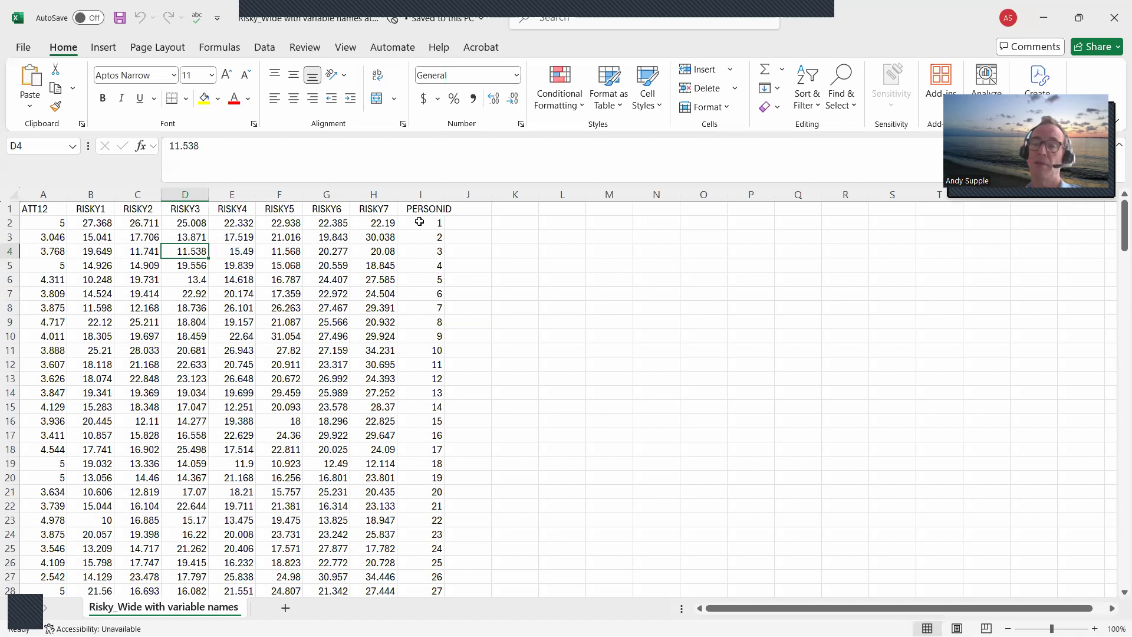
# Examine the PERSONID column from its first ID down to the last row of the wide data
pyautogui.click(433, 212)
pyautogui.click(428, 220)
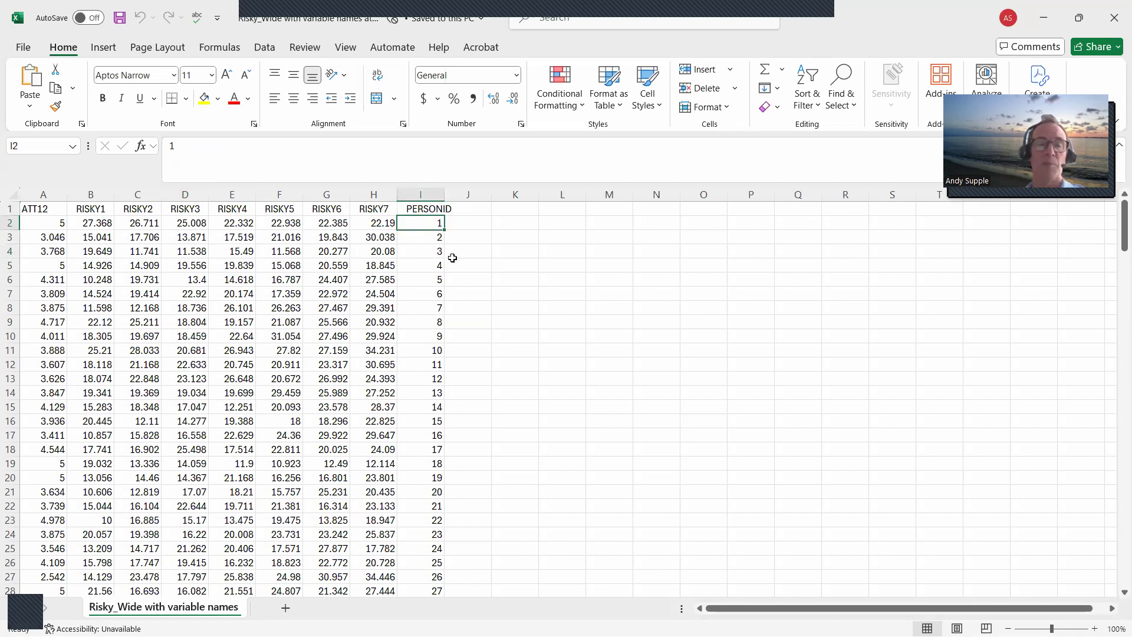
pyautogui.scroll(-4, 435, 314)
pyautogui.scroll(-10, 435, 314)
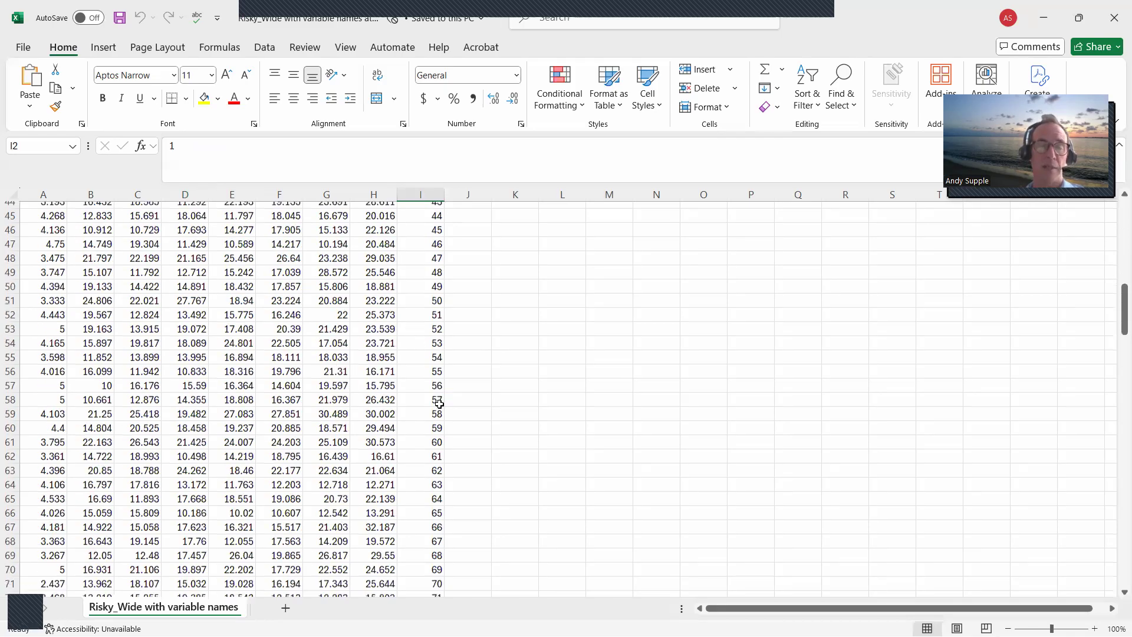
pyautogui.scroll(-20, 439, 404)
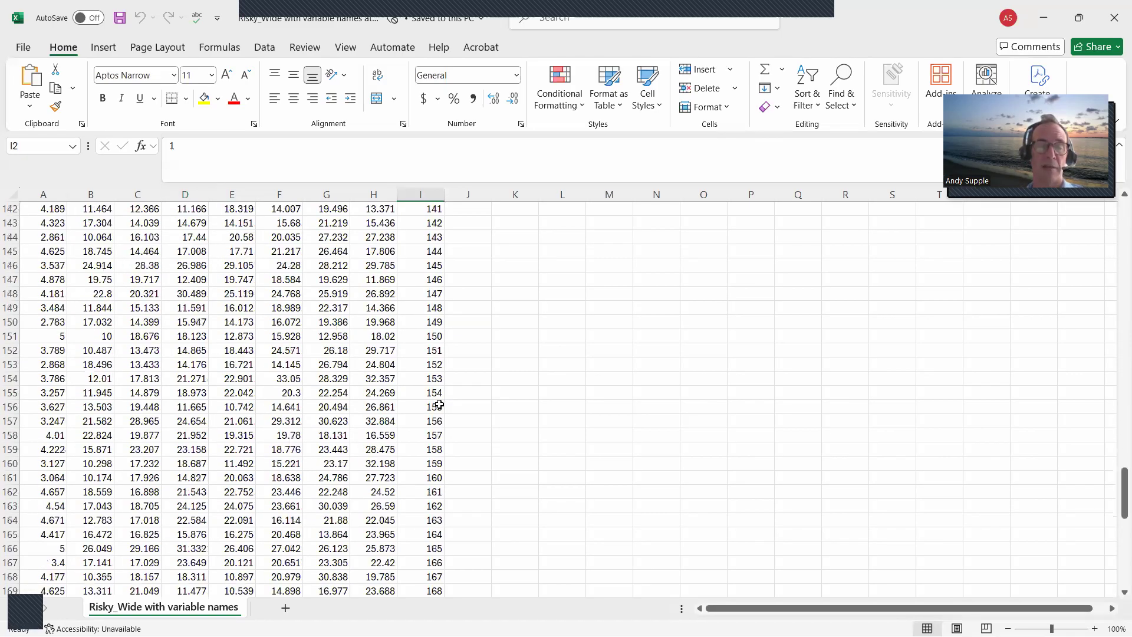
pyautogui.scroll(-10, 440, 405)
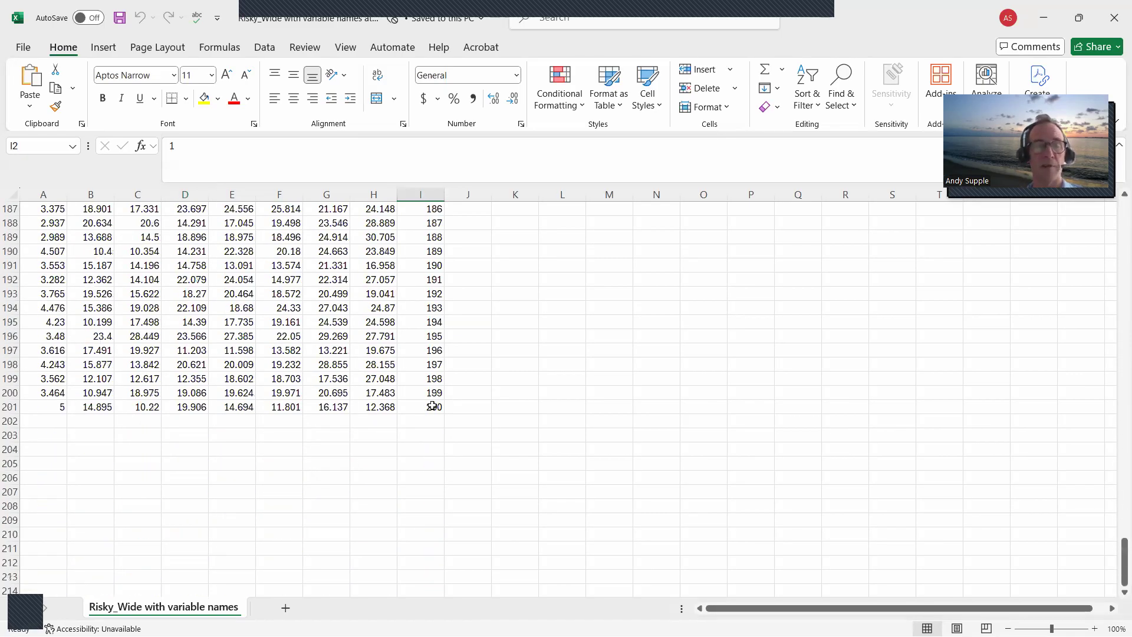
# Select the last person's row and its PERSONID cell, and return to the ATT12 header and the first ATT12 score
pyautogui.click(11, 408)
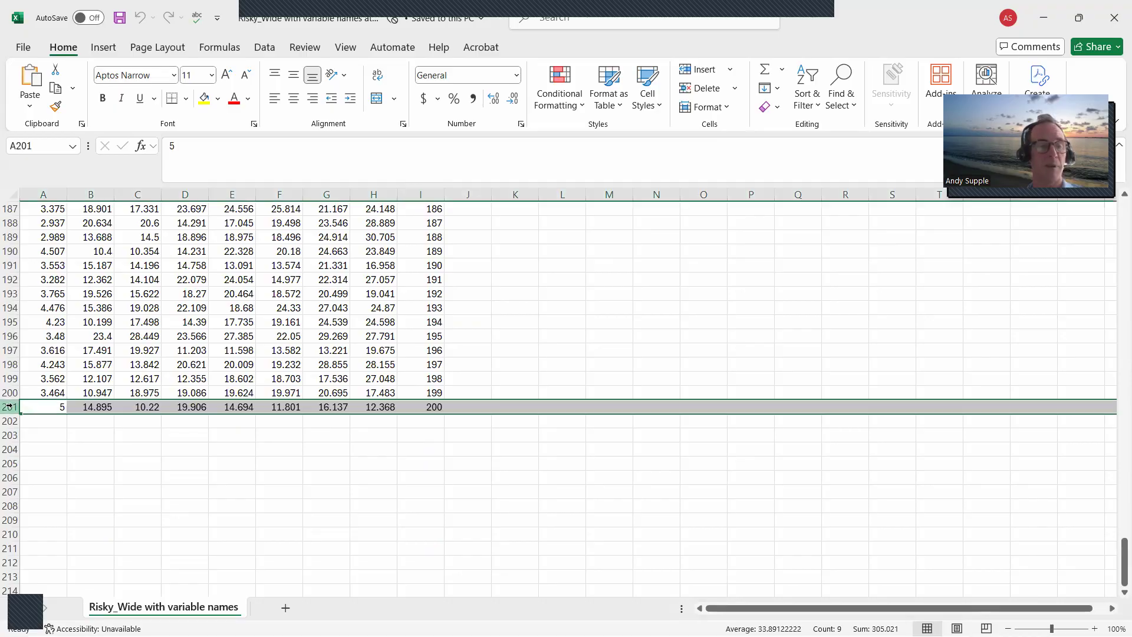
pyautogui.click(435, 407)
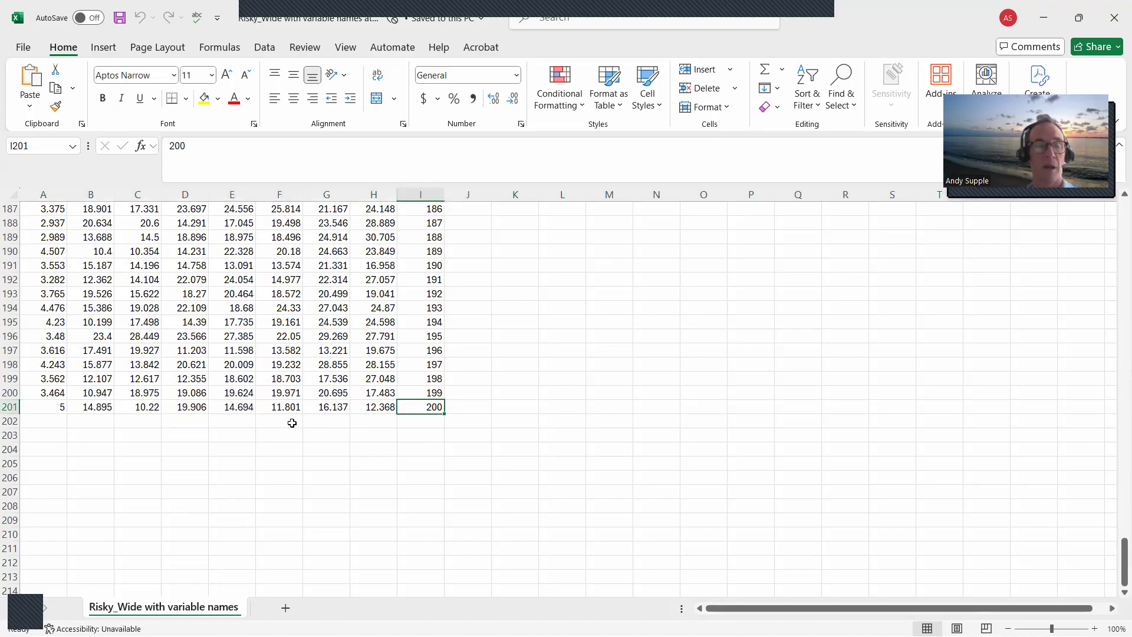
pyautogui.scroll(20, 61, 397)
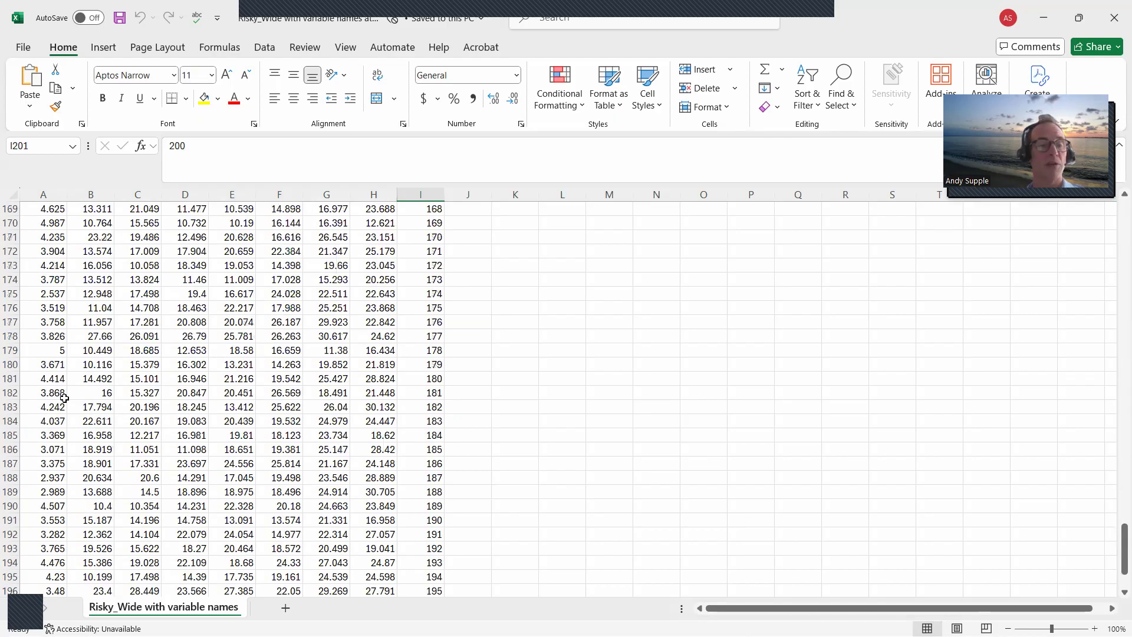
pyautogui.scroll(20, 70, 348)
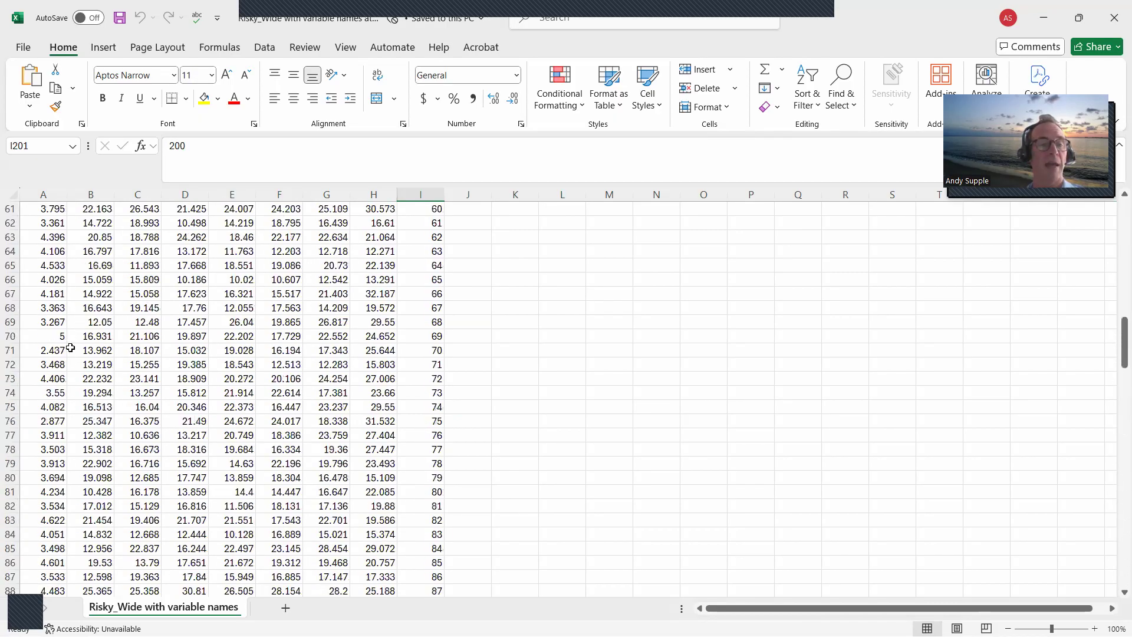
pyautogui.click(35, 208)
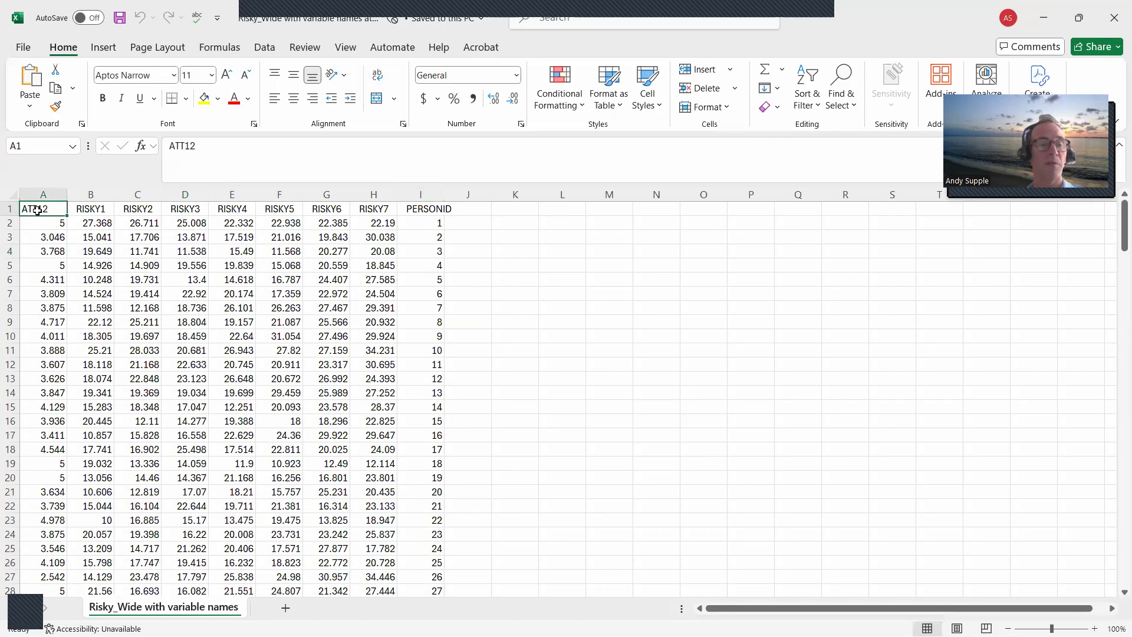
pyautogui.click(37, 226)
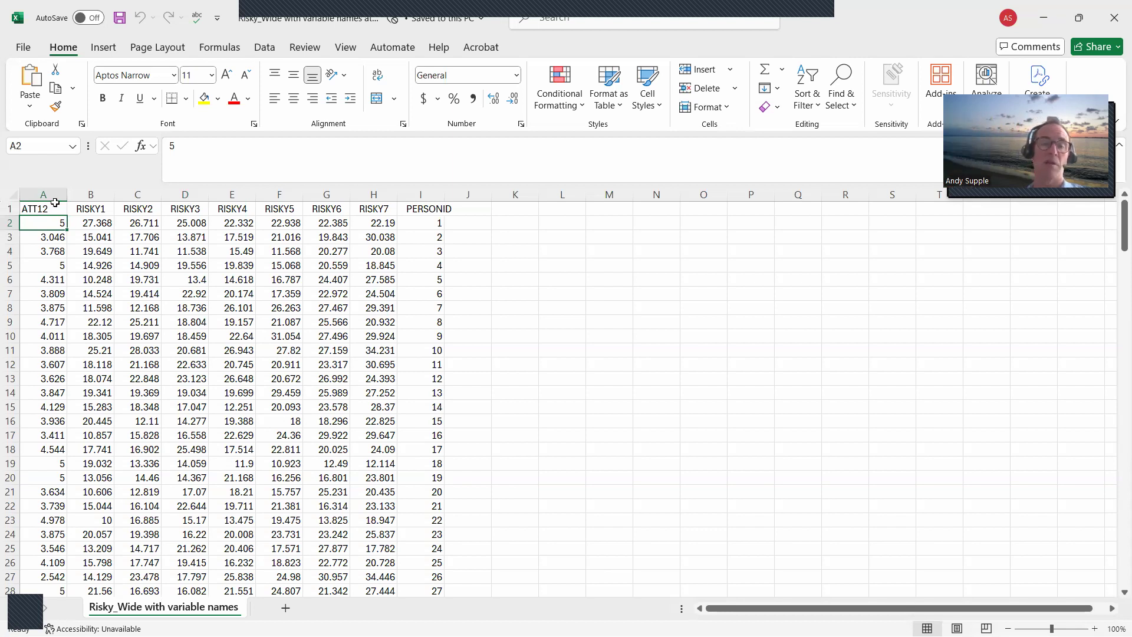
# Open the input file "File 2 Save Long to Wide" from the Risky LGCM and MLM folder in Mplus and highlight its title and FILE line
pyautogui.click(1115, 22)
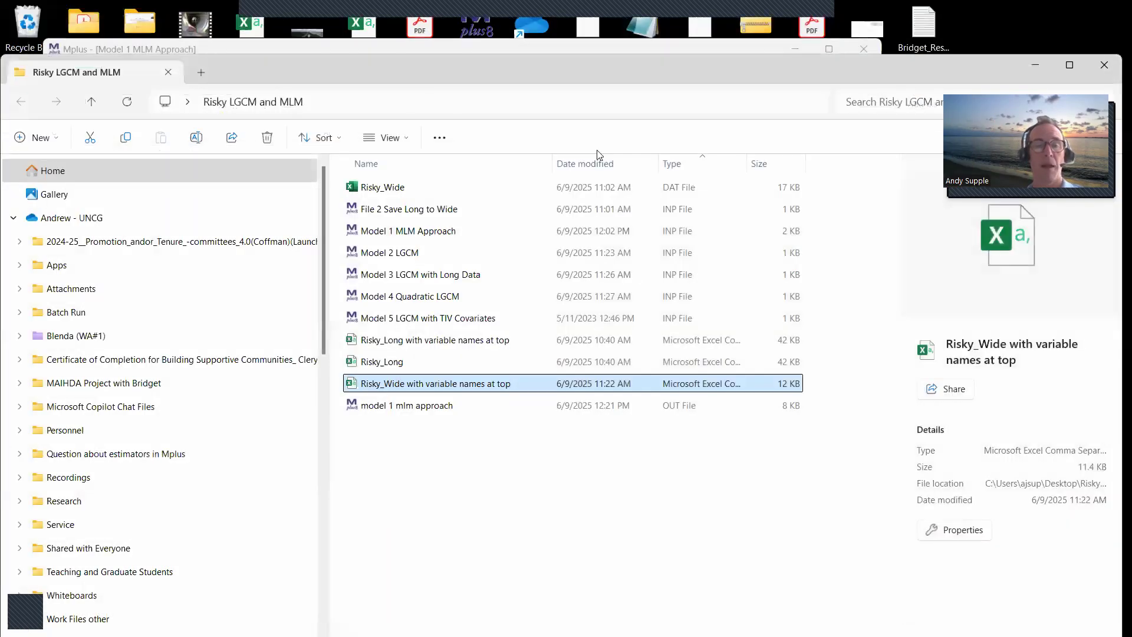
pyautogui.doubleClick(418, 212)
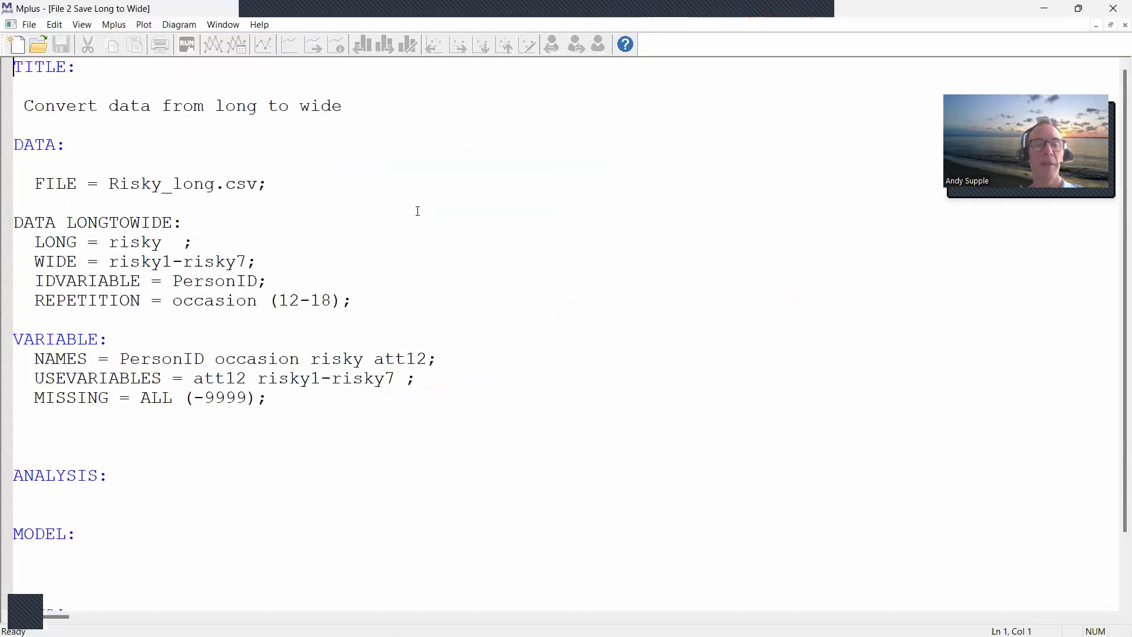
pyautogui.moveTo(22, 105); pyautogui.dragTo(381, 111)
pyautogui.moveTo(31, 188); pyautogui.dragTo(202, 194)
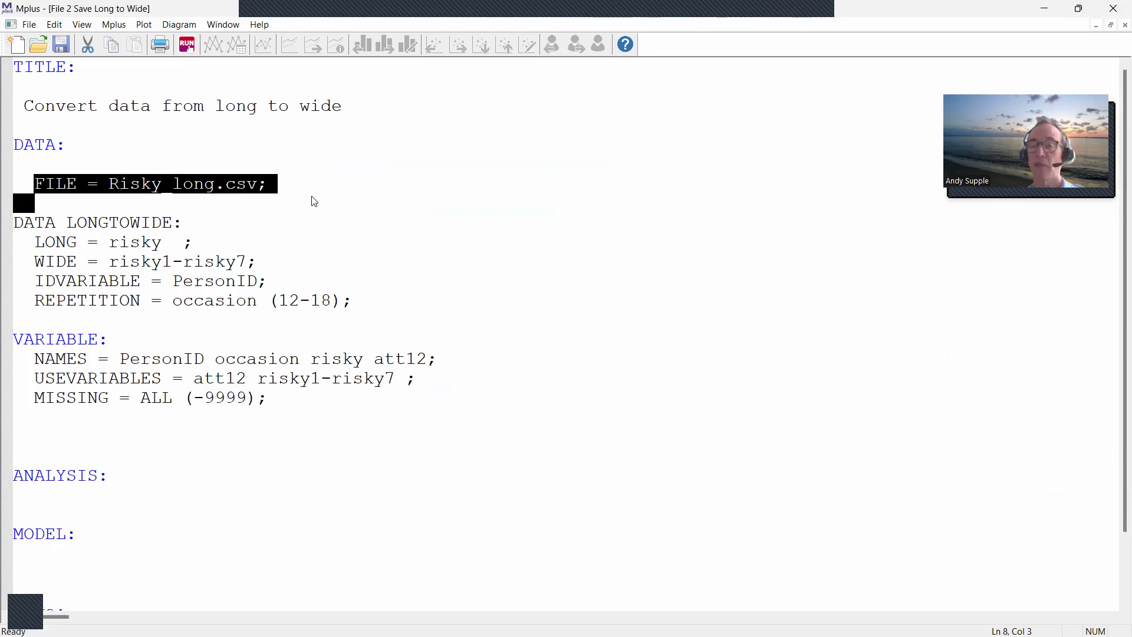
# Highlight the DATA LONGTOWIDE heading and, one at a time, its LONG = risky and WIDE = risky1-risky7 lines
pyautogui.click(141, 243)
pyautogui.moveTo(17, 225); pyautogui.dragTo(189, 218)
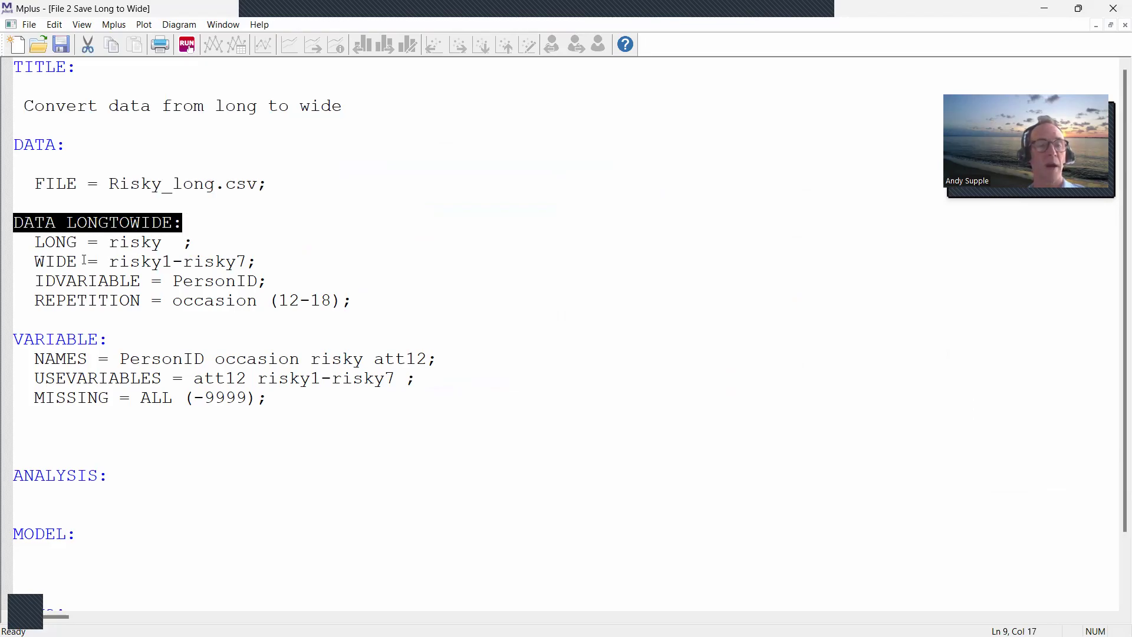
pyautogui.moveTo(32, 245); pyautogui.dragTo(174, 246)
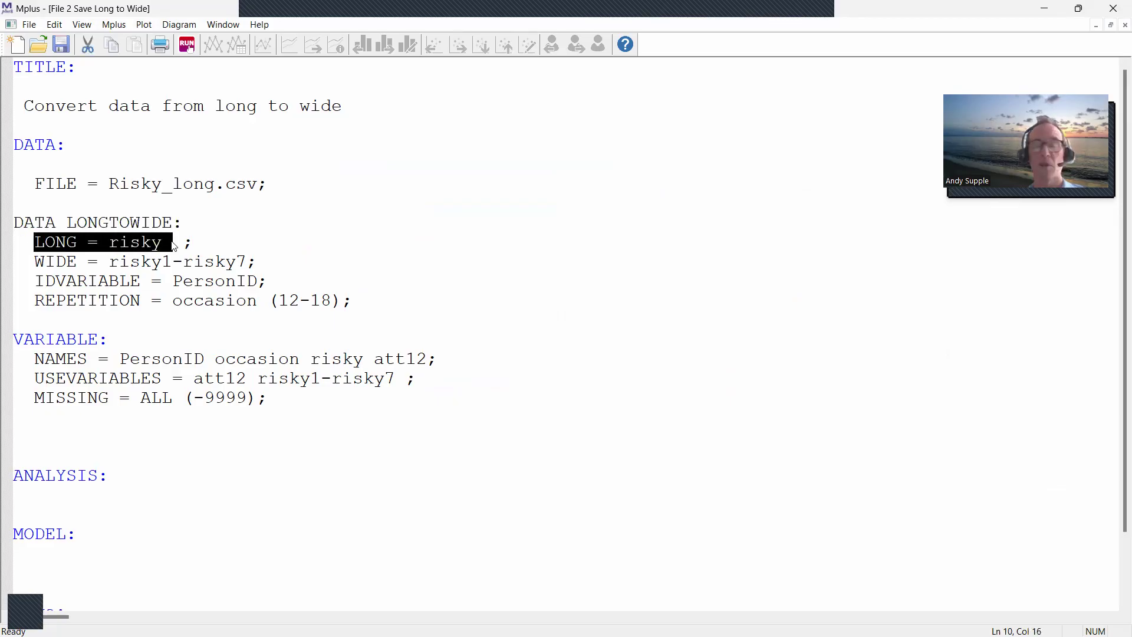
pyautogui.moveTo(33, 263); pyautogui.dragTo(257, 268)
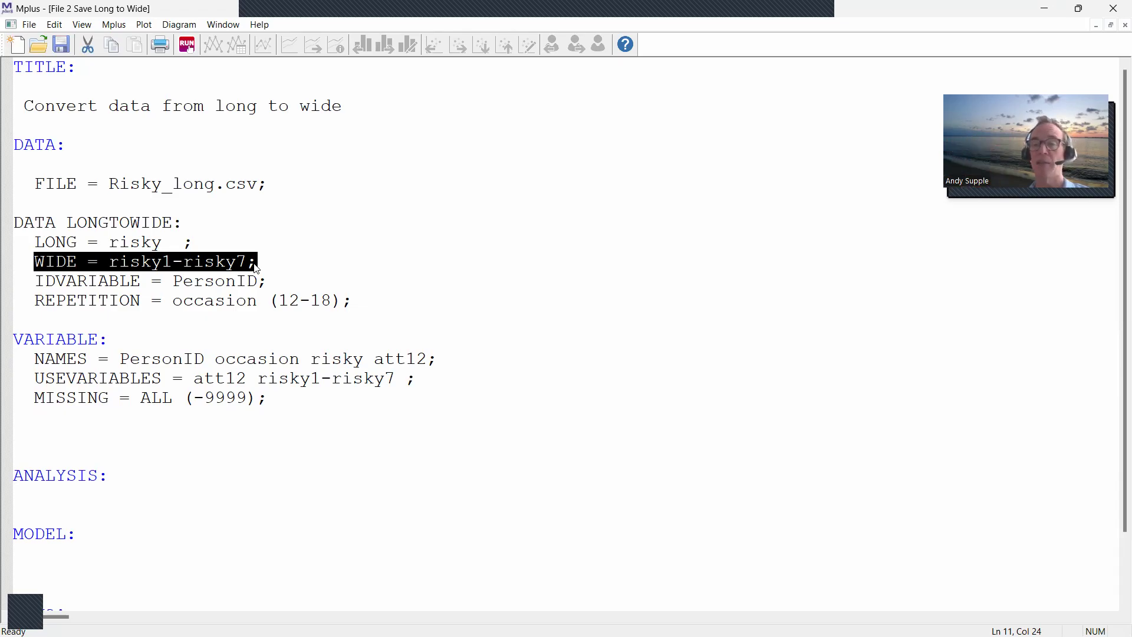
# Highlight the IDVARIABLE = PersonID and REPETITION = occasion (12-18) lines, followed by the whole DATA LONGTOWIDE block
pyautogui.click(65, 282)
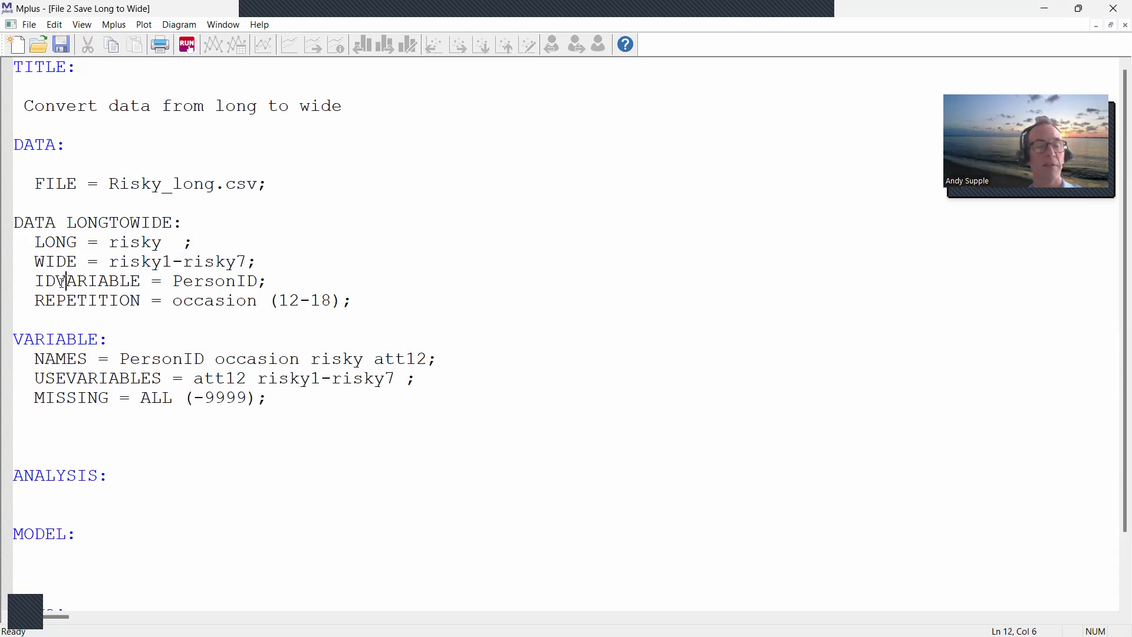
pyautogui.moveTo(38, 281); pyautogui.dragTo(269, 282)
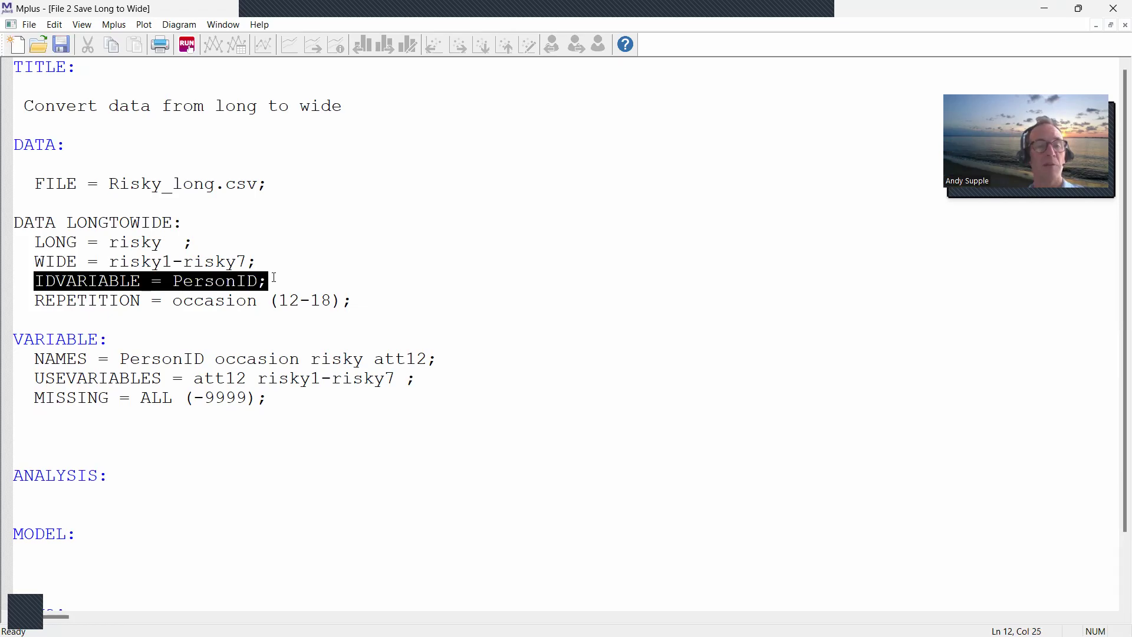
pyautogui.click(67, 316)
pyautogui.moveTo(38, 302); pyautogui.dragTo(353, 303)
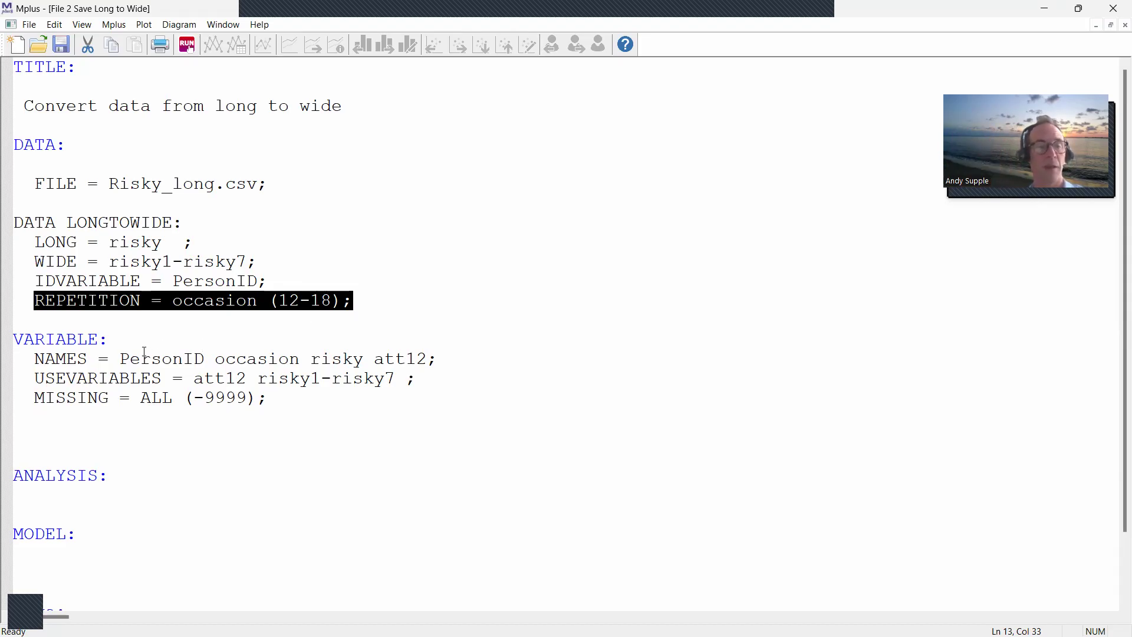
pyautogui.click(237, 321)
pyautogui.moveTo(385, 303); pyautogui.dragTo(13, 223)
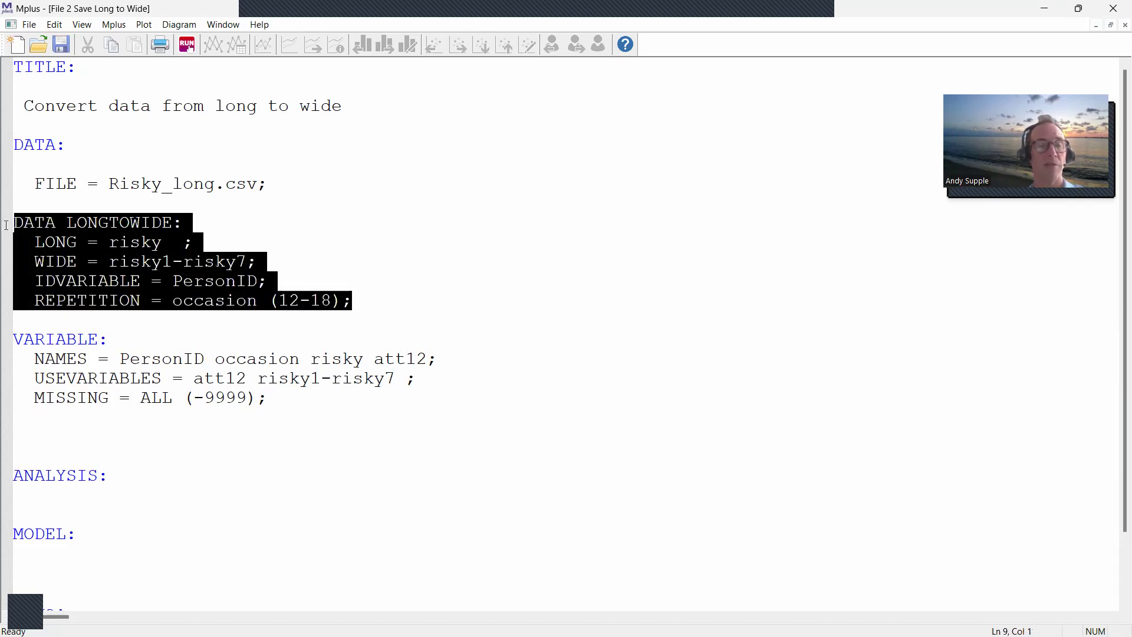
# Highlight the NAMES, USEVARIABLES and MISSING lines of the VARIABLE command one after another
pyautogui.moveTo(36, 360); pyautogui.dragTo(439, 360)
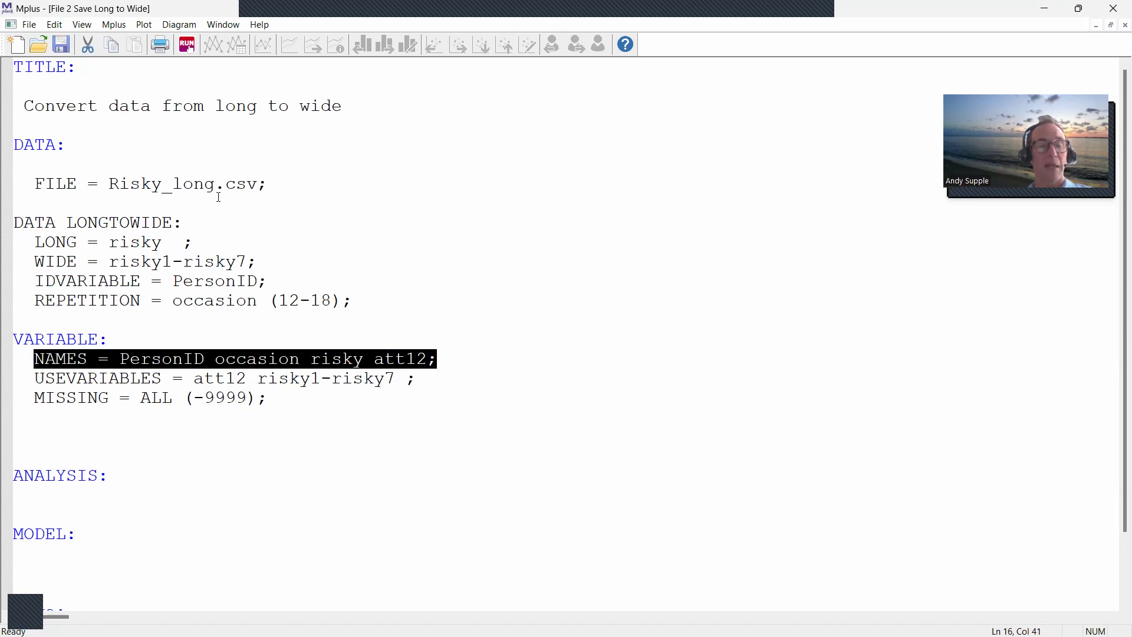
pyautogui.click(146, 336)
pyautogui.moveTo(126, 359); pyautogui.dragTo(434, 365)
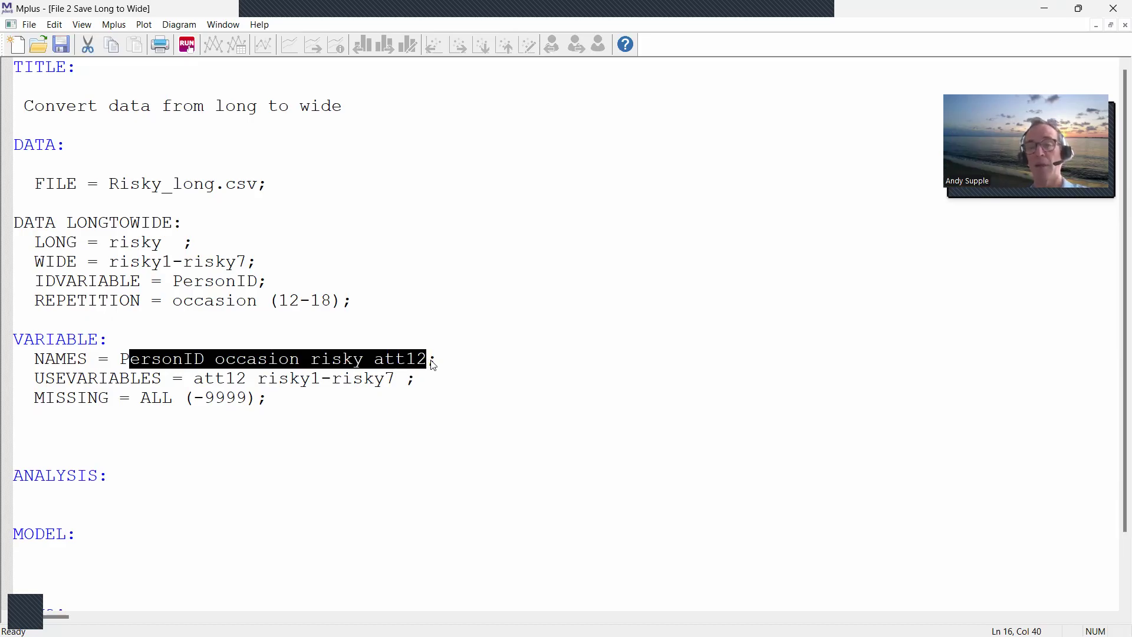
pyautogui.click(205, 377)
pyautogui.moveTo(25, 378); pyautogui.dragTo(395, 380)
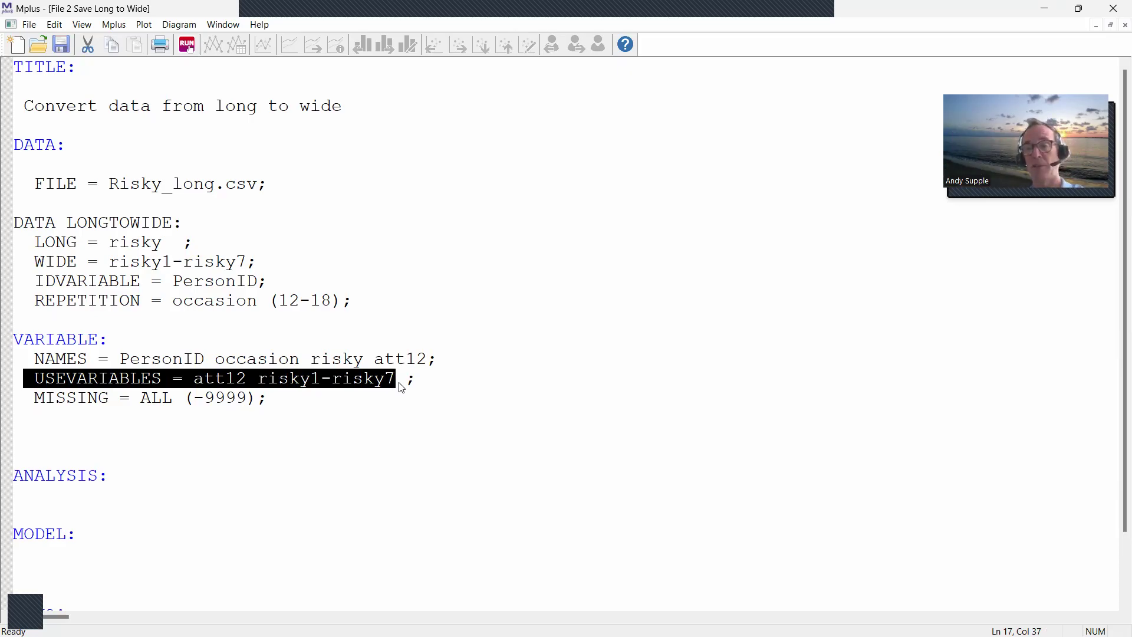
pyautogui.moveTo(32, 402); pyautogui.dragTo(268, 400)
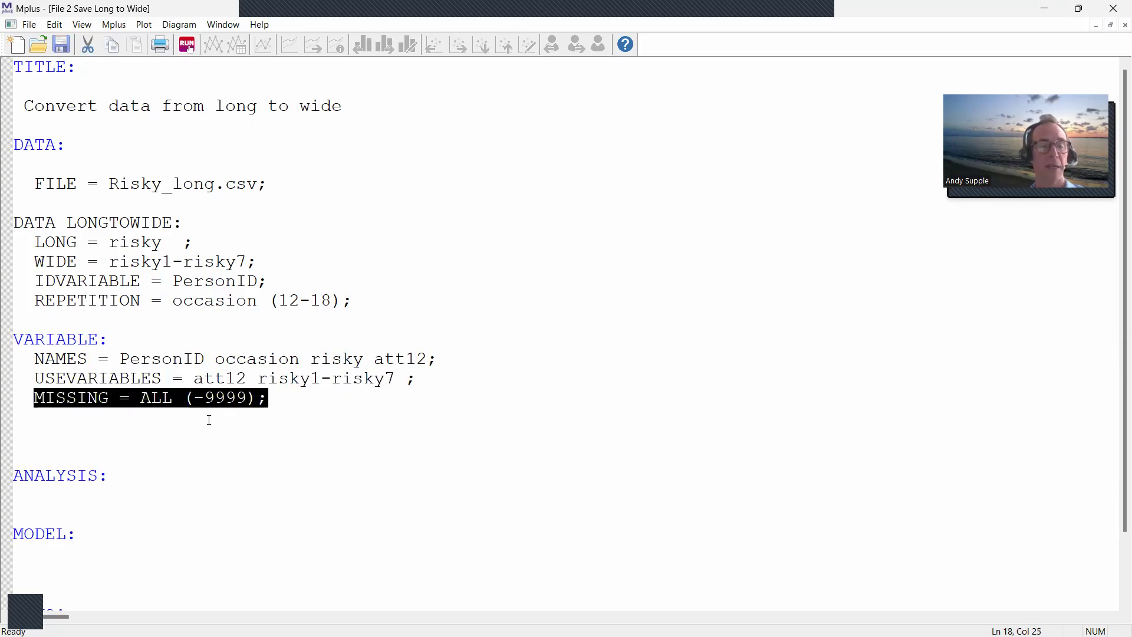
# Highlight the save command at the end of the input and its "file is Risky_Wide.dat;" line
pyautogui.scroll(-2, 208, 420)
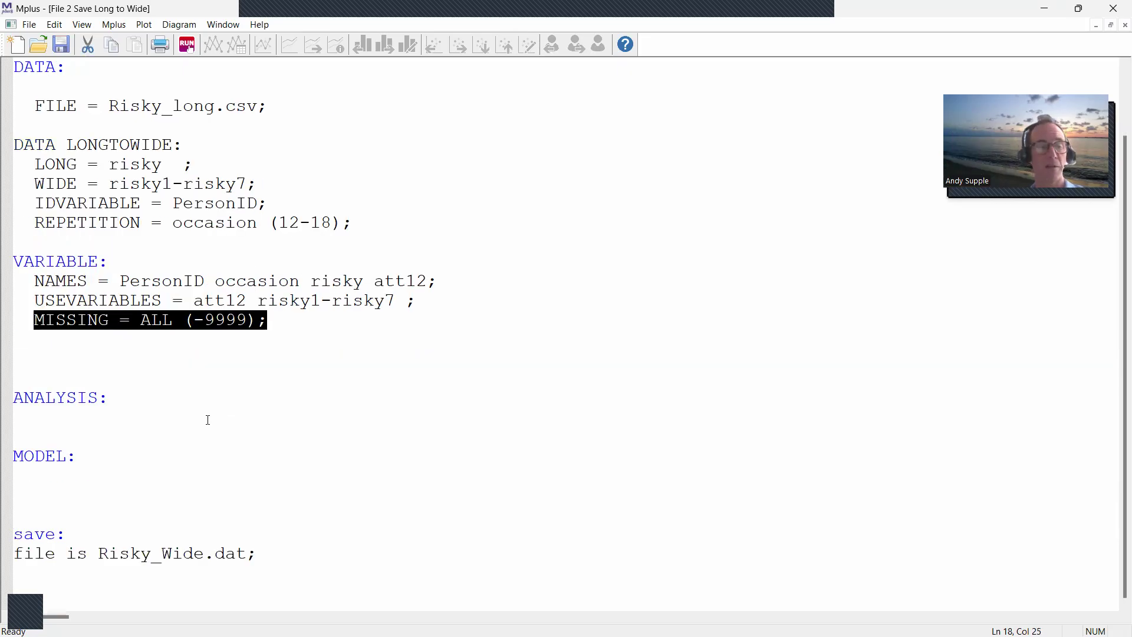
pyautogui.moveTo(286, 557); pyautogui.dragTo(5, 534)
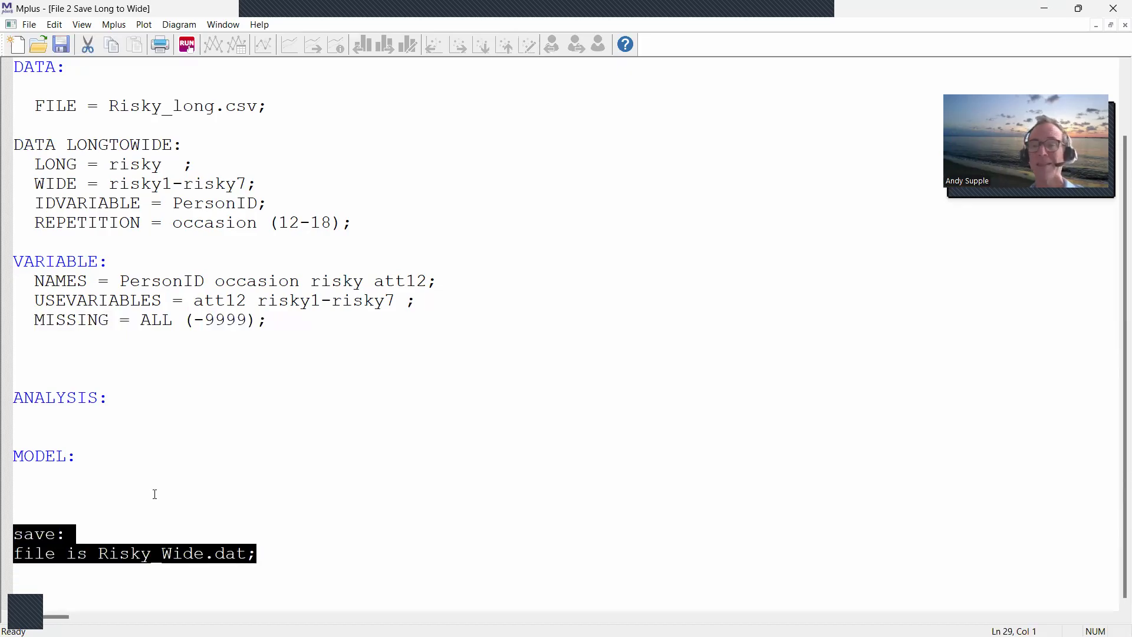
pyautogui.click(172, 494)
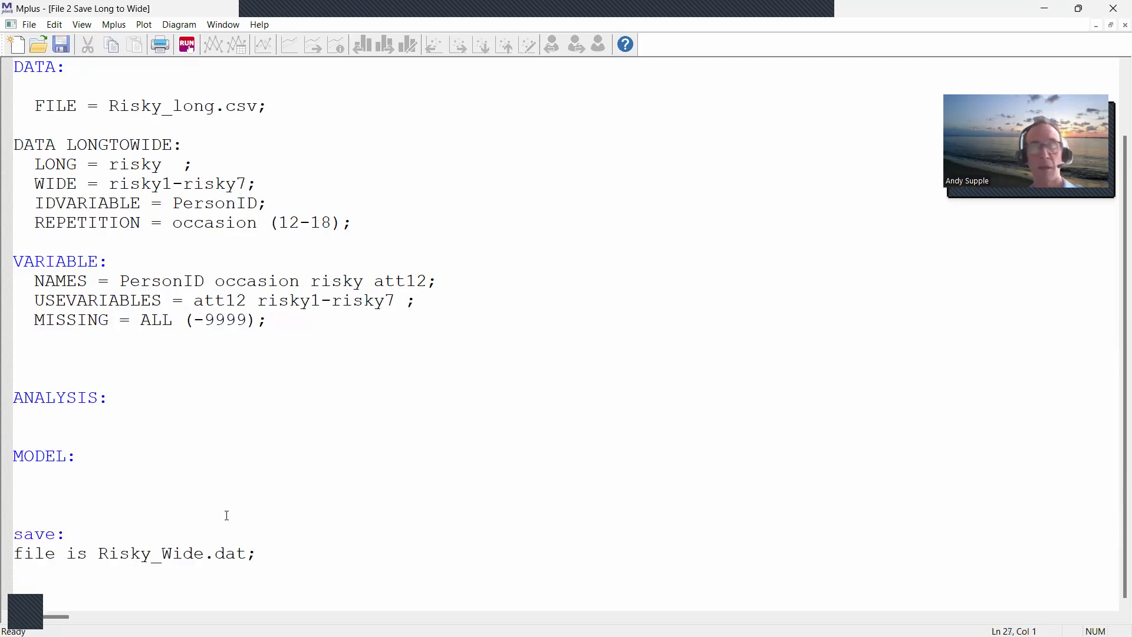
pyautogui.moveTo(283, 548); pyautogui.dragTo(9, 557)
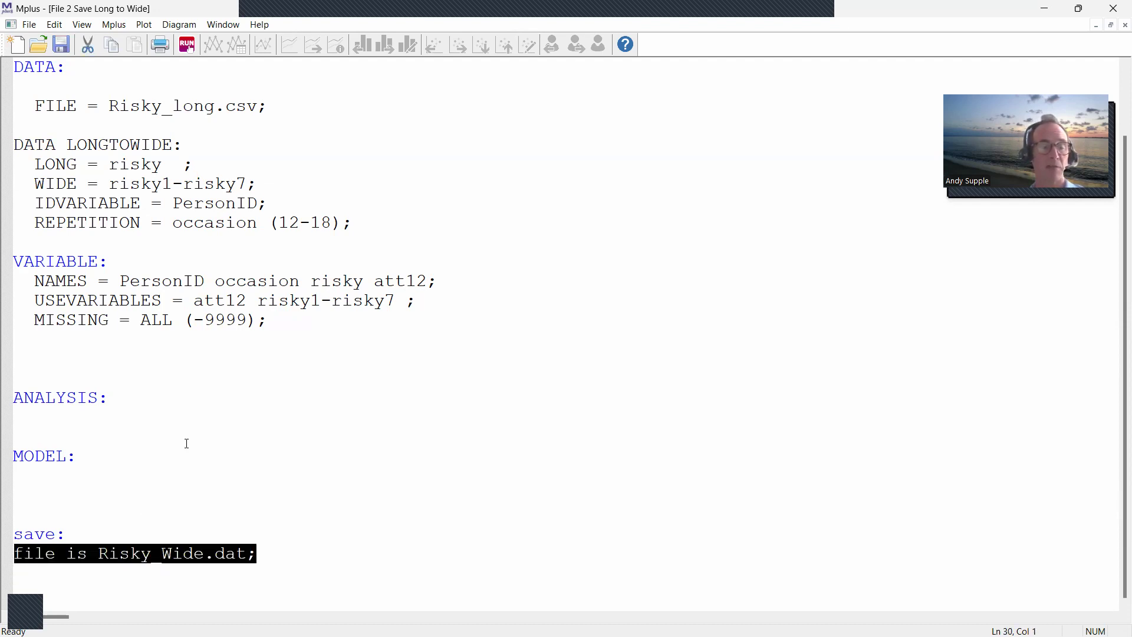
# Run the long-to-wide conversion input and highlight the number of observations in the output's analysis summary
pyautogui.click(212, 422)
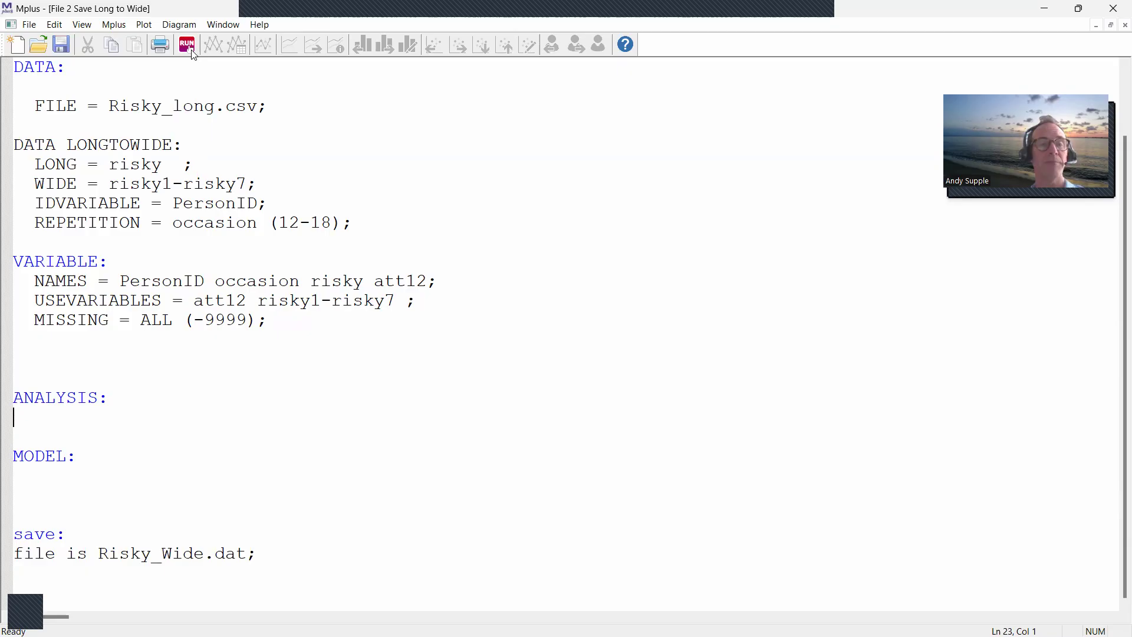
pyautogui.click(190, 45)
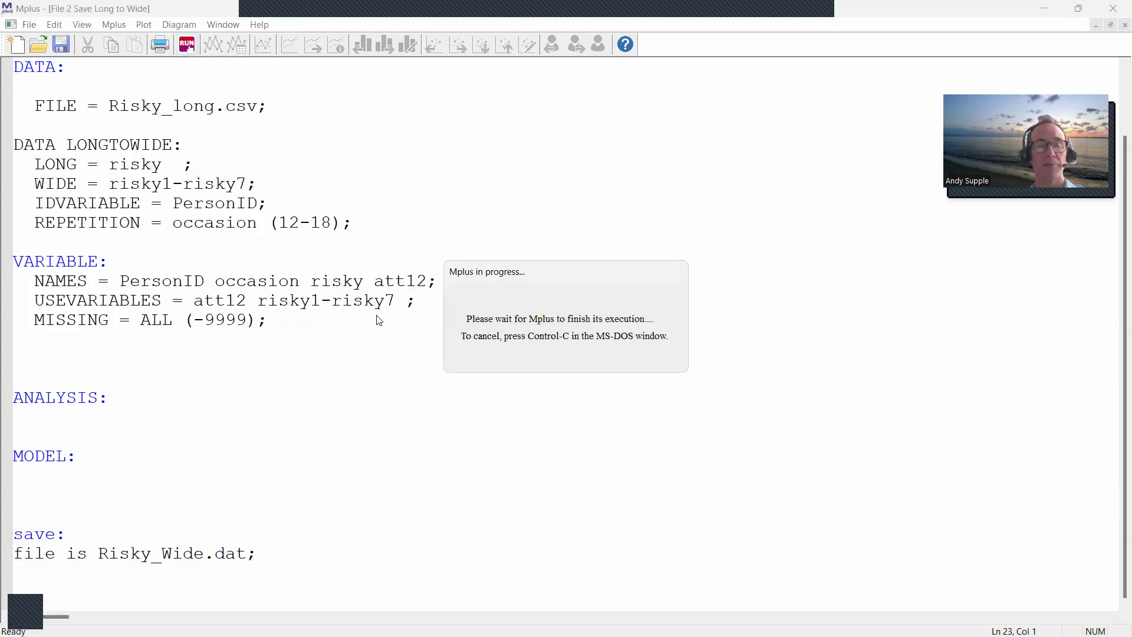
pyautogui.scroll(-10, 458, 320)
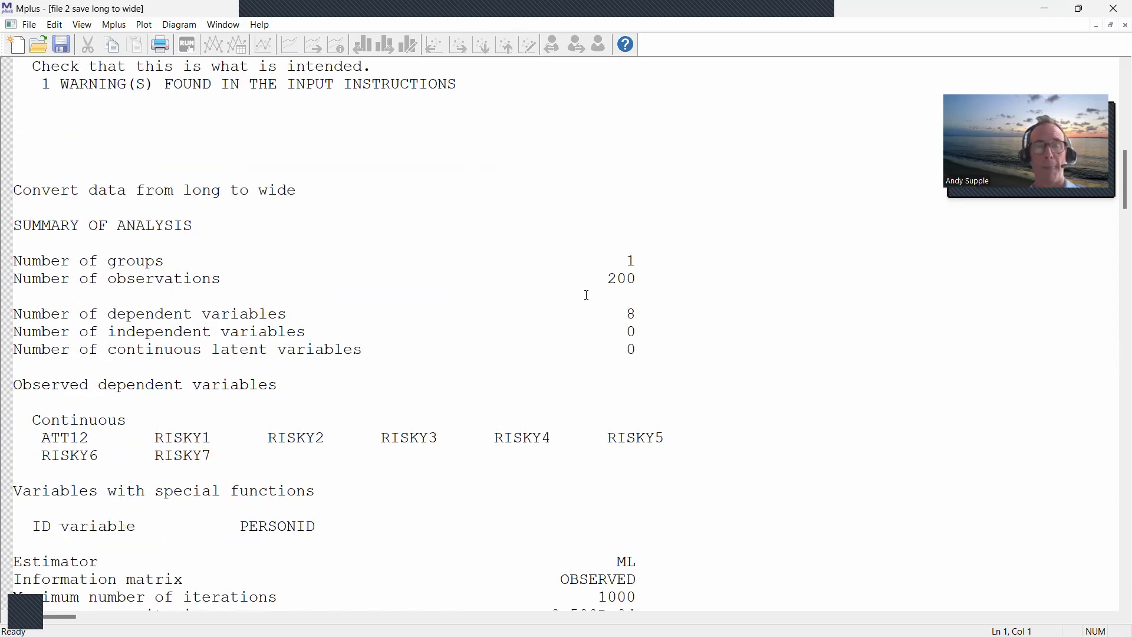
pyautogui.moveTo(581, 278); pyautogui.dragTo(661, 277)
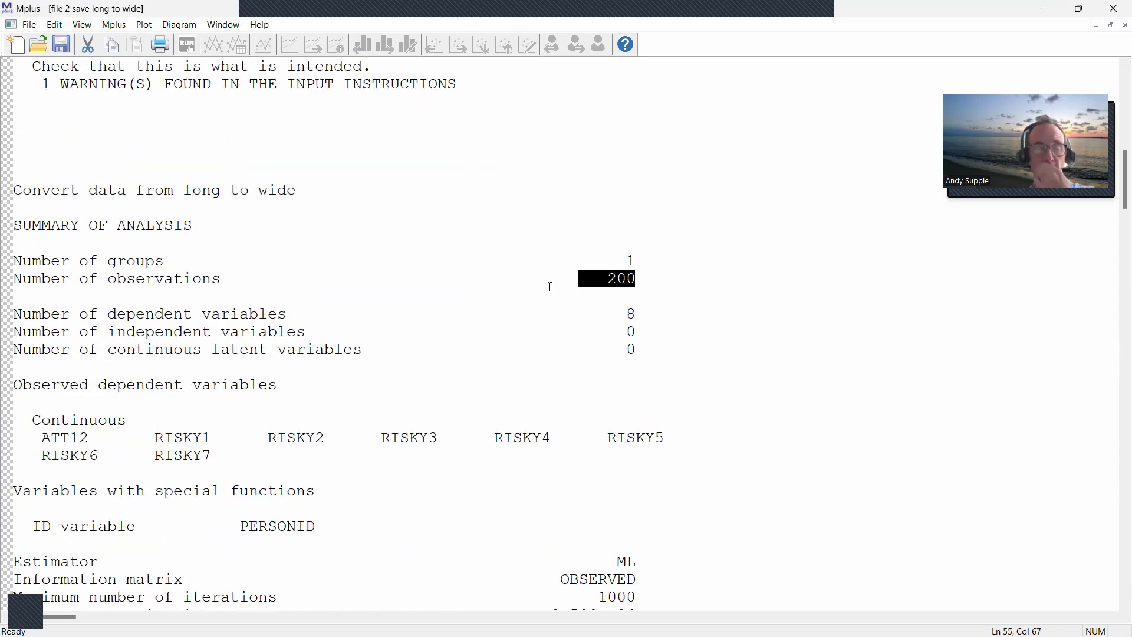
# Highlight the block of sample statistics for ATT12 and RISKY1 to RISKY7 in the output
pyautogui.scroll(-4, 549, 286)
pyautogui.scroll(-16, 550, 286)
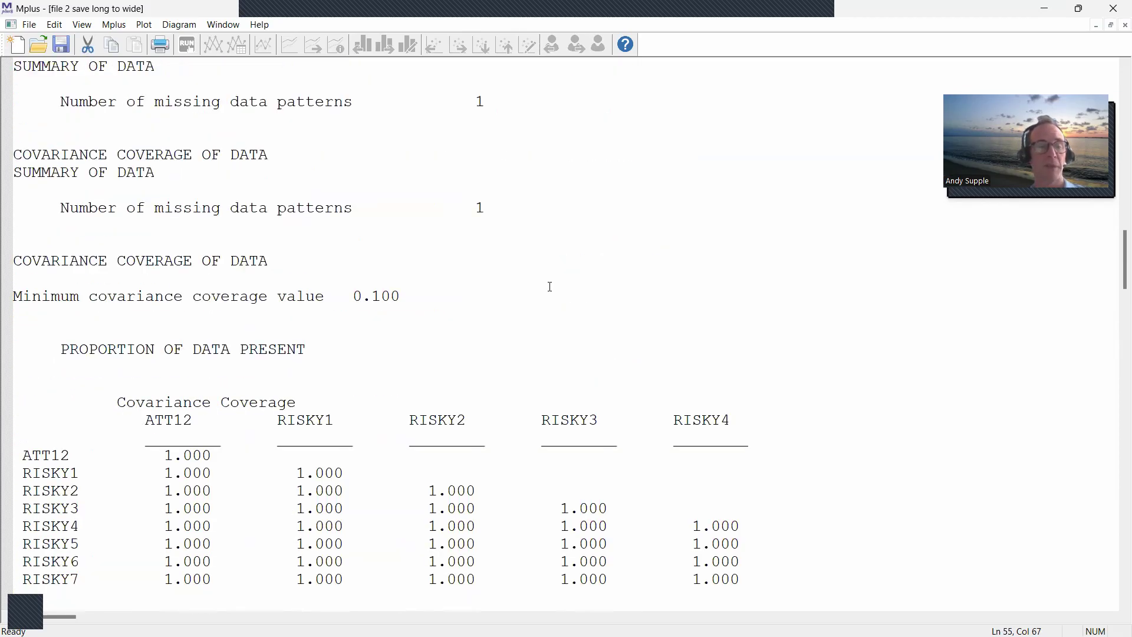
pyautogui.scroll(-6, 550, 286)
pyautogui.moveTo(50, 189); pyautogui.dragTo(366, 472)
pyautogui.scroll(-2, 503, 333)
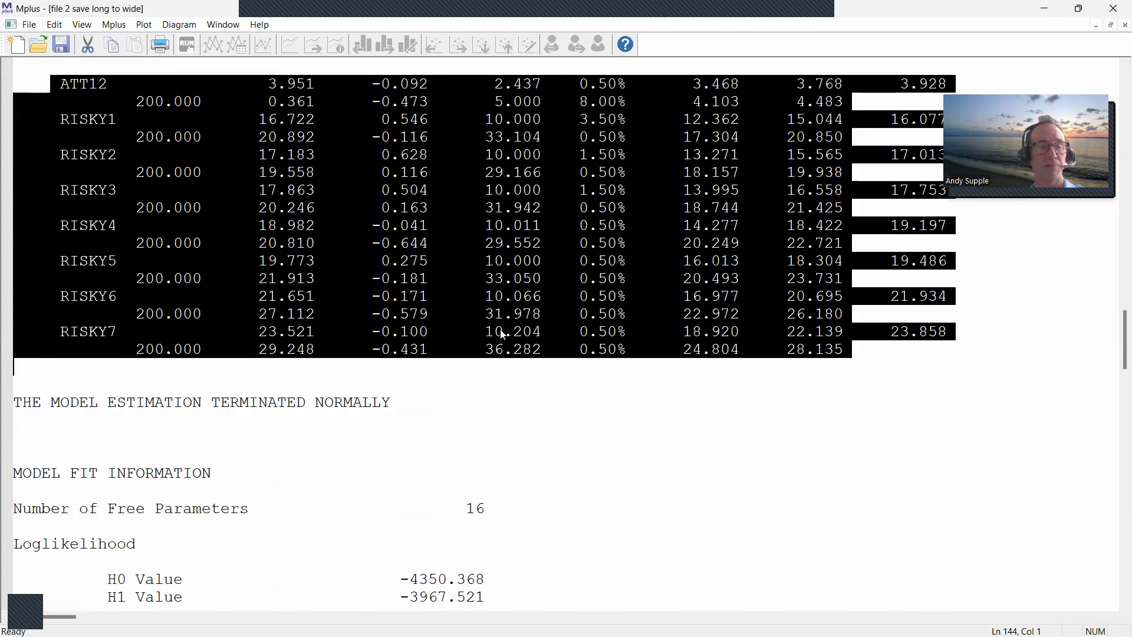
# Highlight the save file entry Risky_Wide.dat in the SAVEDATA INFORMATION section of the output
pyautogui.scroll(-14, 503, 333)
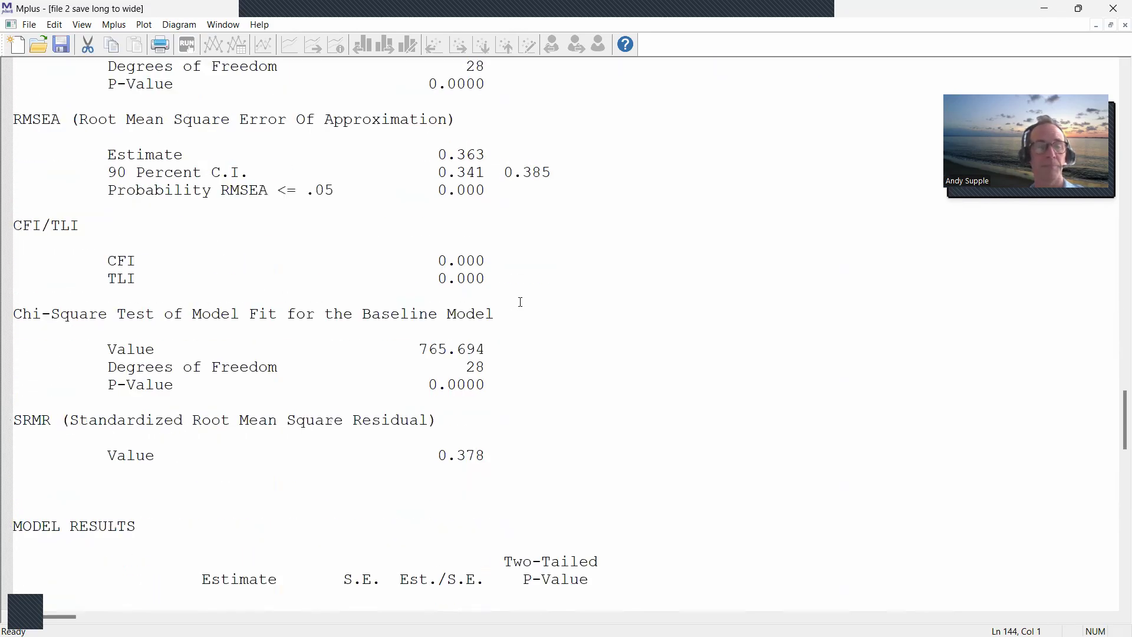
pyautogui.scroll(-10, 519, 300)
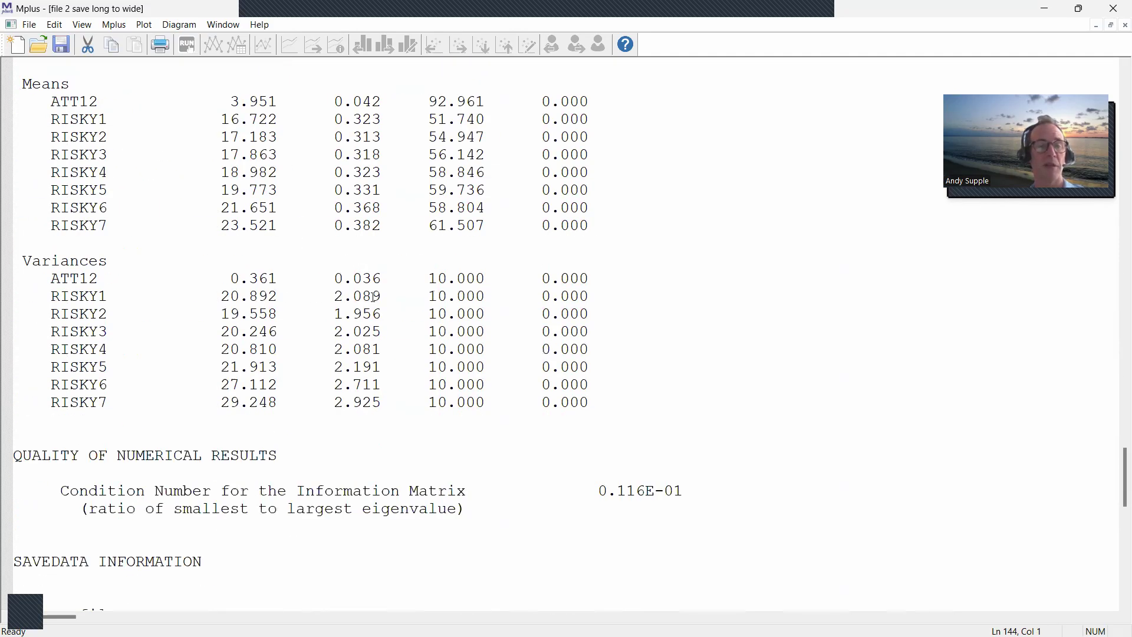
pyautogui.scroll(-4, 318, 279)
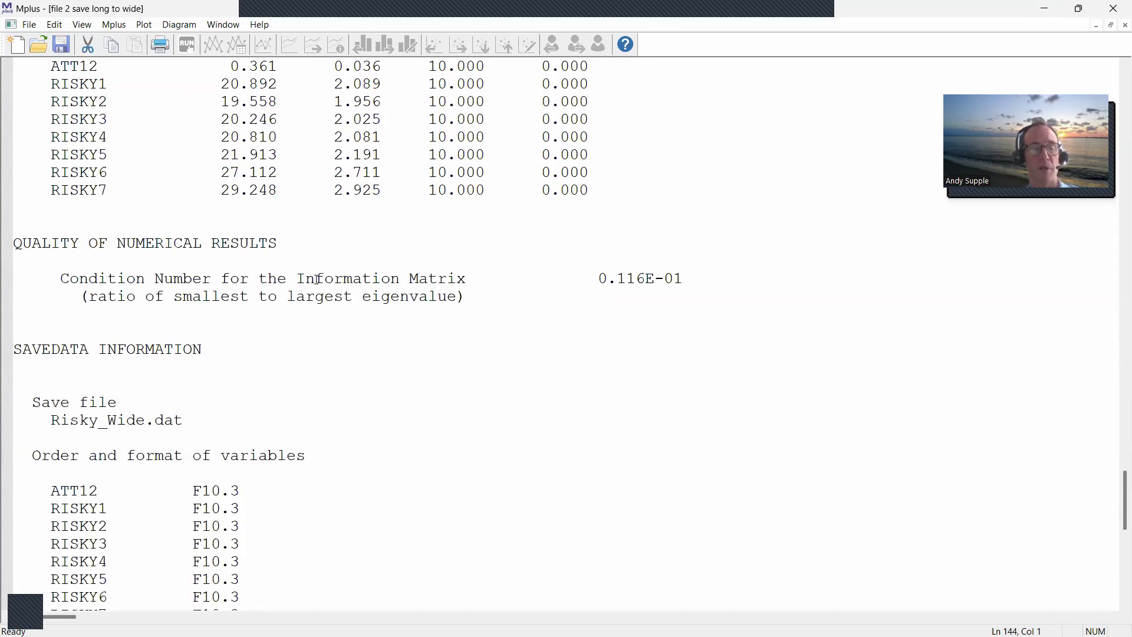
pyautogui.scroll(-4, 317, 279)
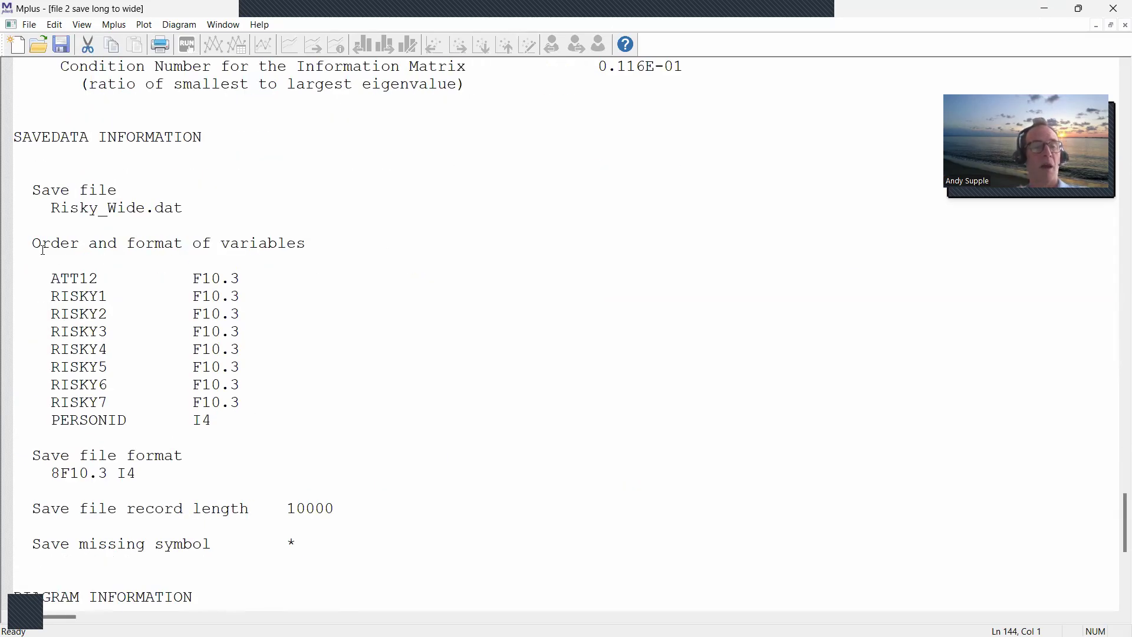
pyautogui.moveTo(31, 192); pyautogui.dragTo(202, 211)
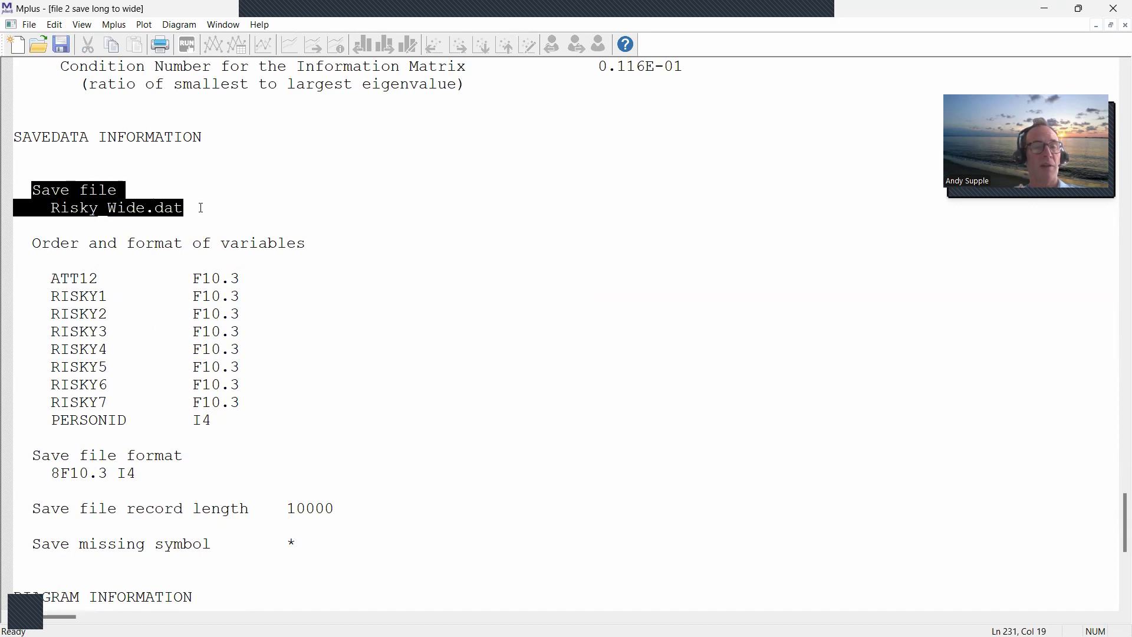
# Highlight the order and format list of the saved variables and the save missing symbol in the SAVEDATA INFORMATION section
pyautogui.click(195, 243)
pyautogui.moveTo(44, 272); pyautogui.dragTo(283, 421)
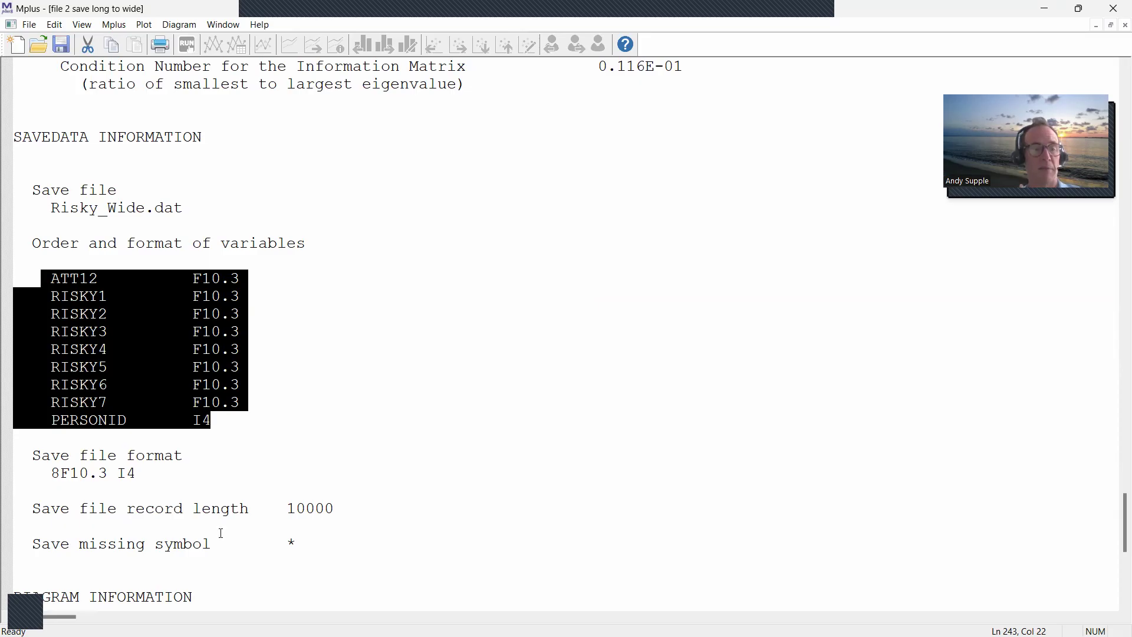
pyautogui.moveTo(298, 545); pyautogui.dragTo(54, 552)
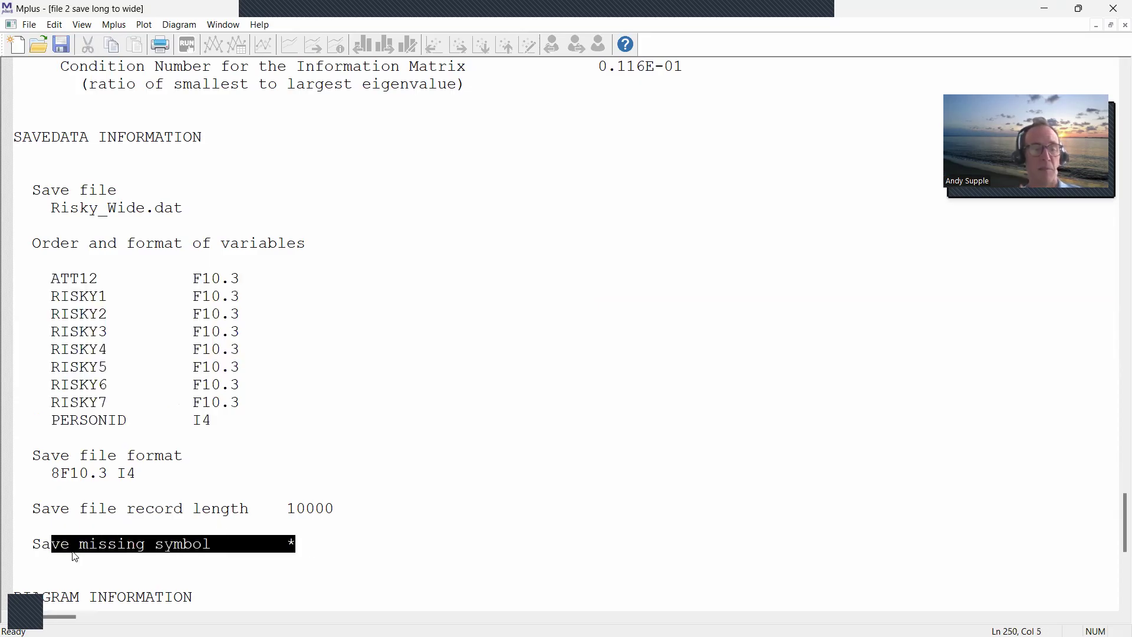
pyautogui.click(279, 524)
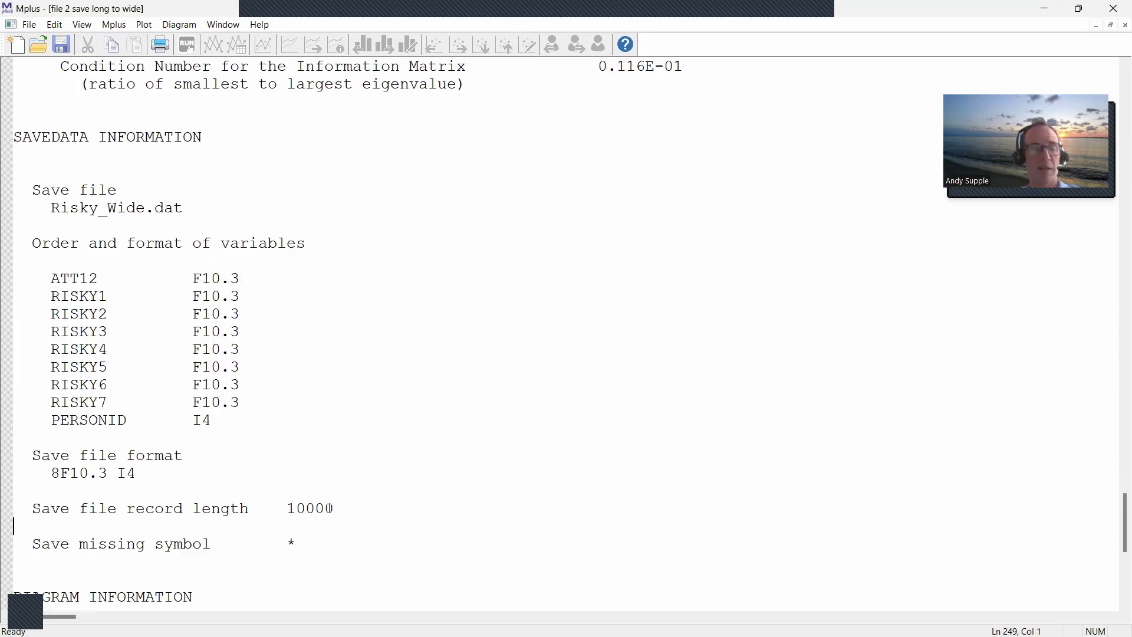
pyautogui.scroll(-2, 354, 494)
pyautogui.moveTo(350, 435); pyautogui.dragTo(258, 436)
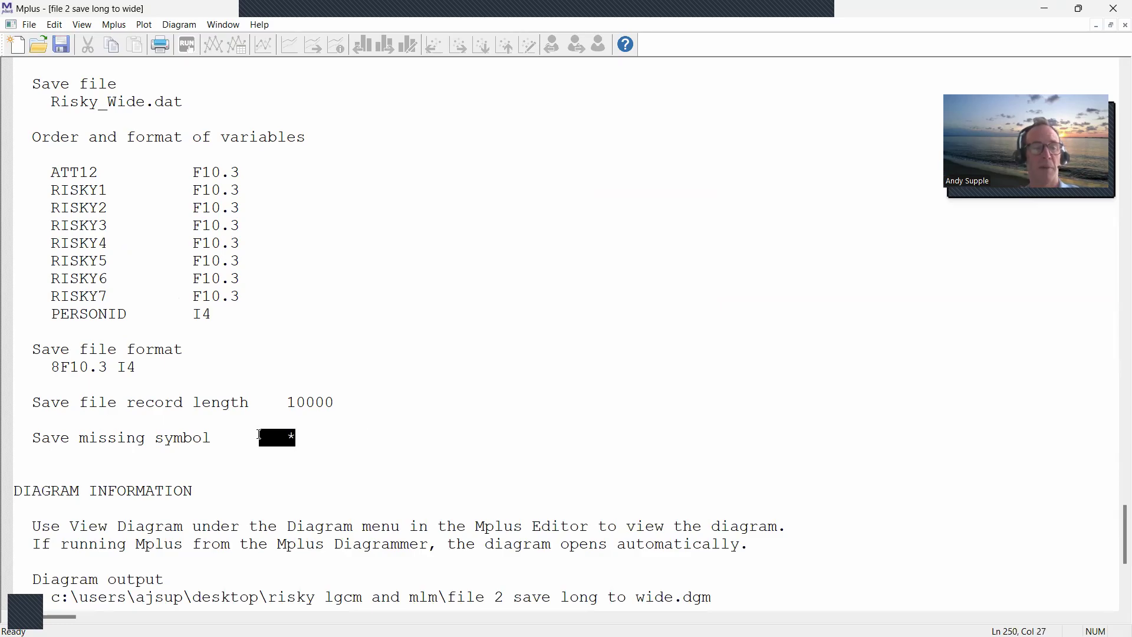
# Copy the list of saved variables with their formats from the output and open the Model 2 LGCM input file
pyautogui.moveTo(246, 318); pyautogui.dragTo(32, 171)
pyautogui.rightClick(93, 216)
pyautogui.click(127, 275)
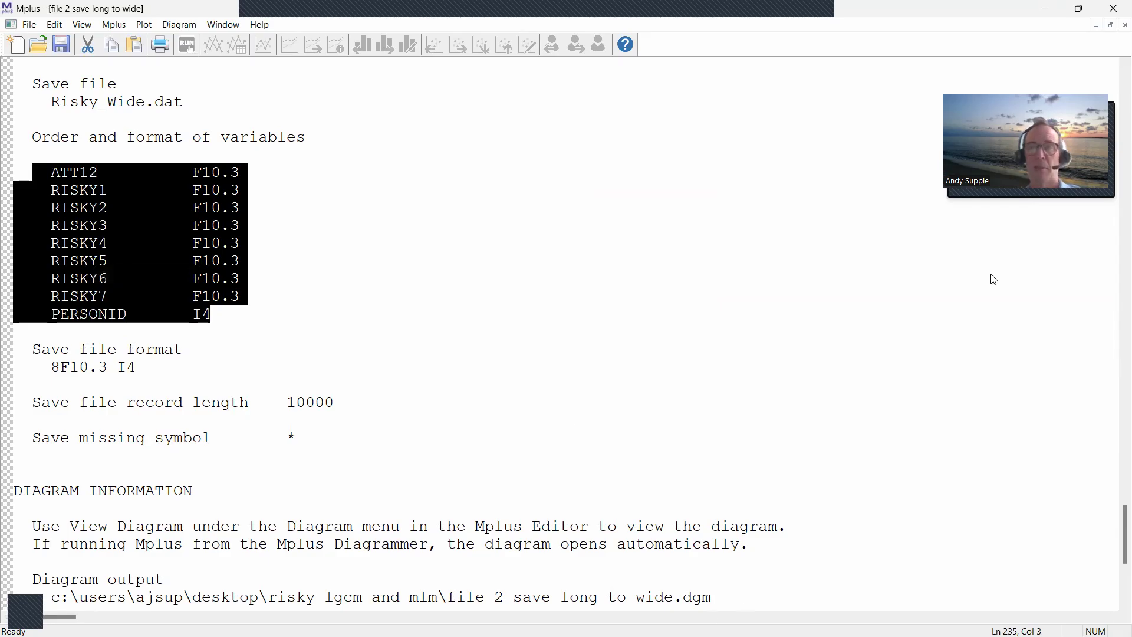
pyautogui.click(1045, 9)
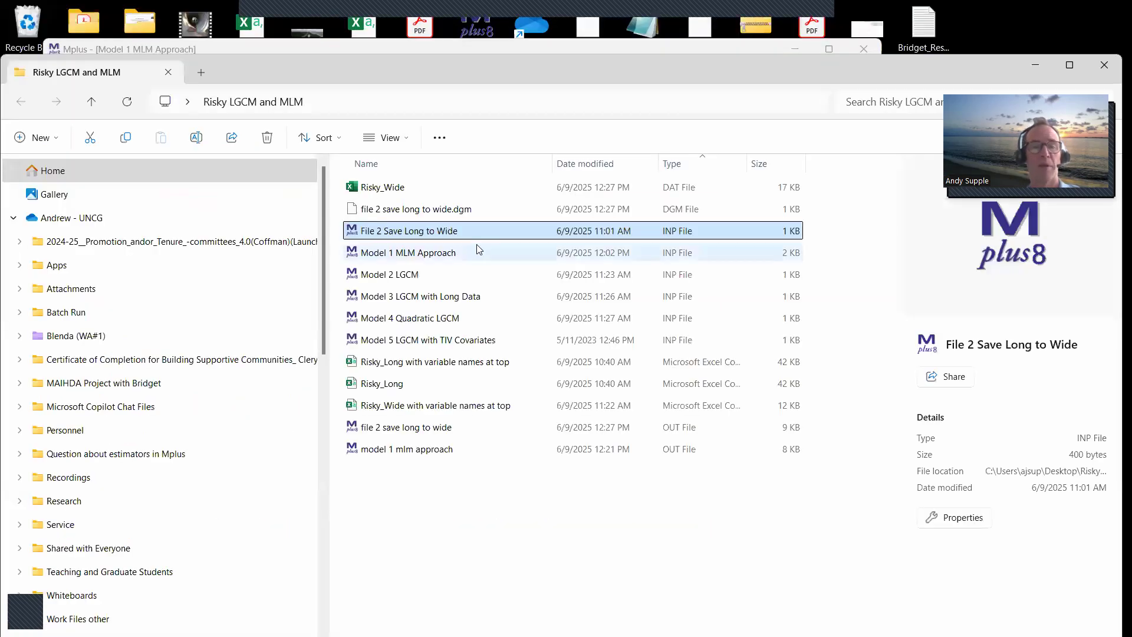
pyautogui.doubleClick(400, 276)
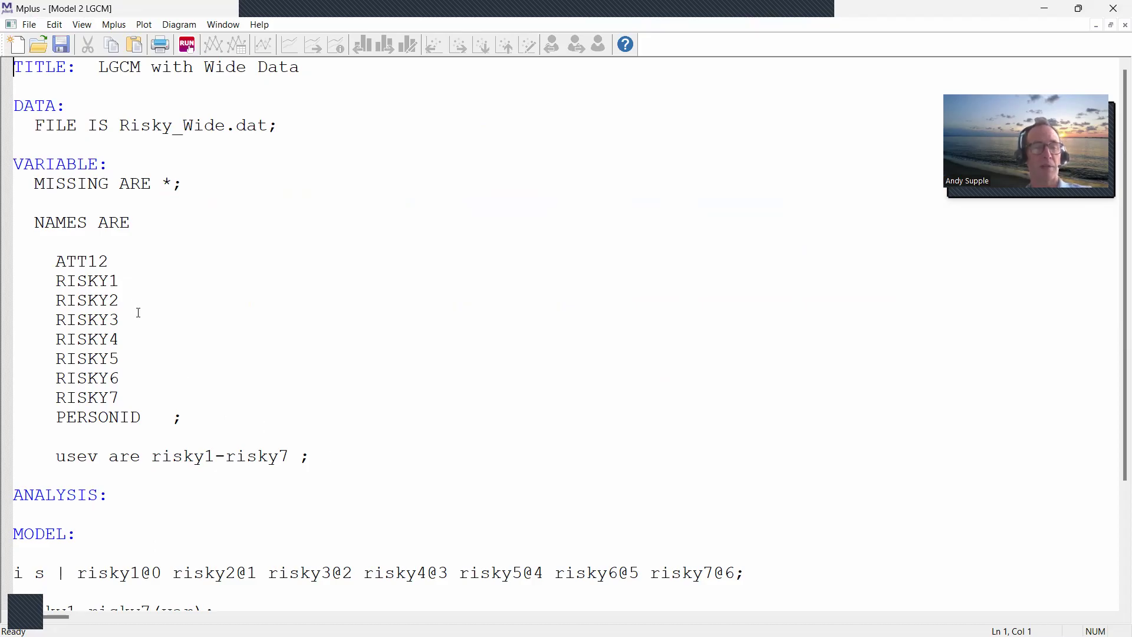
# Paste the copied variable list with its formats below the PERSONID line of the NAMES ARE list
pyautogui.click(209, 417)
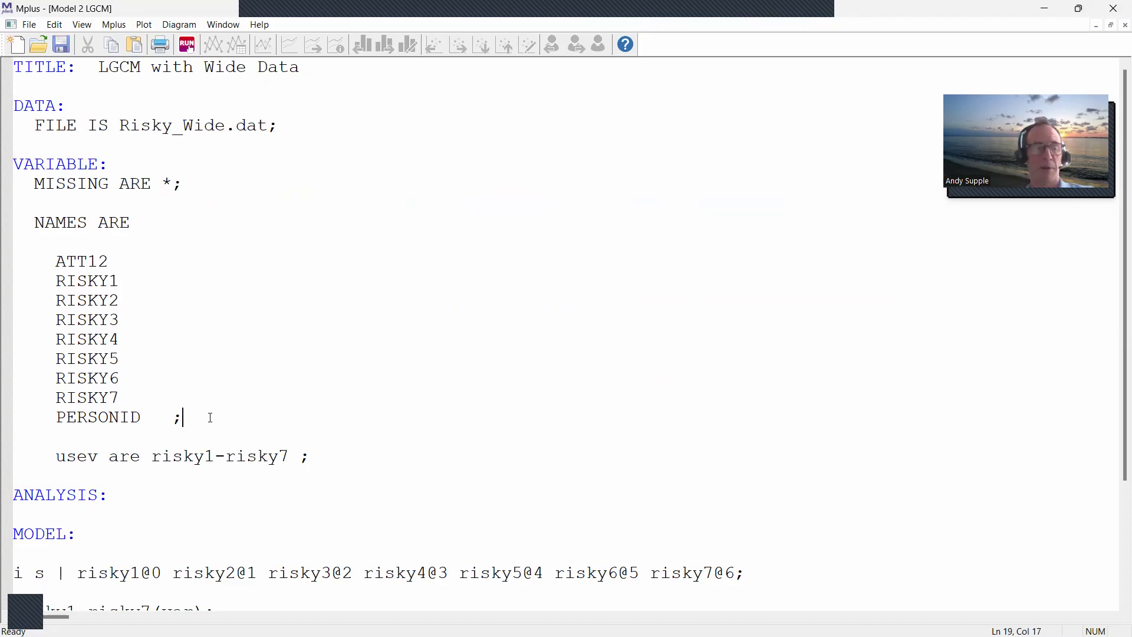
pyautogui.press('Return')
pyautogui.press('Return')
pyautogui.hotkey('ctrl', 'v')
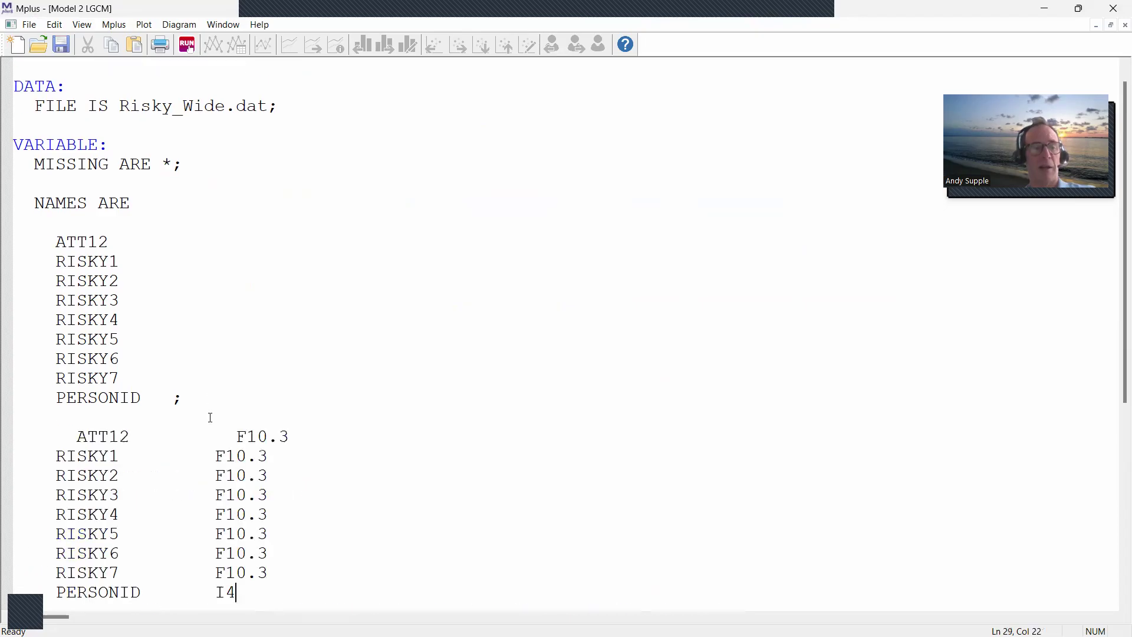
# Replace every f10.3 format code in the file with nothing and delete the I4 code after the pasted PERSONID
pyautogui.scroll(-4, 68, 434)
pyautogui.moveTo(42, 205); pyautogui.dragTo(283, 354)
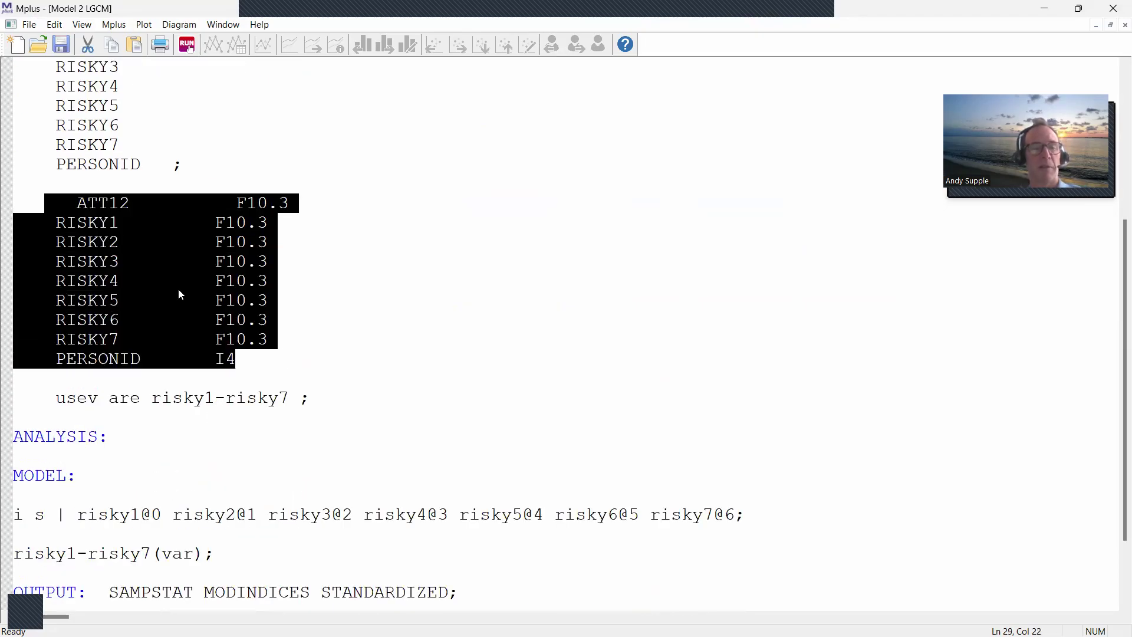
pyautogui.hotkey('ctrl', 'h')
pyautogui.write('f10.3')
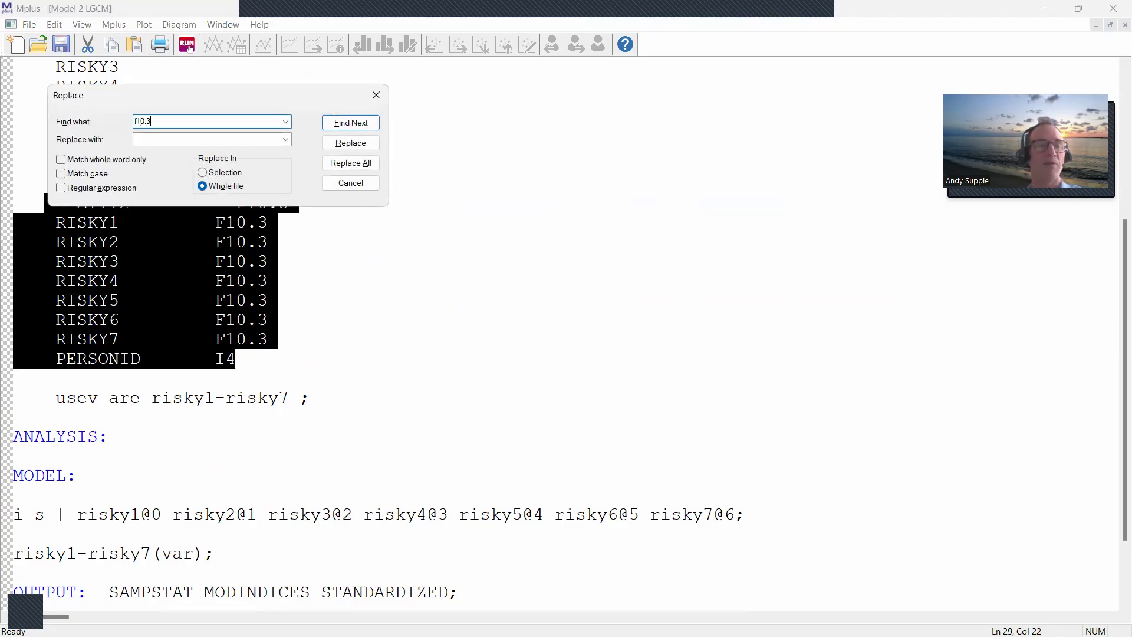
pyautogui.click(336, 164)
pyautogui.click(329, 186)
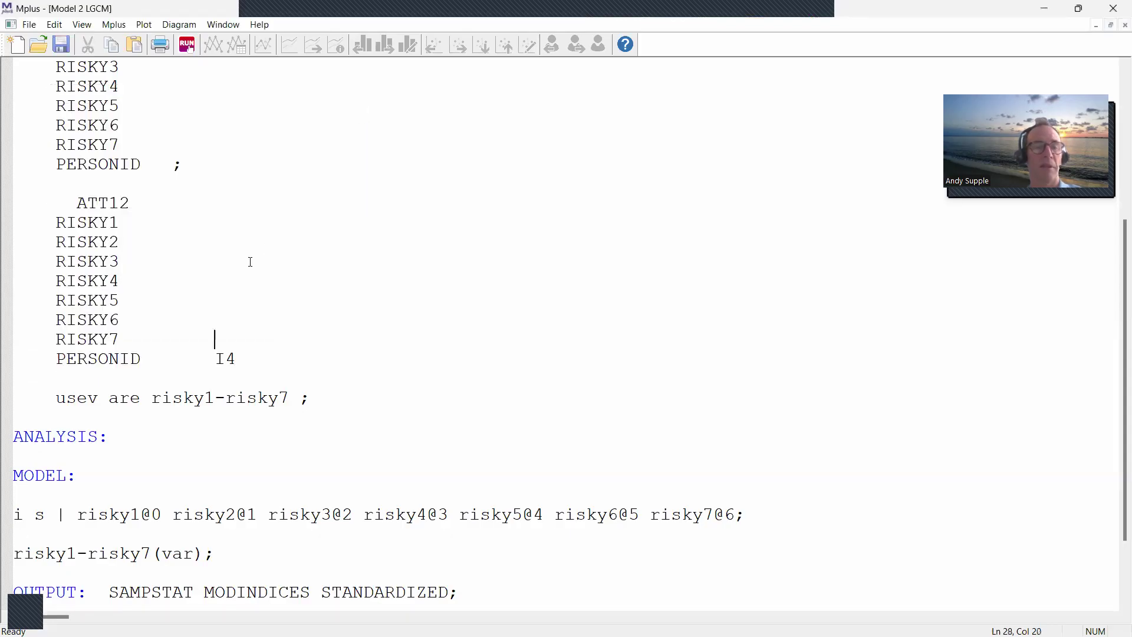
pyautogui.doubleClick(230, 358)
pyautogui.press('Delete')
pyautogui.scroll(2, 201, 354)
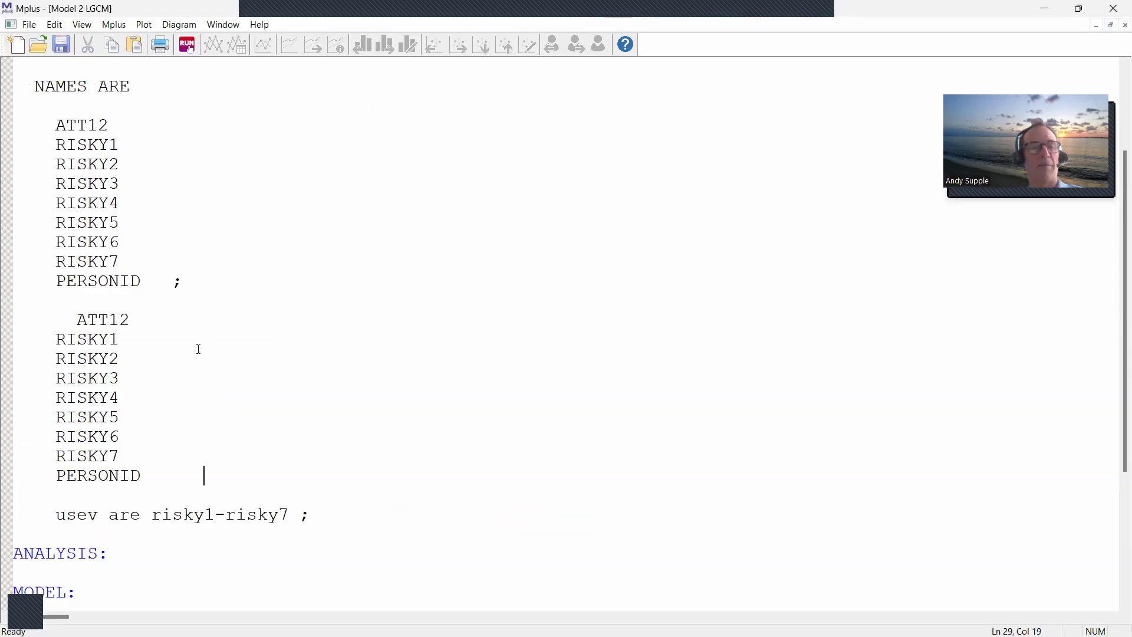
# Delete the pasted duplicate variable list and the leftover blank space above the usev are line
pyautogui.moveTo(59, 316); pyautogui.dragTo(172, 472)
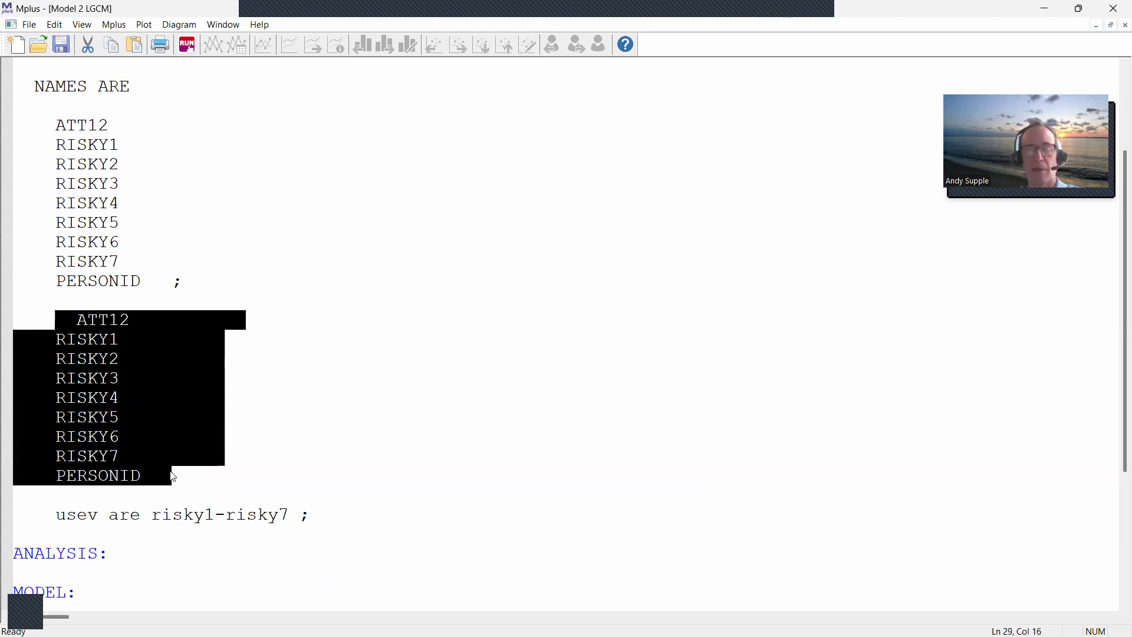
pyautogui.press('Delete')
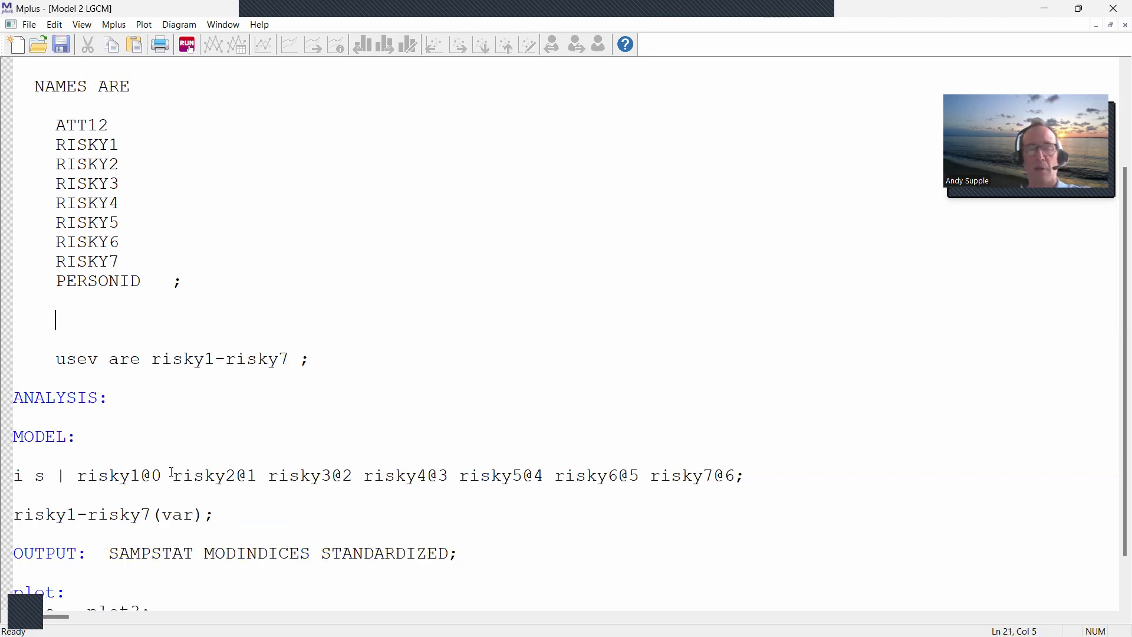
pyautogui.press('Delete')
pyautogui.press('Delete')
pyautogui.press('Delete')
pyautogui.press('Delete')
pyautogui.press('Delete')
pyautogui.press('Delete')
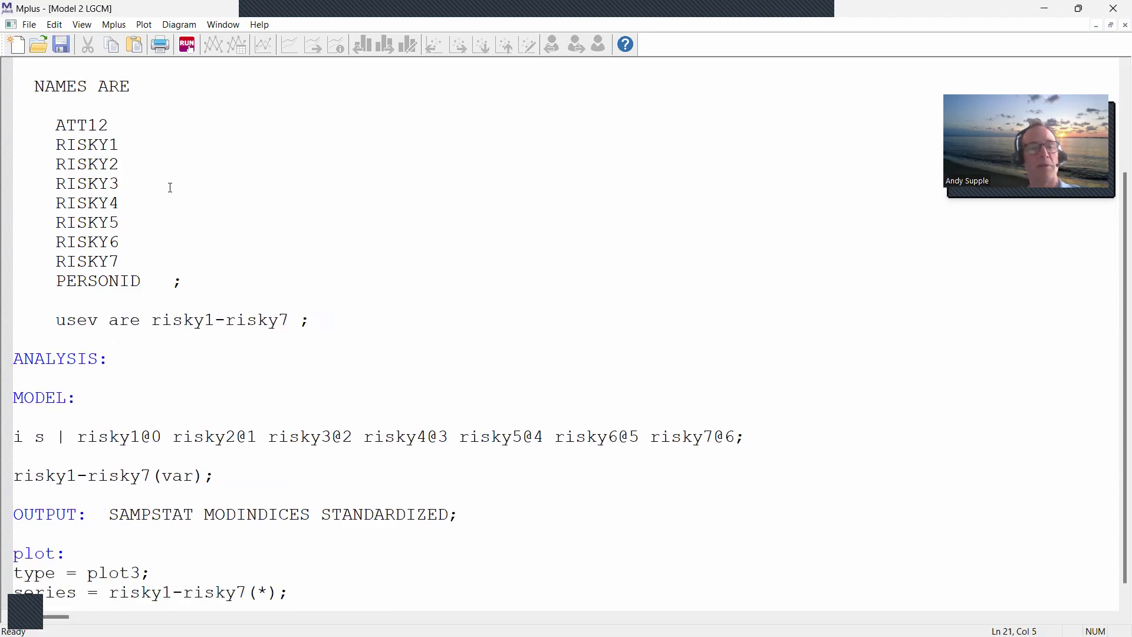
# Highlight the FILE IS Risky_Wide.dat line, the ATT12 name and the usev are risky1-risky7 statement in turn
pyautogui.scroll(3, 170, 185)
pyautogui.moveTo(26, 130); pyautogui.dragTo(277, 130)
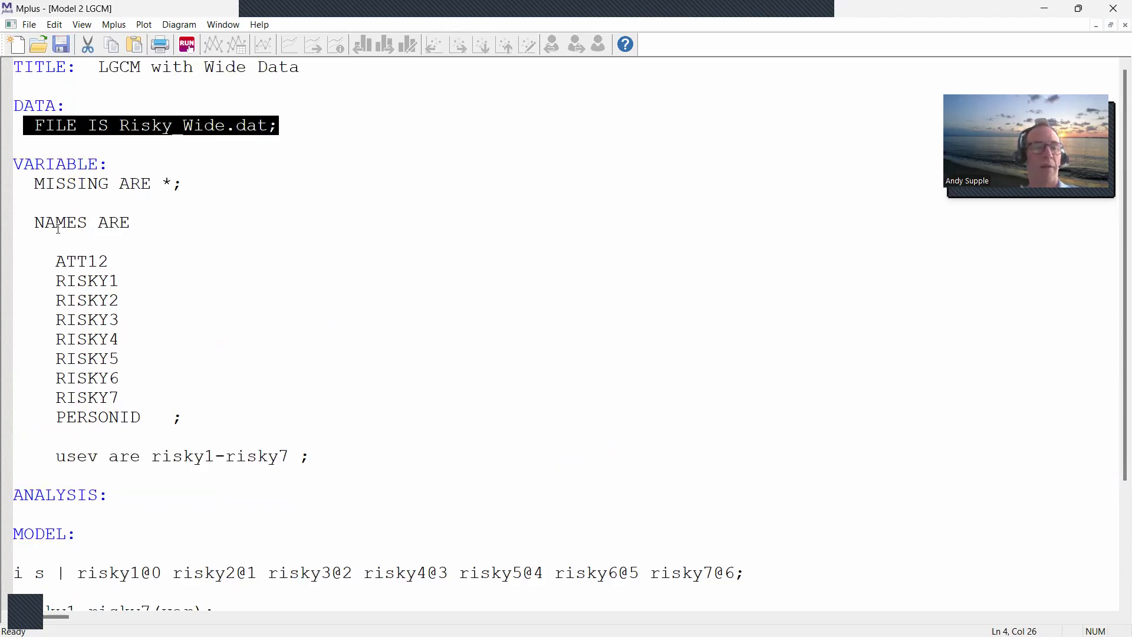
pyautogui.moveTo(65, 261); pyautogui.dragTo(141, 261)
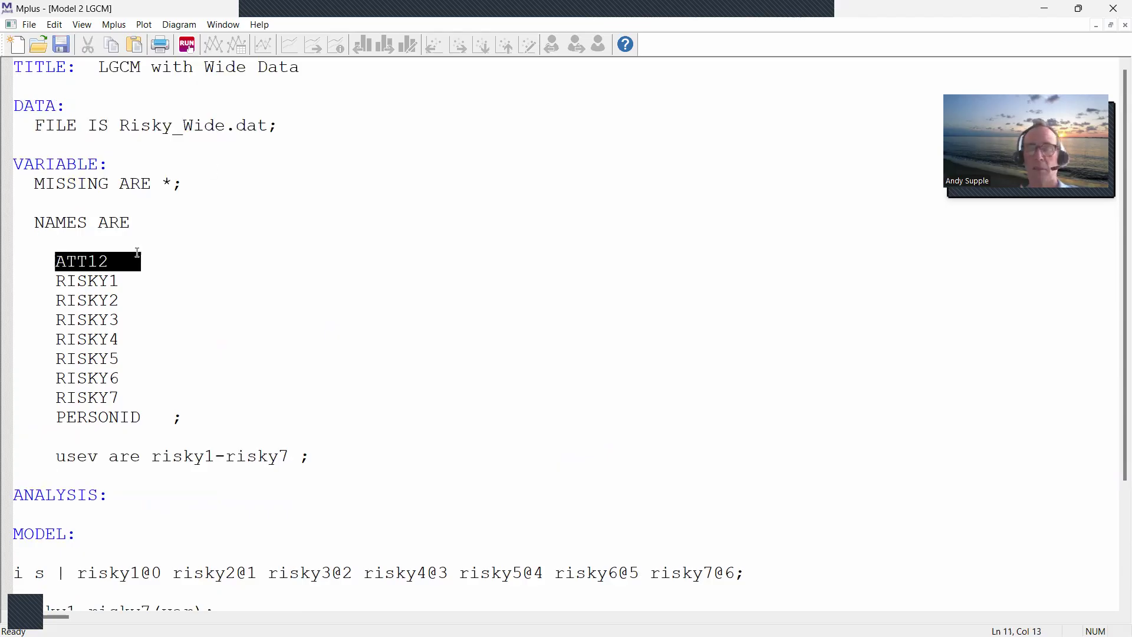
pyautogui.click(87, 281)
pyautogui.moveTo(53, 284); pyautogui.dragTo(290, 456)
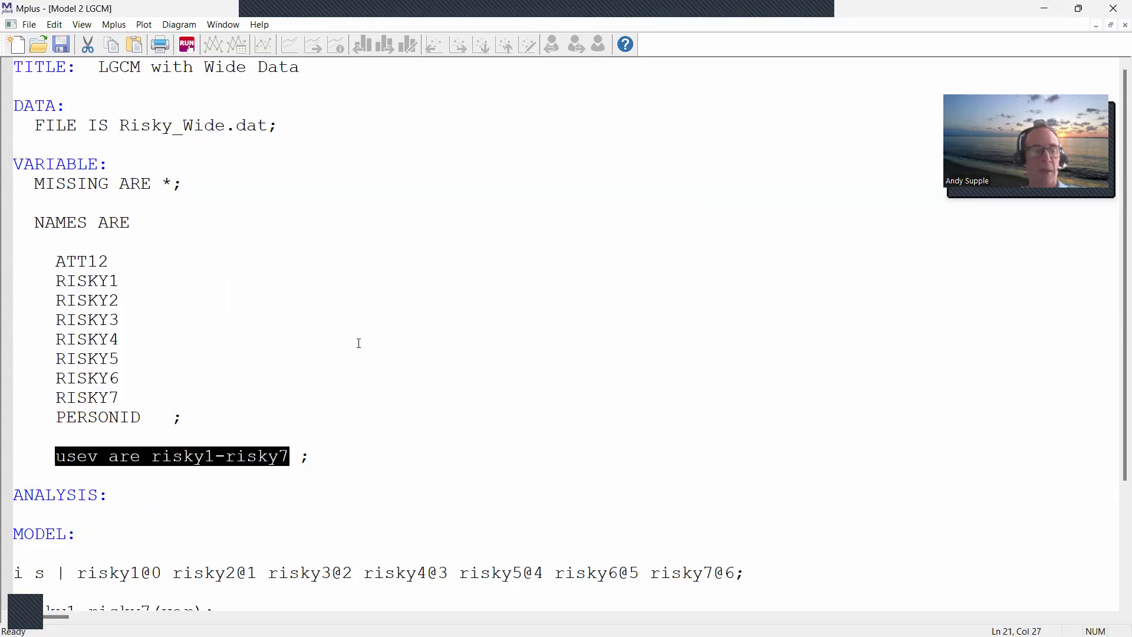
# Highlight the growth factor names i and s at the start of the growth statement under MODEL
pyautogui.scroll(-3, 359, 343)
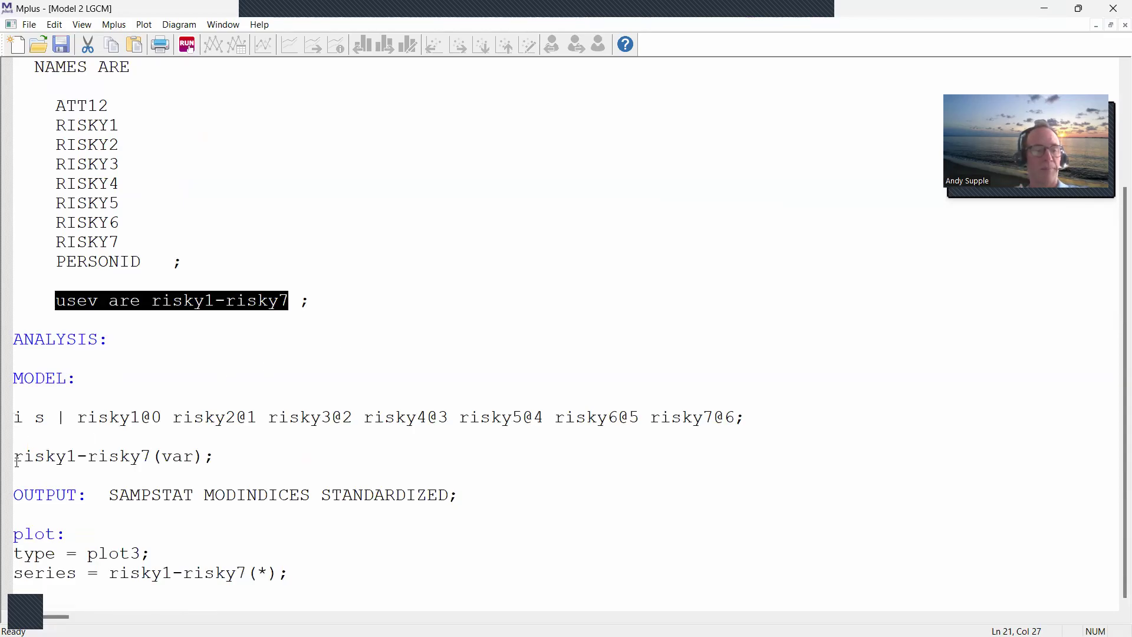
pyautogui.moveTo(18, 418); pyautogui.dragTo(47, 422)
pyautogui.click(52, 426)
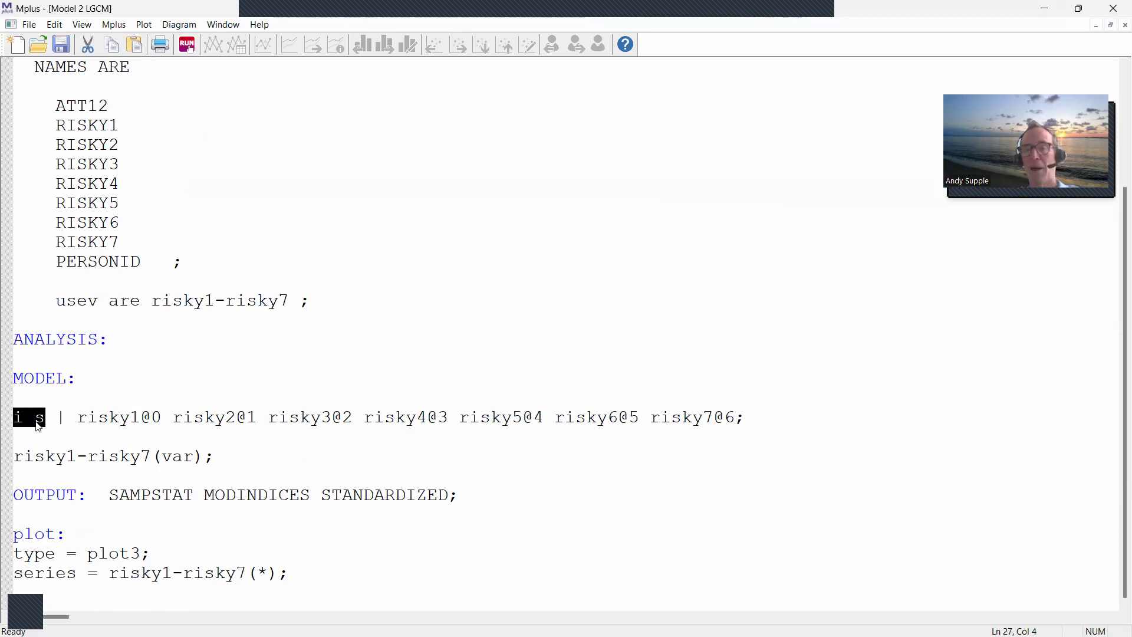
# Try intercept as the name of the first growth factor in the MODEL statement, and erase the added letters
pyautogui.click(24, 418)
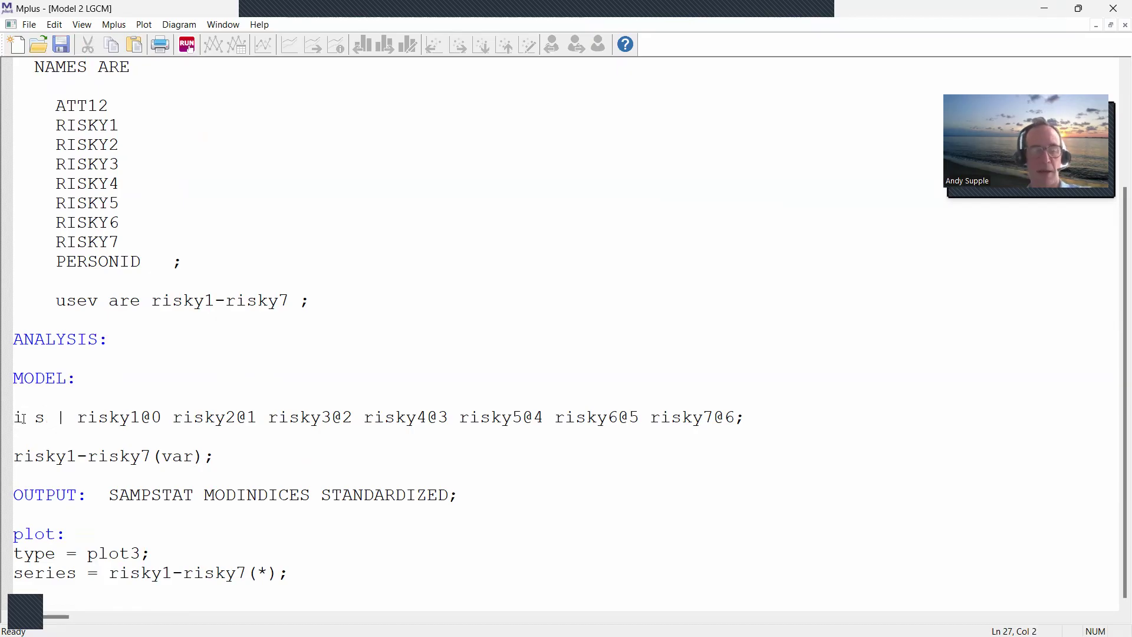
pyautogui.write('ntercept')
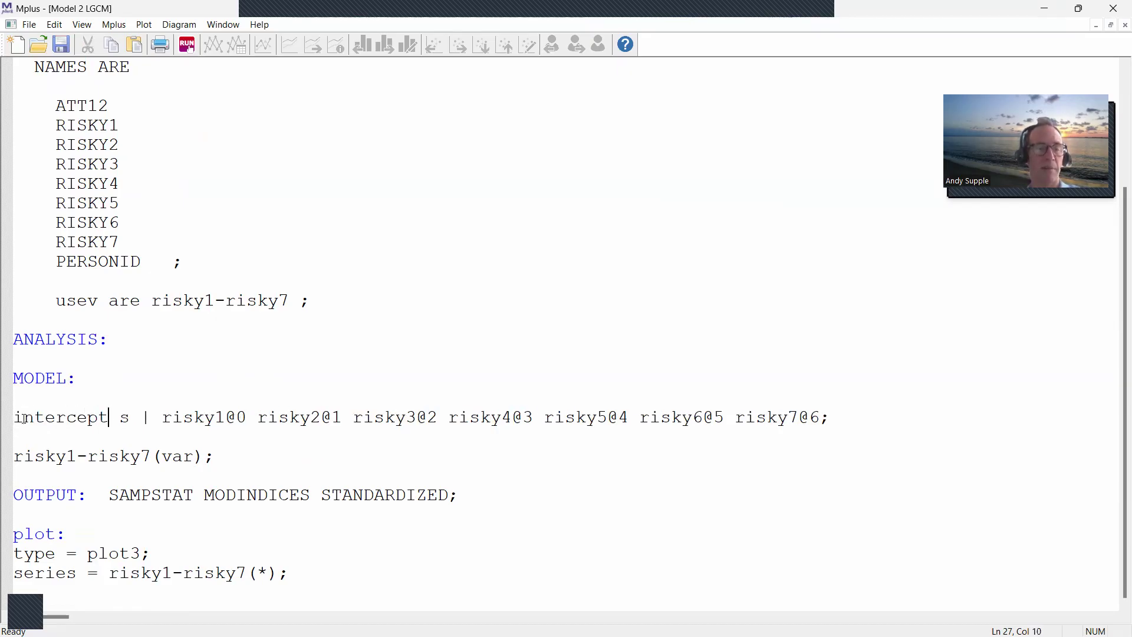
pyautogui.press('BackSpace')
pyautogui.press('BackSpace')
pyautogui.press('BackSpace')
pyautogui.press('BackSpace')
pyautogui.press('BackSpace')
pyautogui.press('BackSpace')
pyautogui.press('BackSpace')
pyautogui.press('BackSpace')
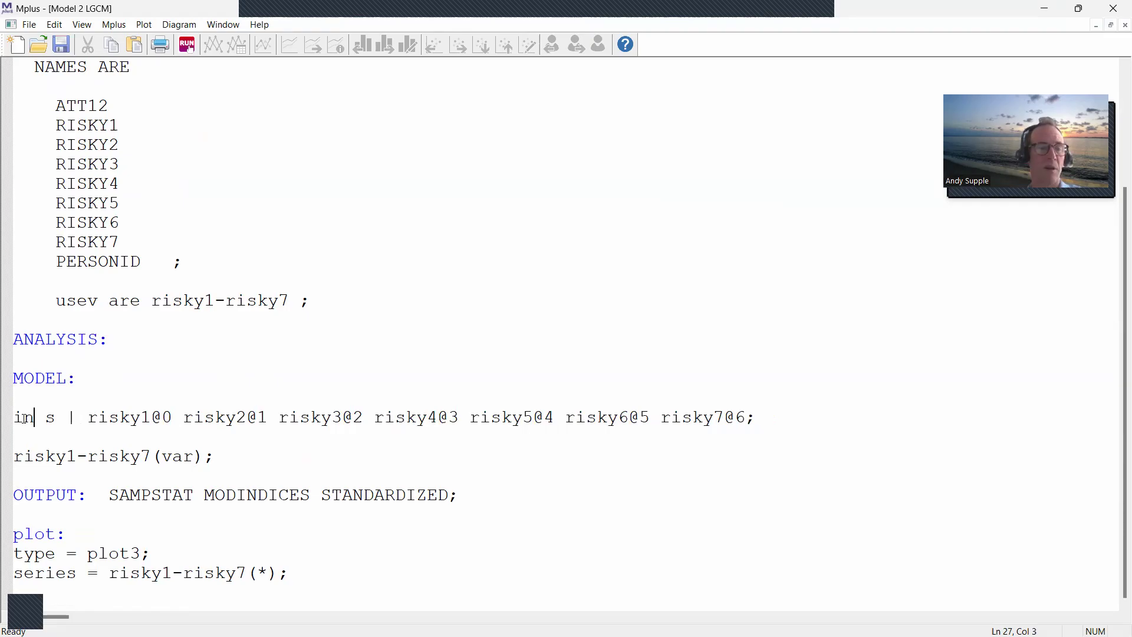
# Rename the growth factors i and s in the MODEL statement to int and slp
pyautogui.write('nt')
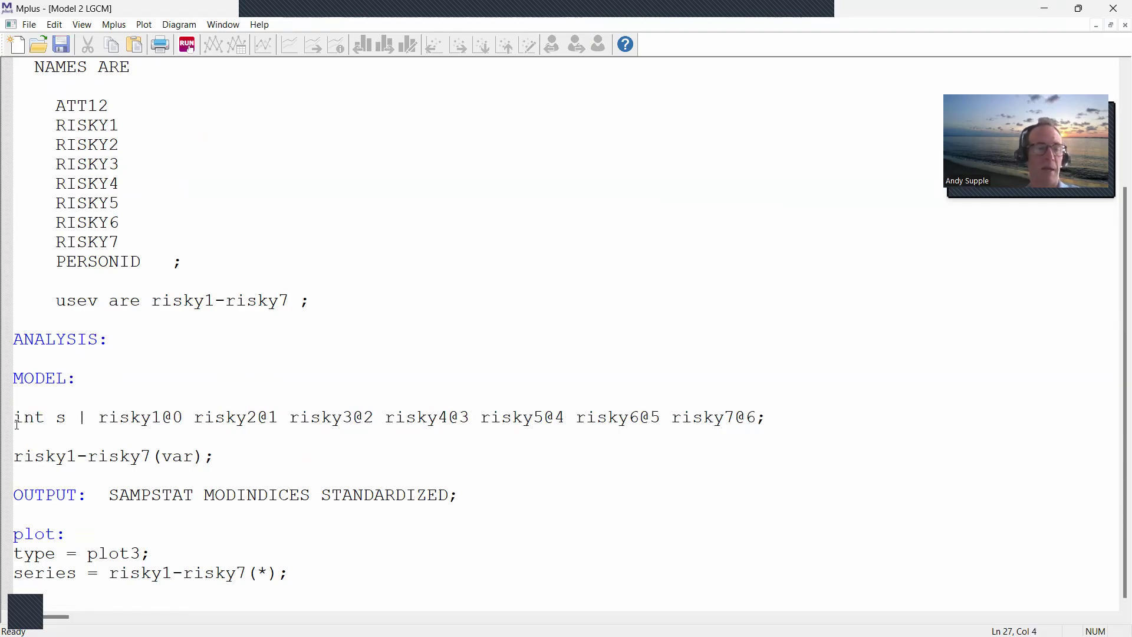
pyautogui.click(62, 417)
pyautogui.write('lp ')
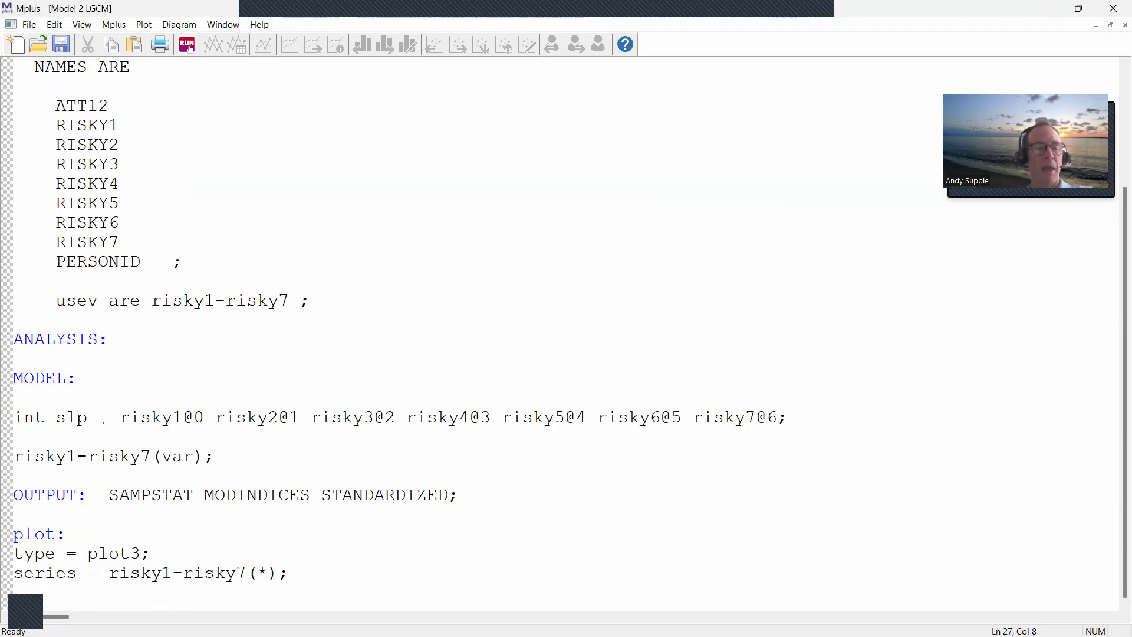
# Highlight the vertical bar and the growth factor names int slp in the growth statement
pyautogui.write('|')
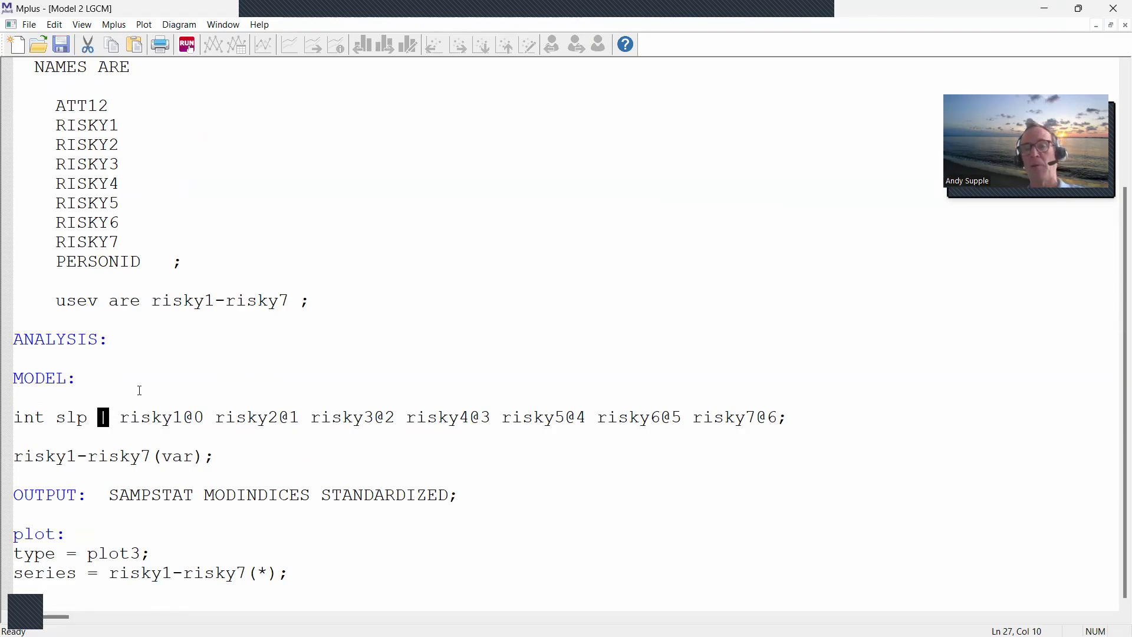
pyautogui.click(78, 419)
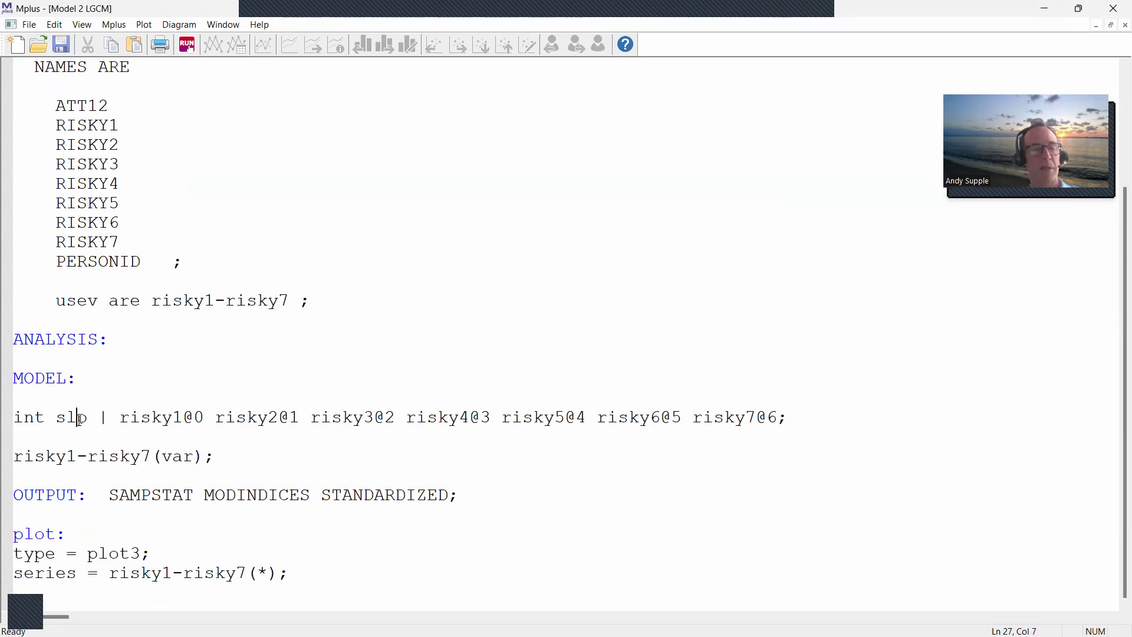
pyautogui.moveTo(86, 419); pyautogui.dragTo(12, 420)
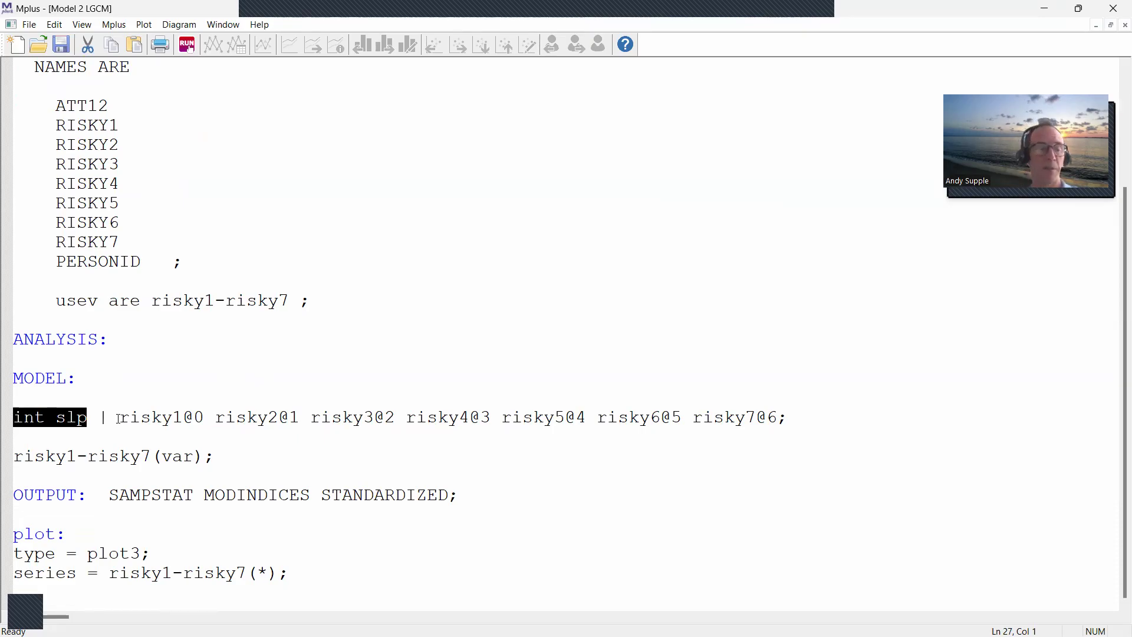
# Highlight the risky1 variable and its @0 time score in the growth statement
pyautogui.click(121, 418)
pyautogui.moveTo(122, 418); pyautogui.dragTo(199, 424)
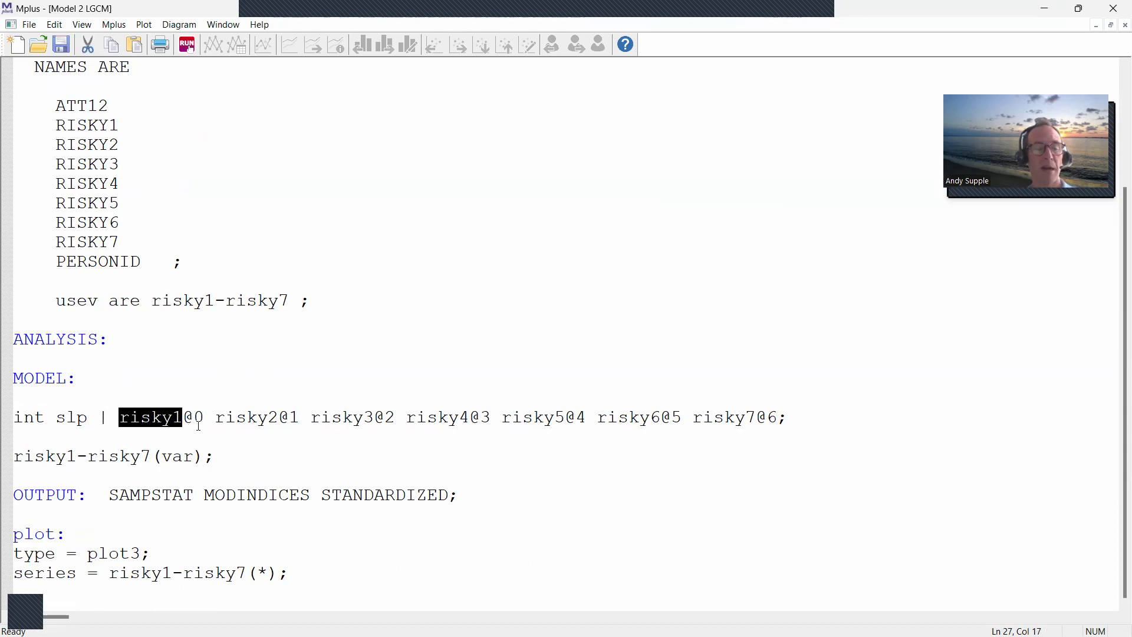
pyautogui.click(199, 424)
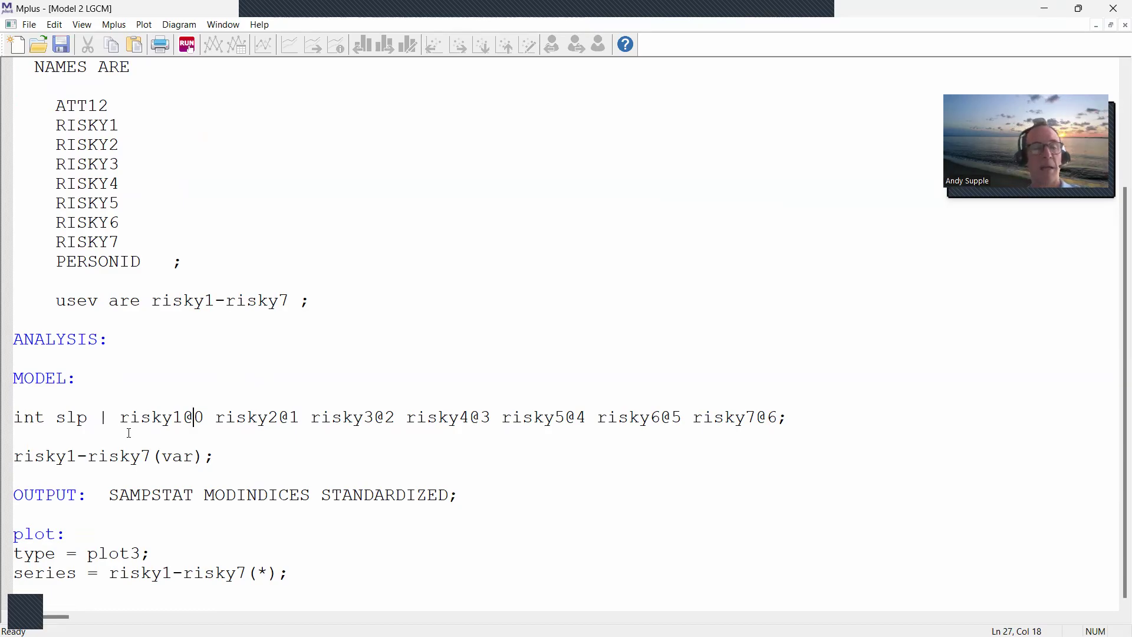
pyautogui.moveTo(120, 419); pyautogui.dragTo(164, 425)
pyautogui.click(184, 423)
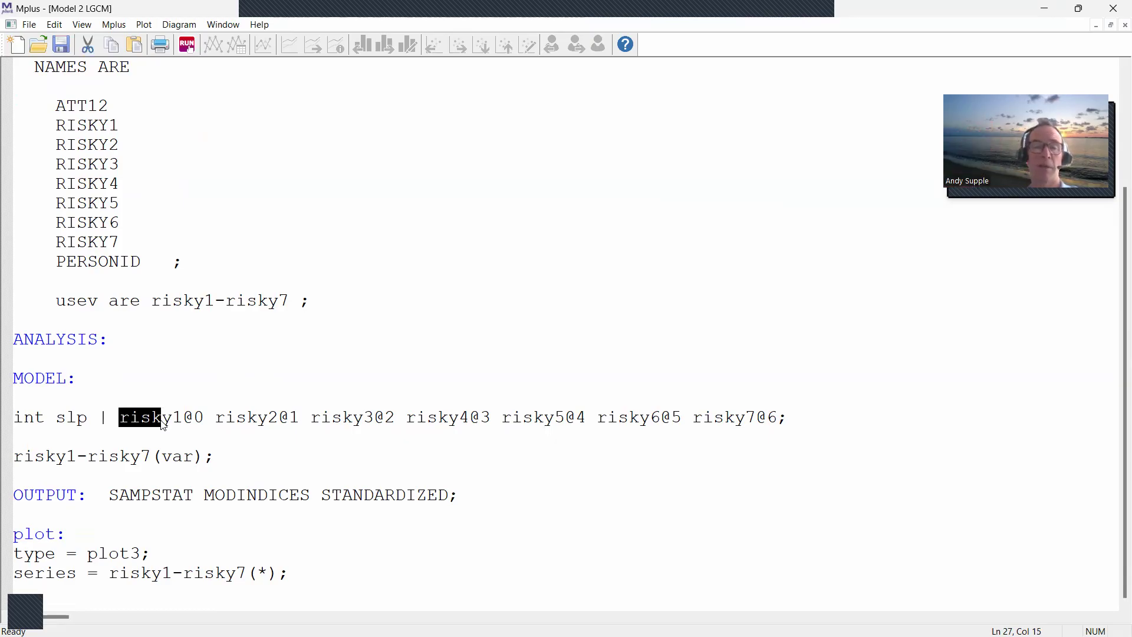
pyautogui.click(121, 431)
pyautogui.moveTo(120, 420); pyautogui.dragTo(183, 417)
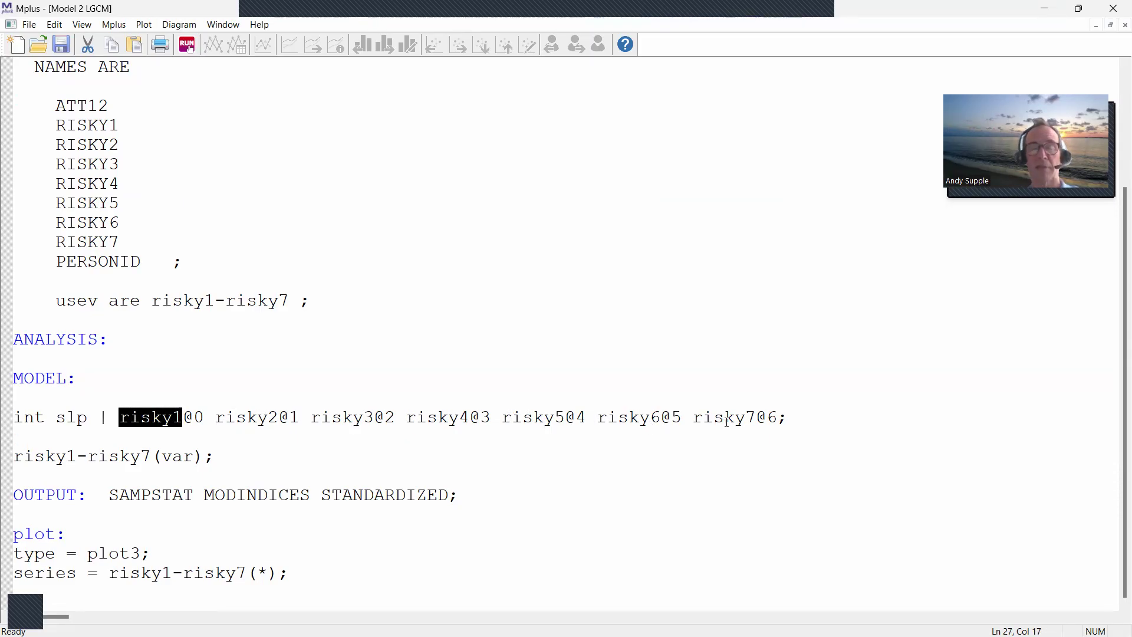
pyautogui.click(188, 417)
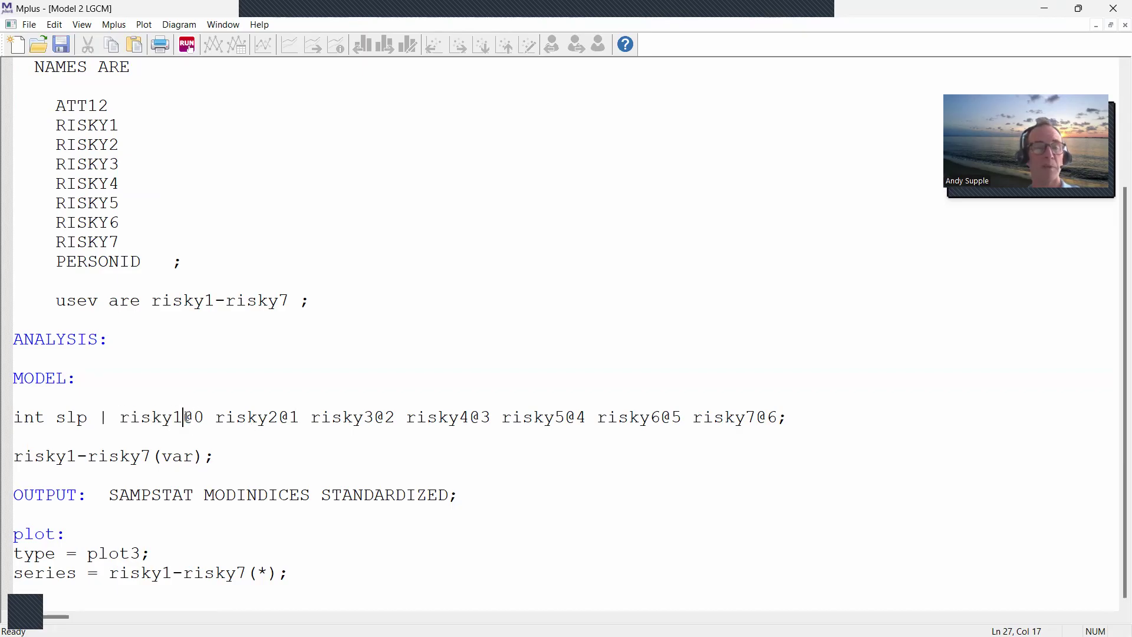
pyautogui.moveTo(185, 418); pyautogui.dragTo(206, 418)
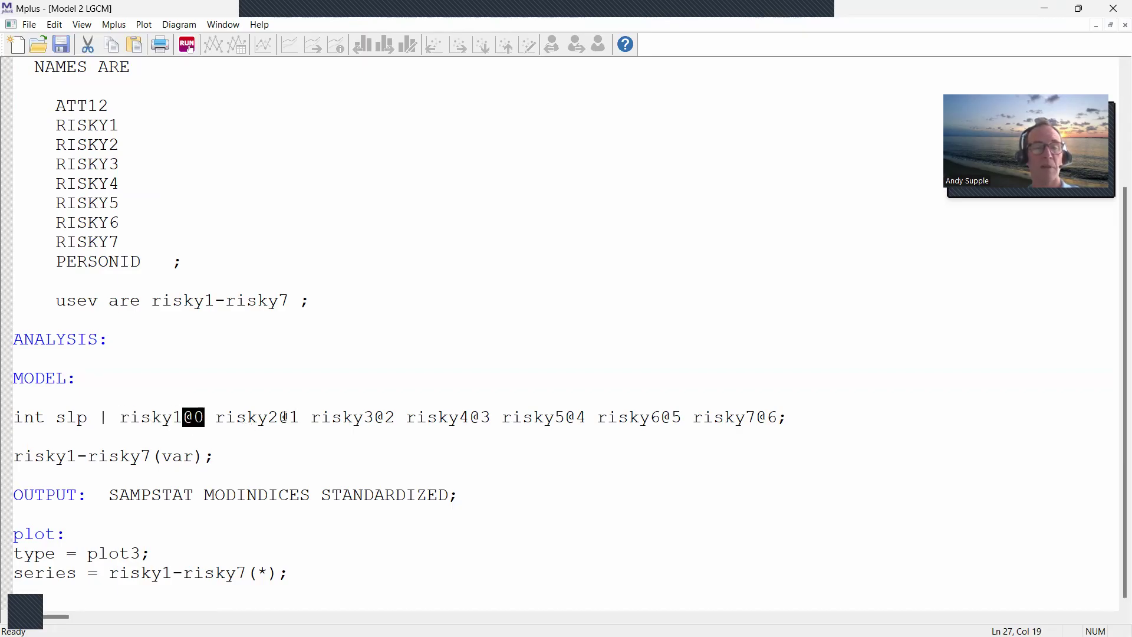
# Highlight the @1 time score of risky2, the factor names int and slp, and risky1@0 in the growth statement
pyautogui.moveTo(279, 418); pyautogui.dragTo(309, 417)
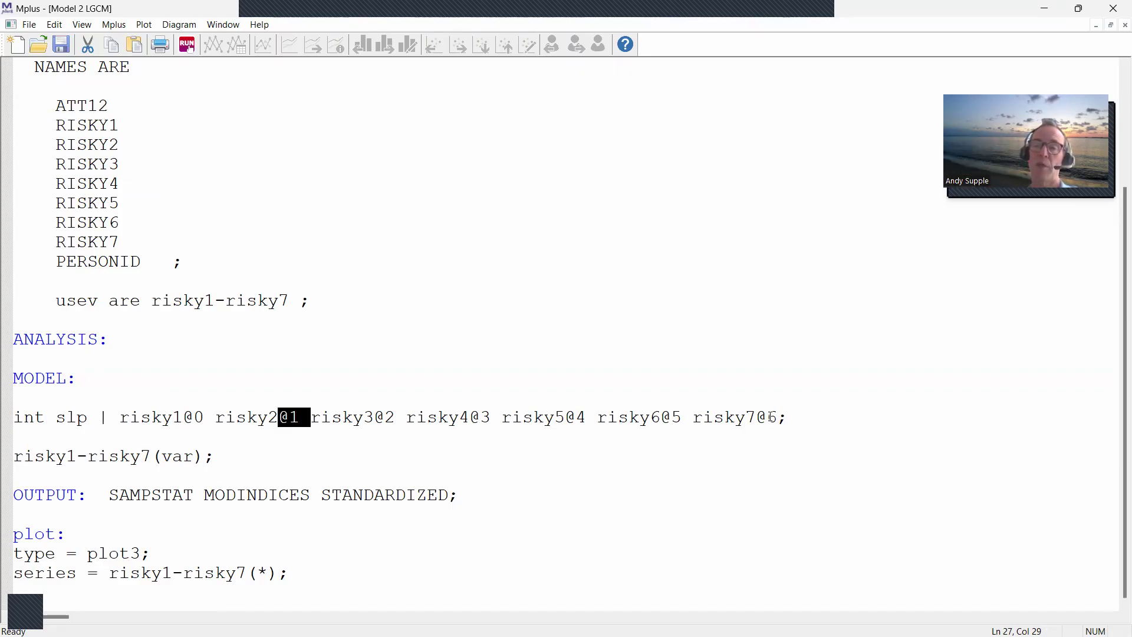
pyautogui.moveTo(45, 422); pyautogui.dragTo(14, 422)
pyautogui.click(45, 422)
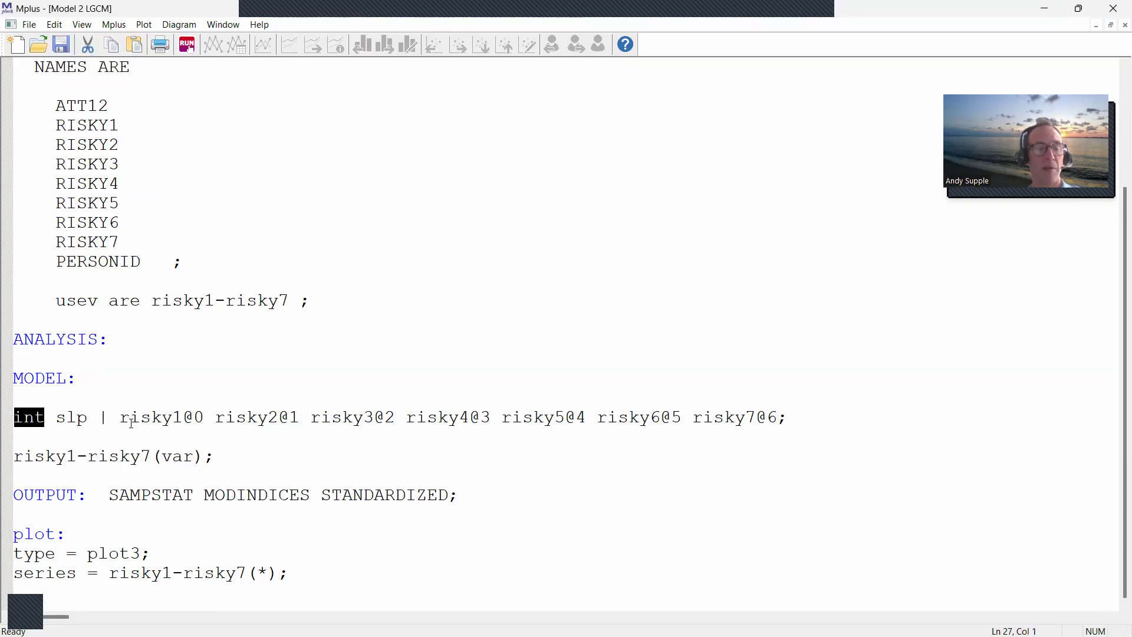
pyautogui.moveTo(205, 418); pyautogui.dragTo(120, 422)
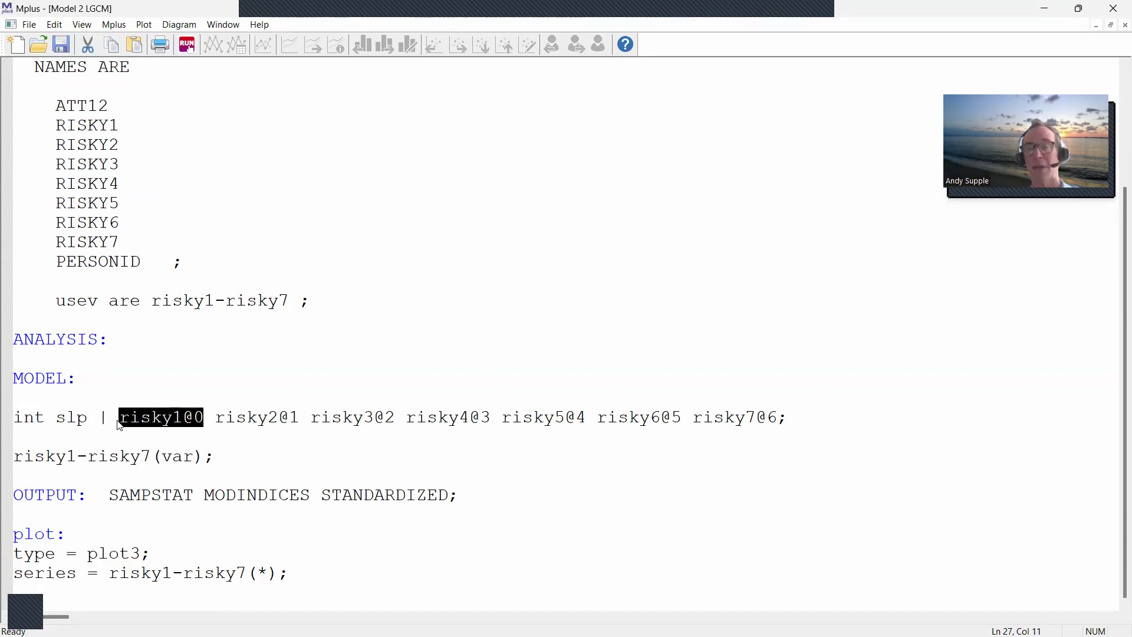
pyautogui.moveTo(87, 418); pyautogui.dragTo(55, 418)
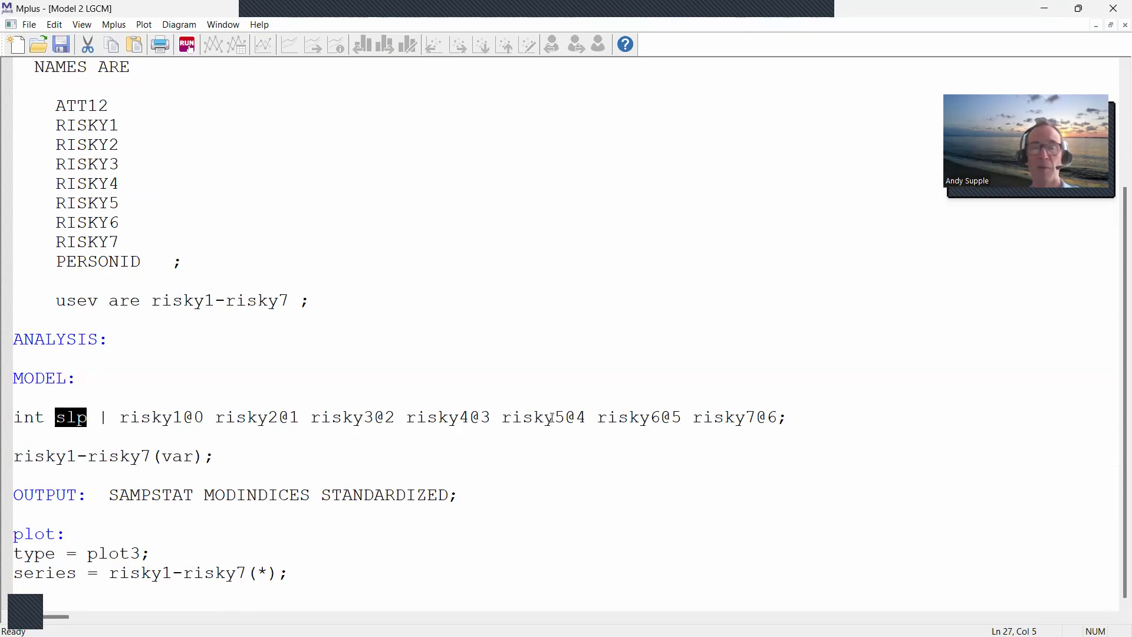
# Highlight the full list of indicators with their time scores, risky1@0 through risky7@6, in the growth statement
pyautogui.moveTo(195, 417); pyautogui.dragTo(663, 424)
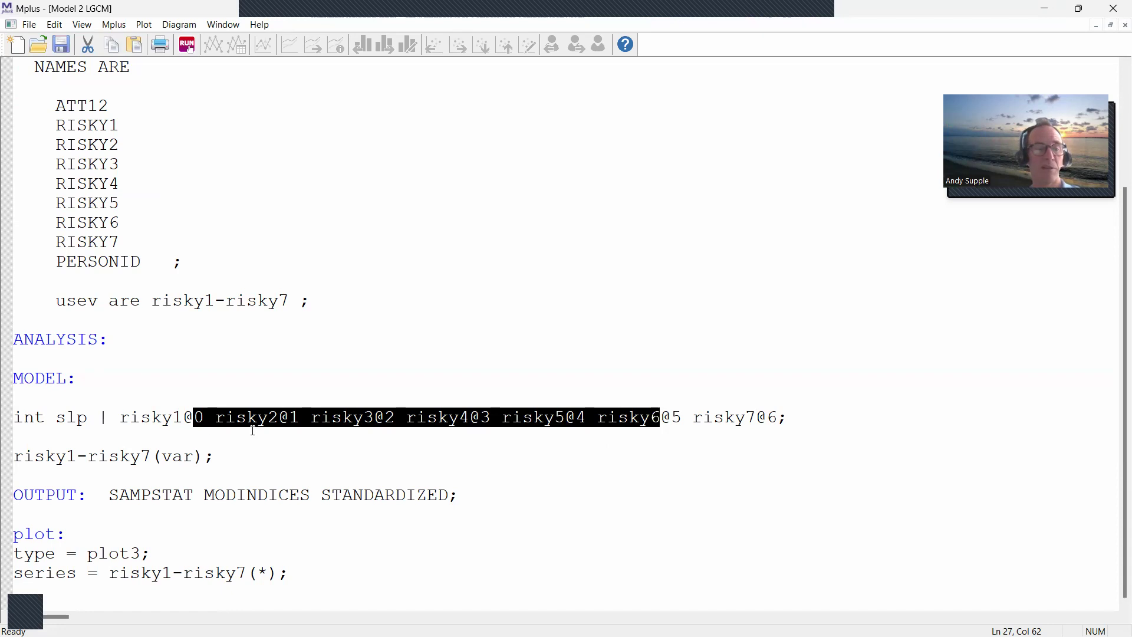
pyautogui.click(177, 430)
pyautogui.moveTo(121, 419); pyautogui.dragTo(779, 420)
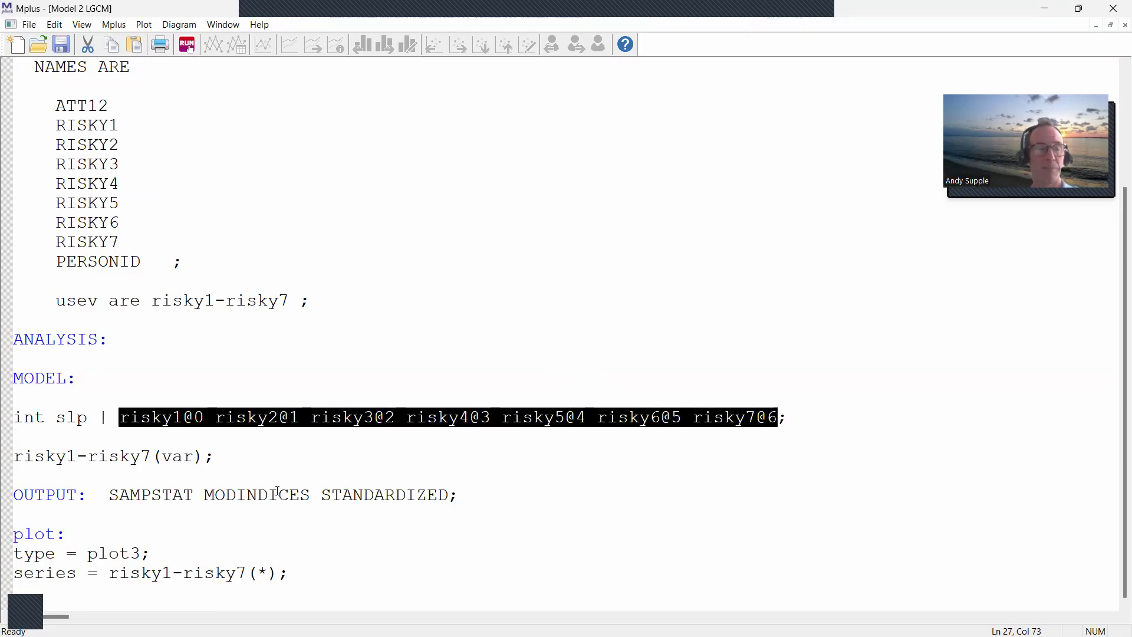
# Comment out the risky1-risky7(var) residual variance line in the MODEL section with an exclamation mark
pyautogui.moveTo(15, 458); pyautogui.dragTo(151, 460)
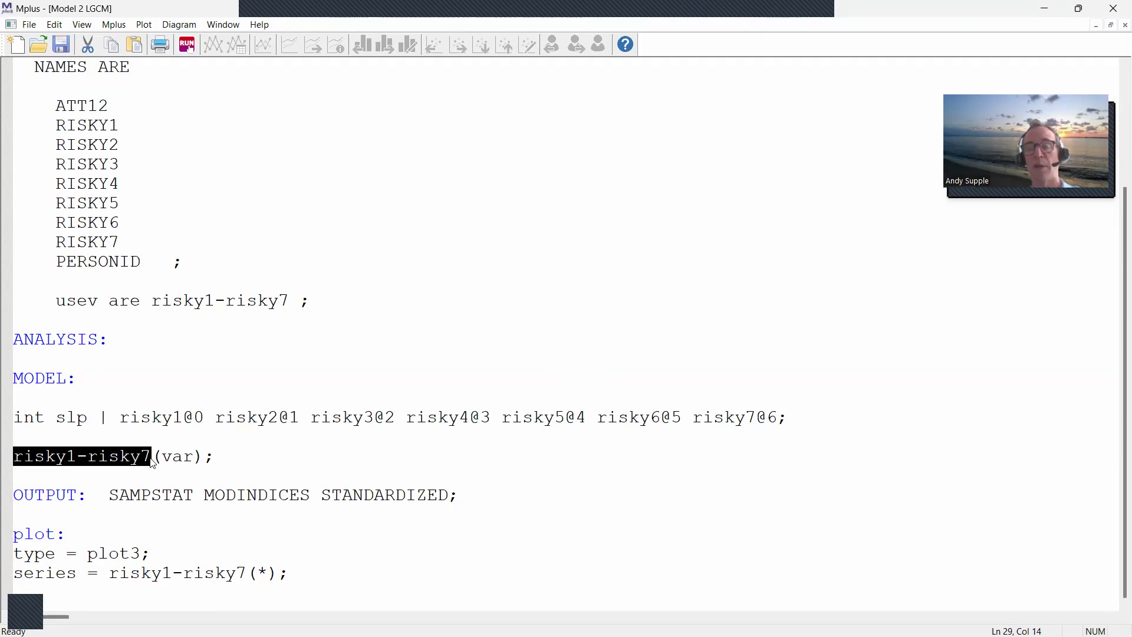
pyautogui.click(119, 459)
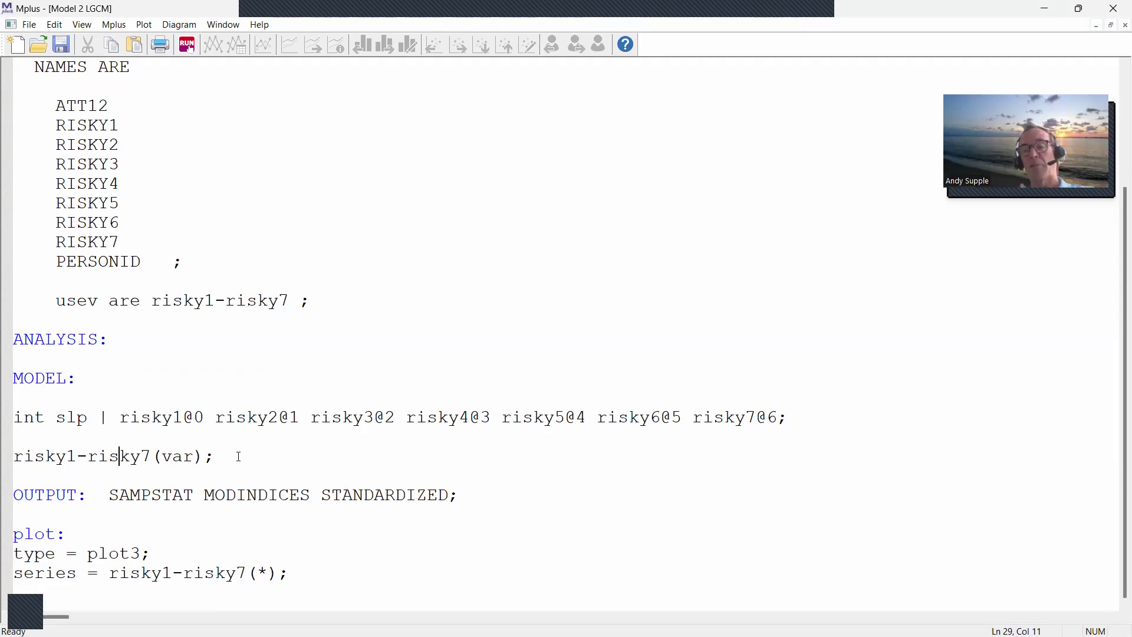
pyautogui.click(16, 458)
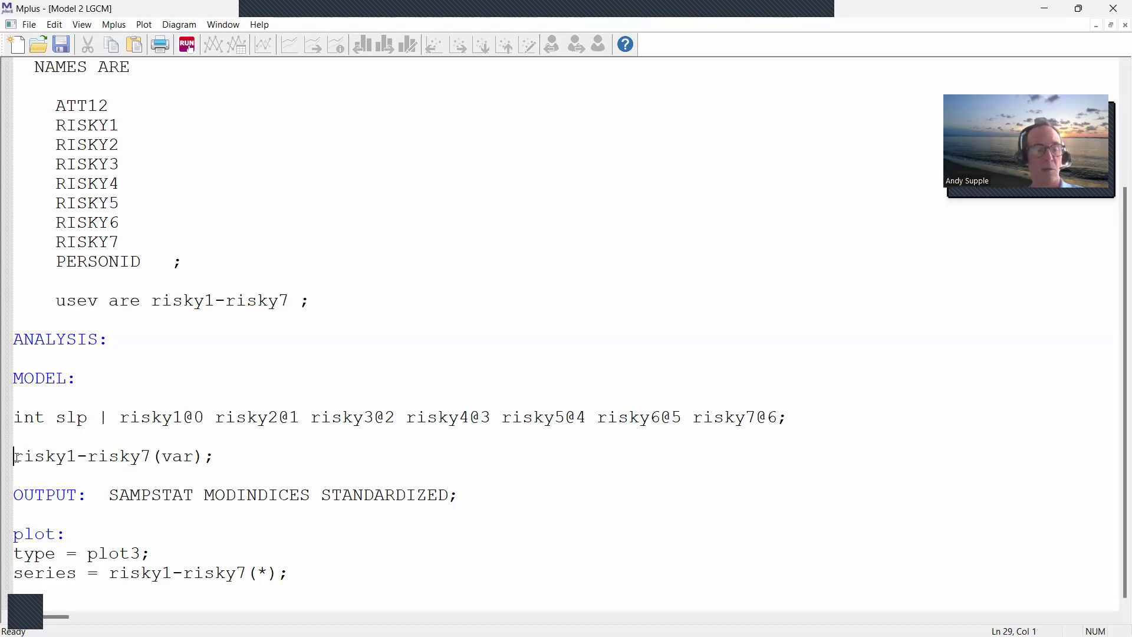
pyautogui.write('!')
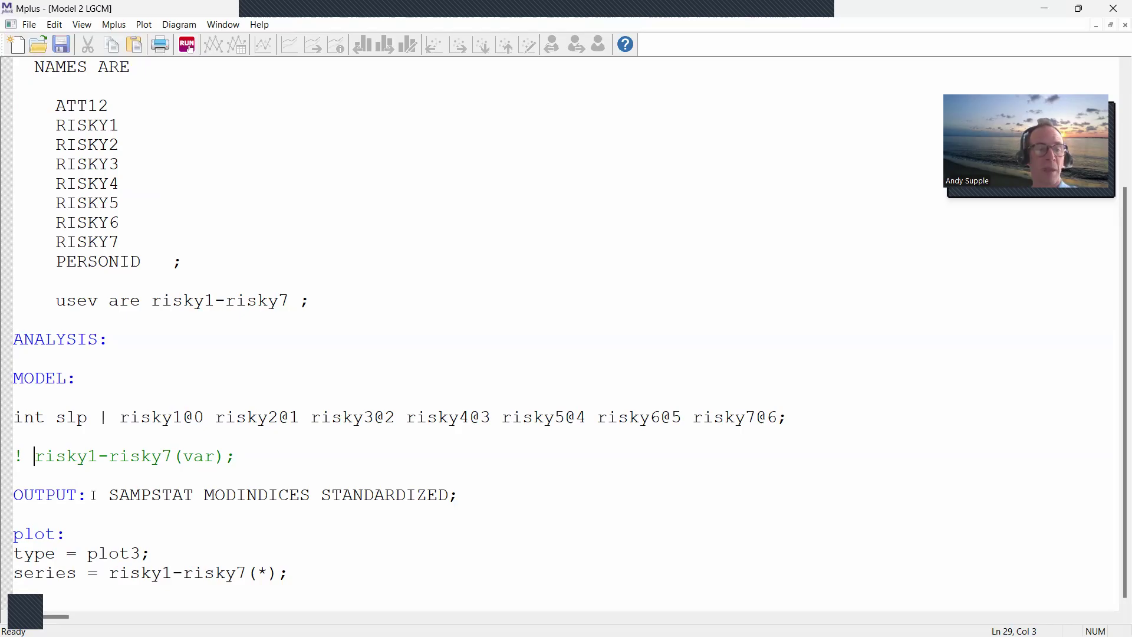
# Highlight the MODINDICES and STANDARDIZED output options and the whole plot block of the input
pyautogui.moveTo(111, 494); pyautogui.dragTo(301, 496)
pyautogui.click(211, 497)
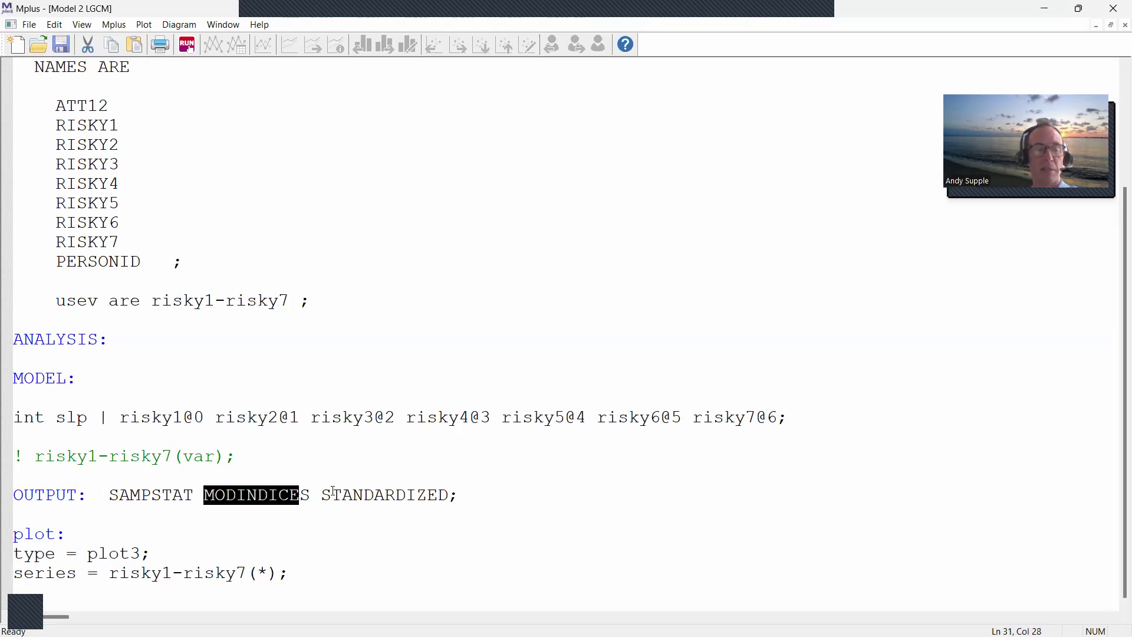
pyautogui.click(290, 495)
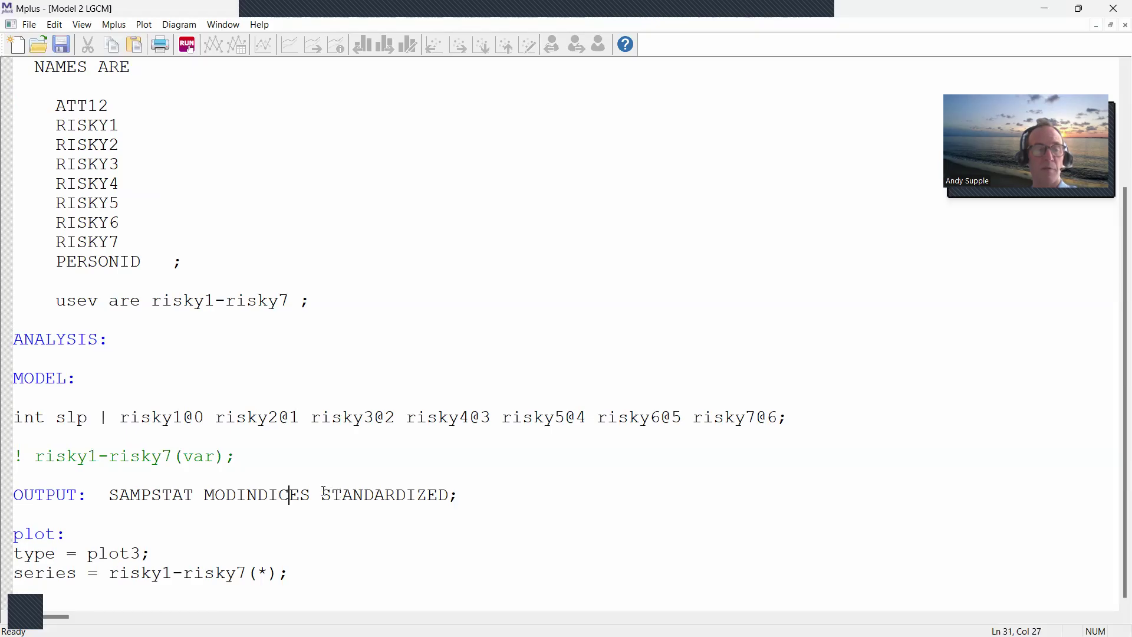
pyautogui.moveTo(321, 495); pyautogui.dragTo(448, 496)
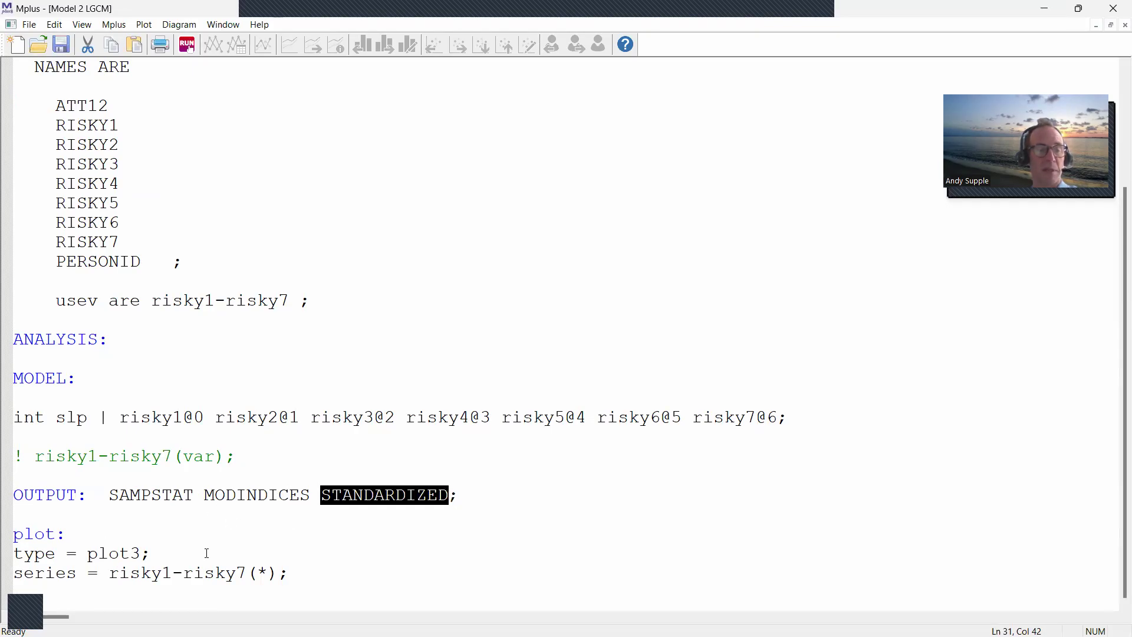
pyautogui.moveTo(303, 573); pyautogui.dragTo(3, 543)
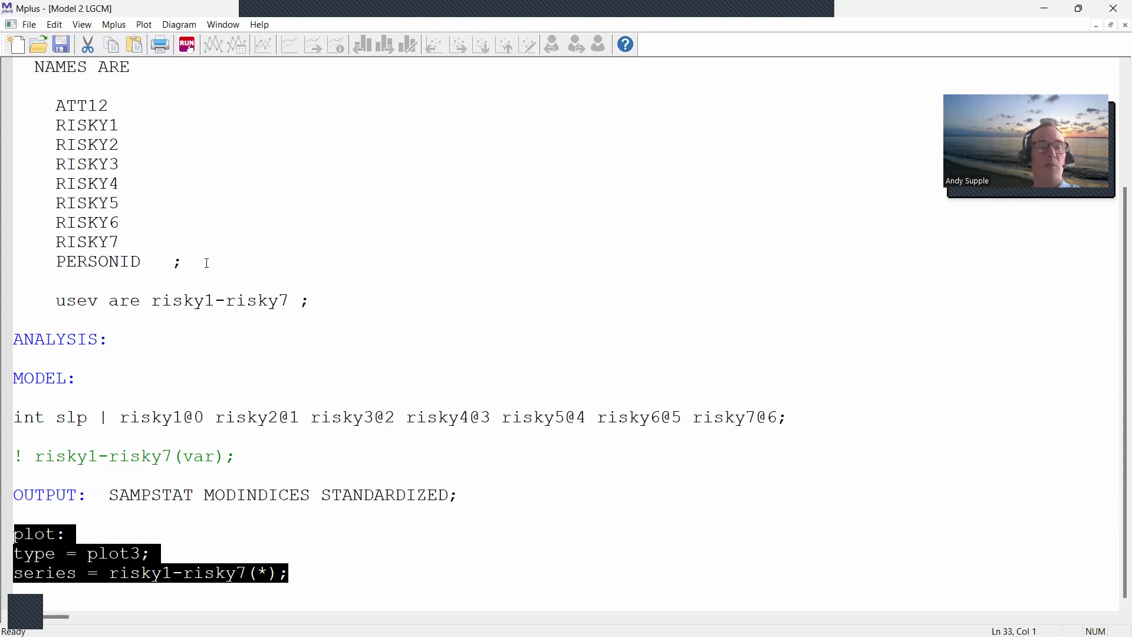
# Run the Model 2 LGCM input, saving the changes to the file
pyautogui.scroll(3, 200, 220)
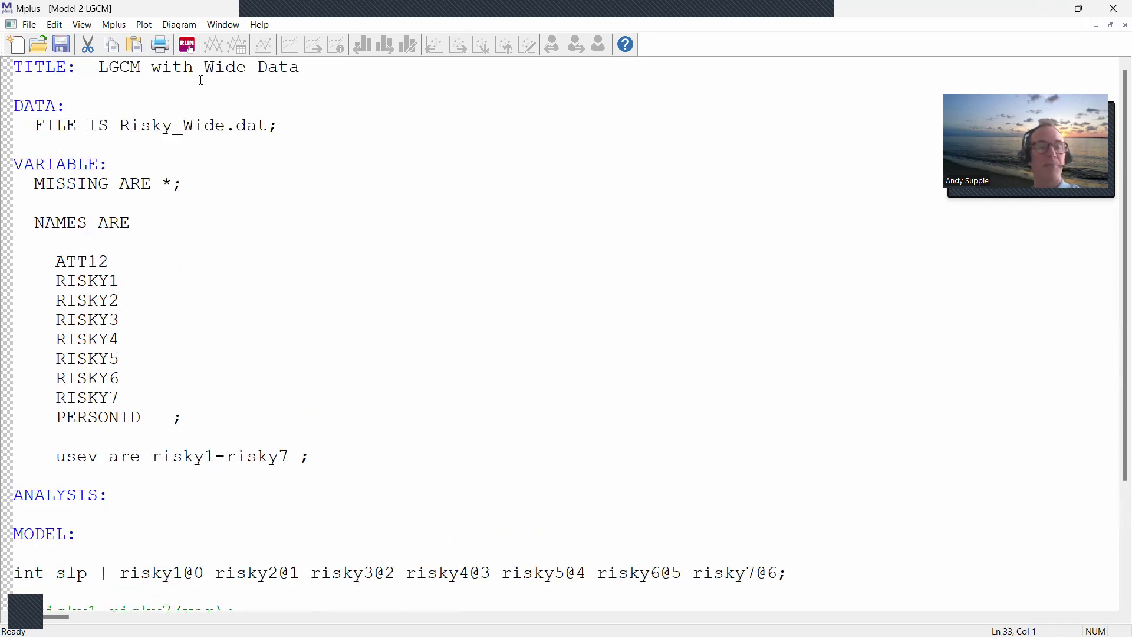
pyautogui.click(187, 44)
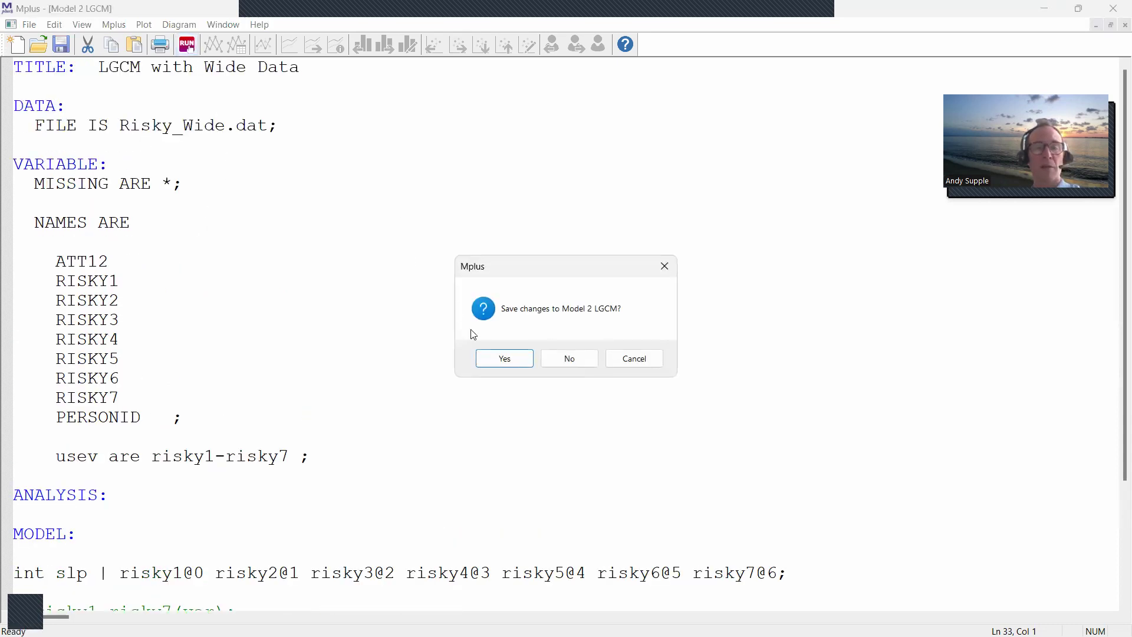
pyautogui.click(498, 359)
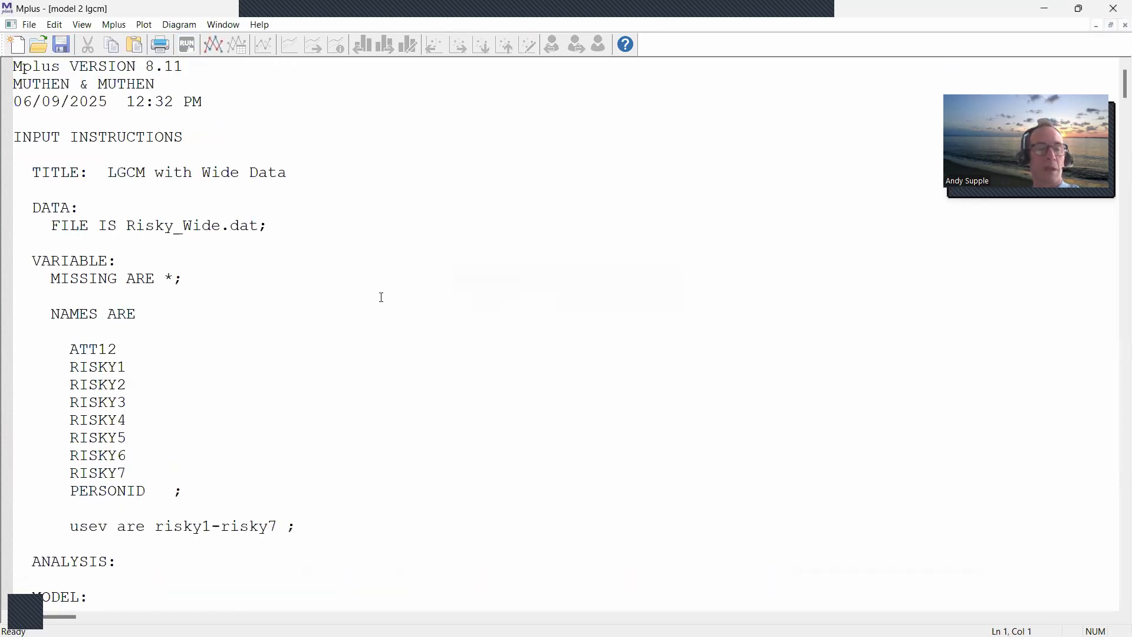
# Review the output from the number of observations through the sample statistics and correlations to the model fit information
pyautogui.scroll(-14, 382, 298)
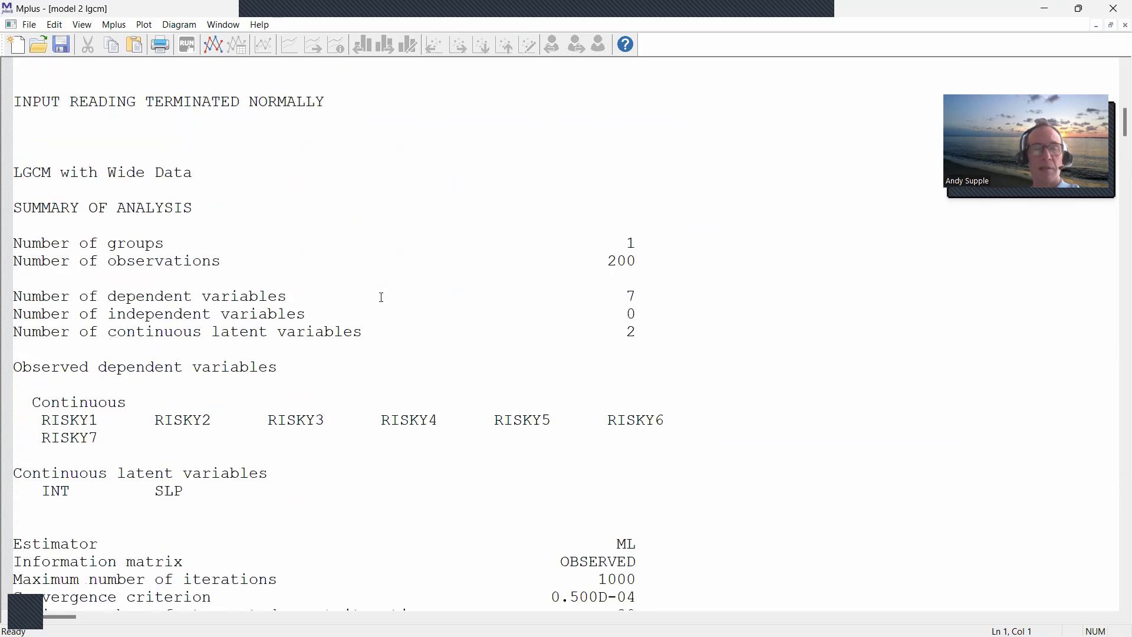
pyautogui.moveTo(570, 260); pyautogui.dragTo(675, 256)
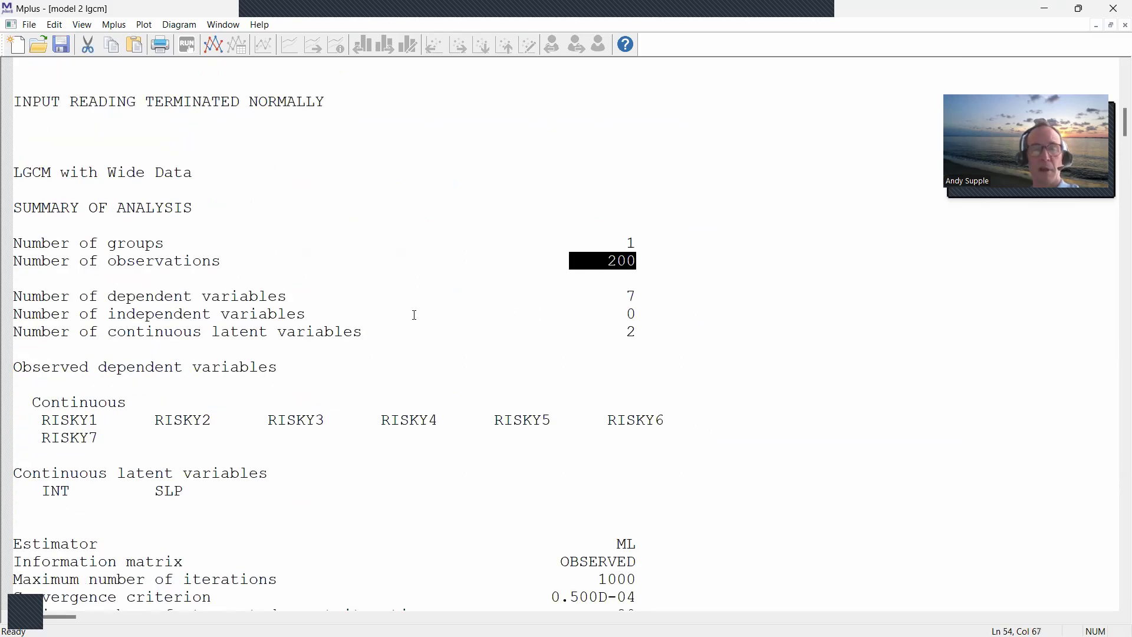
pyautogui.scroll(-10, 442, 308)
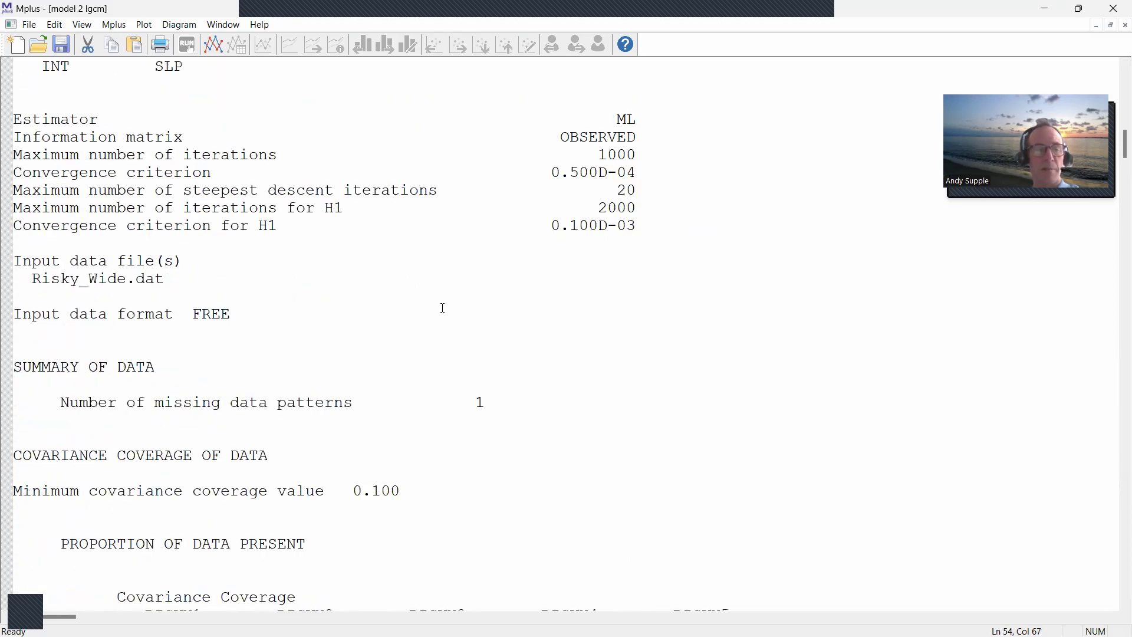
pyautogui.scroll(-14, 443, 308)
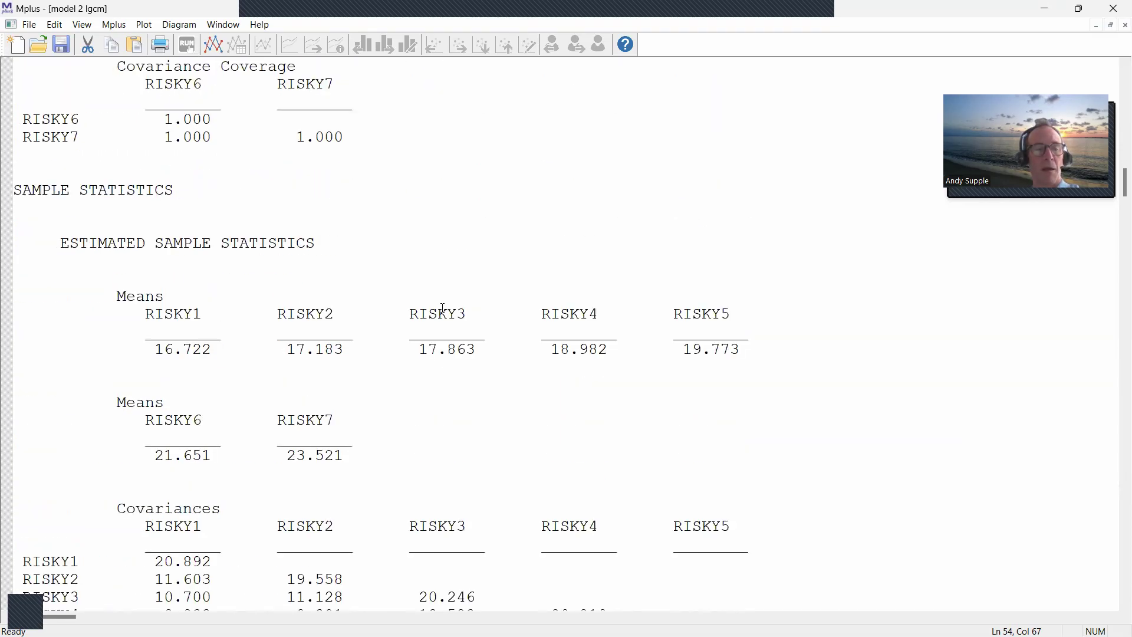
pyautogui.scroll(-16, 443, 308)
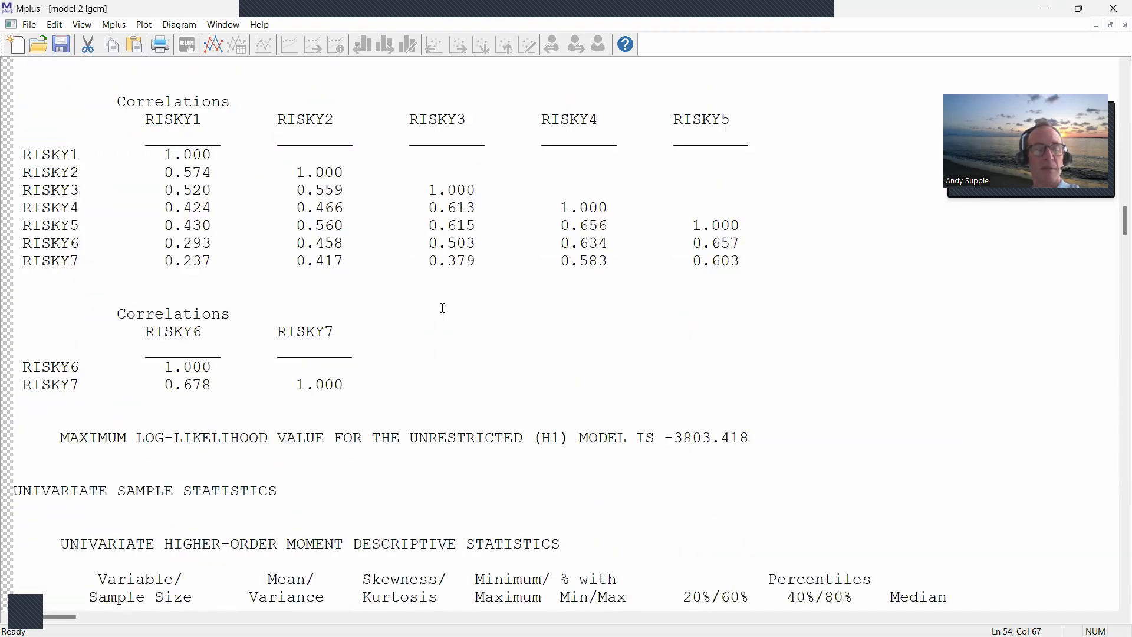
pyautogui.scroll(-2, 443, 307)
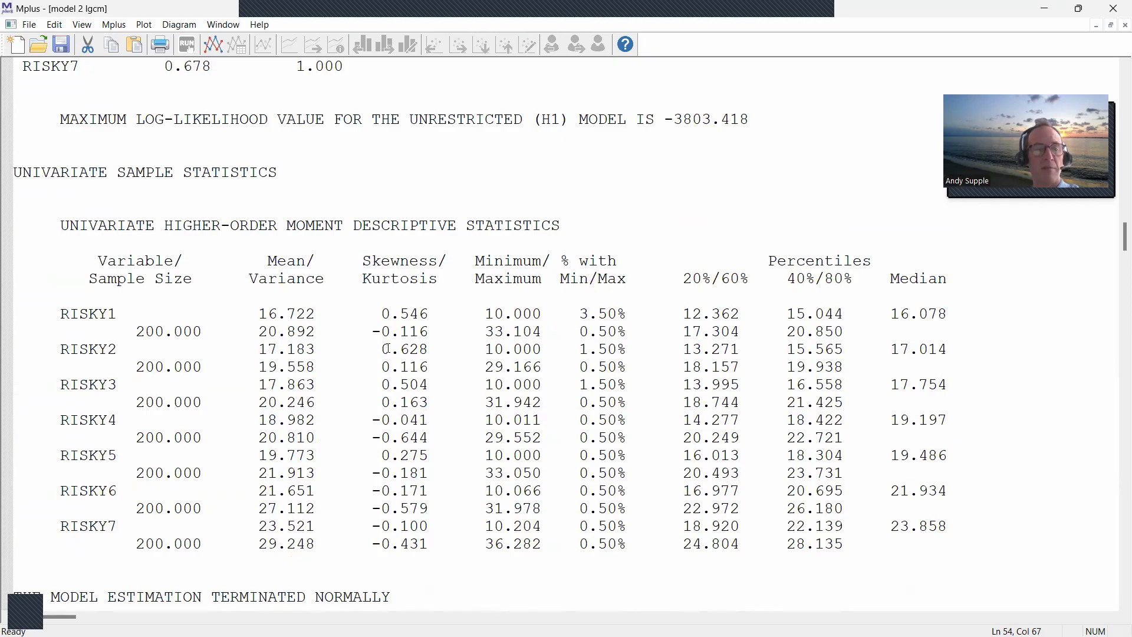
pyautogui.scroll(-8, 386, 349)
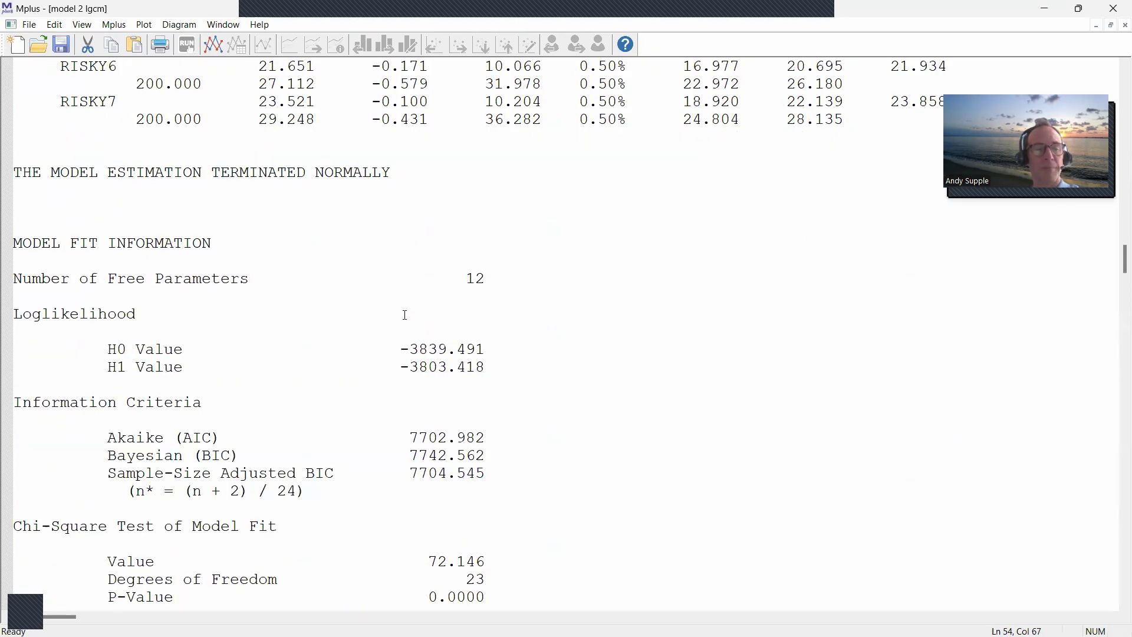
pyautogui.scroll(-2, 354, 301)
pyautogui.scroll(-2, 377, 248)
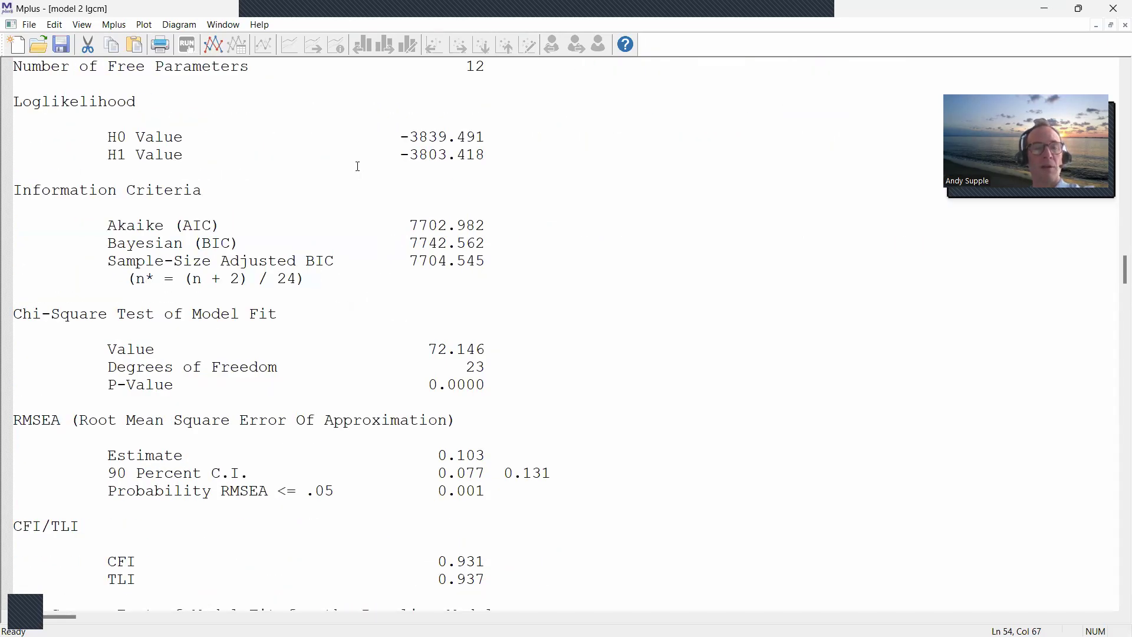
# Highlight the loglikelihood and information criteria, then the chi-square test values and p-value in the model fit section
pyautogui.moveTo(21, 105); pyautogui.dragTo(511, 288)
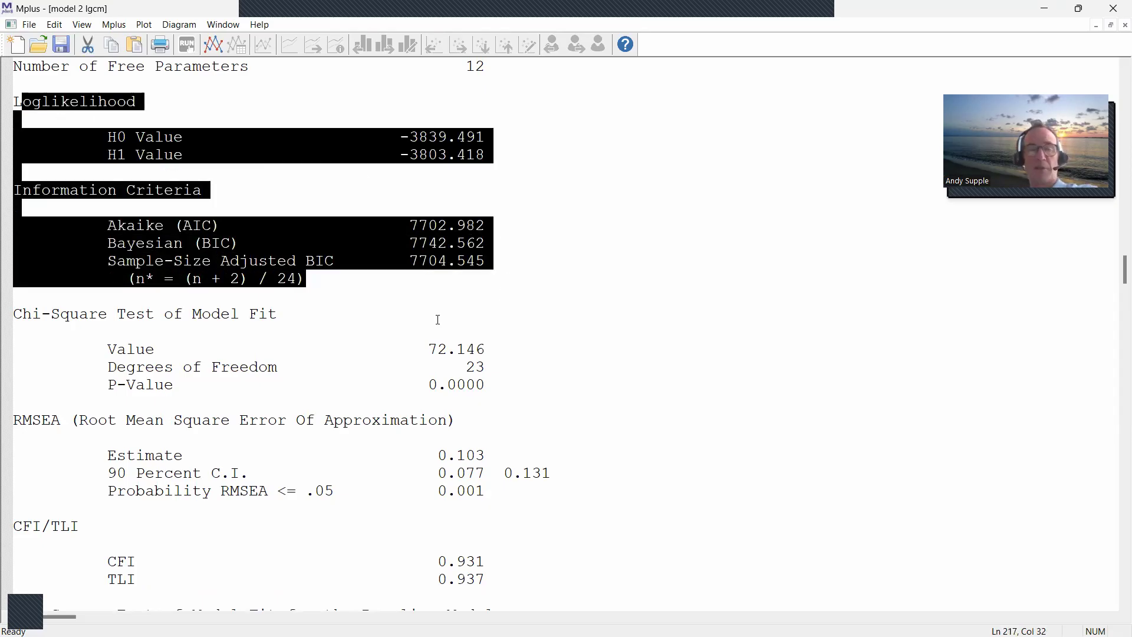
pyautogui.click(423, 348)
pyautogui.keyDown('shift'); pyautogui.click(528, 384); pyautogui.keyUp('shift')
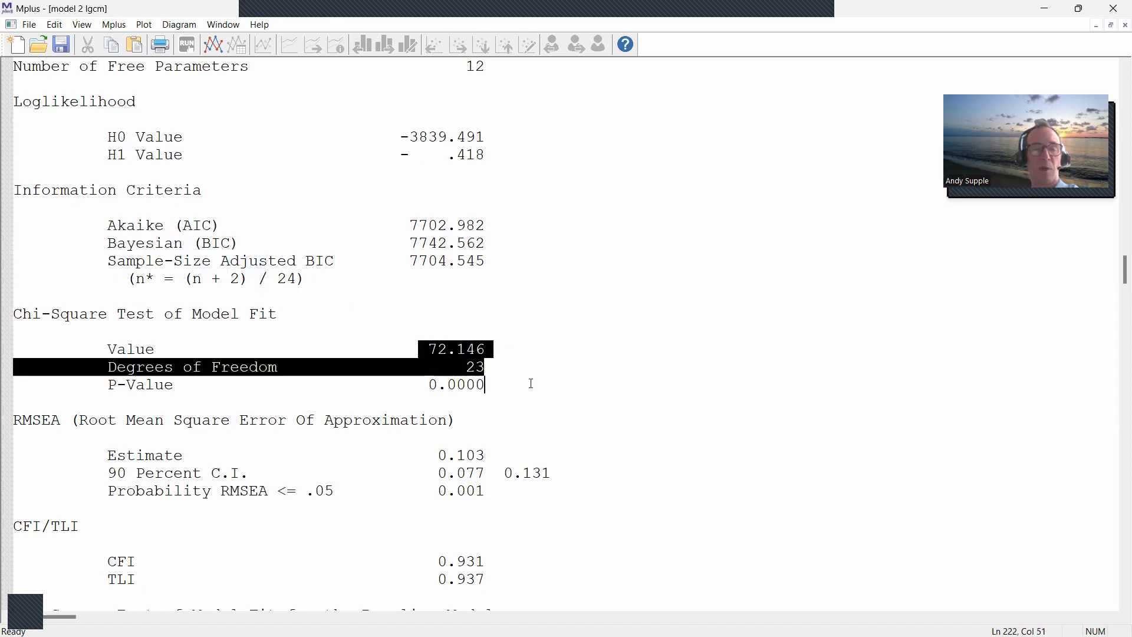
pyautogui.click(544, 327)
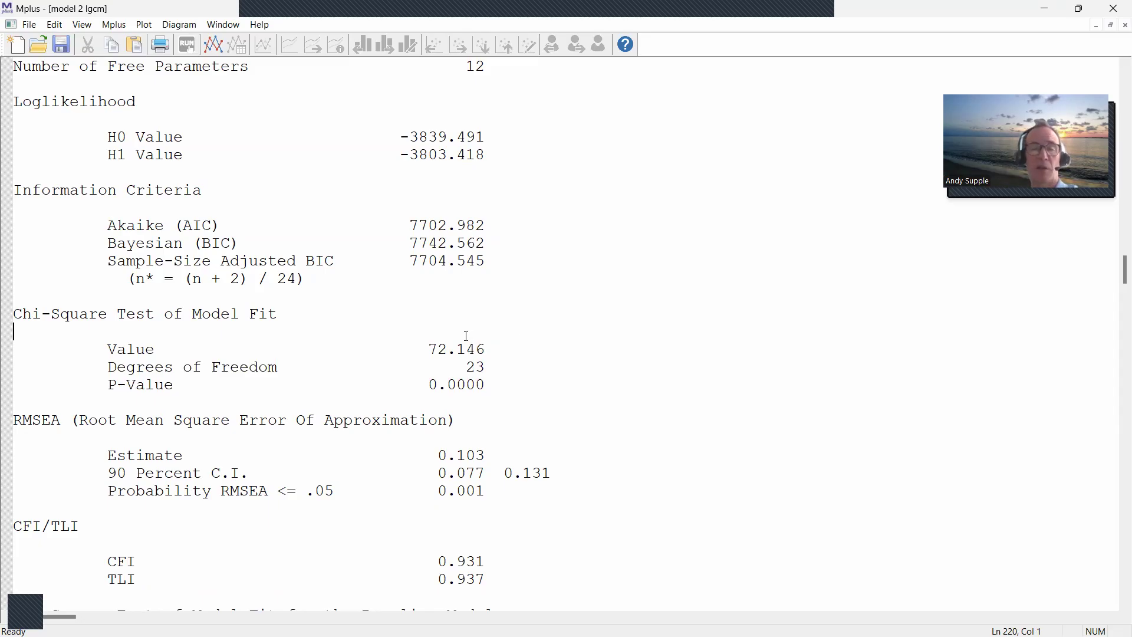
pyautogui.moveTo(422, 380); pyautogui.dragTo(487, 384)
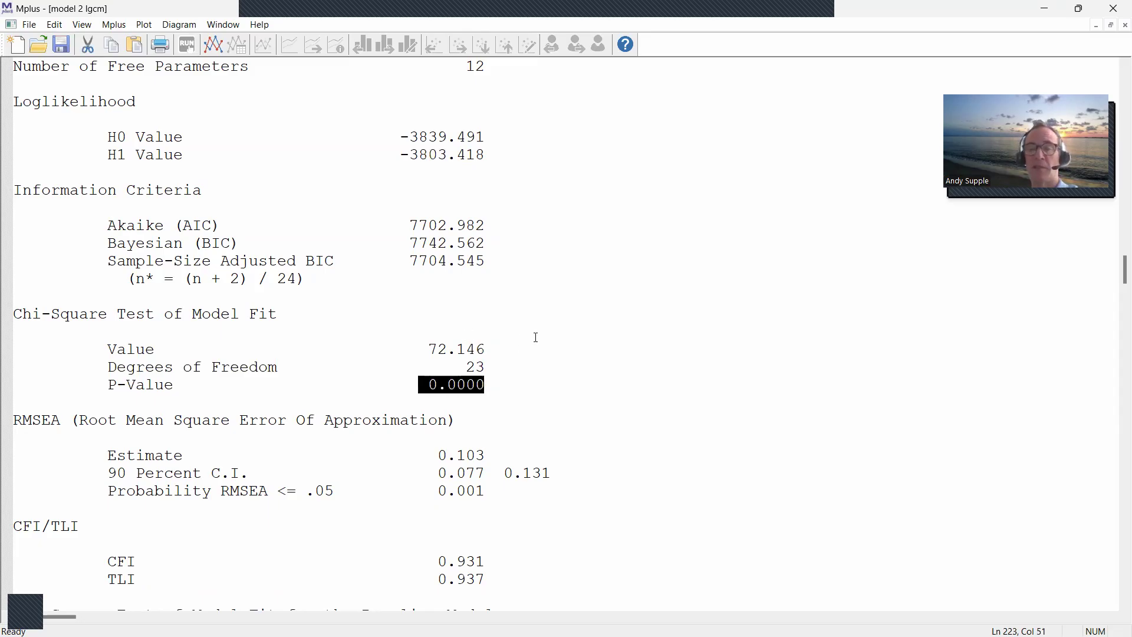
# Highlight the RMSEA estimate and the CFI, and view the fit indices down to the SRMR
pyautogui.scroll(-2, 496, 355)
pyautogui.moveTo(426, 351); pyautogui.dragTo(493, 344)
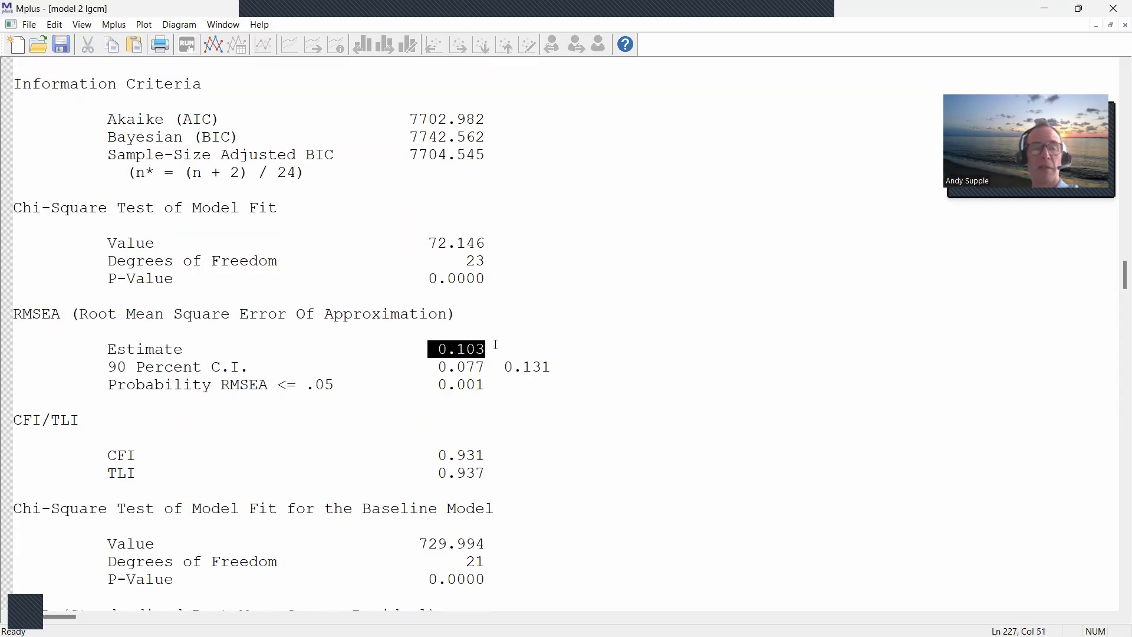
pyautogui.click(530, 338)
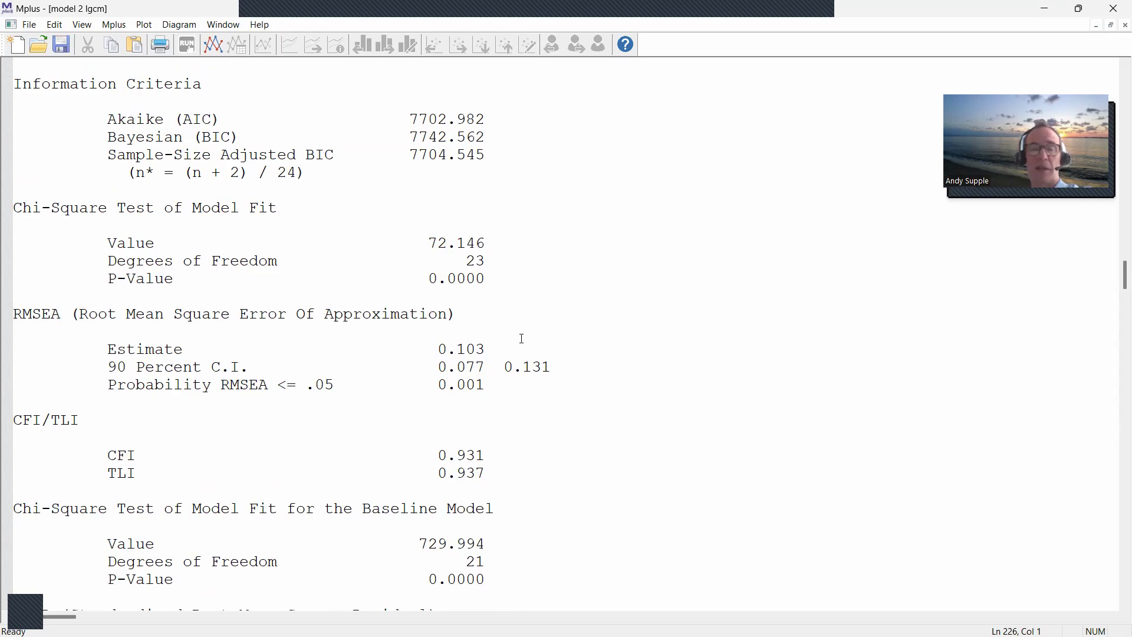
pyautogui.moveTo(432, 446); pyautogui.dragTo(501, 453)
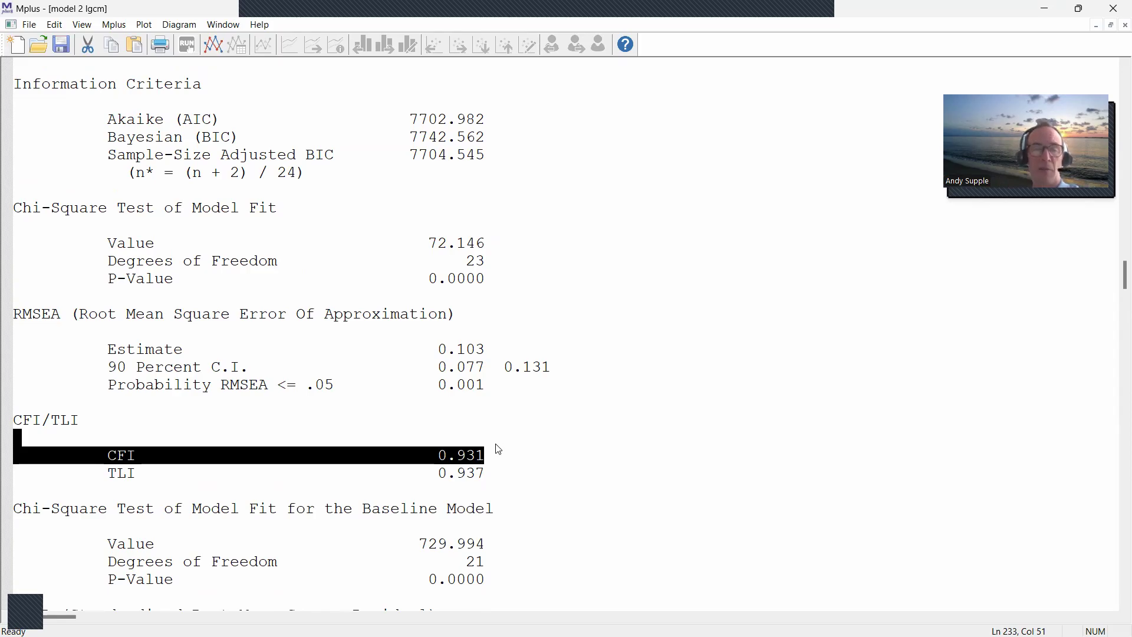
pyautogui.click(497, 445)
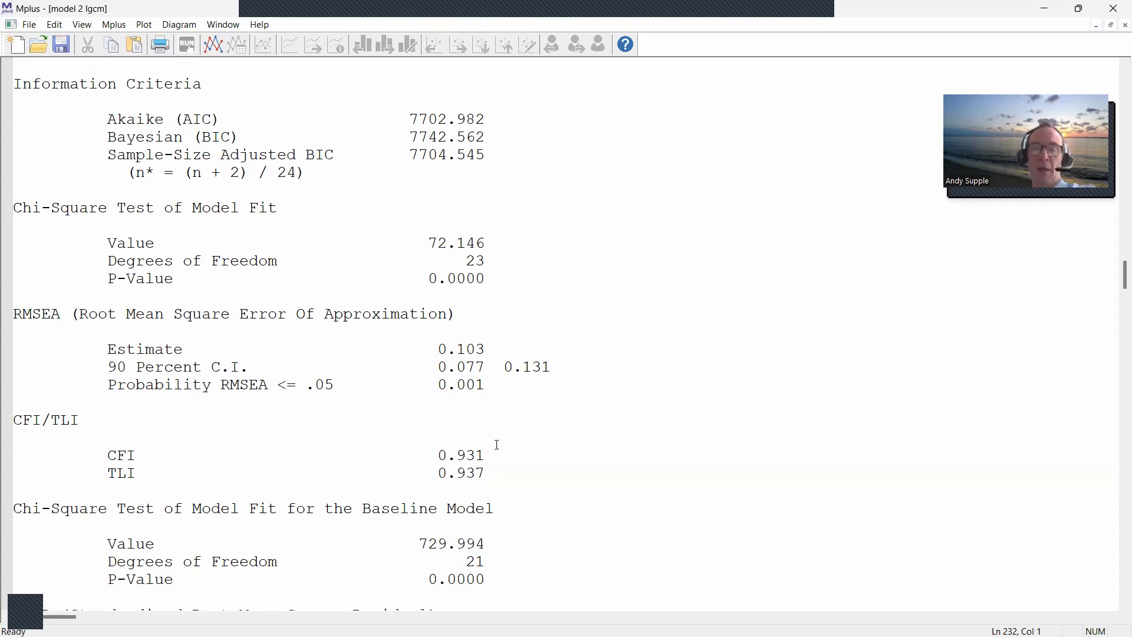
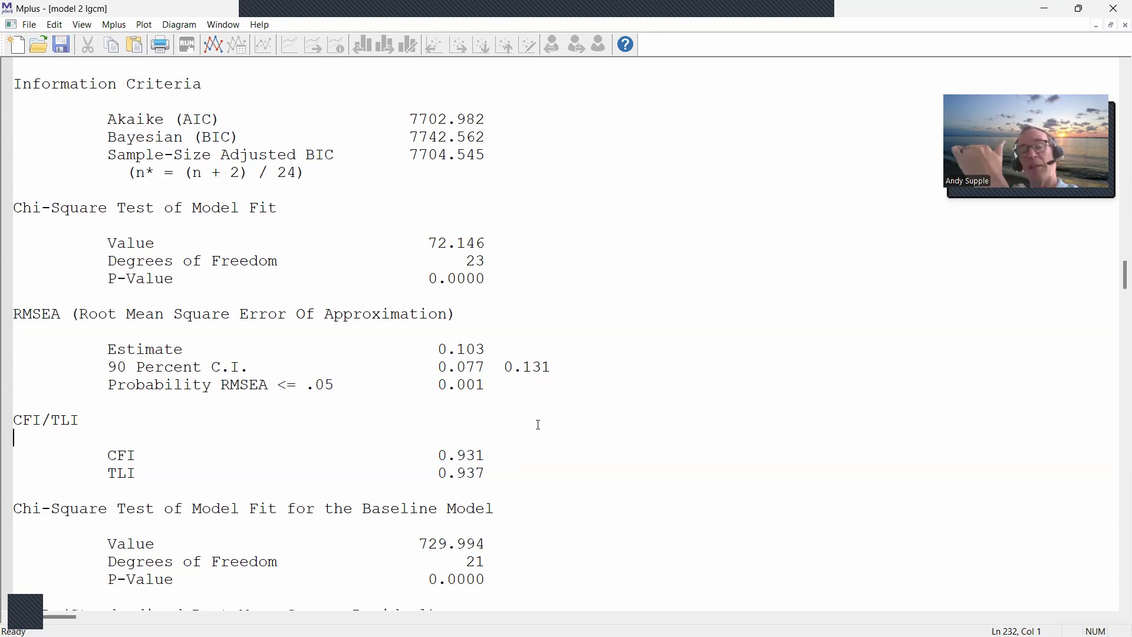
pyautogui.scroll(-2, 538, 425)
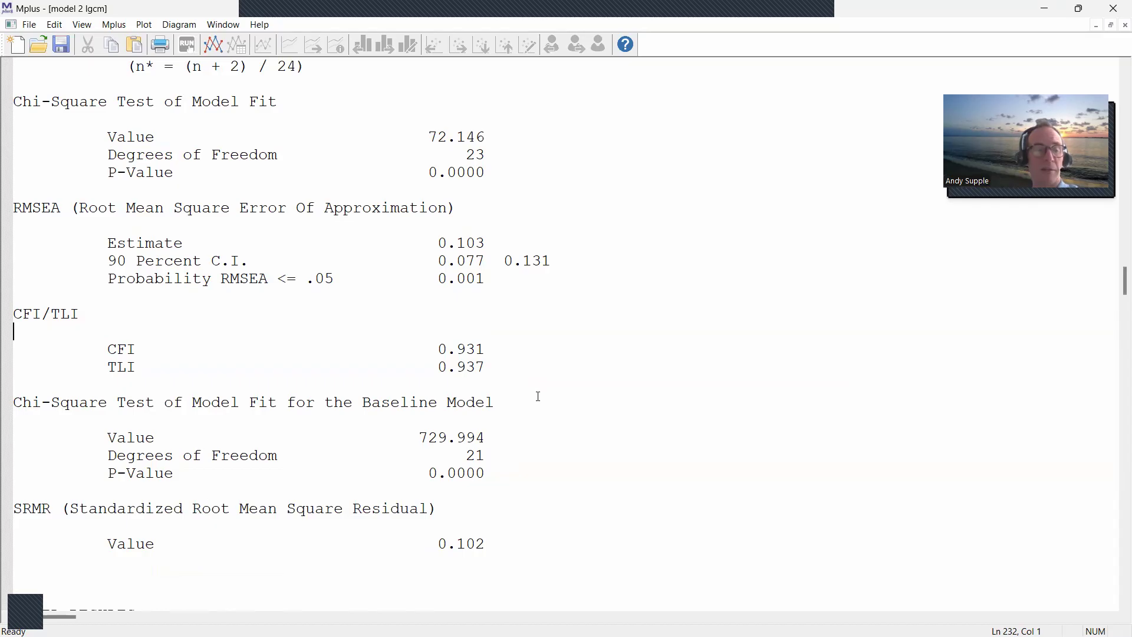
# Highlight the INT and SLP factor labels in the model results, then the INT loadings for RISKY1 through RISKY7
pyautogui.scroll(-6, 527, 403)
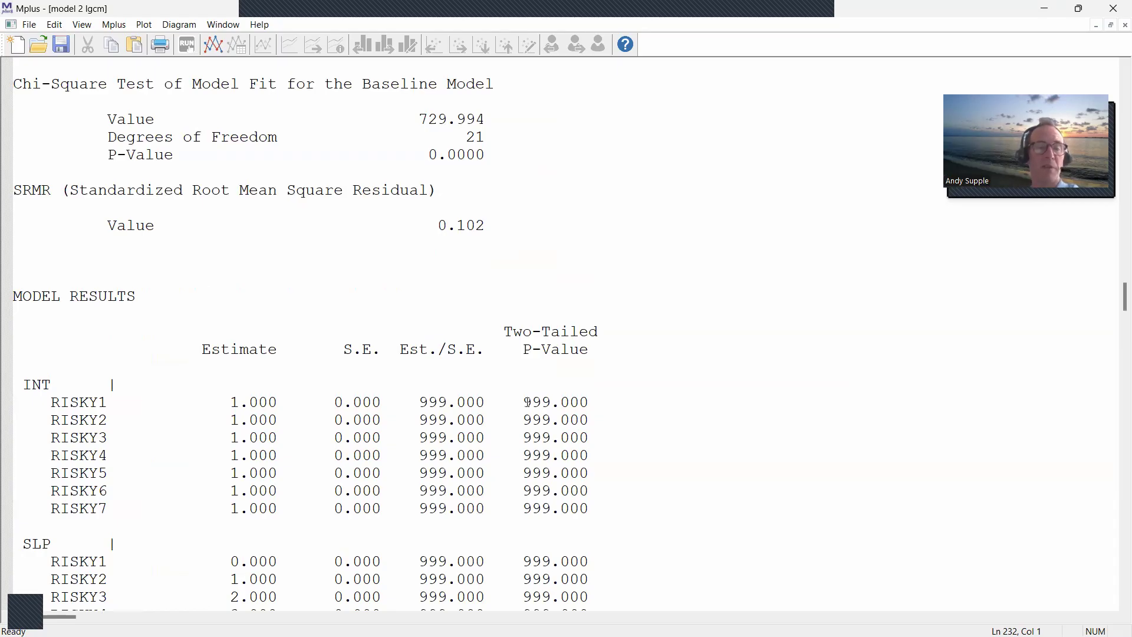
pyautogui.scroll(-2, 528, 402)
pyautogui.moveTo(80, 285); pyautogui.dragTo(25, 282)
pyautogui.moveTo(69, 438); pyautogui.dragTo(16, 437)
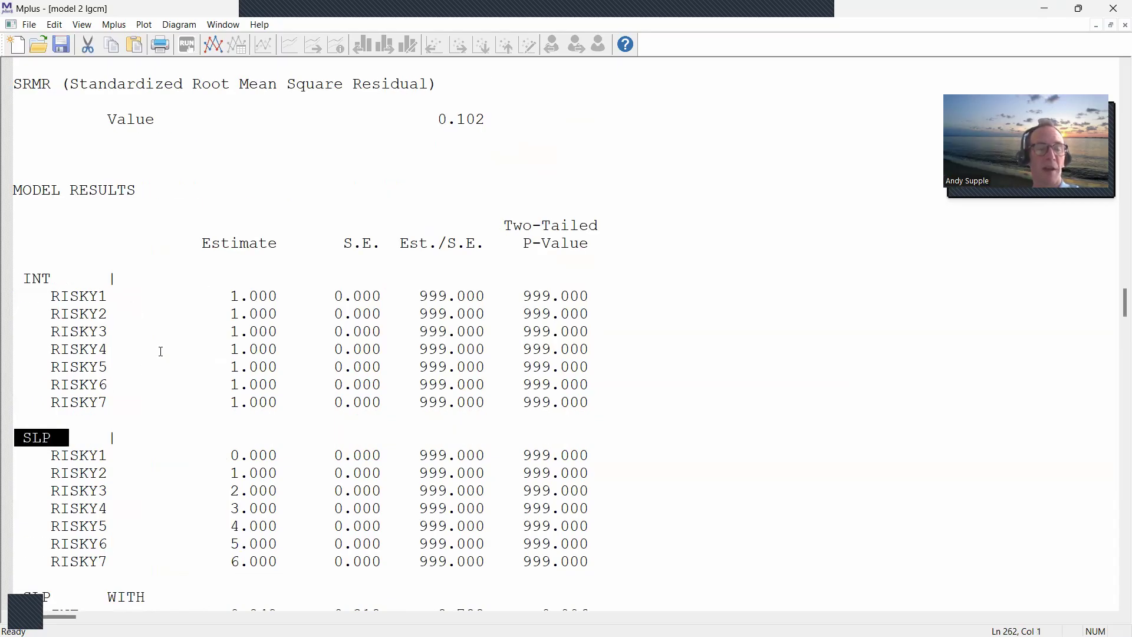
pyautogui.moveTo(215, 294); pyautogui.dragTo(289, 405)
pyautogui.click(288, 404)
pyautogui.moveTo(222, 295); pyautogui.dragTo(293, 406)
# Highlight the SLP loadings for RISKY1 through RISKY7, and mark the INT loadings again for comparison
pyautogui.scroll(-2, 285, 361)
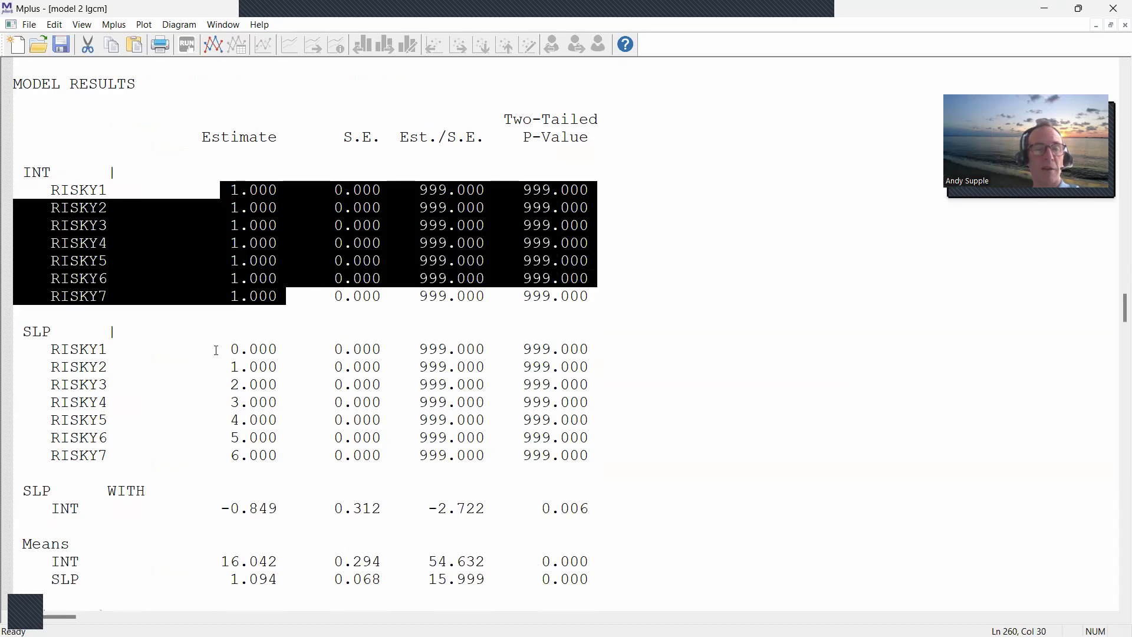
pyautogui.click(218, 350)
pyautogui.moveTo(279, 359); pyautogui.dragTo(289, 394)
pyautogui.moveTo(296, 446); pyautogui.dragTo(295, 456)
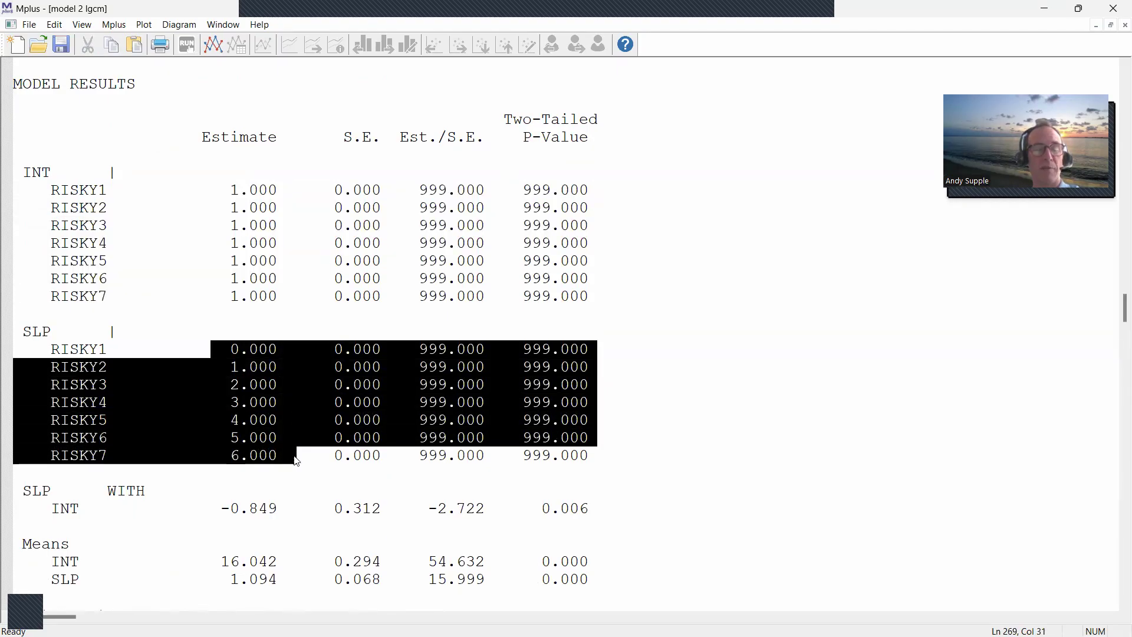
pyautogui.click(271, 227)
pyautogui.moveTo(230, 192); pyautogui.dragTo(279, 302)
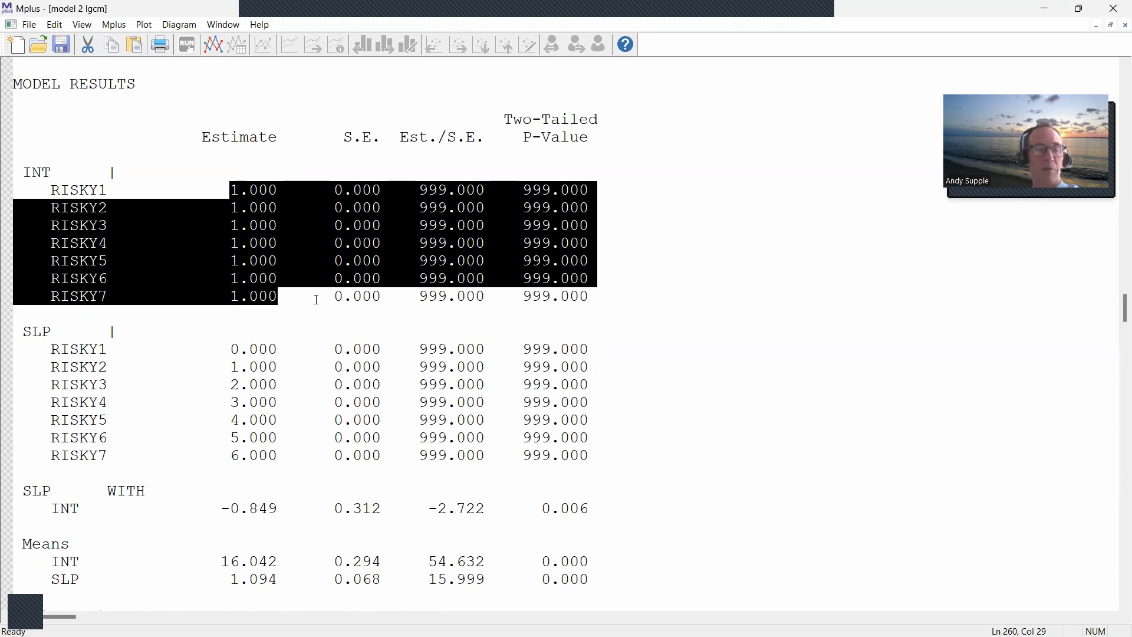
# Highlight the SLP WITH INT covariance, then the INT and SLP rows under Means
pyautogui.scroll(-4, 317, 299)
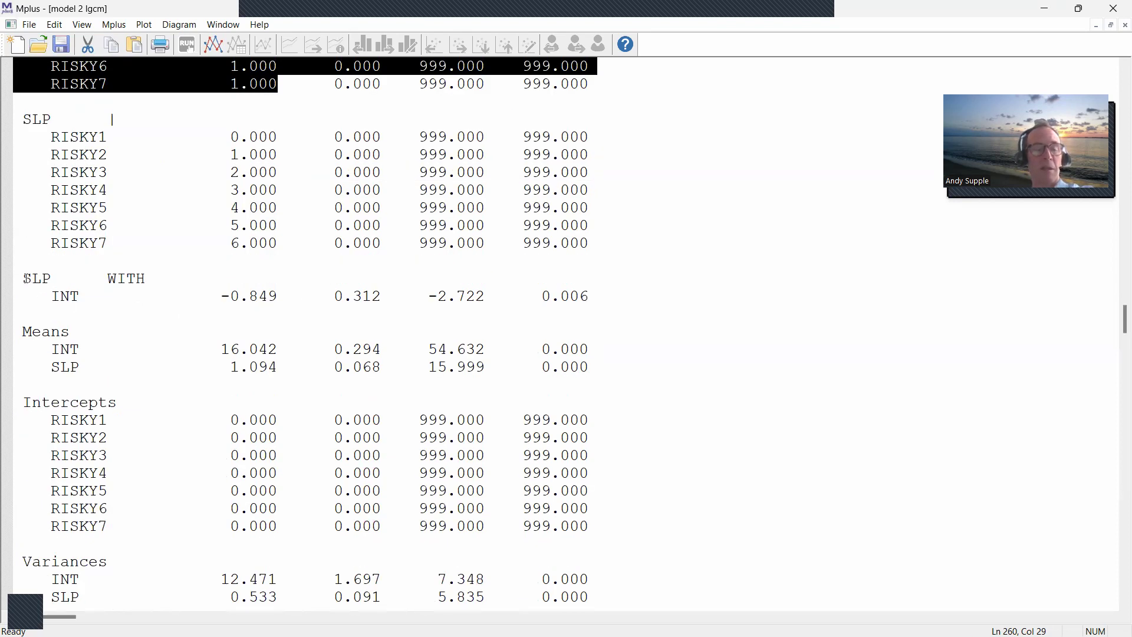
pyautogui.moveTo(24, 278); pyautogui.dragTo(230, 273)
pyautogui.moveTo(392, 301); pyautogui.dragTo(596, 302)
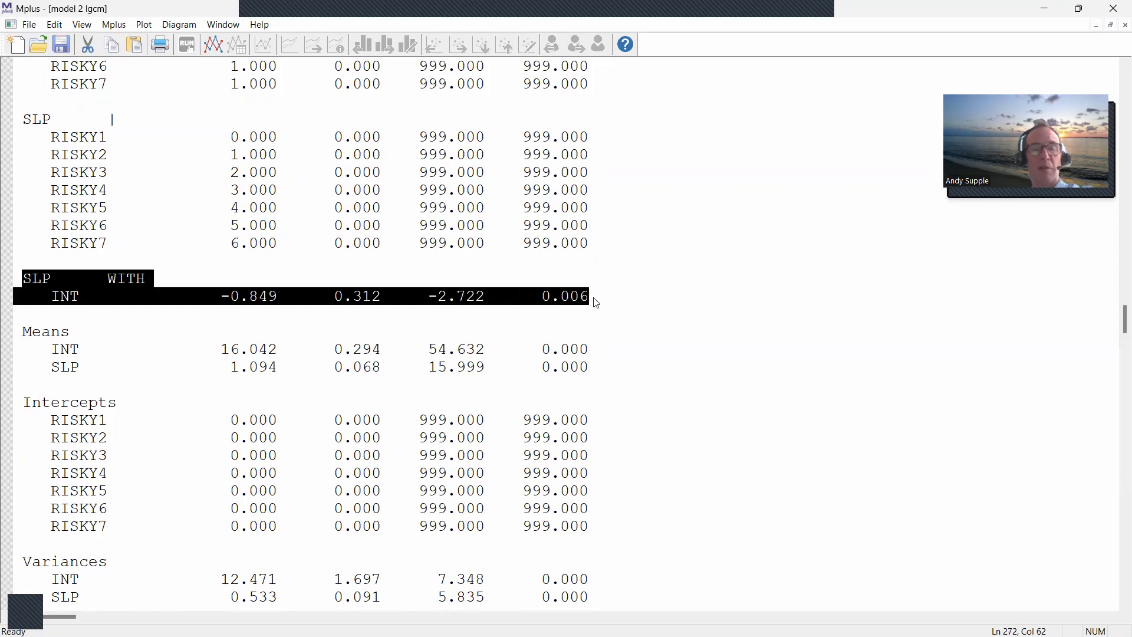
pyautogui.moveTo(40, 352); pyautogui.dragTo(609, 347)
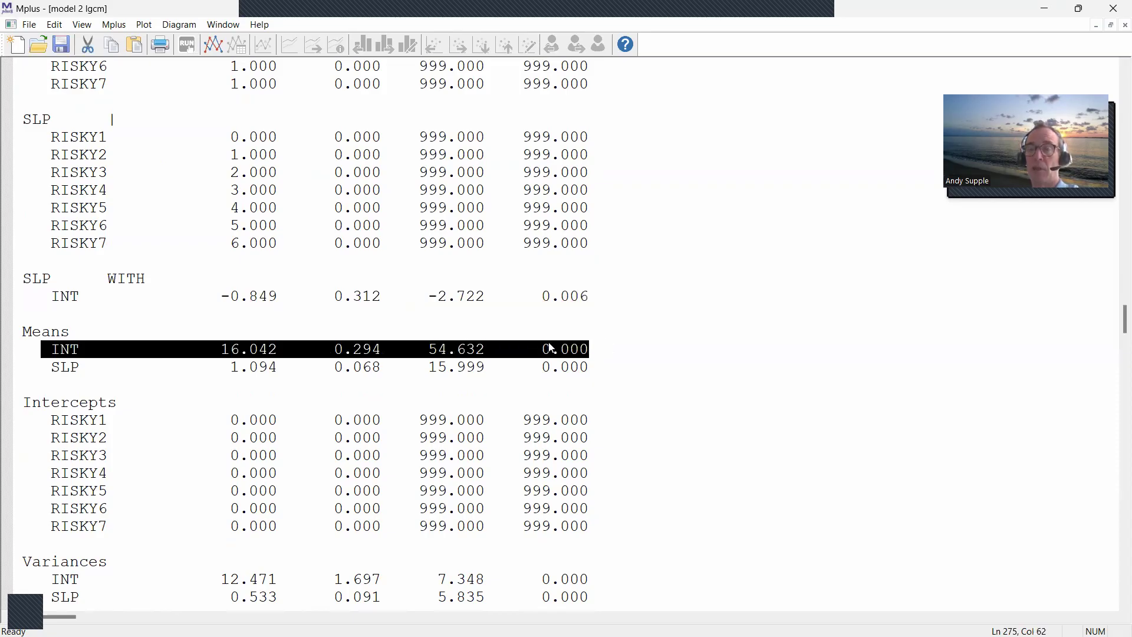
pyautogui.moveTo(48, 369); pyautogui.dragTo(604, 372)
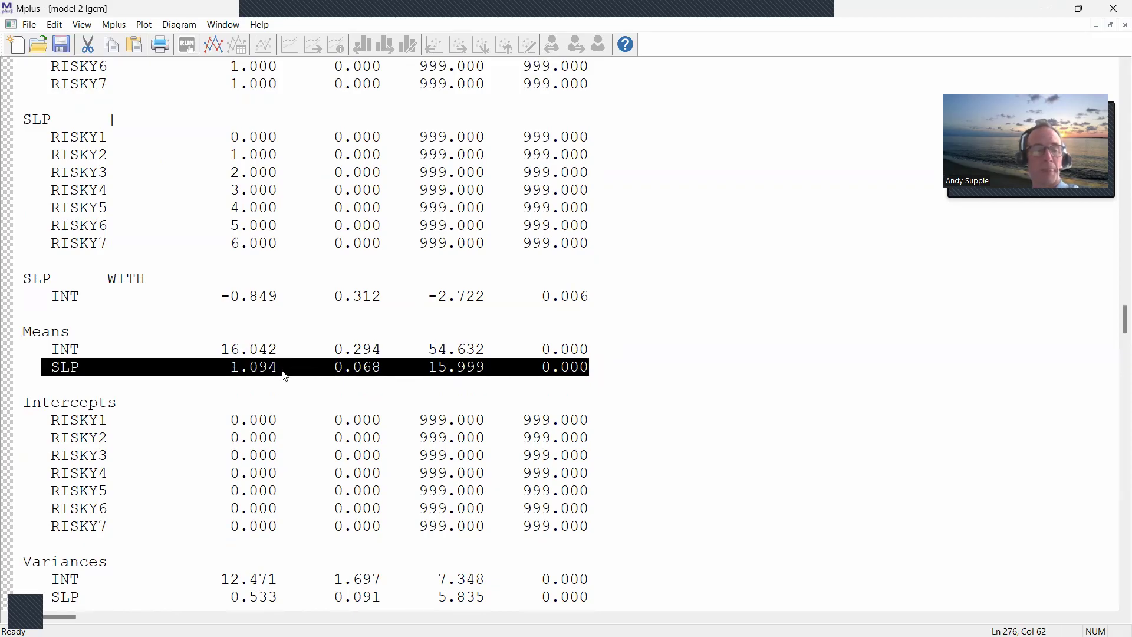
# Highlight the estimates under Variances, then the residual variances of RISKY1 through RISKY7
pyautogui.scroll(-4, 283, 375)
pyautogui.moveTo(212, 369); pyautogui.dragTo(288, 385)
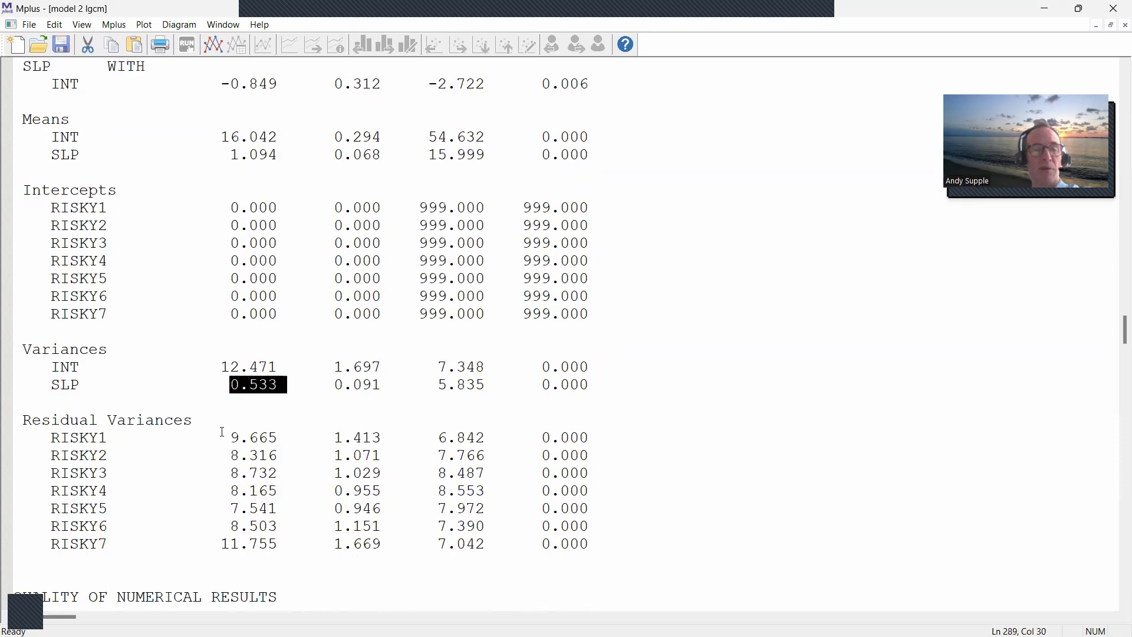
pyautogui.moveTo(216, 437); pyautogui.dragTo(313, 545)
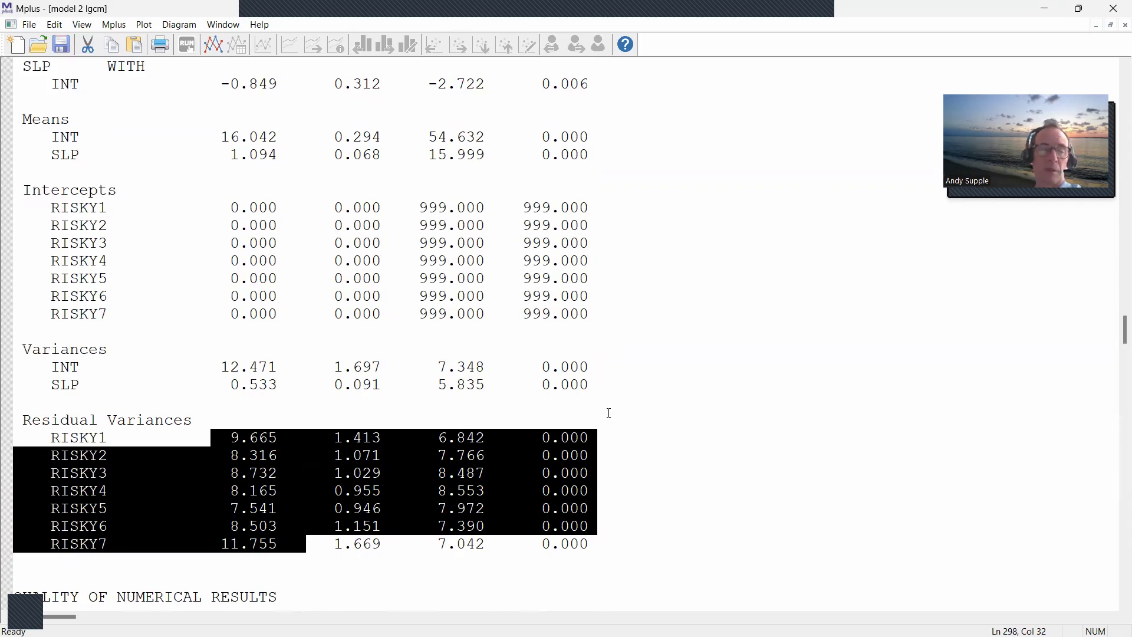
pyautogui.scroll(-2, 609, 413)
pyautogui.scroll(2, 610, 413)
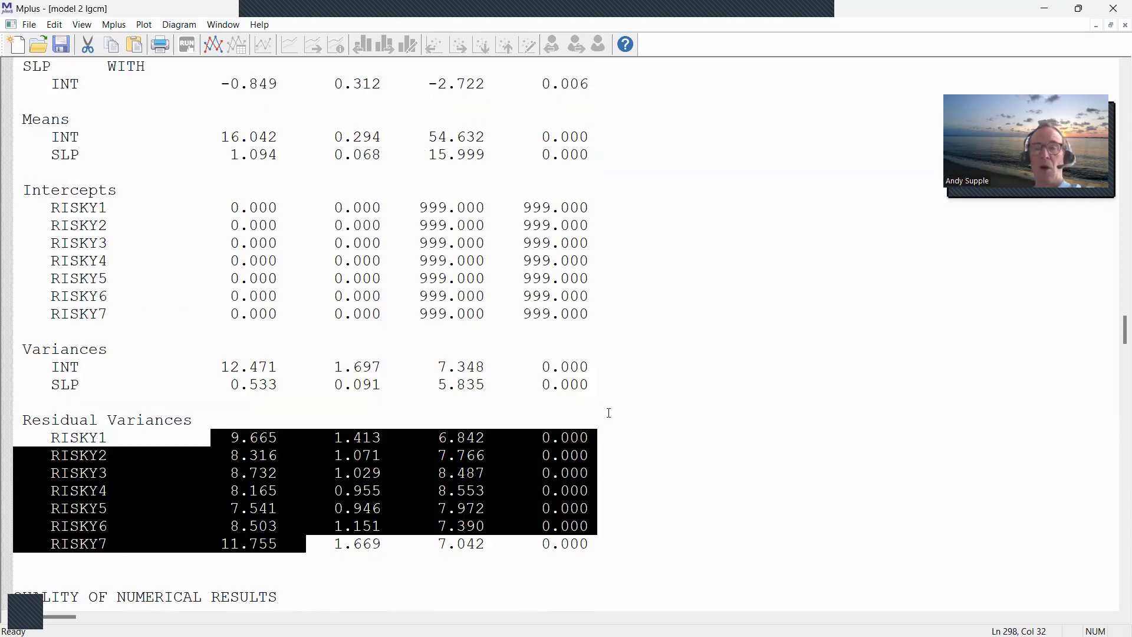
# Shrink the Model 2 output window and open the model 1 mlm approach output file from the Risky LGCM and MLM folder
pyautogui.click(1078, 8)
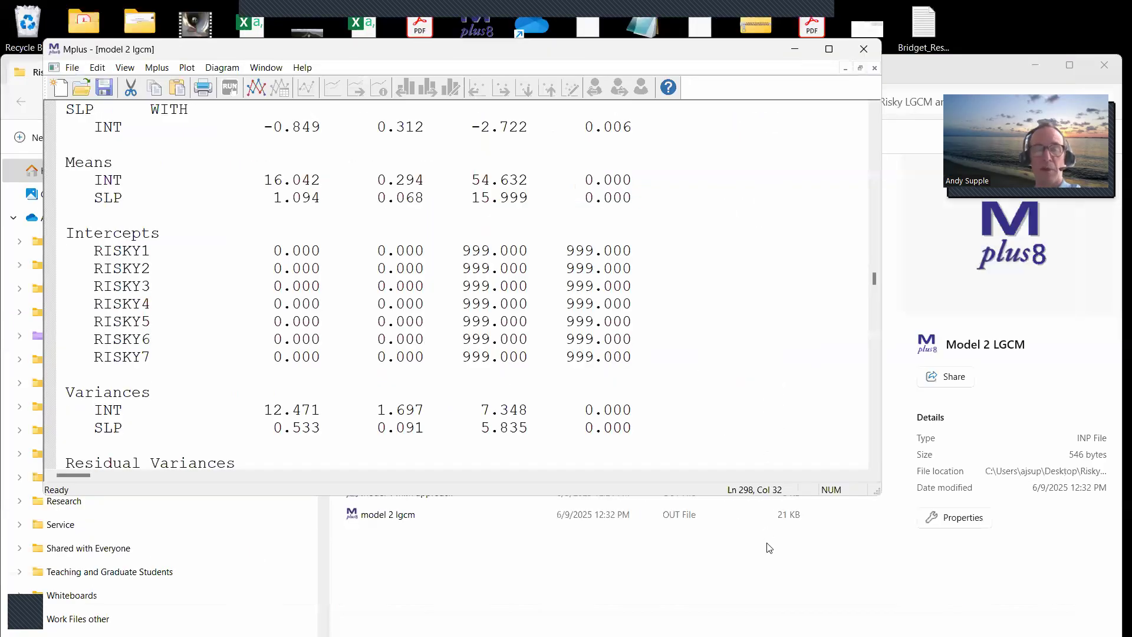
pyautogui.click(767, 543)
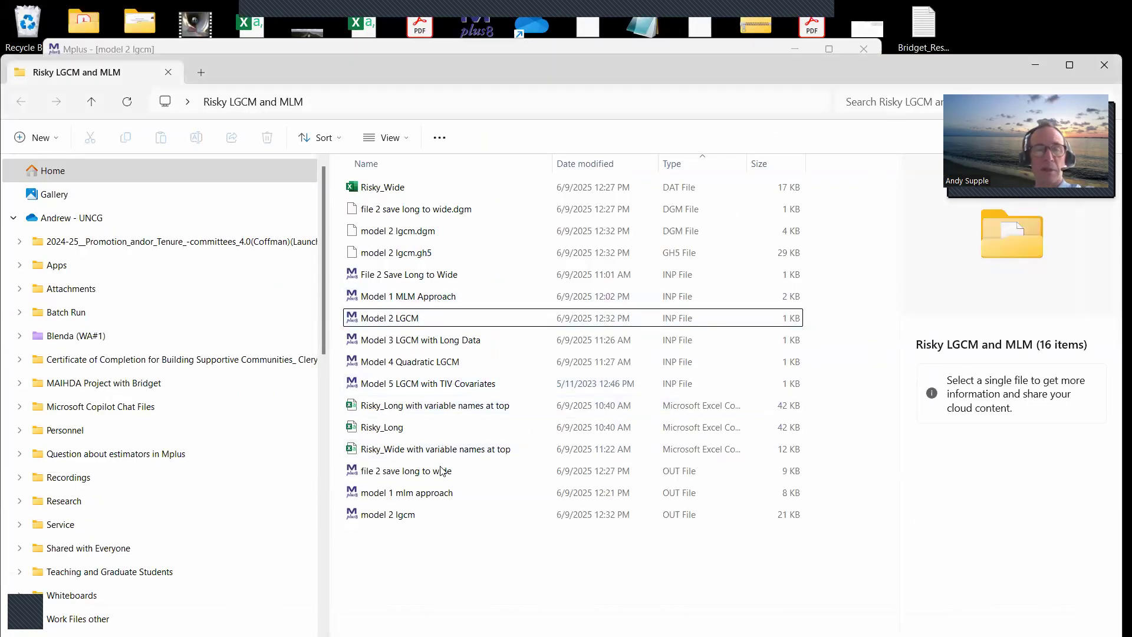
pyautogui.click(440, 494)
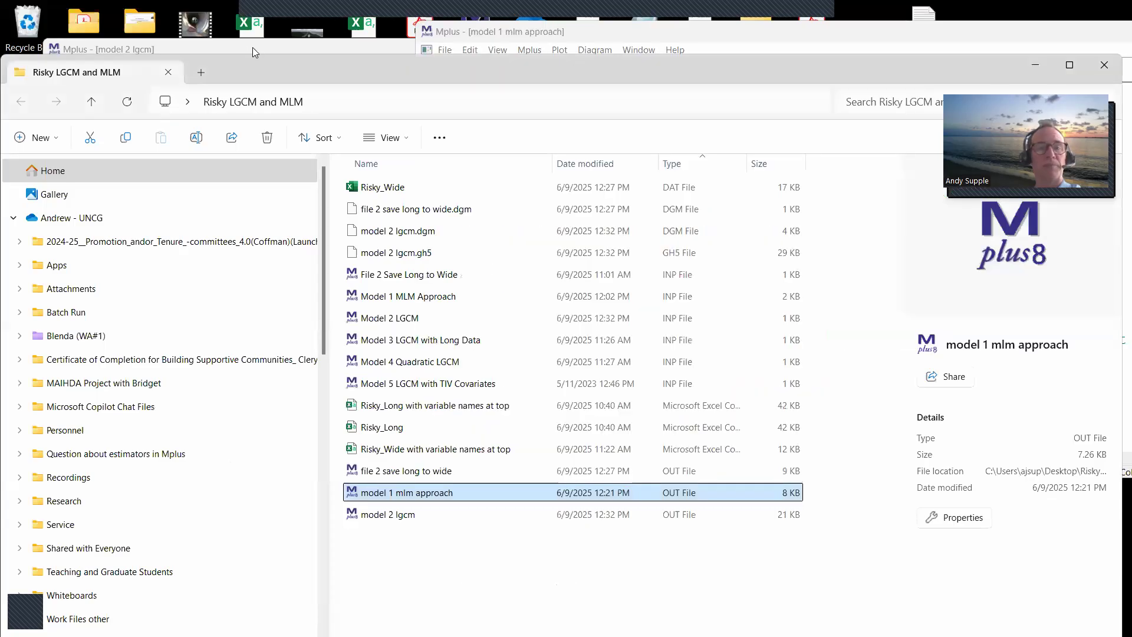
# Resize and move the Model 2 LGCM and Model 1 MLM output windows side by side, with Model 2 showing its fit information
pyautogui.click(253, 49)
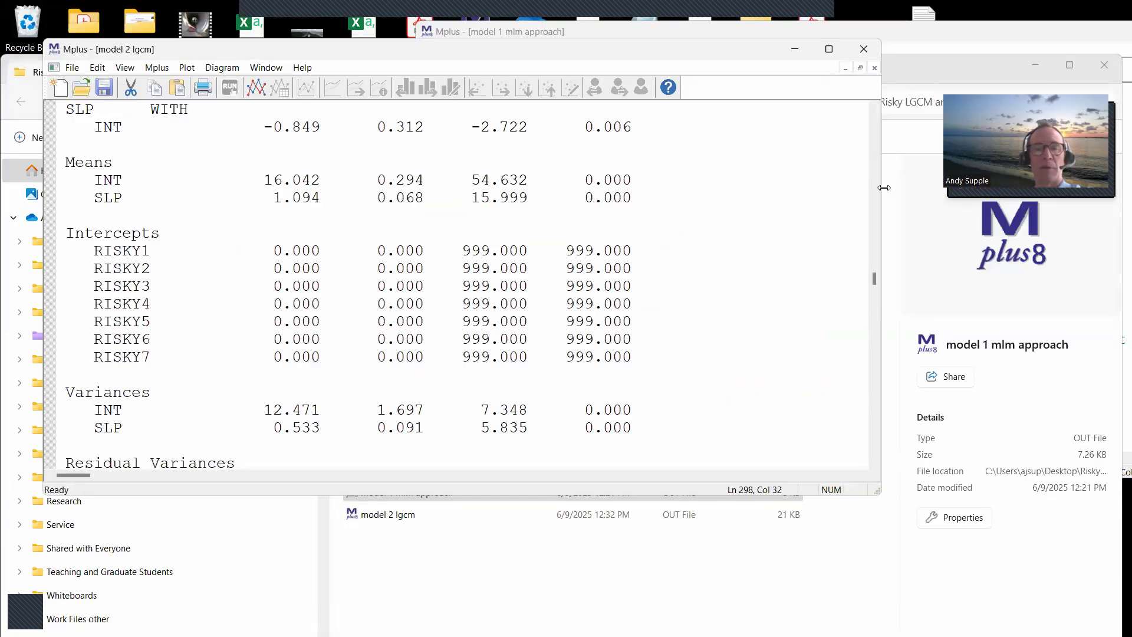
pyautogui.moveTo(884, 188); pyautogui.dragTo(760, 187)
pyautogui.scroll(20, 589, 240)
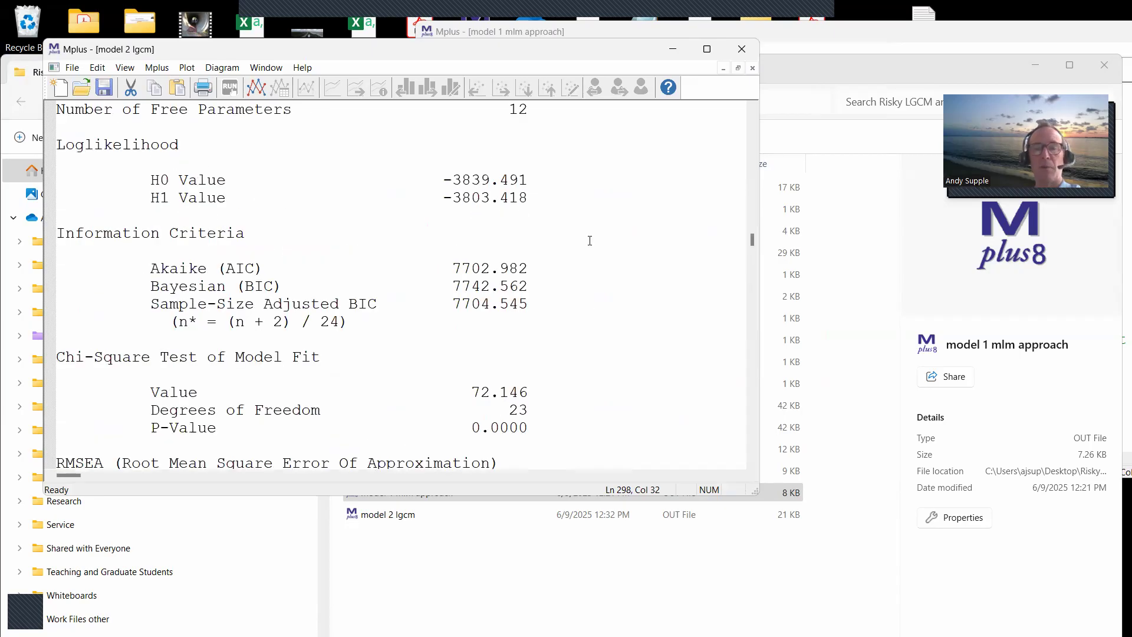
pyautogui.click(975, 37)
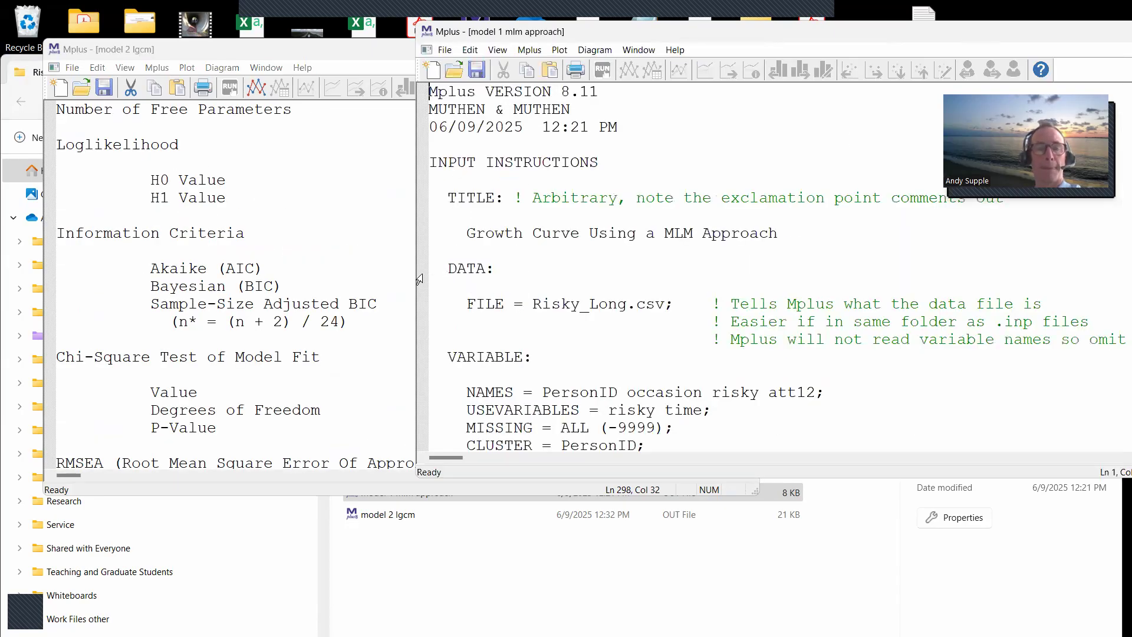
pyautogui.moveTo(419, 279); pyautogui.dragTo(524, 254)
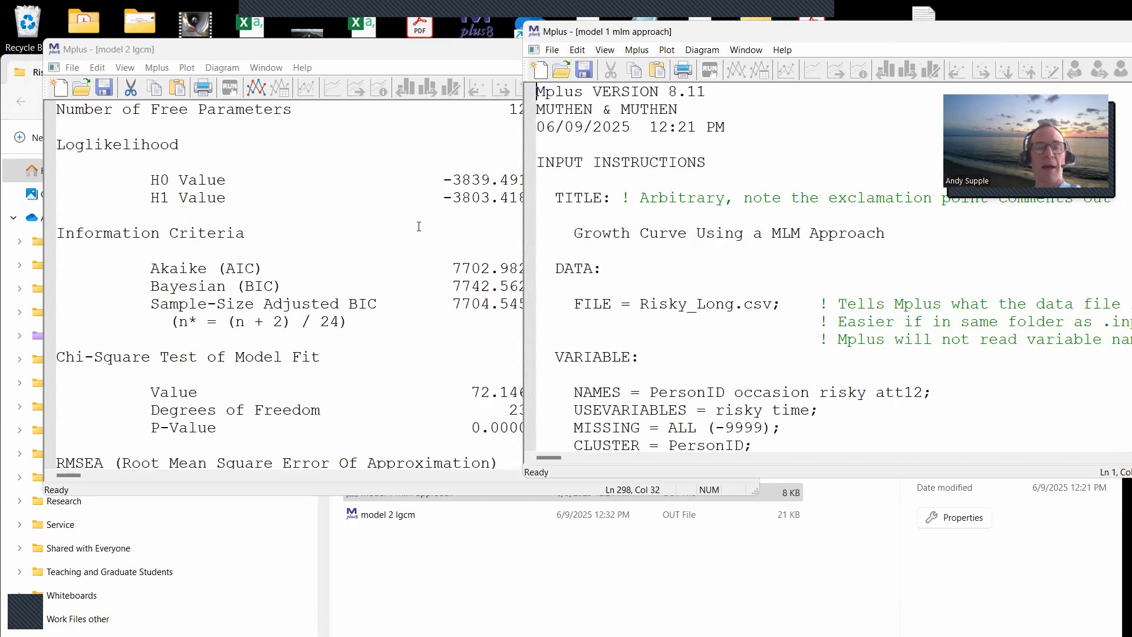
pyautogui.click(273, 57)
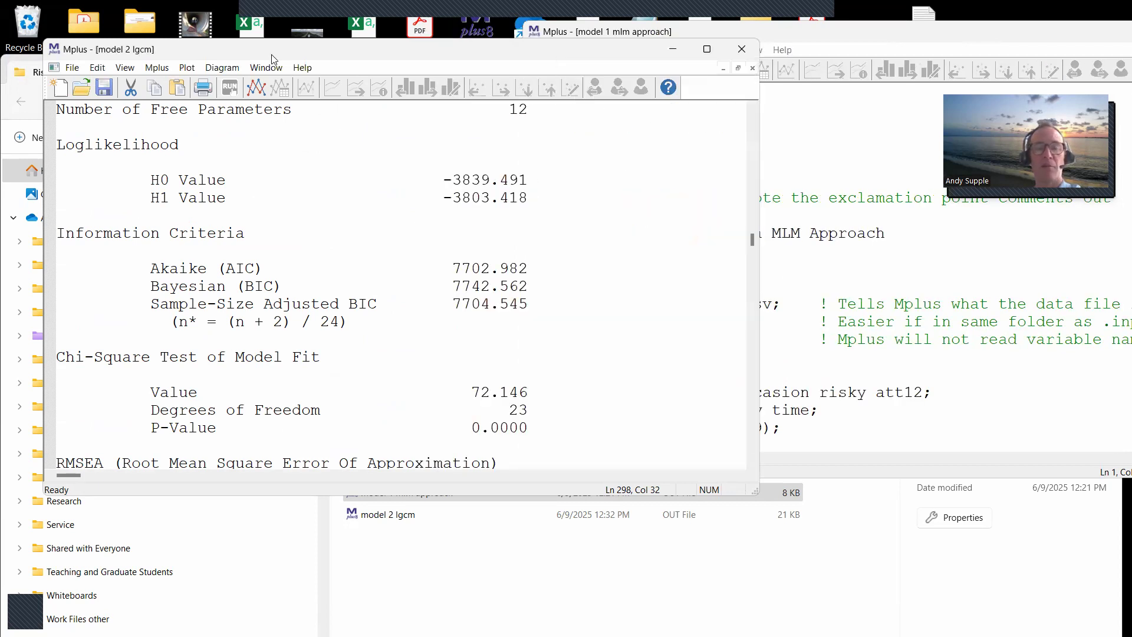
pyautogui.moveTo(273, 57); pyautogui.dragTo(222, 30)
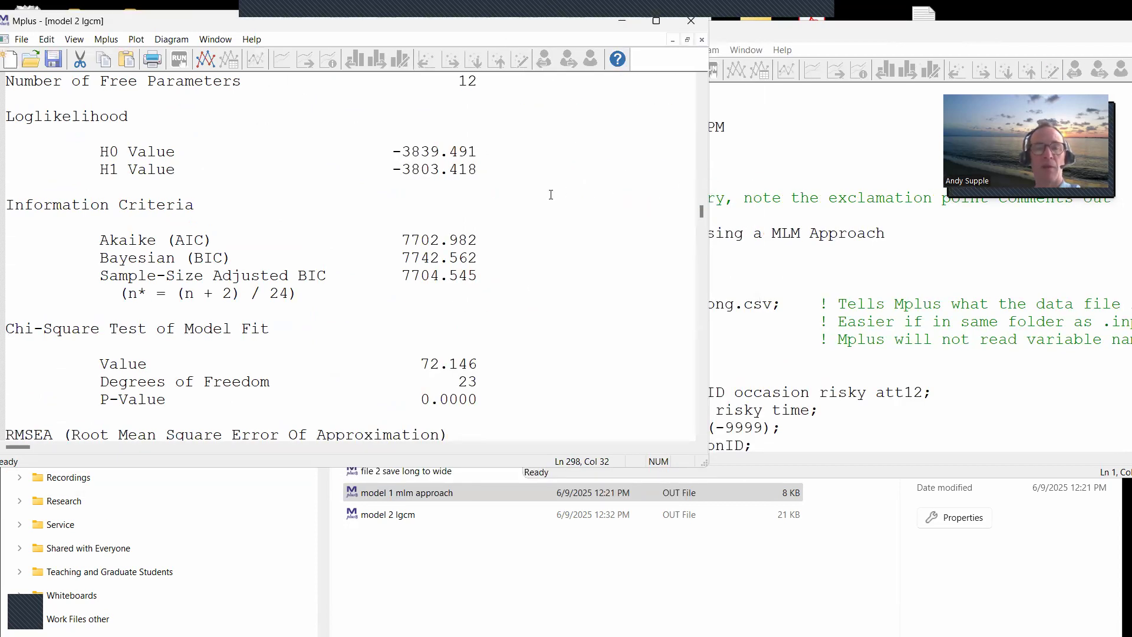
pyautogui.moveTo(709, 185); pyautogui.dragTo(570, 184)
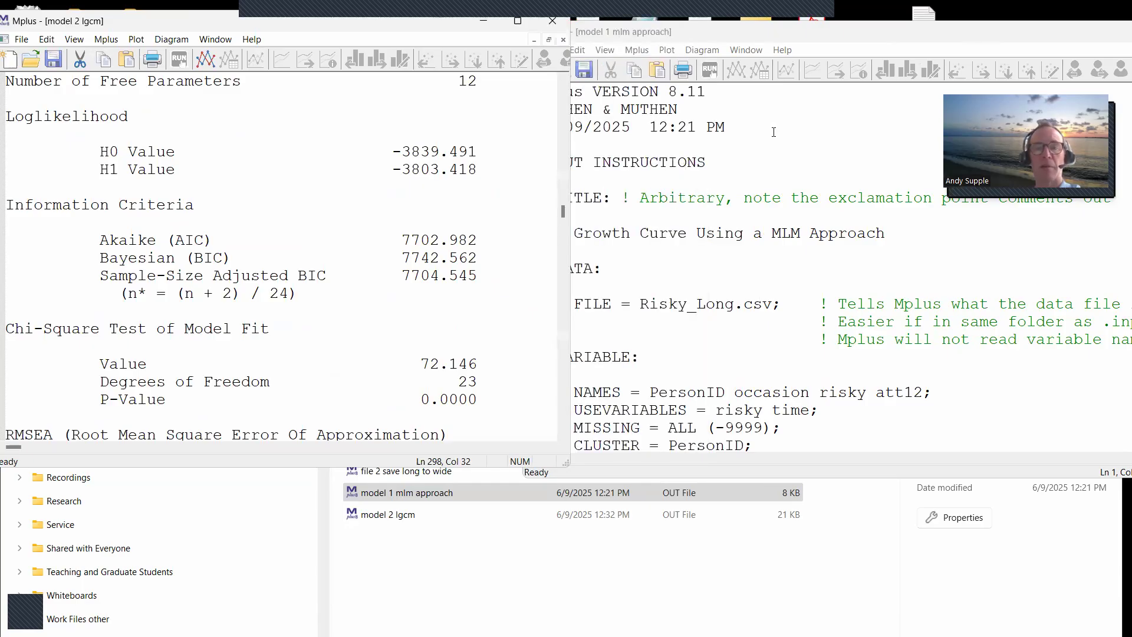
pyautogui.click(853, 37)
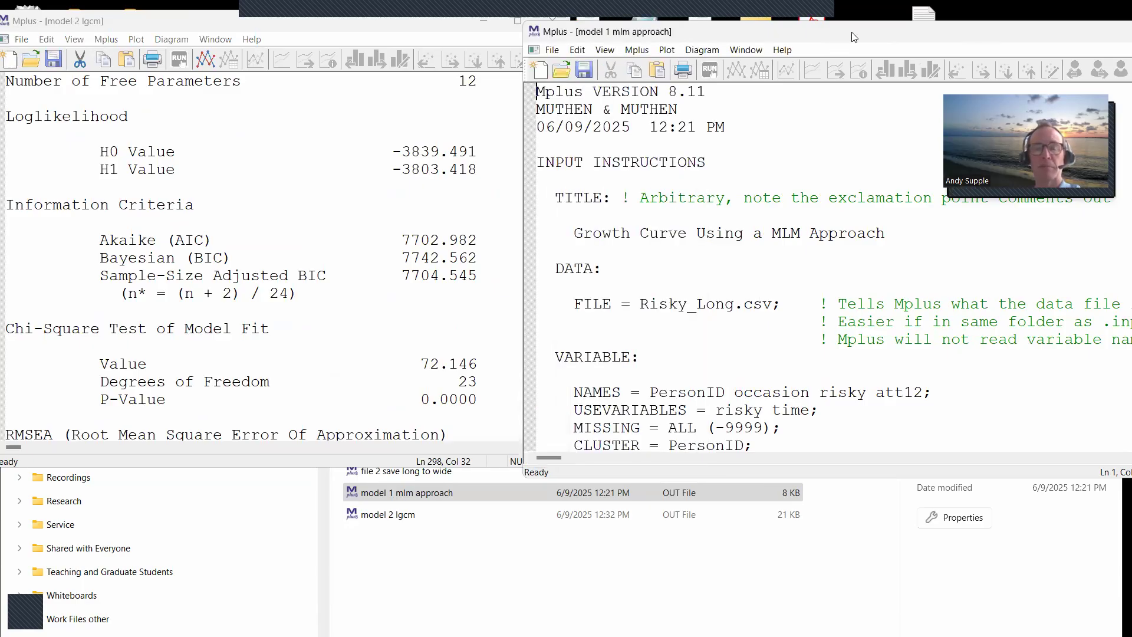
pyautogui.moveTo(852, 37); pyautogui.dragTo(828, 30)
# Compare the H0 loglikelihood and AIC between the Model 1 MLM and Model 2 LGCM outputs, highlighting each value
pyautogui.scroll(-15, 704, 225)
pyautogui.scroll(-20, 703, 225)
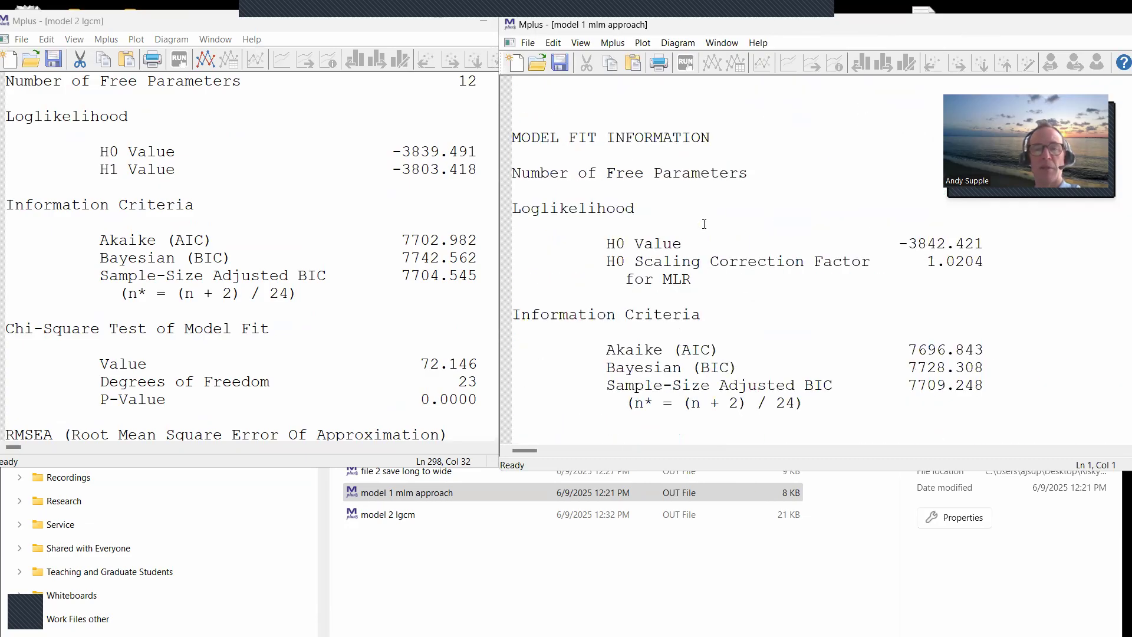
pyautogui.moveTo(609, 246); pyautogui.dragTo(993, 252)
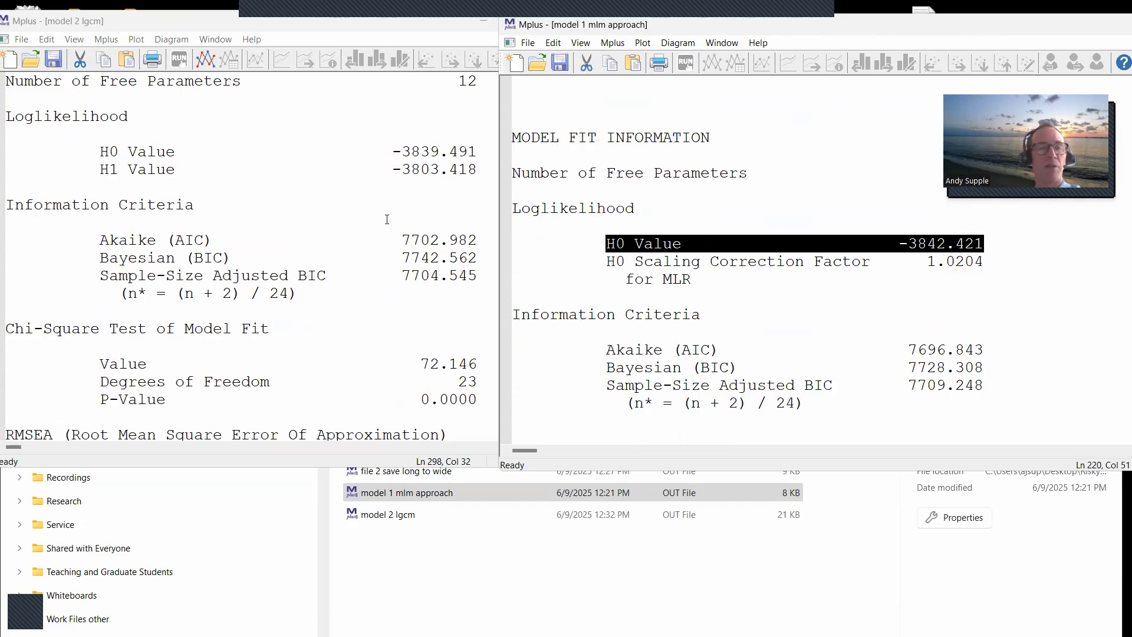
pyautogui.moveTo(382, 154); pyautogui.dragTo(487, 152)
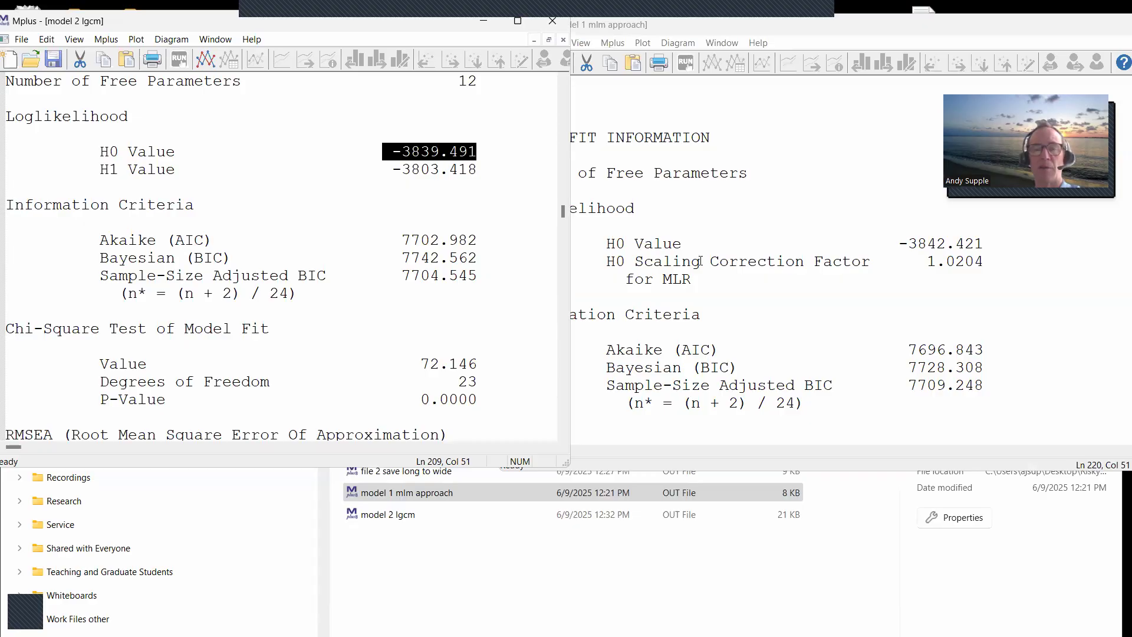
pyautogui.moveTo(897, 353); pyautogui.dragTo(984, 353)
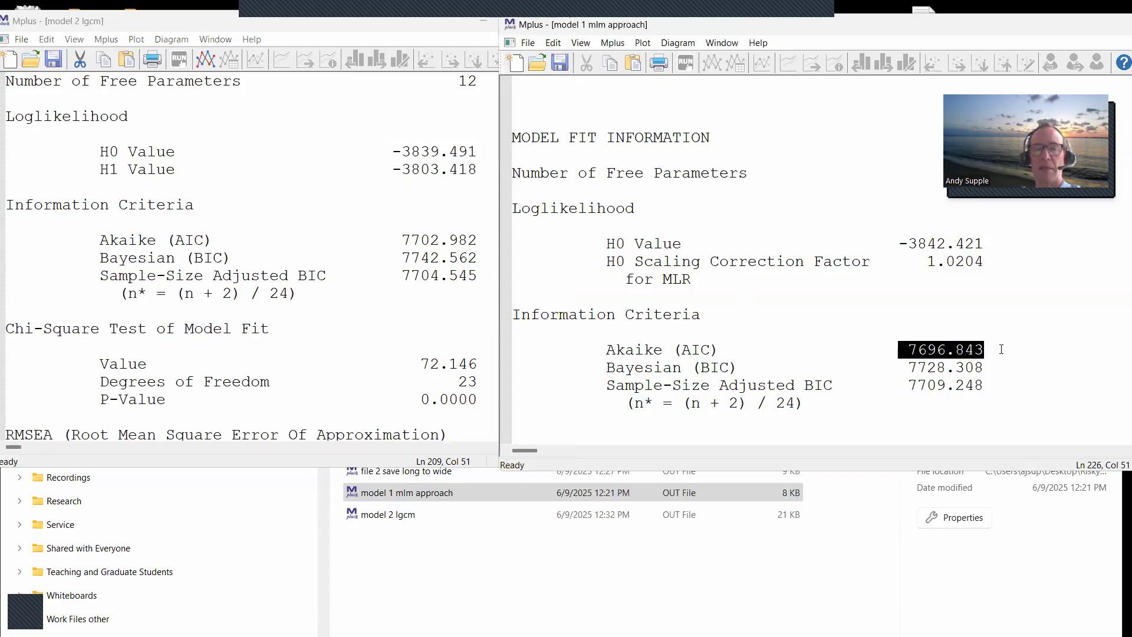
pyautogui.moveTo(402, 240); pyautogui.dragTo(478, 241)
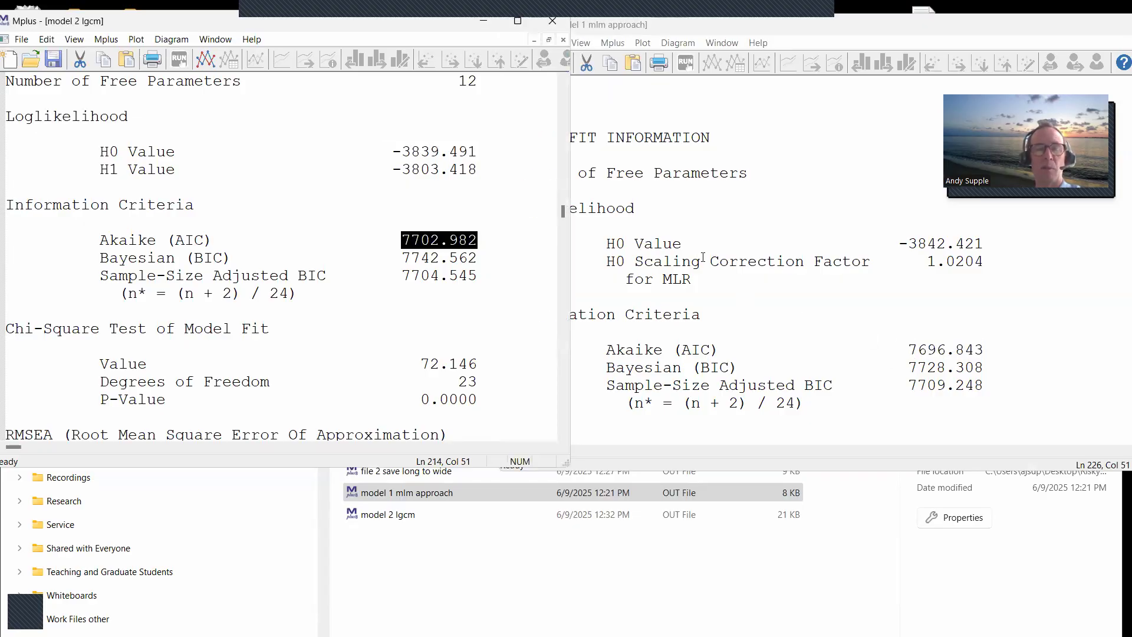
# Highlight the within-level residual variance in the MLM output and compare it with the seven residual variances in the LGCM output
pyautogui.scroll(-6, 703, 258)
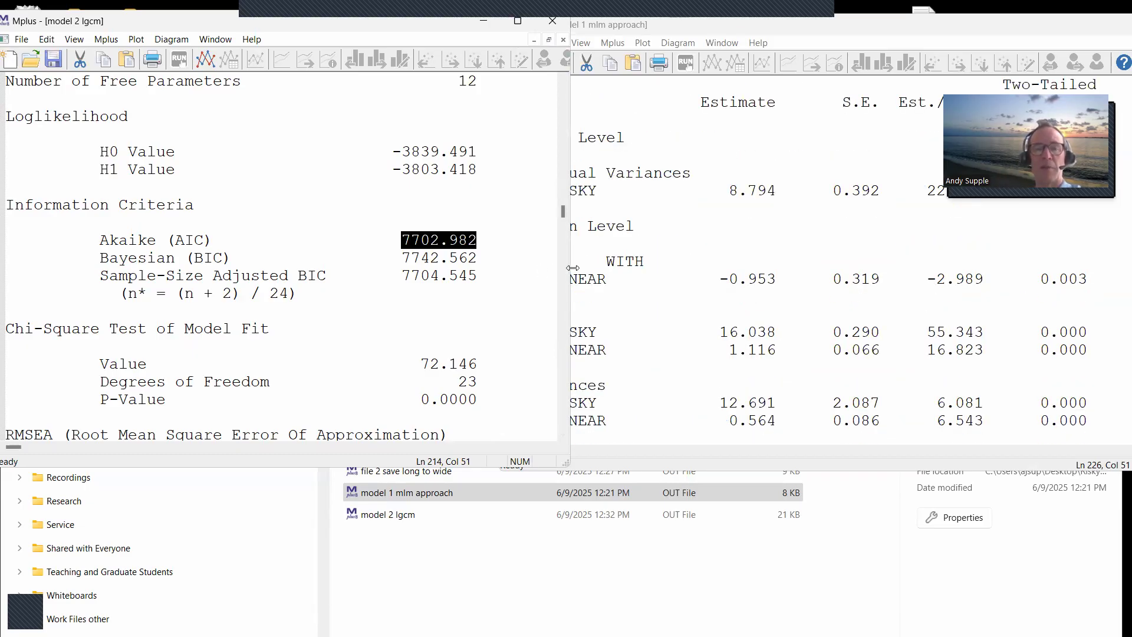
pyautogui.moveTo(573, 268); pyautogui.dragTo(506, 268)
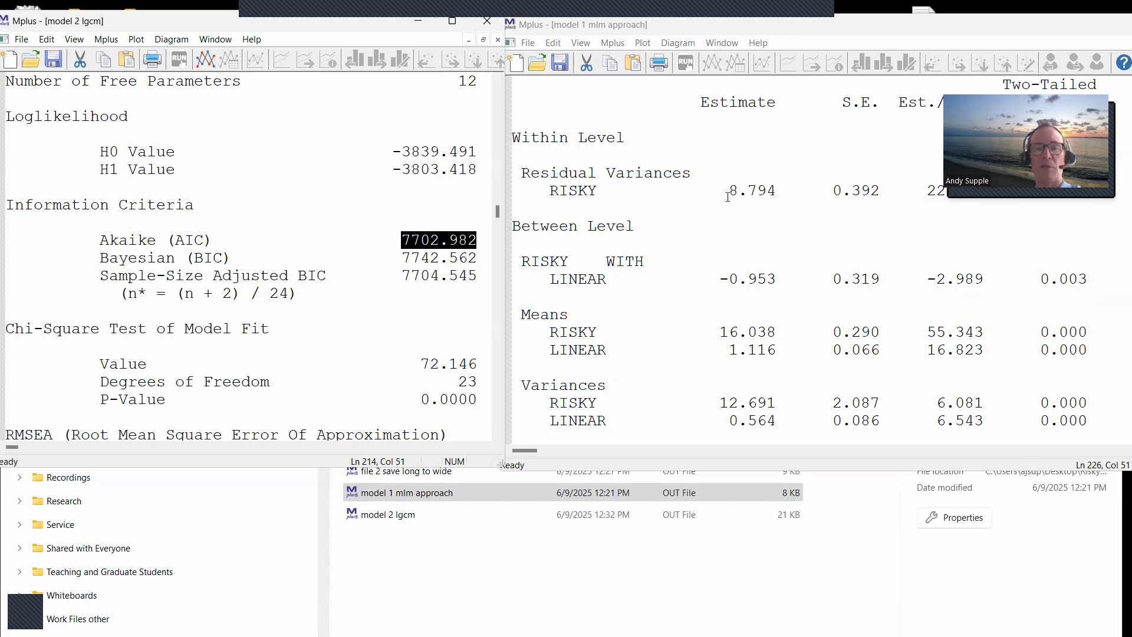
pyautogui.doubleClick(728, 195)
pyautogui.scroll(-6, 350, 246)
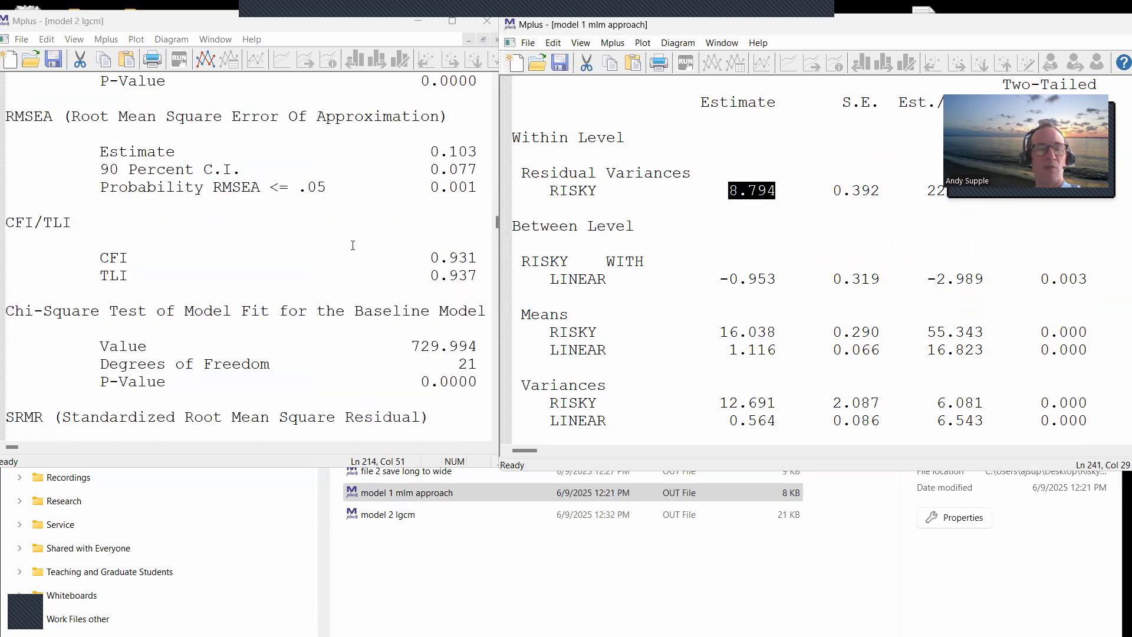
pyautogui.scroll(-20, 352, 246)
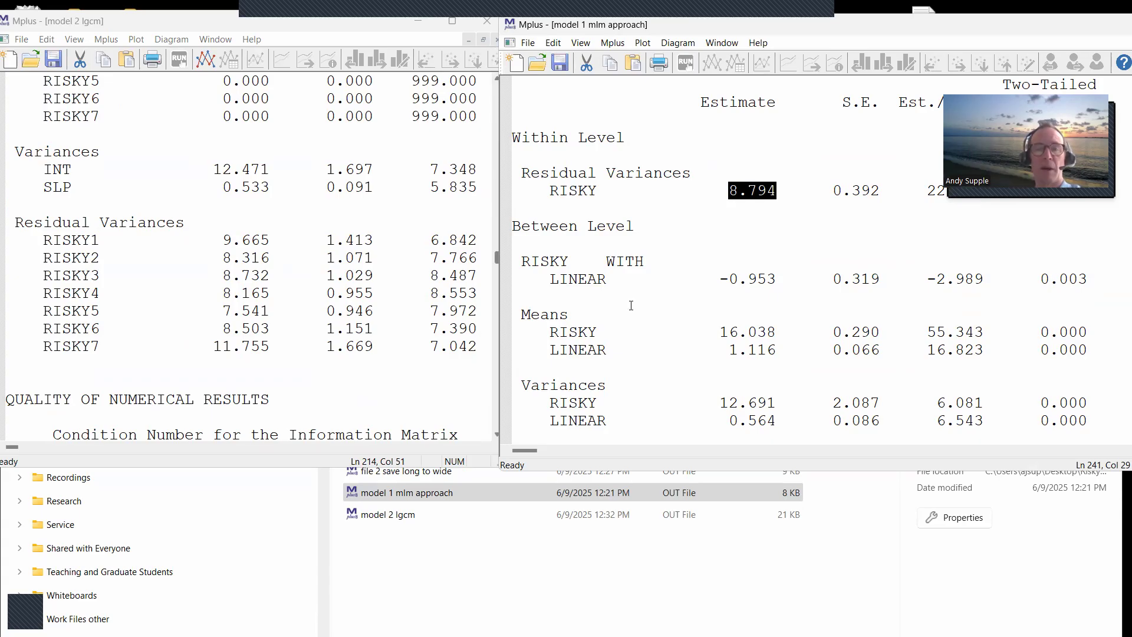
# Highlight the RISKY and LINEAR means in the MLM output, and compare the means and variances with those in the LGCM output
pyautogui.moveTo(710, 332); pyautogui.dragTo(777, 332)
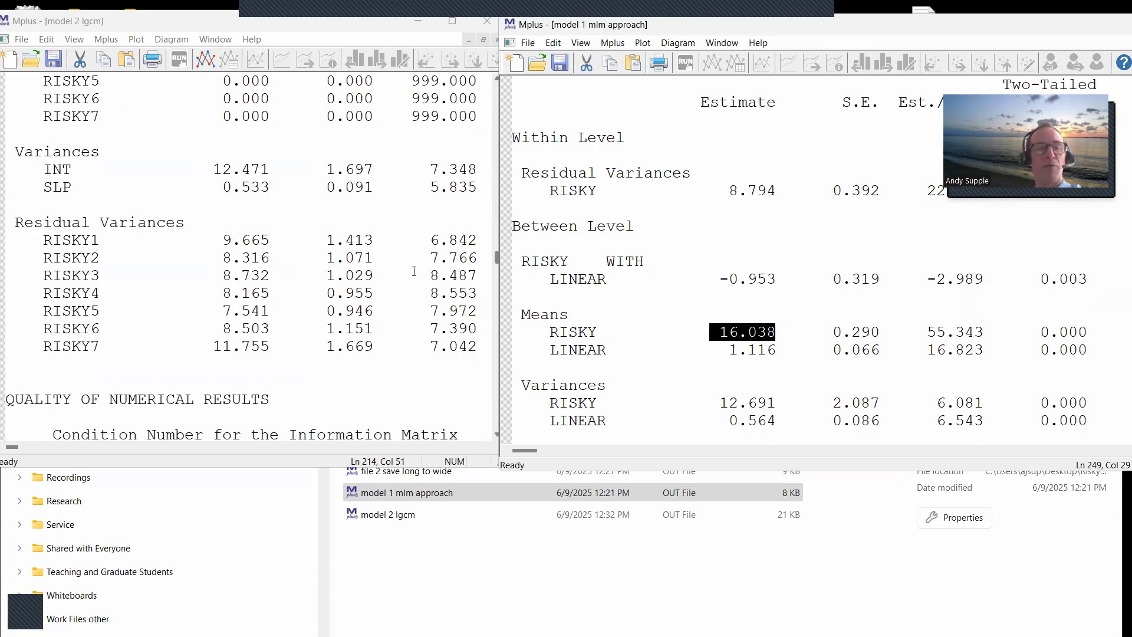
pyautogui.scroll(6, 415, 270)
pyautogui.moveTo(722, 352); pyautogui.dragTo(786, 351)
pyautogui.scroll(-2, 305, 293)
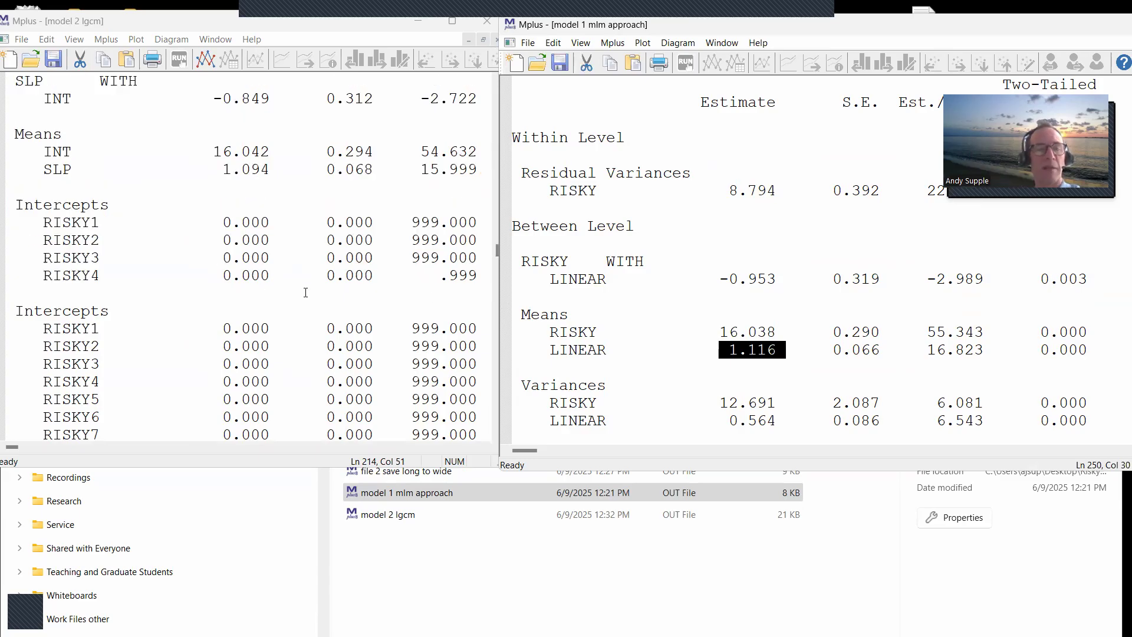
pyautogui.scroll(-4, 306, 293)
pyautogui.scroll(-2, 619, 354)
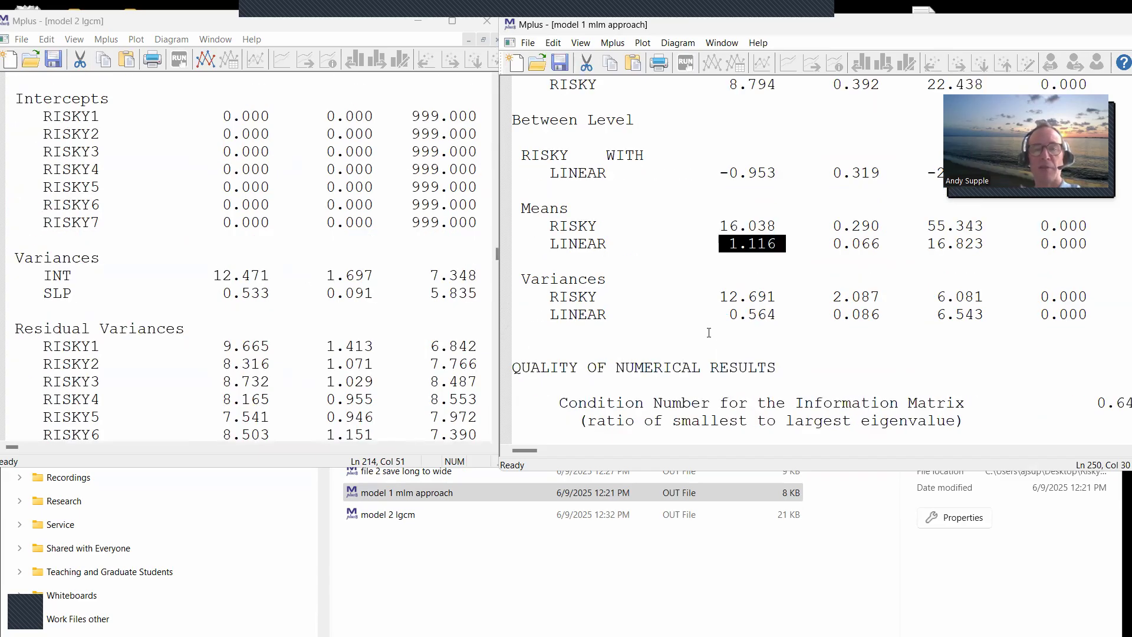
# Compare the intercept and slope variances between the Model 1 MLM and Model 2 LGCM outputs, highlighting each estimate
pyautogui.moveTo(719, 296); pyautogui.dragTo(785, 298)
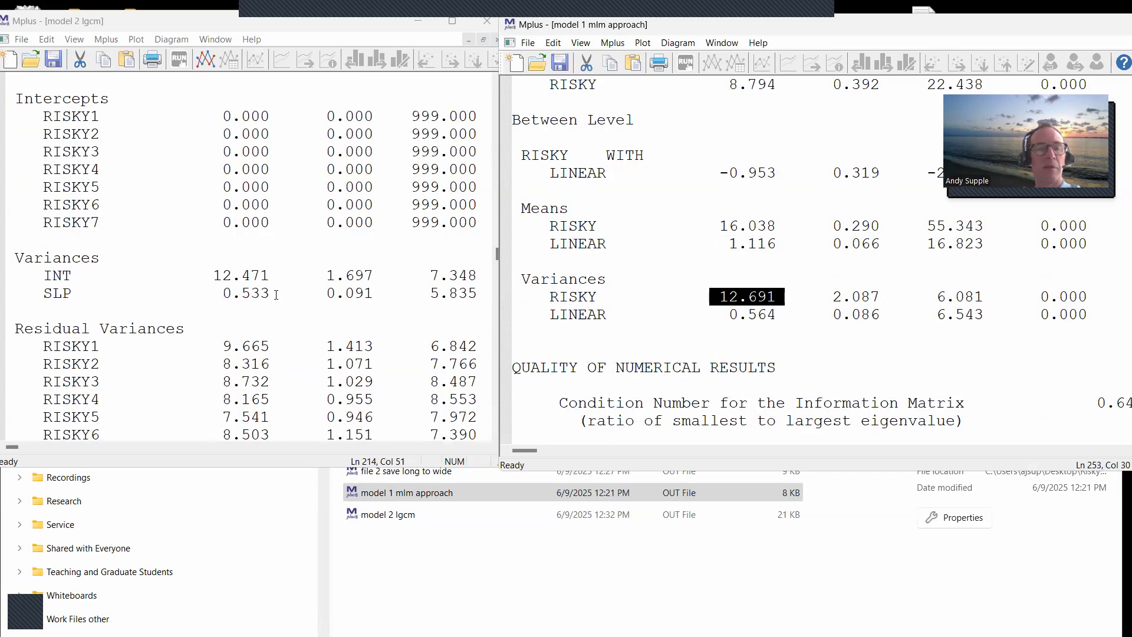
pyautogui.moveTo(204, 276); pyautogui.dragTo(279, 278)
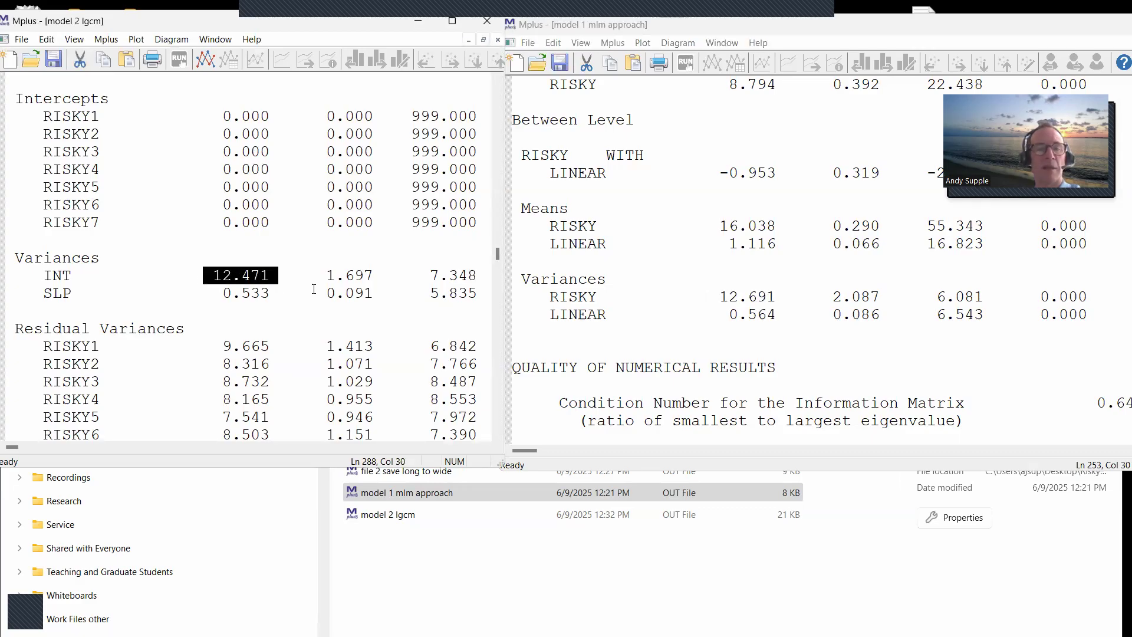
pyautogui.moveTo(711, 313); pyautogui.dragTo(777, 315)
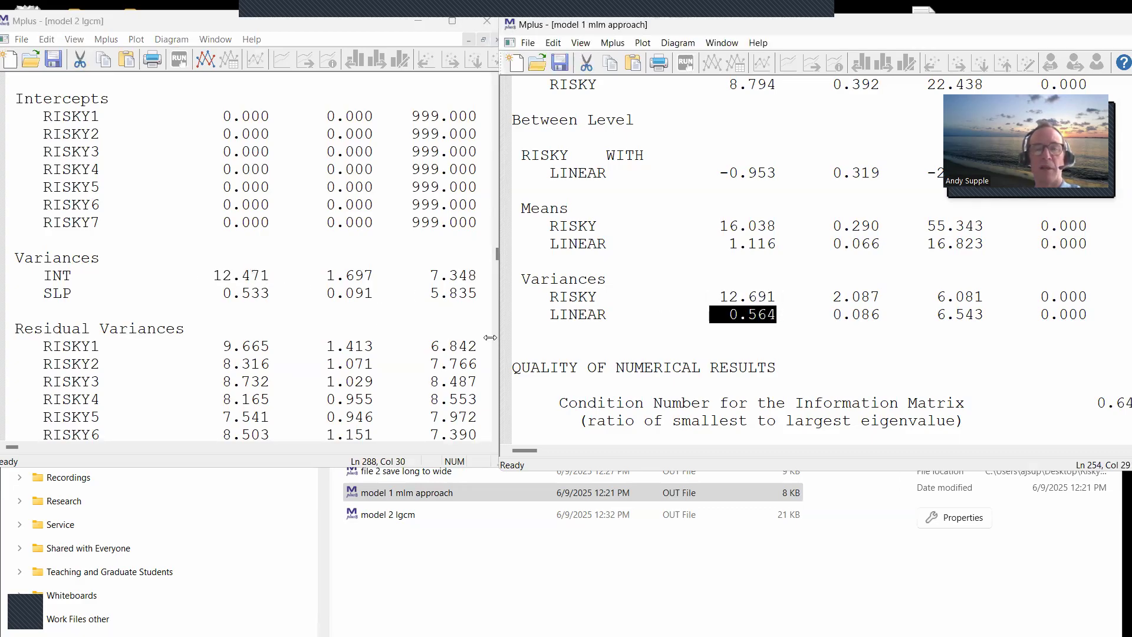
pyautogui.moveTo(215, 293); pyautogui.dragTo(267, 298)
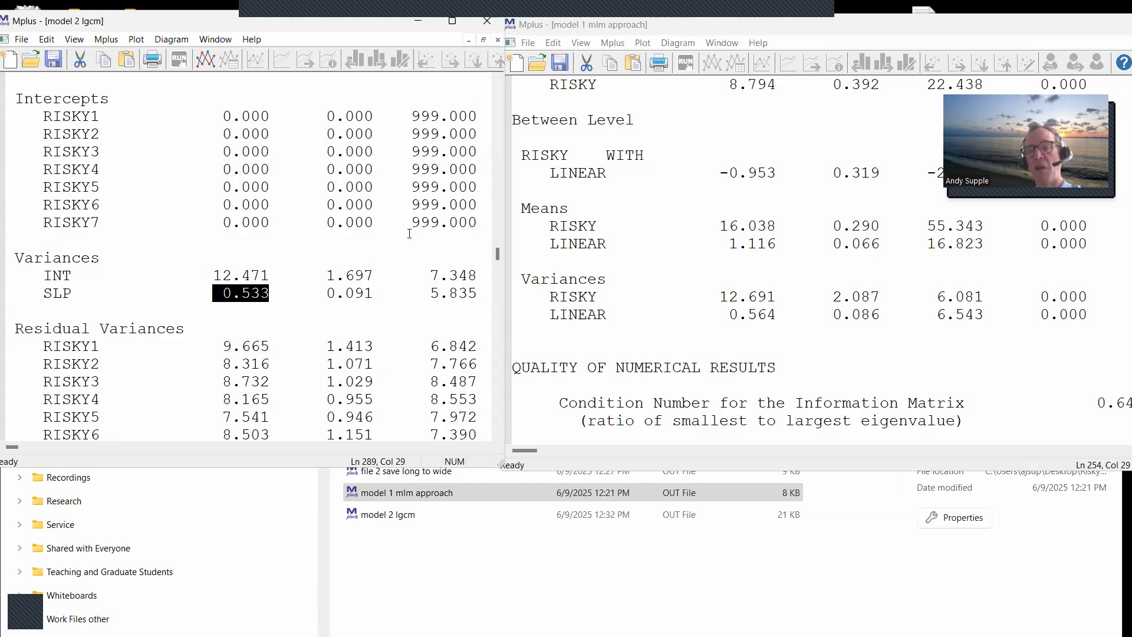
# Uncomment the risky1-risky7(var) line in the Model 2 LGCM input, then save the changes and rerun the model
pyautogui.click(453, 23)
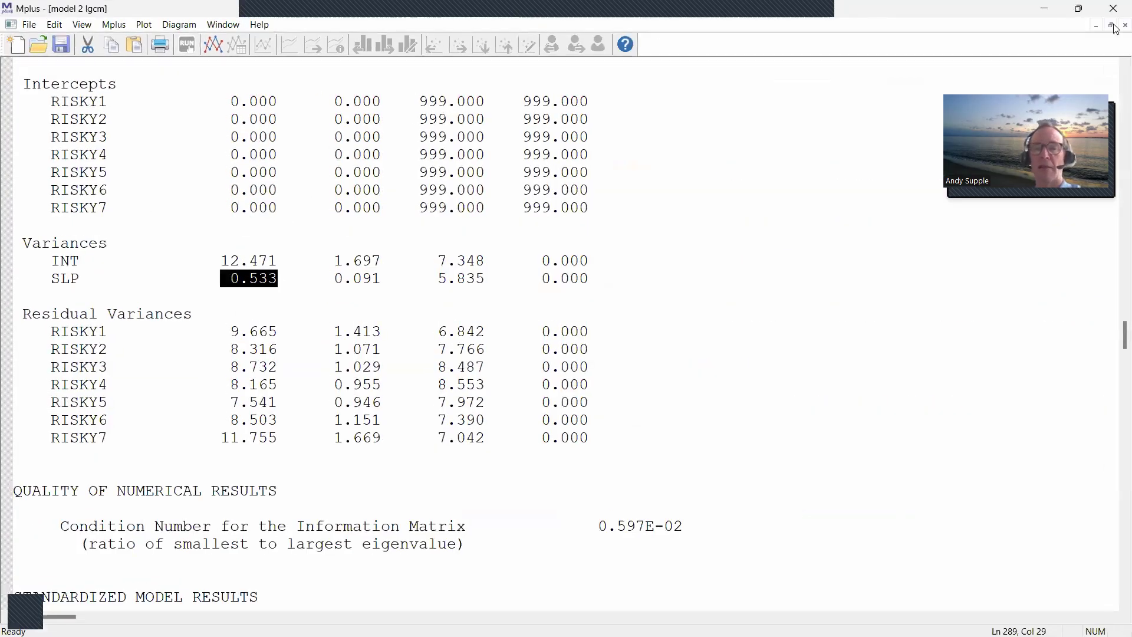
pyautogui.click(1125, 25)
pyautogui.scroll(-3, 233, 362)
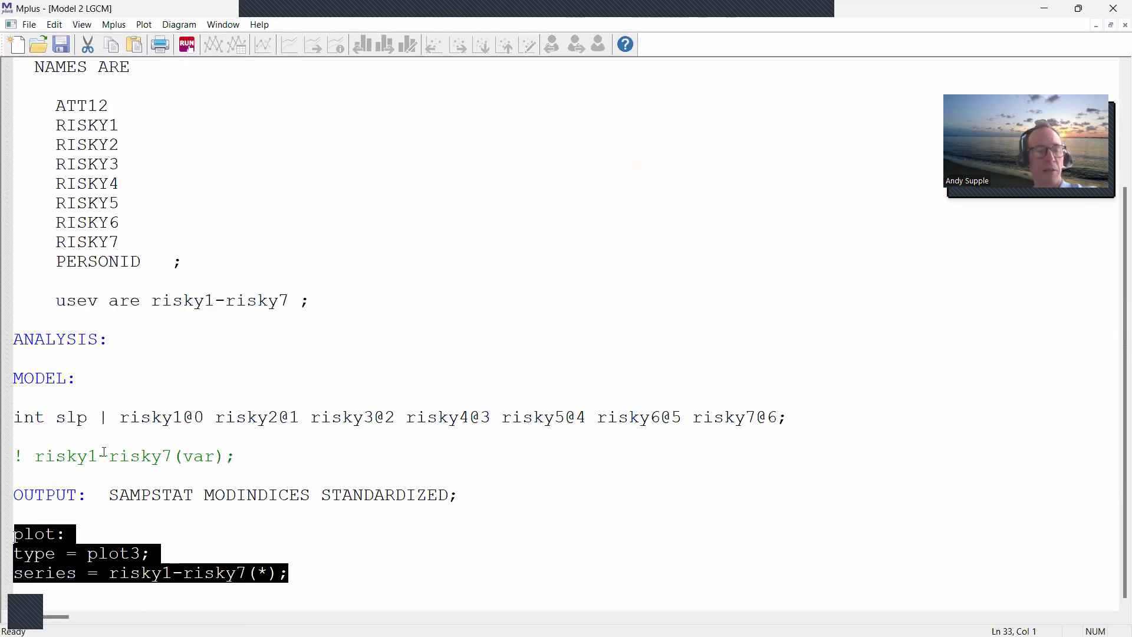
pyautogui.click(28, 458)
pyautogui.press('BackSpace')
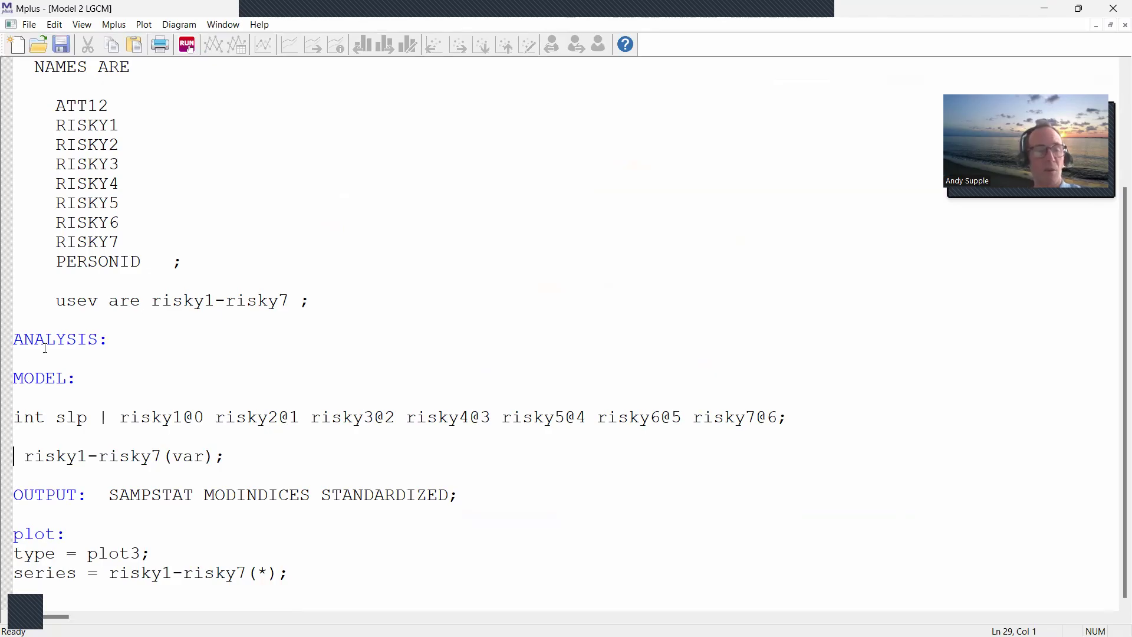
pyautogui.moveTo(23, 457); pyautogui.dragTo(209, 463)
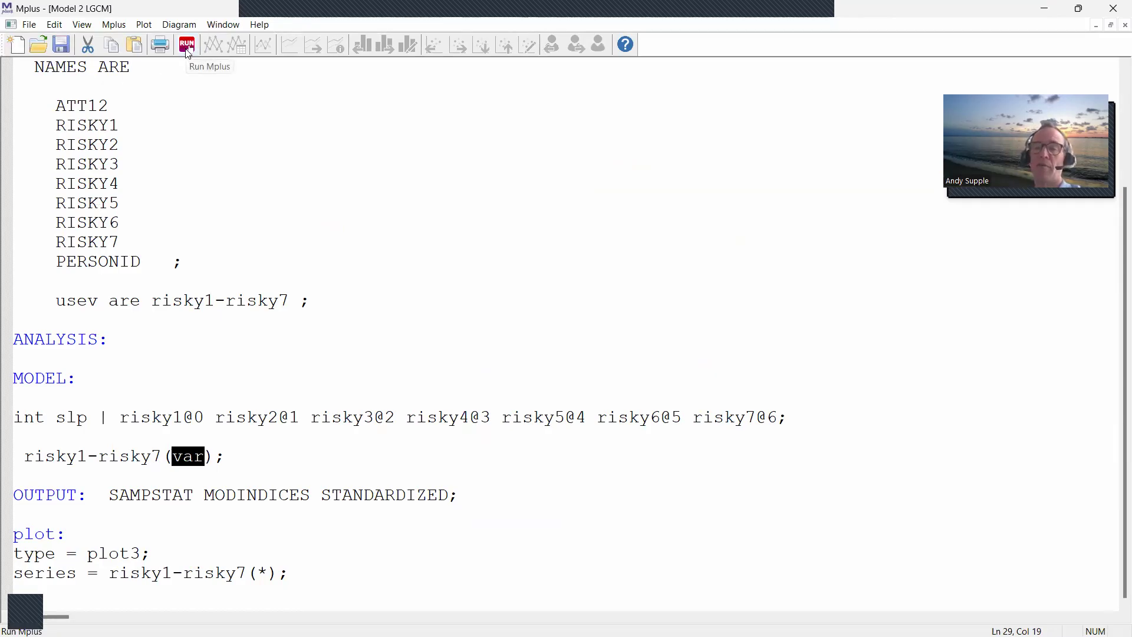
pyautogui.click(187, 51)
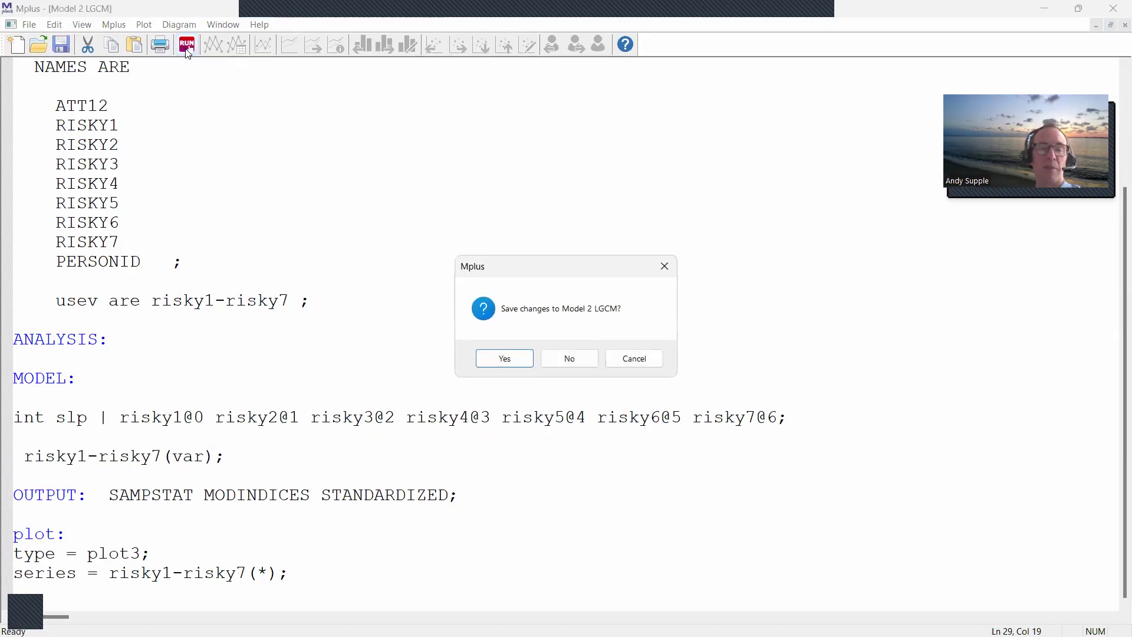
pyautogui.click(503, 357)
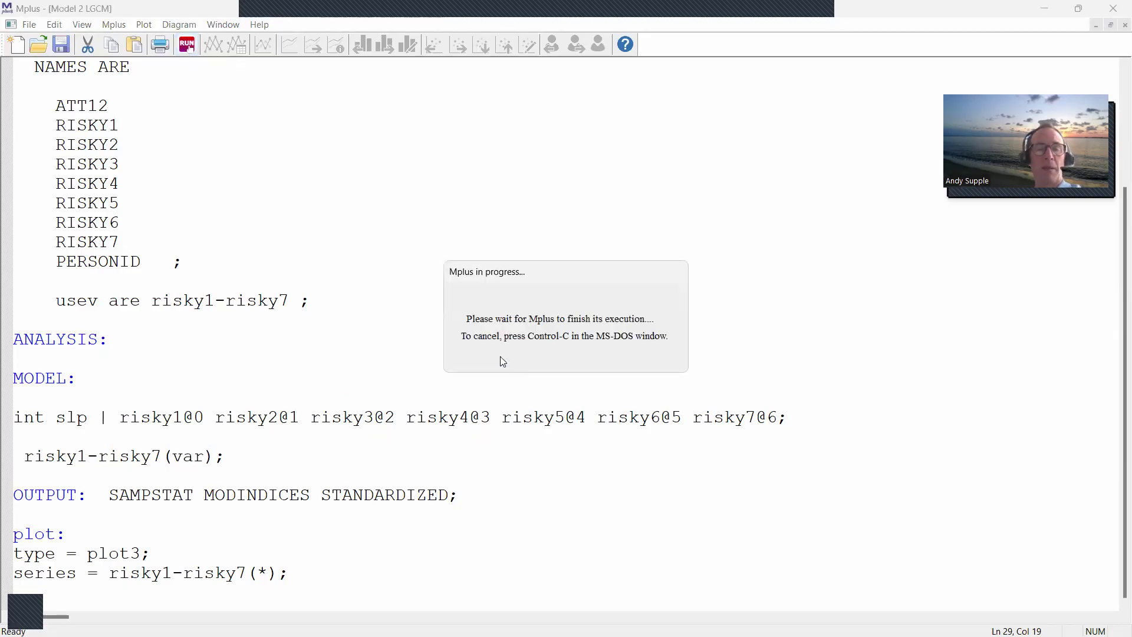
# Review the rerun Model 2 fit information, covering the chi-square test, RMSEA, CFI/TLI and SRMR
pyautogui.scroll(-10, 483, 305)
pyautogui.scroll(-20, 483, 305)
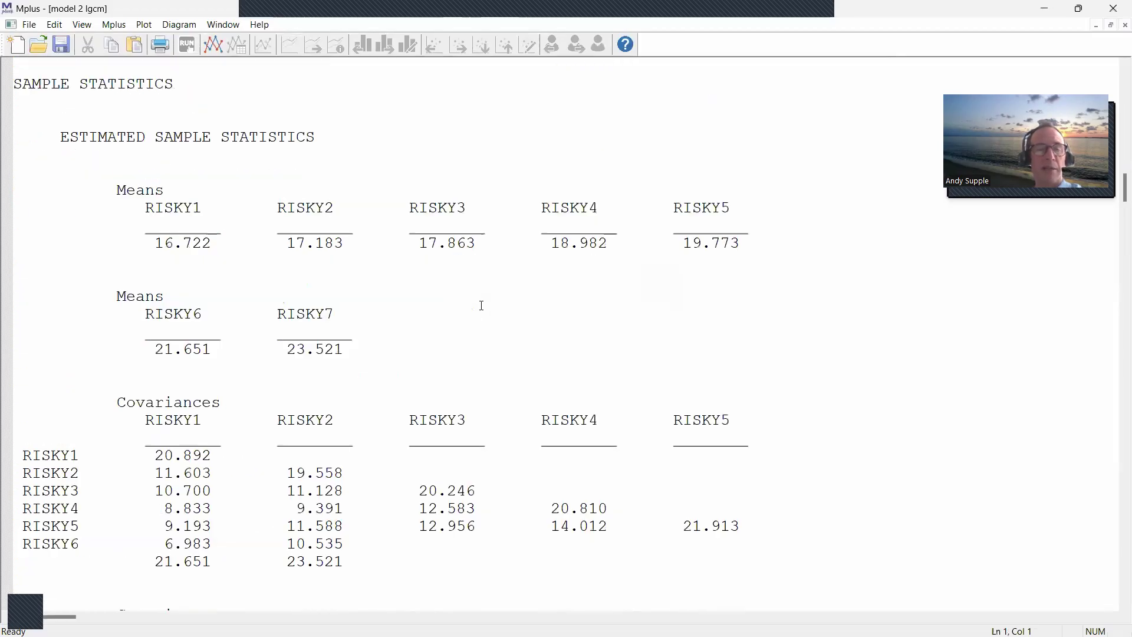
pyautogui.scroll(-20, 482, 306)
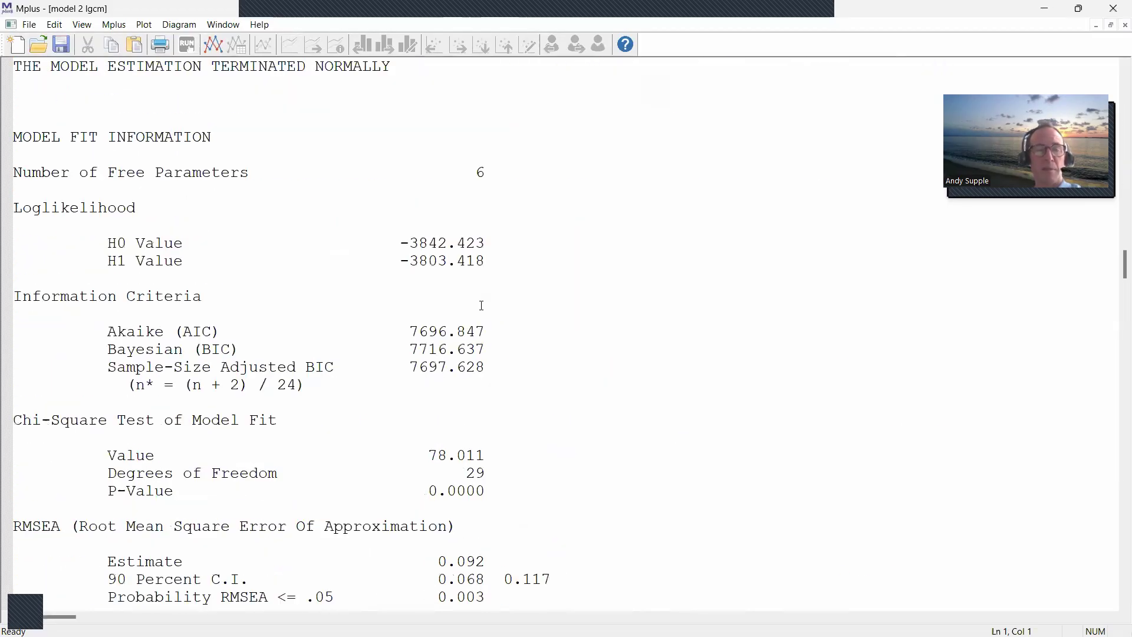
pyautogui.scroll(-2, 440, 367)
pyautogui.moveTo(423, 360)
pyautogui.mouseDown()
pyautogui.moveTo(477, 351)
pyautogui.moveTo(431, 351)
pyautogui.mouseUp()
pyautogui.click(438, 351)
pyautogui.scroll(-2, 505, 343)
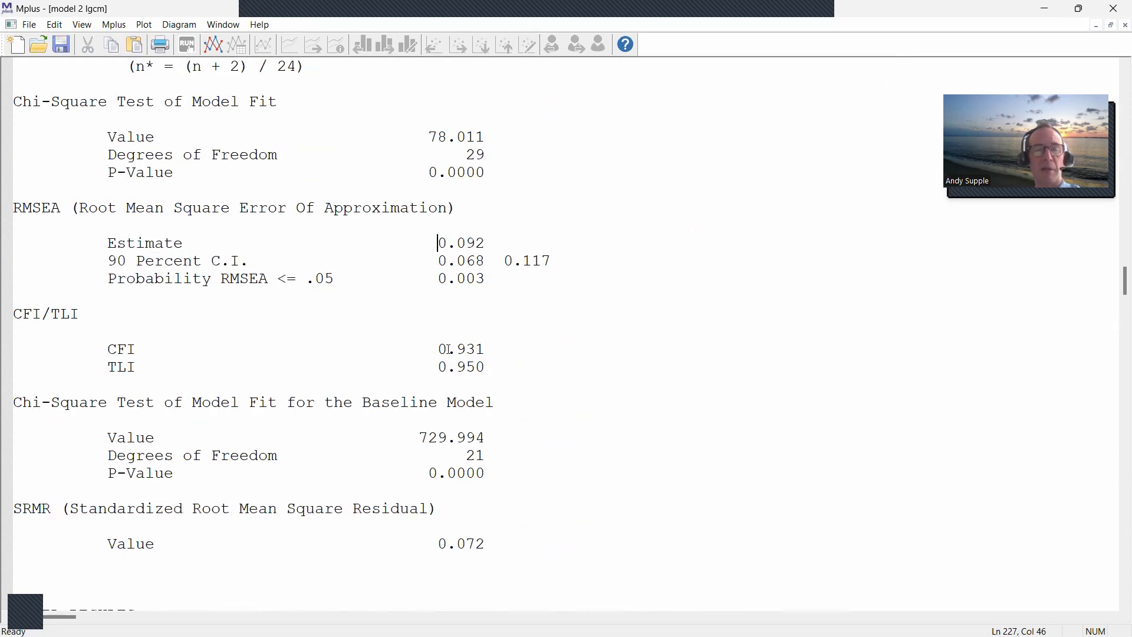
pyautogui.scroll(-2, 533, 354)
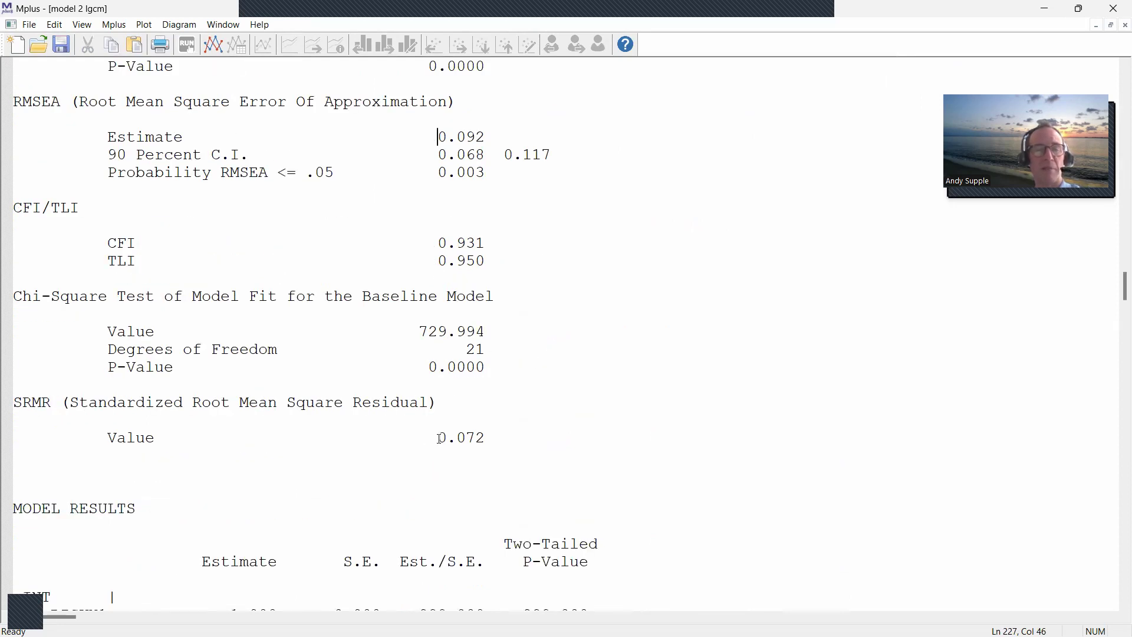
# Highlight the residual variances of RISKY1 through RISKY7 in the rerun Model 2 results
pyautogui.scroll(-12, 440, 376)
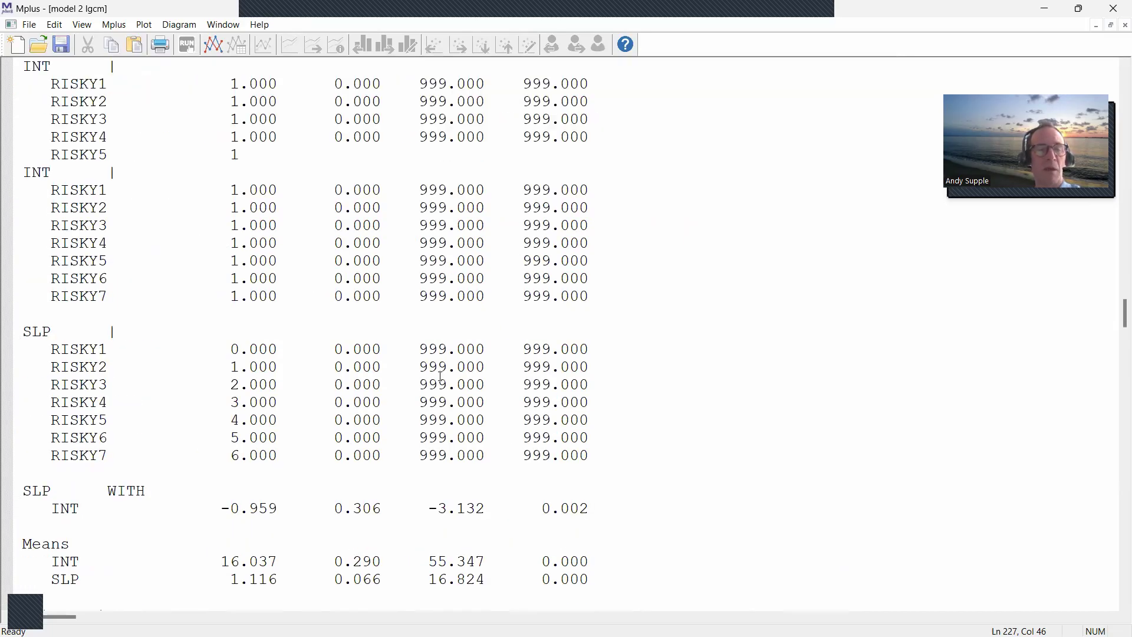
pyautogui.scroll(-4, 440, 376)
pyautogui.moveTo(45, 442); pyautogui.dragTo(356, 560)
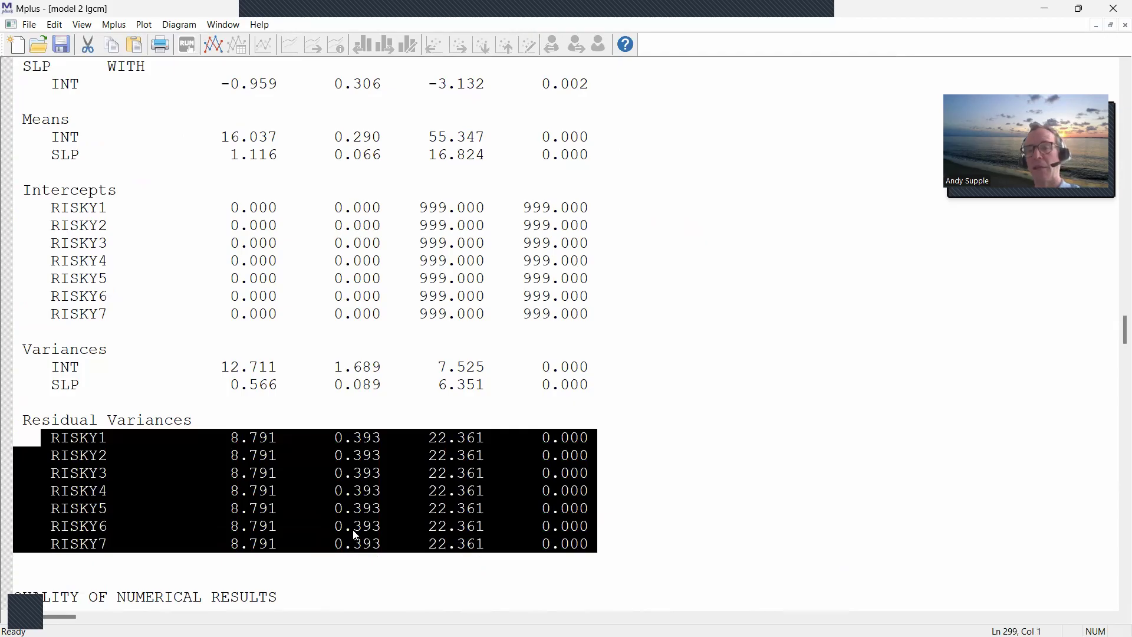
pyautogui.scroll(2, 310, 442)
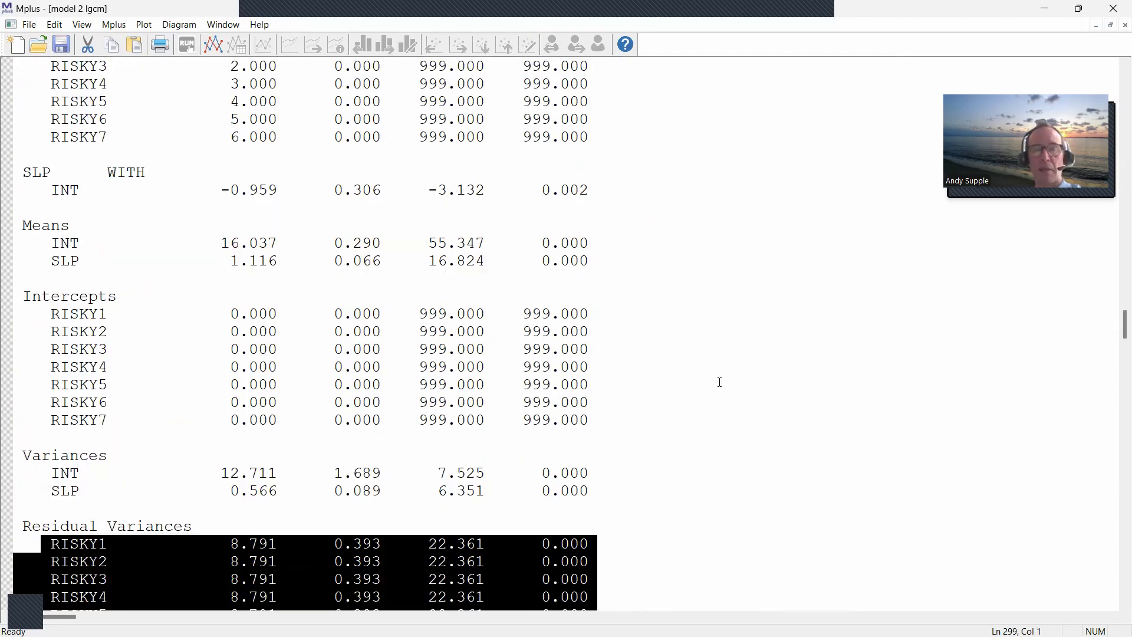
# Restore the side-by-side windows and compare the H0 loglikelihood and AIC of the constrained Model 2 LGCM with the Model 1 MLM output
pyautogui.click(1079, 9)
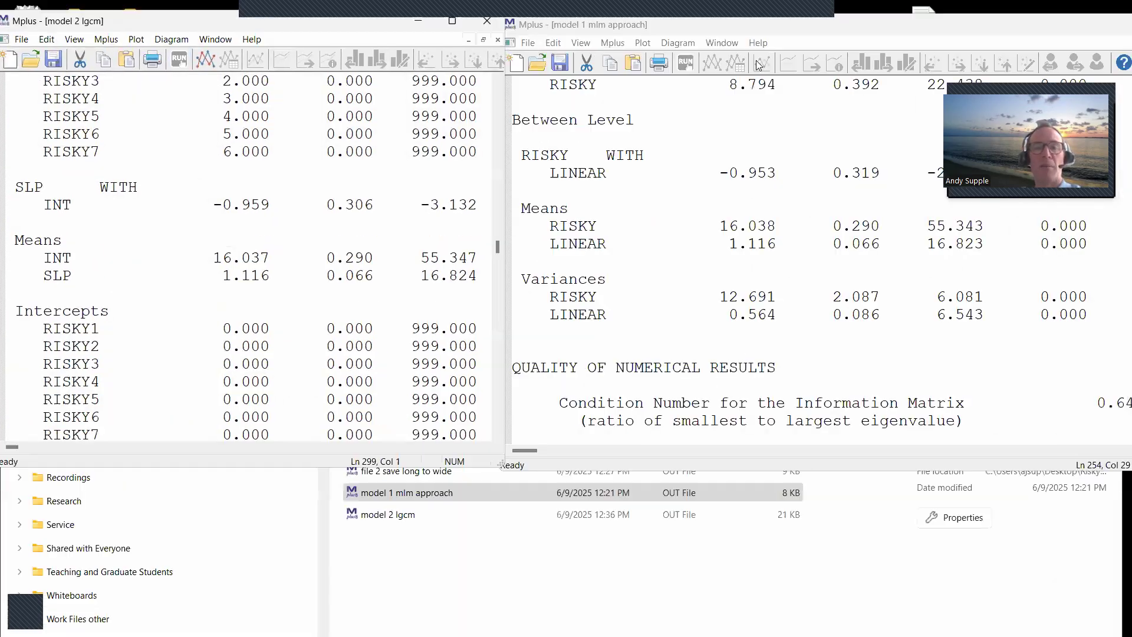
pyautogui.scroll(10, 629, 225)
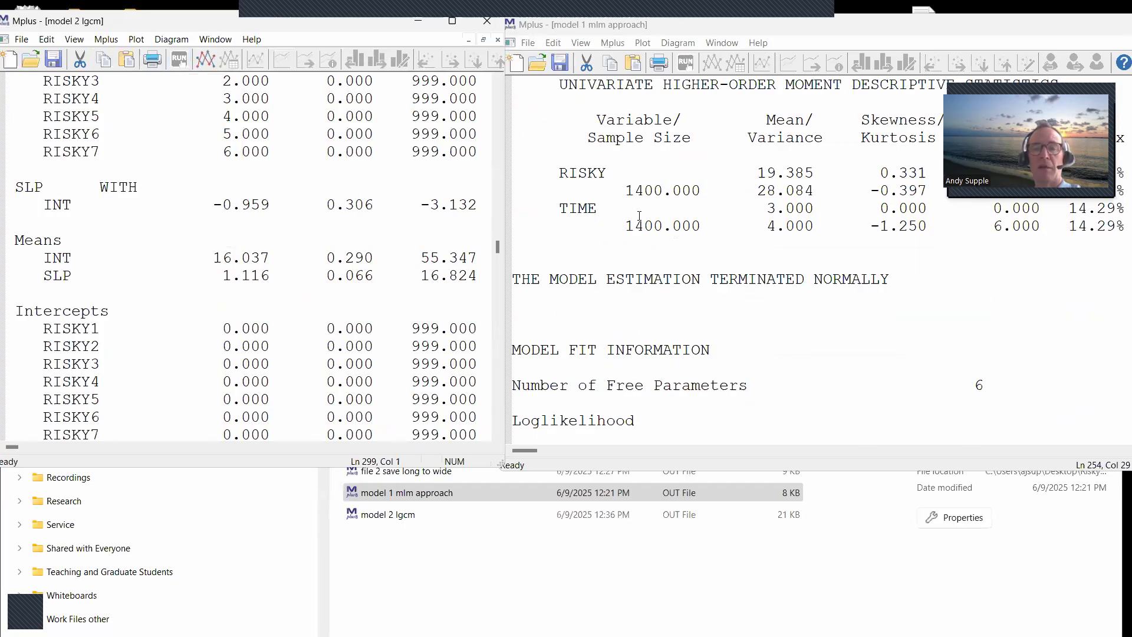
pyautogui.scroll(-4, 763, 254)
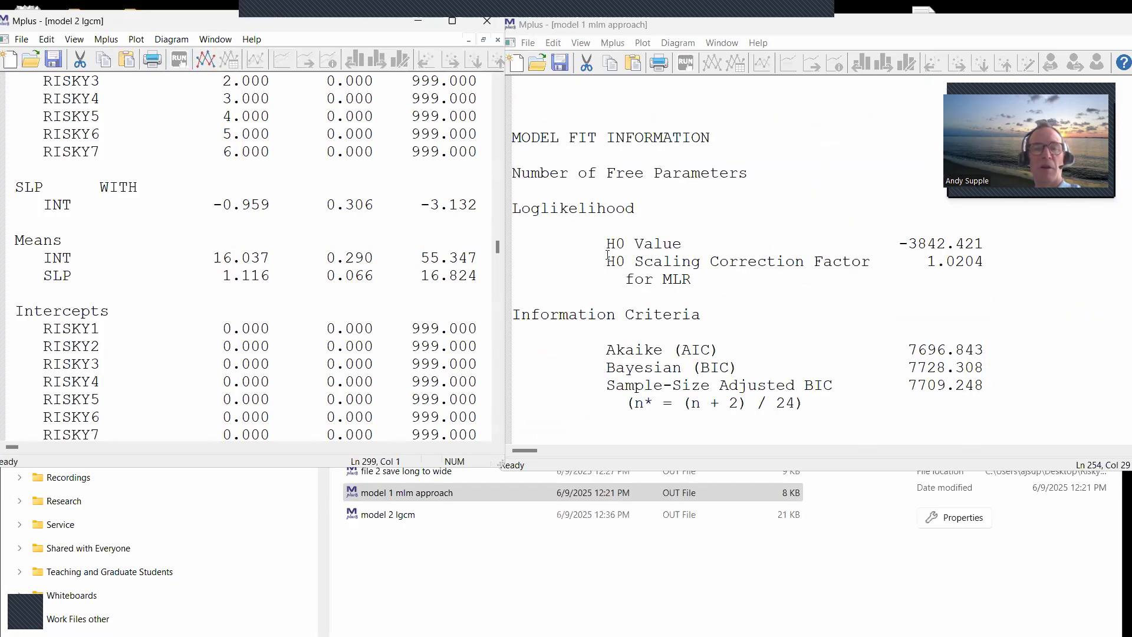
pyautogui.scroll(15, 463, 239)
pyautogui.scroll(8, 463, 240)
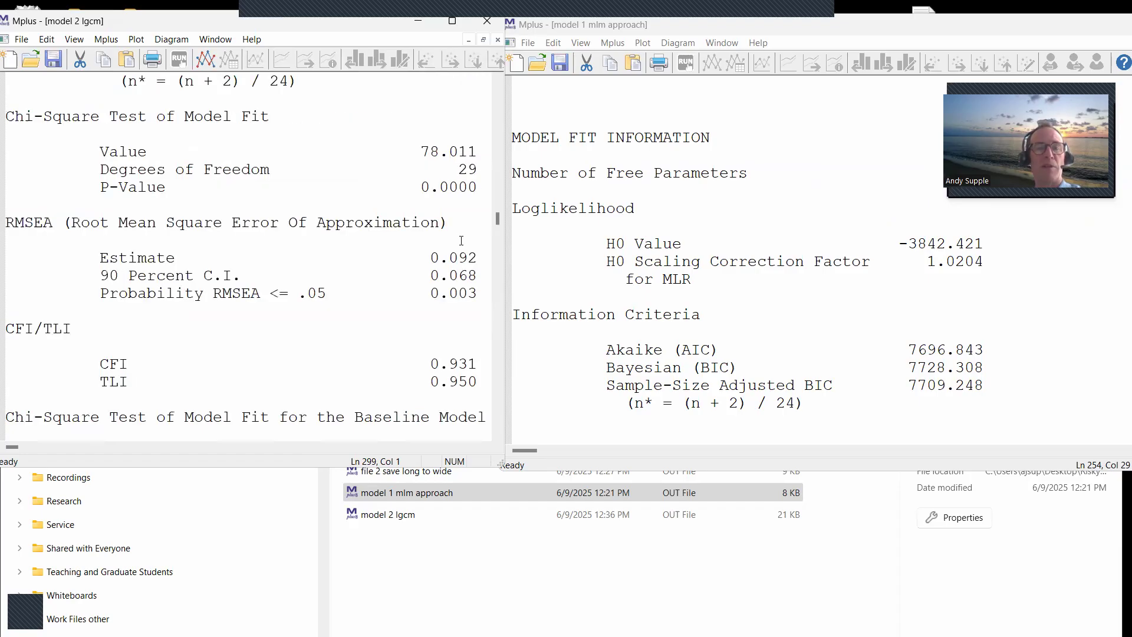
pyautogui.moveTo(387, 158); pyautogui.dragTo(458, 153)
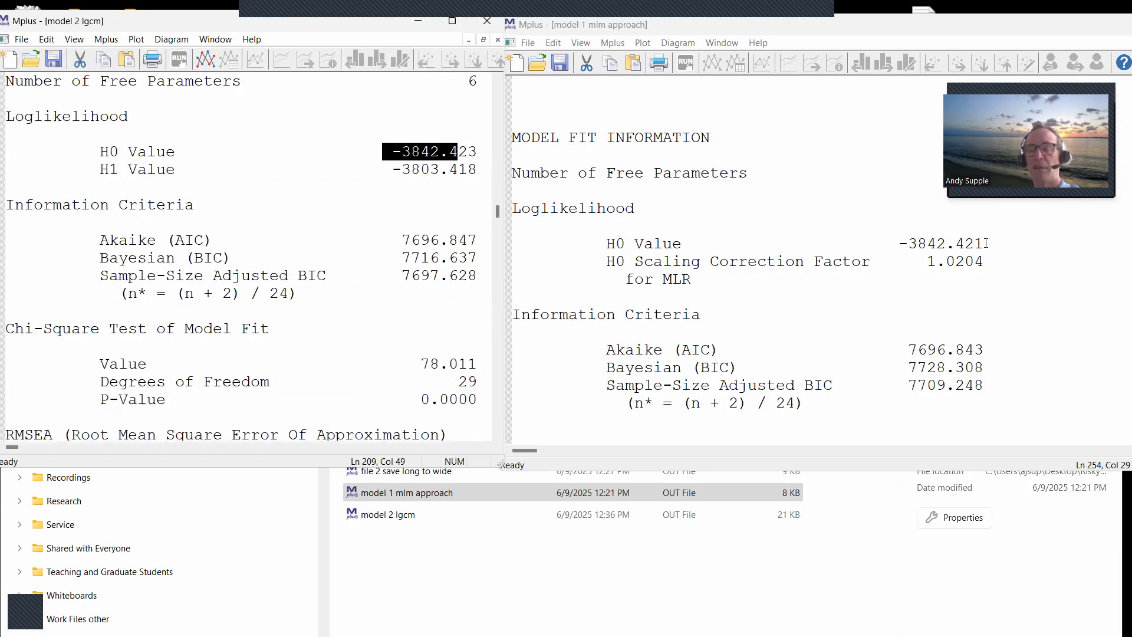
pyautogui.moveTo(401, 240); pyautogui.dragTo(478, 240)
pyautogui.moveTo(909, 349); pyautogui.dragTo(984, 350)
# Compare the constrained LGCM residual variances with the within-level RISKY residual variance in the MLM model results
pyautogui.scroll(-6, 725, 276)
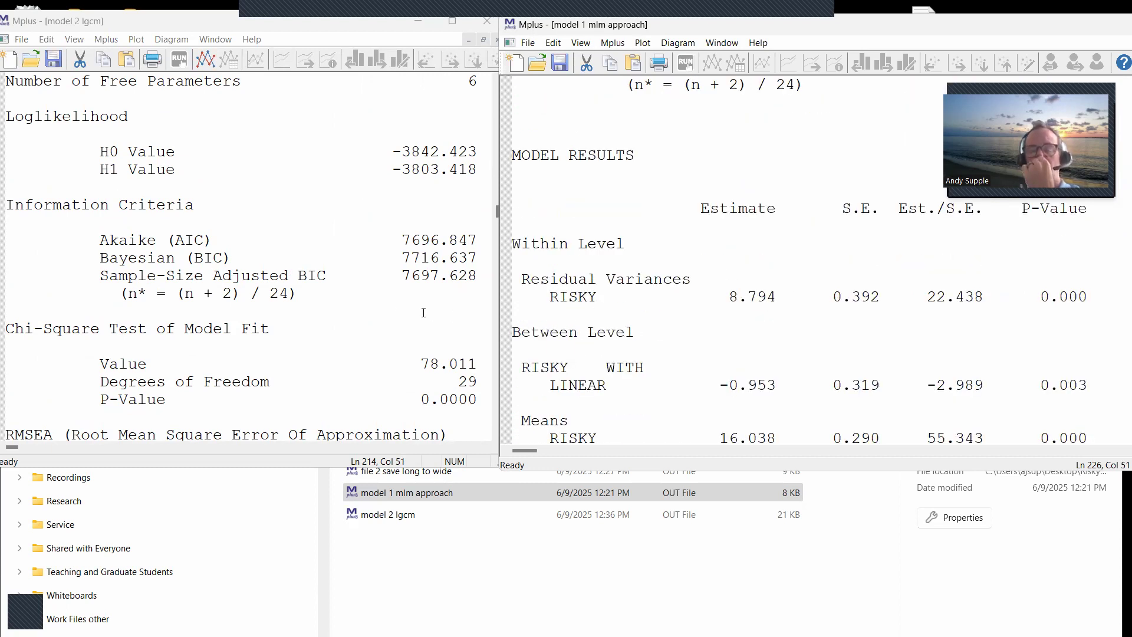
pyautogui.scroll(-20, 347, 305)
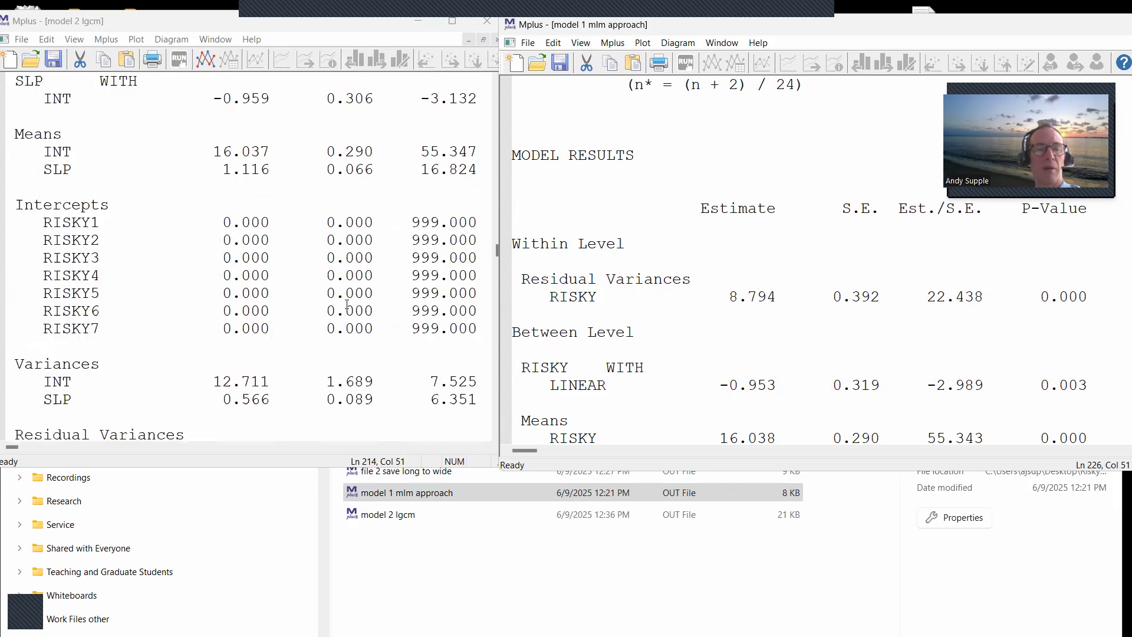
pyautogui.scroll(-4, 348, 305)
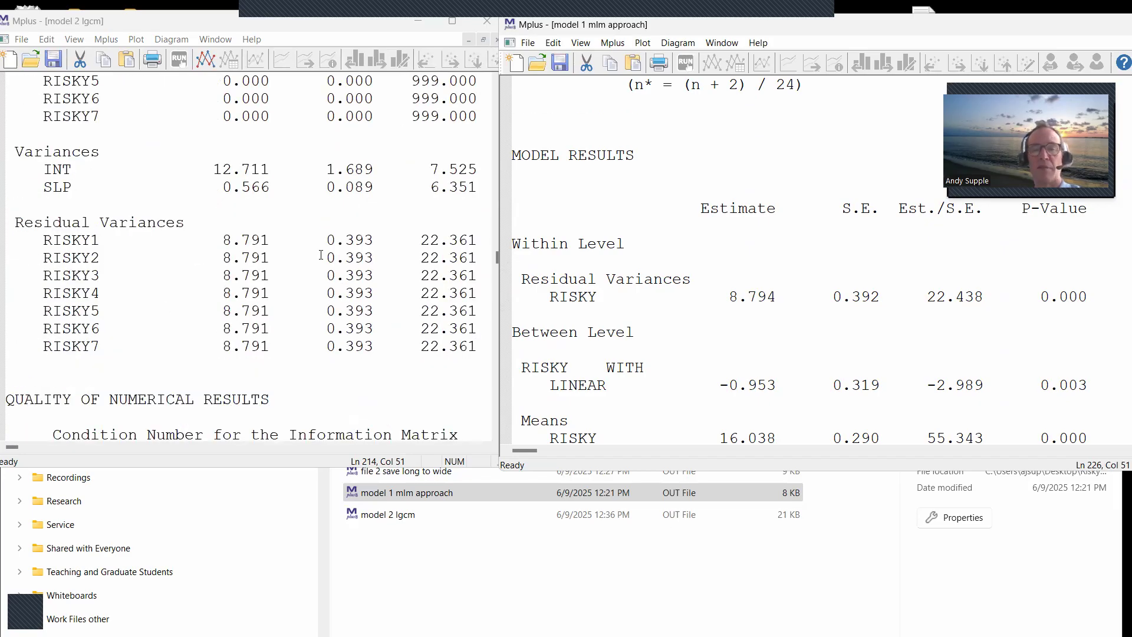
pyautogui.scroll(4, 321, 292)
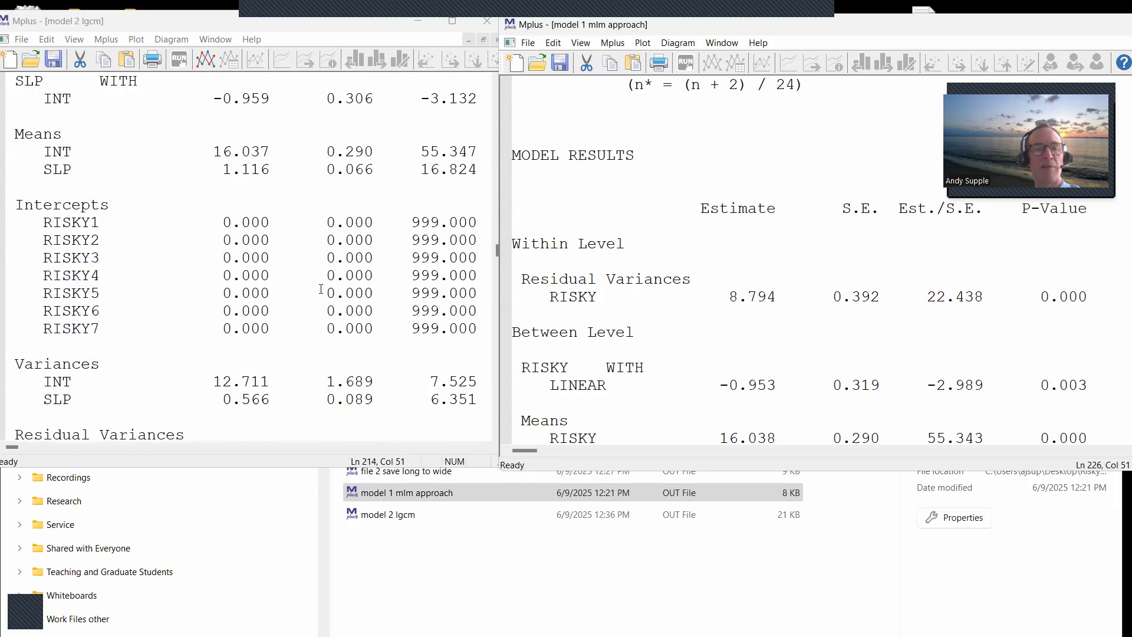
# Compare the INT and SLP means in the constrained LGCM output with the RISKY and LINEAR means in the MLM output, highlighting the estimates
pyautogui.scroll(-2, 708, 287)
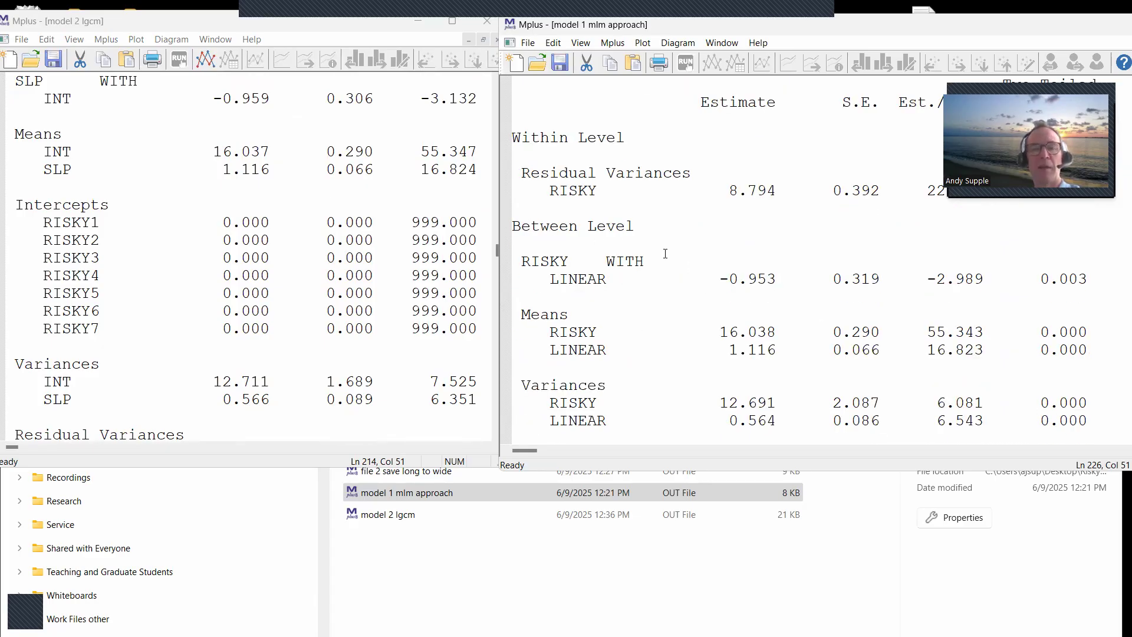
pyautogui.moveTo(213, 170); pyautogui.dragTo(280, 170)
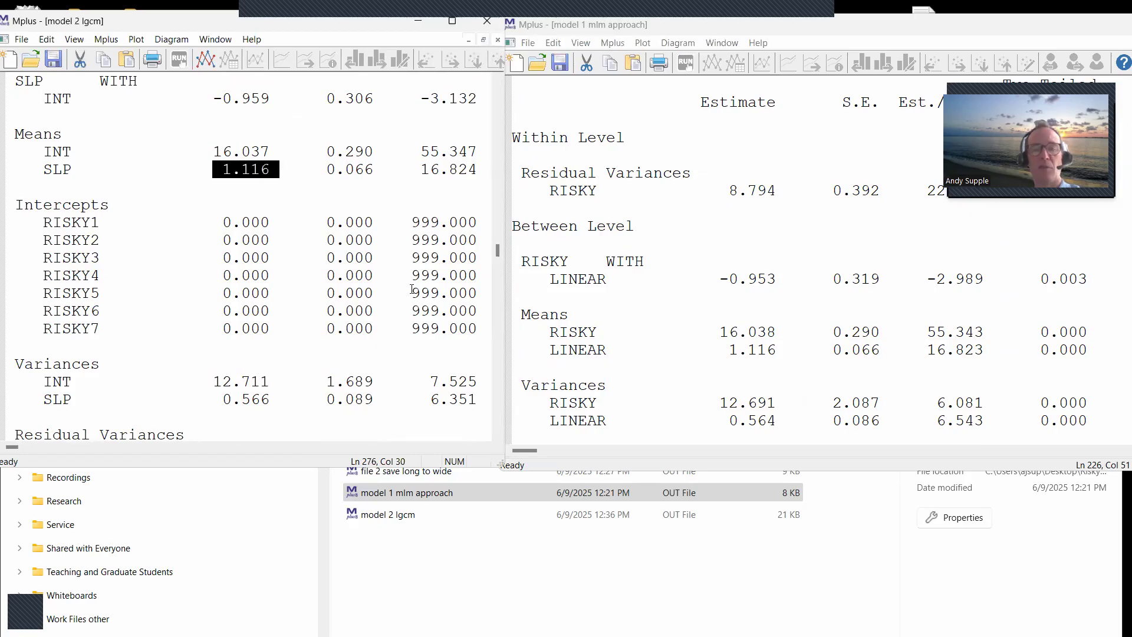
pyautogui.moveTo(722, 352); pyautogui.dragTo(795, 354)
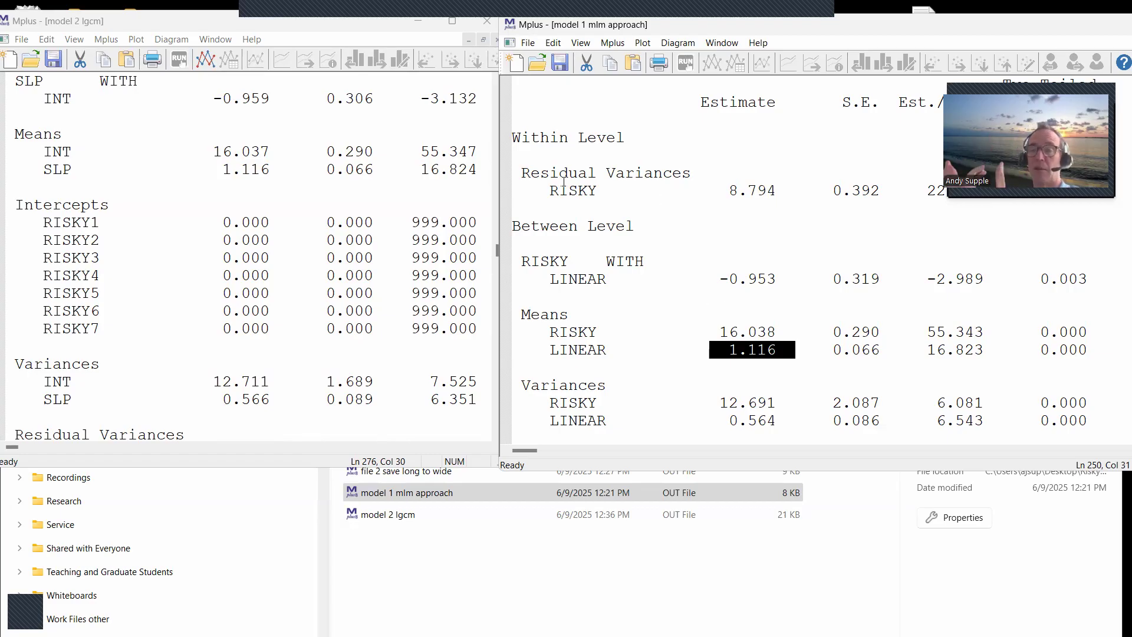
pyautogui.moveTo(215, 152); pyautogui.dragTo(296, 162)
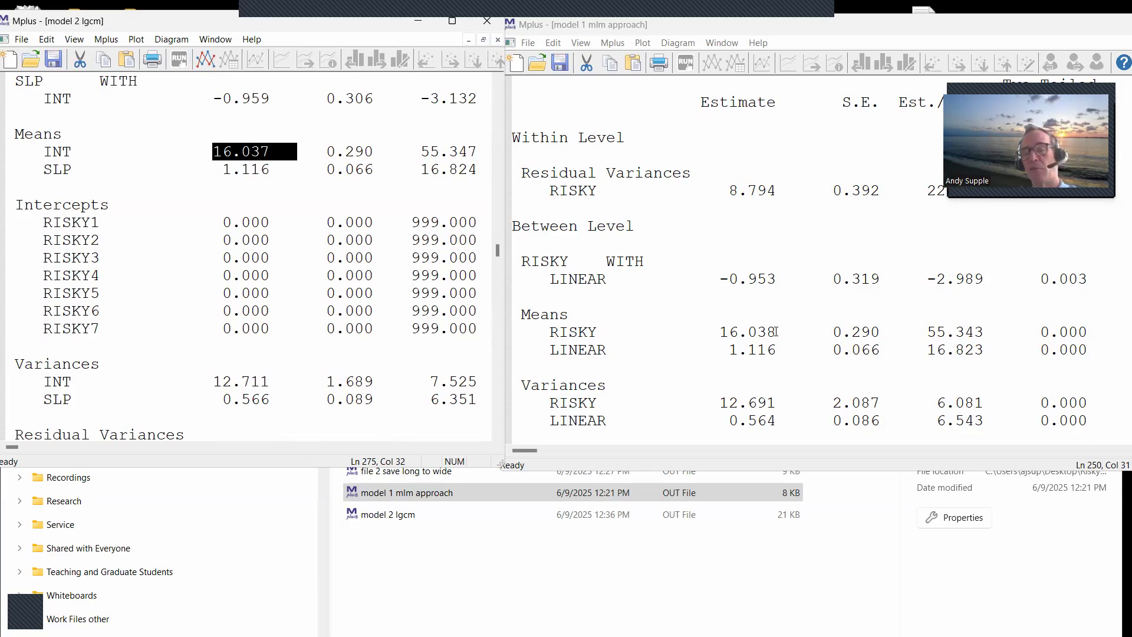
pyautogui.moveTo(214, 171); pyautogui.dragTo(274, 171)
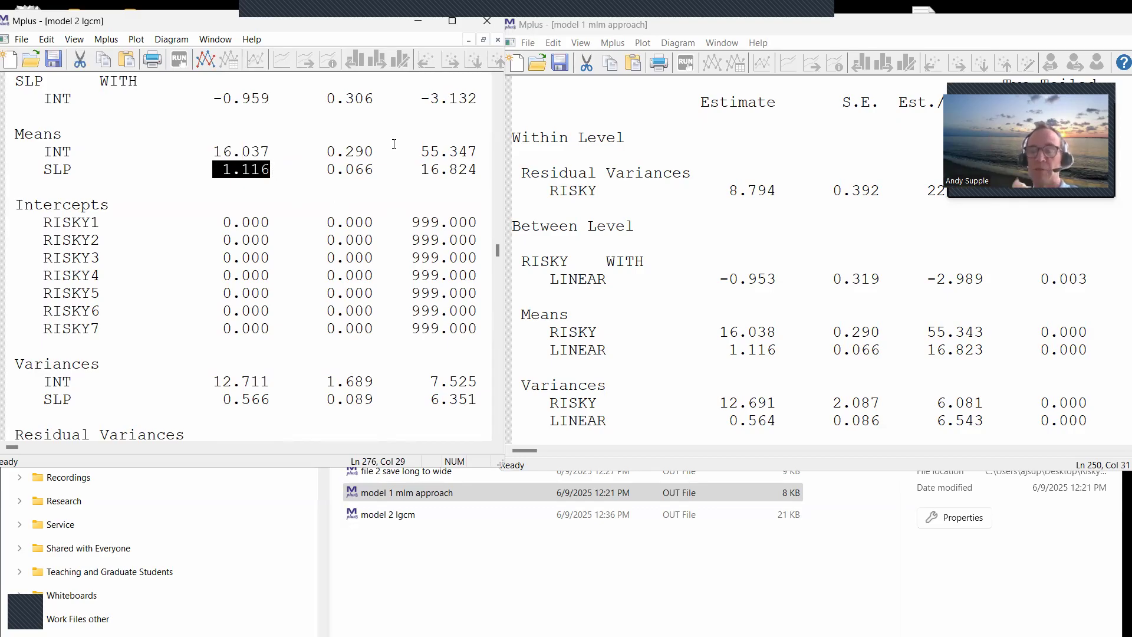
pyautogui.scroll(-4, 394, 174)
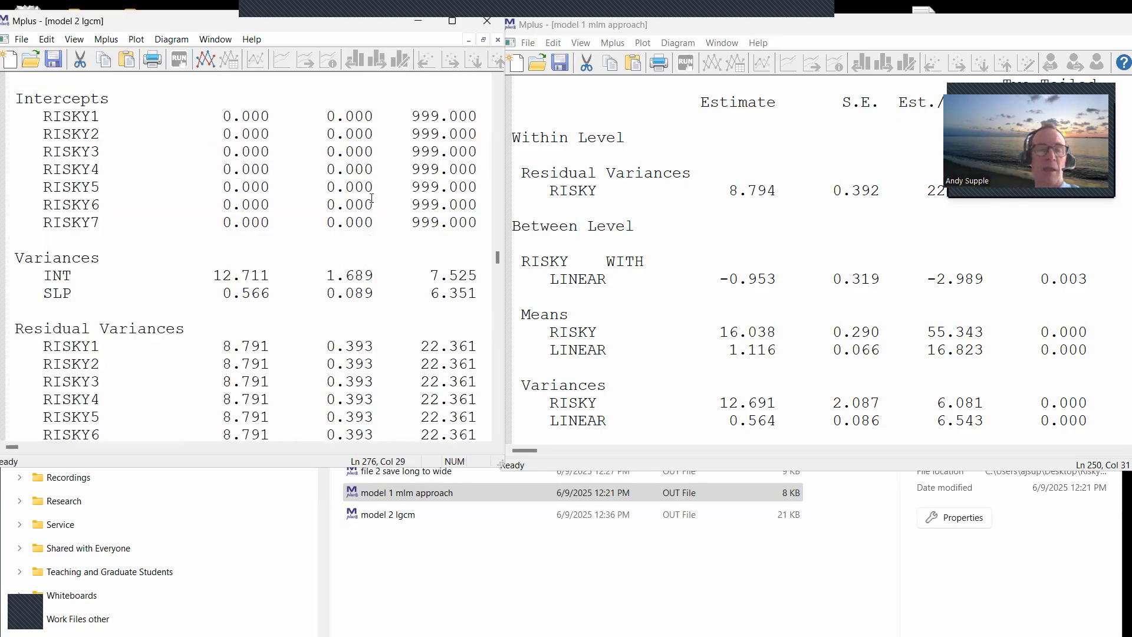
# Close the Model 2 LGCM window and the Model 1 MLM output window to return to the Risky LGCM and MLM folder
pyautogui.click(494, 29)
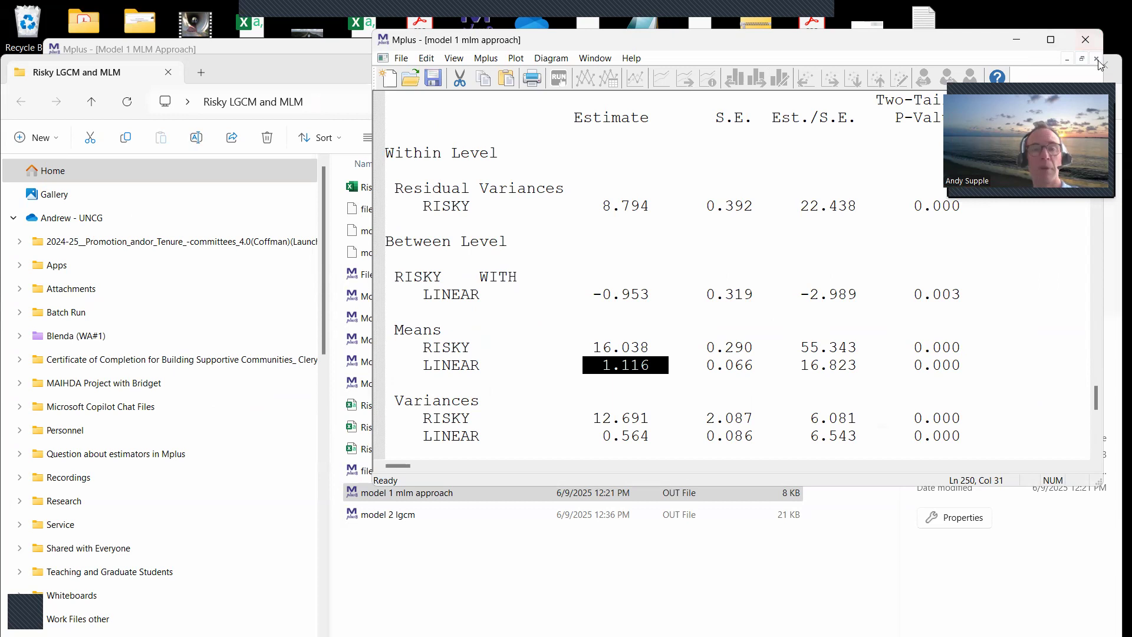
pyautogui.click(1098, 59)
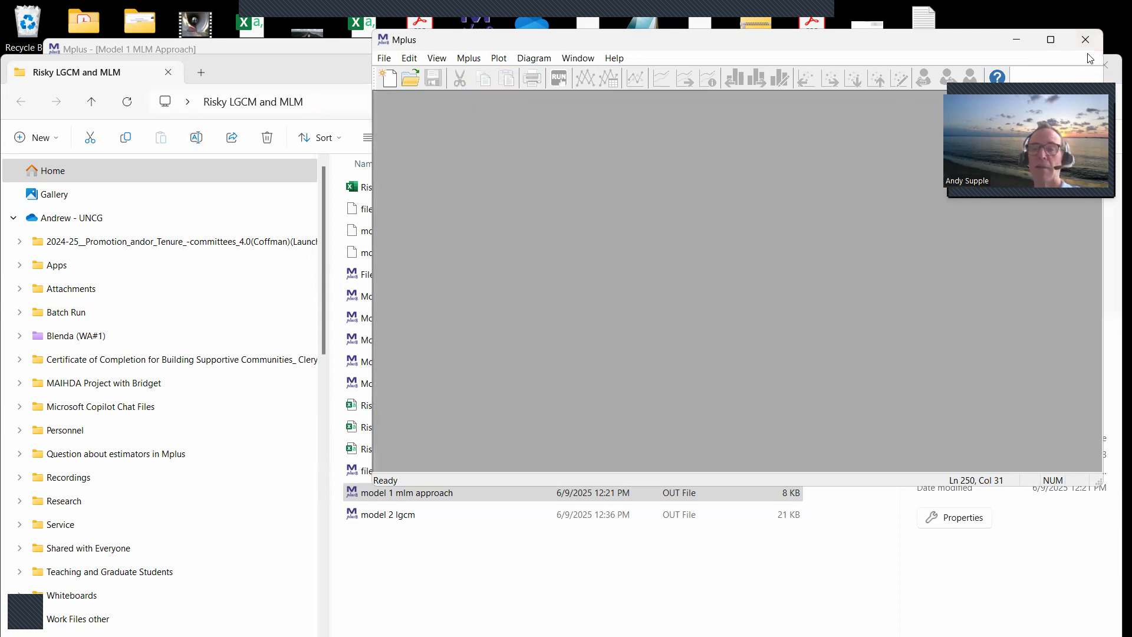
pyautogui.click(1087, 41)
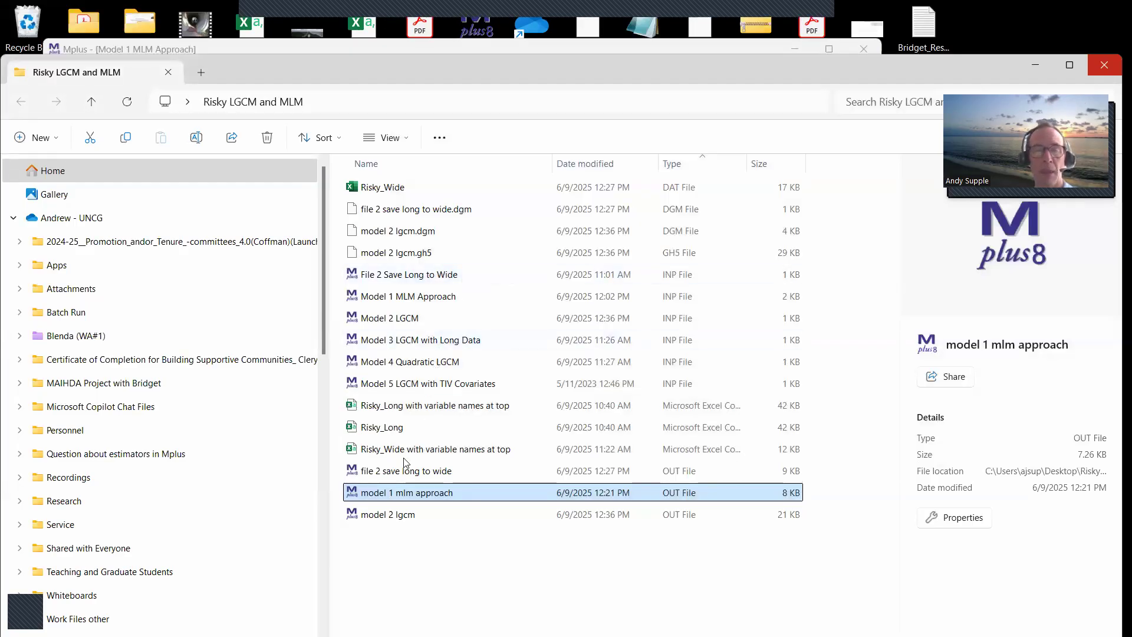
# Open the model 2 lgcm output file and highlight its plot commands "type = plot3;" and "series = risky1-risky7(*);"
pyautogui.doubleClick(392, 518)
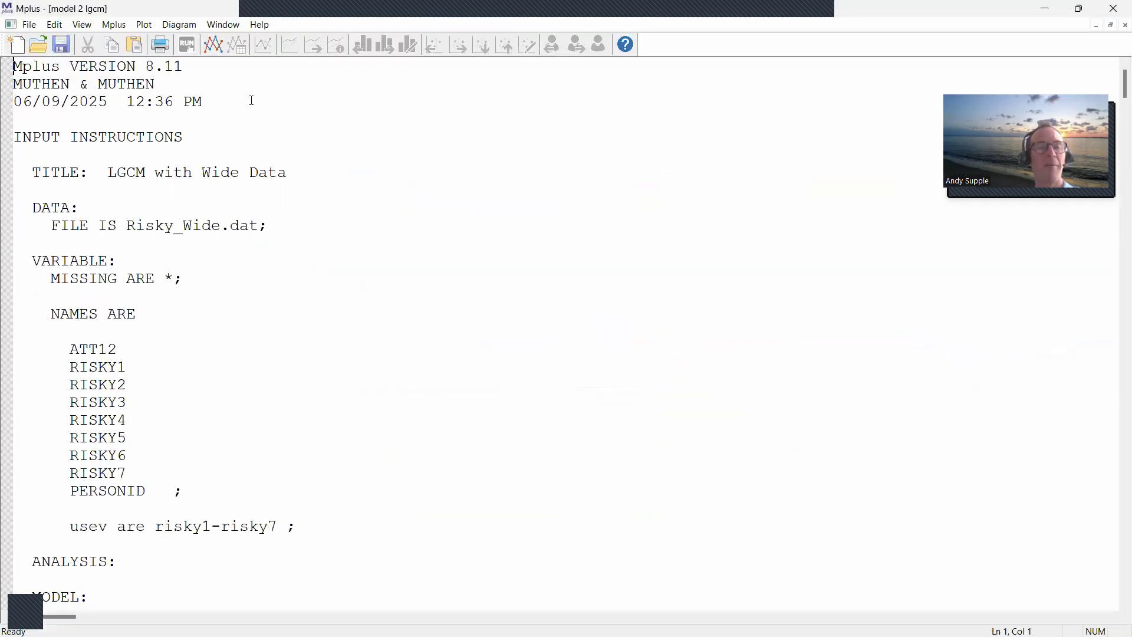
pyautogui.scroll(-8, 248, 102)
pyautogui.scroll(-2, 246, 145)
pyautogui.moveTo(278, 244); pyautogui.dragTo(24, 209)
pyautogui.click(54, 210)
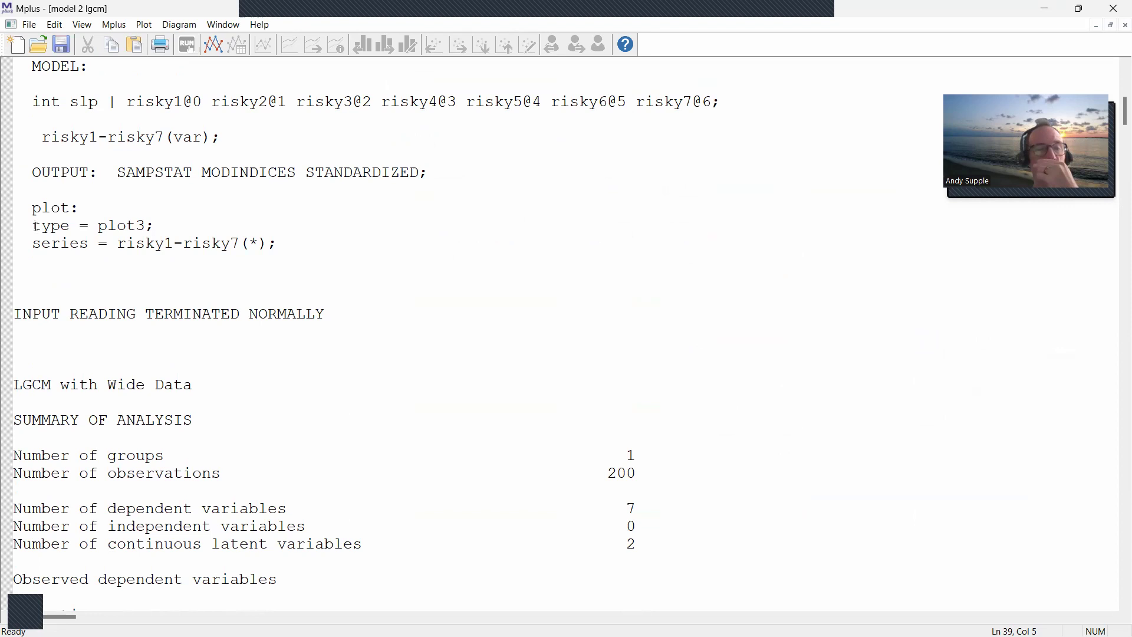
pyautogui.doubleClick(37, 227)
pyautogui.moveTo(109, 232); pyautogui.dragTo(136, 231)
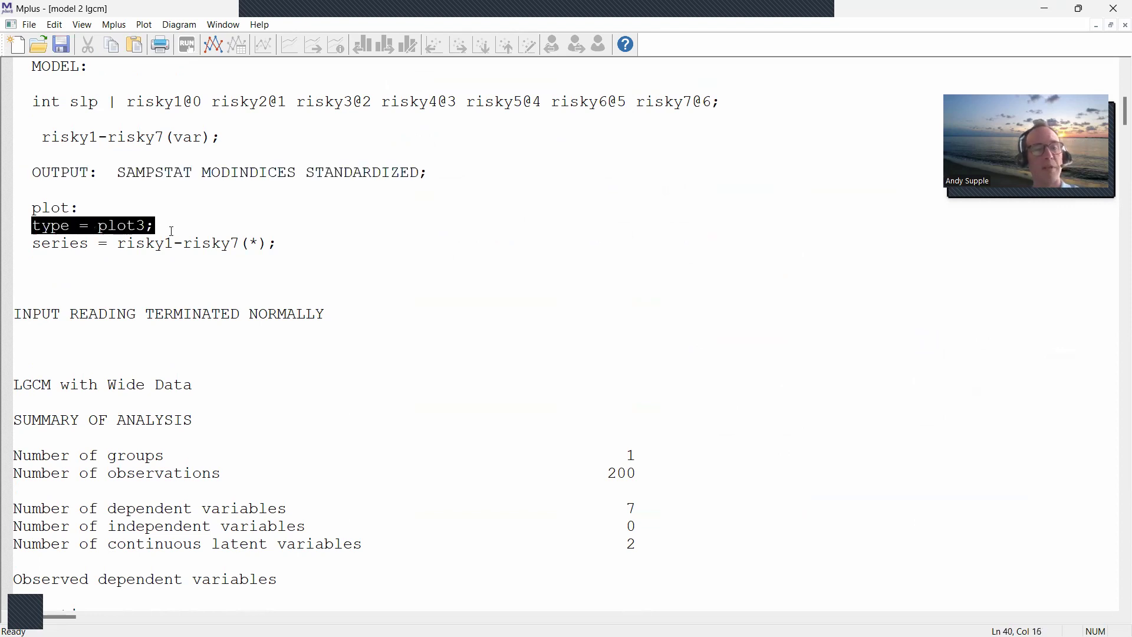
pyautogui.click(34, 243)
pyautogui.moveTo(34, 243); pyautogui.dragTo(295, 247)
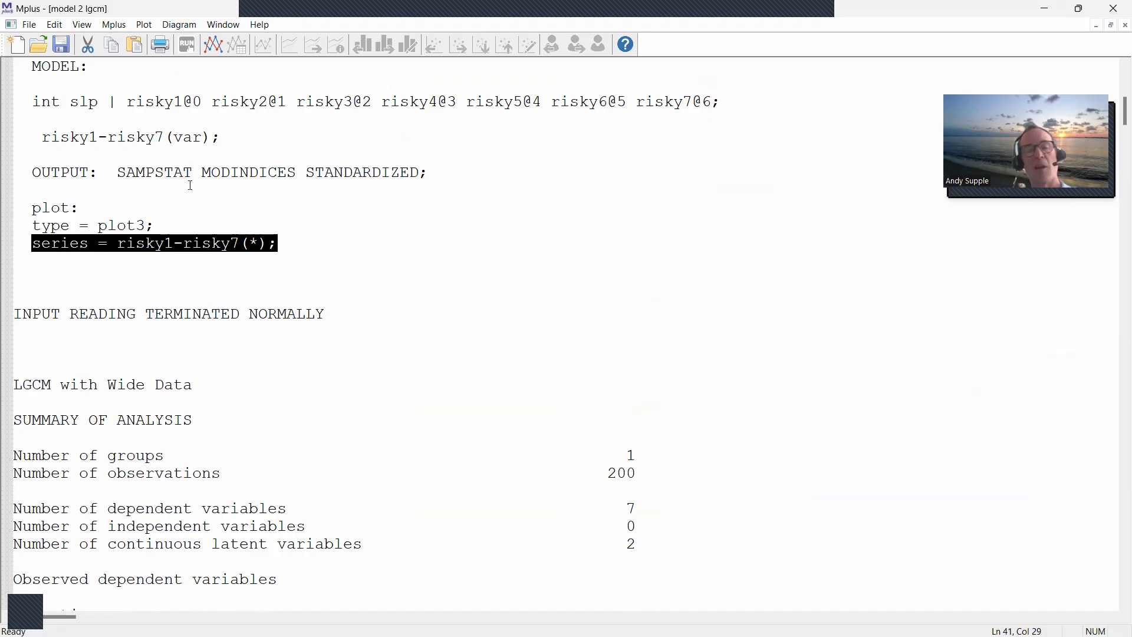
# Plot the estimated individual values from the LGCM output for 80 curves in random order
pyautogui.click(216, 52)
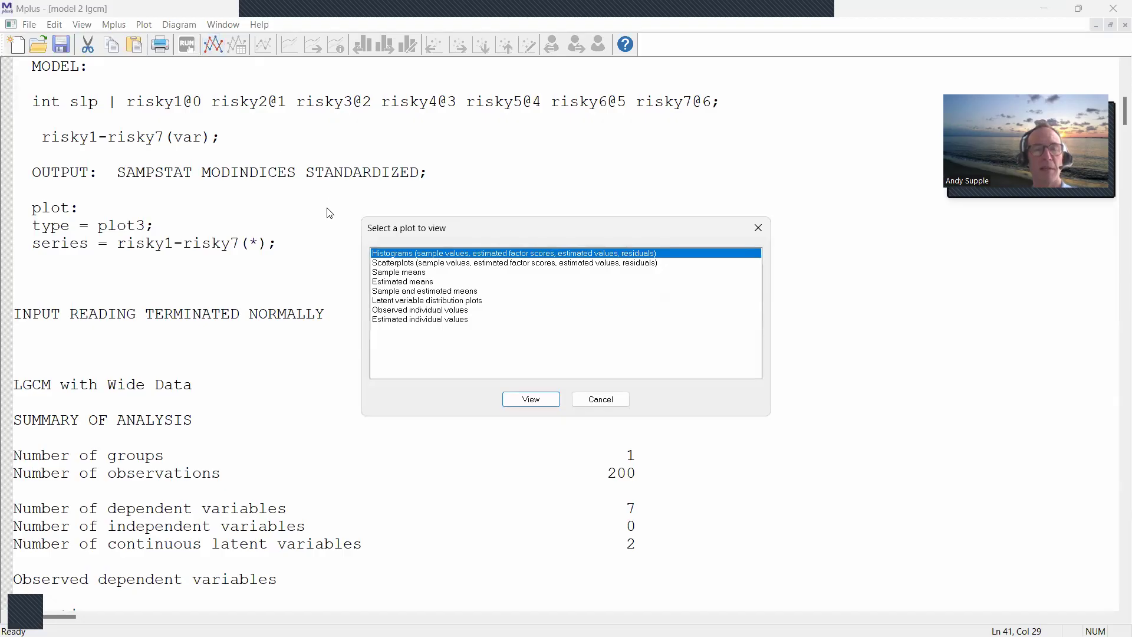
pyautogui.click(404, 320)
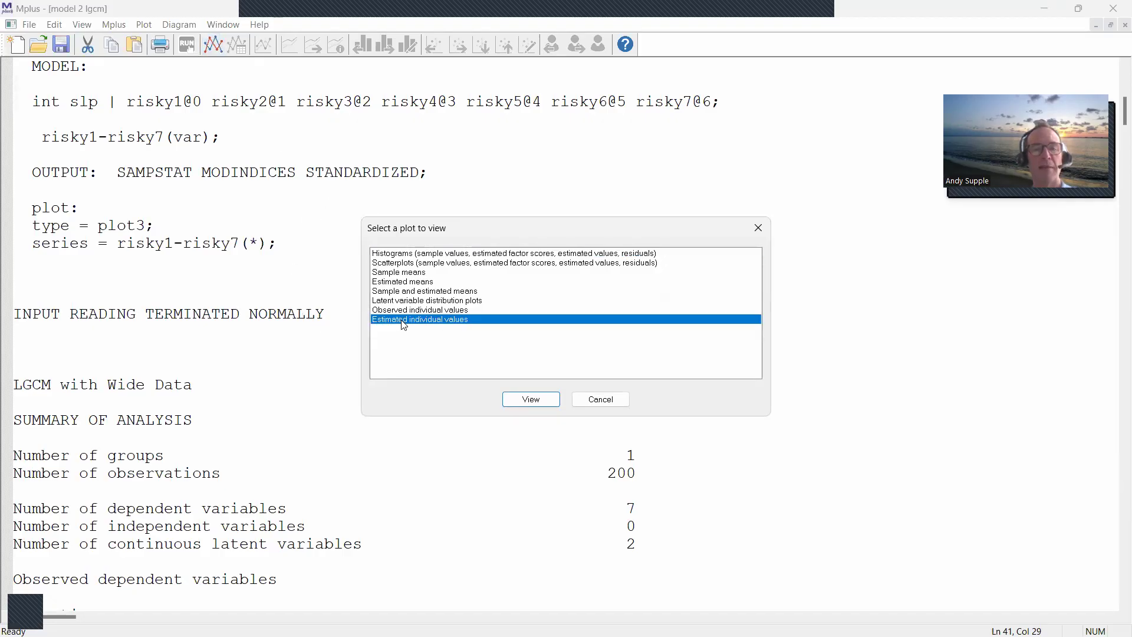
pyautogui.click(532, 401)
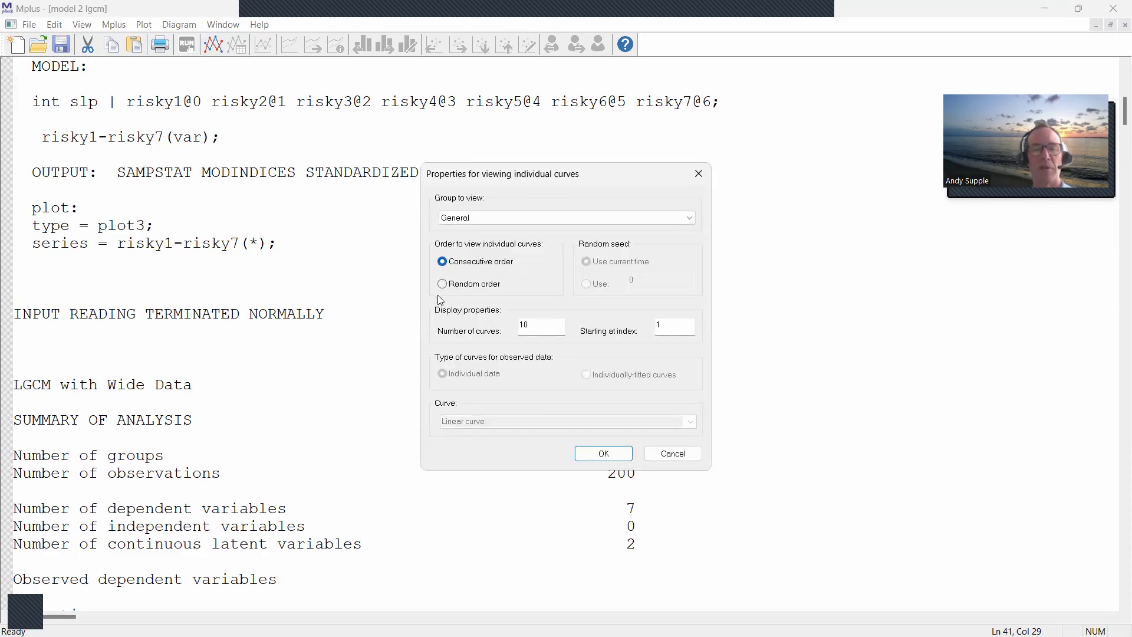
pyautogui.click(444, 285)
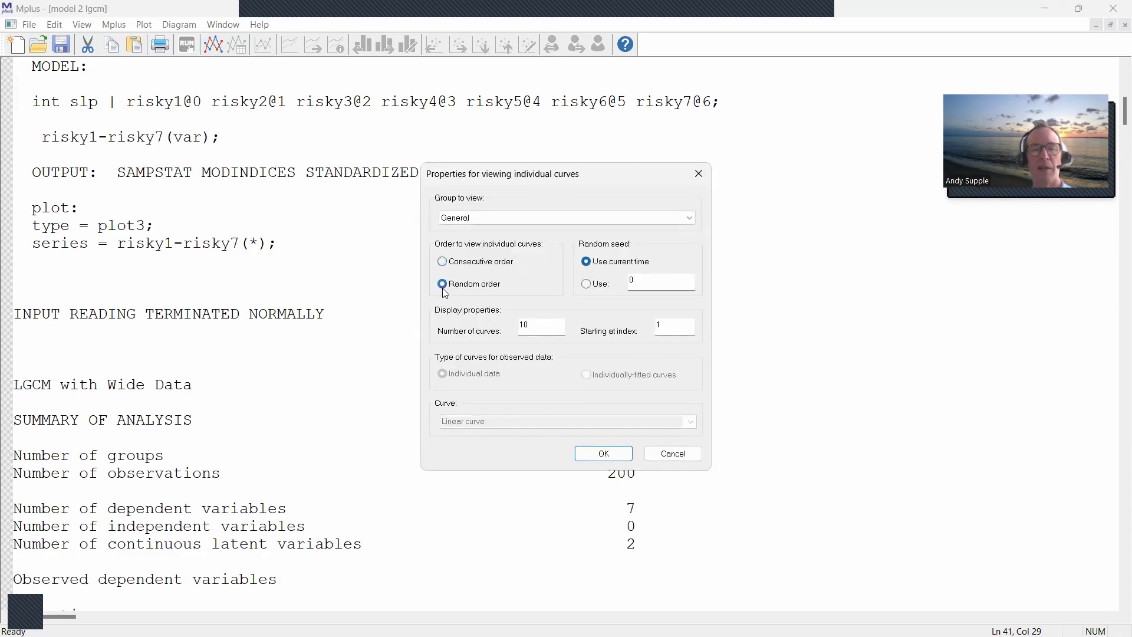
pyautogui.doubleClick(548, 328)
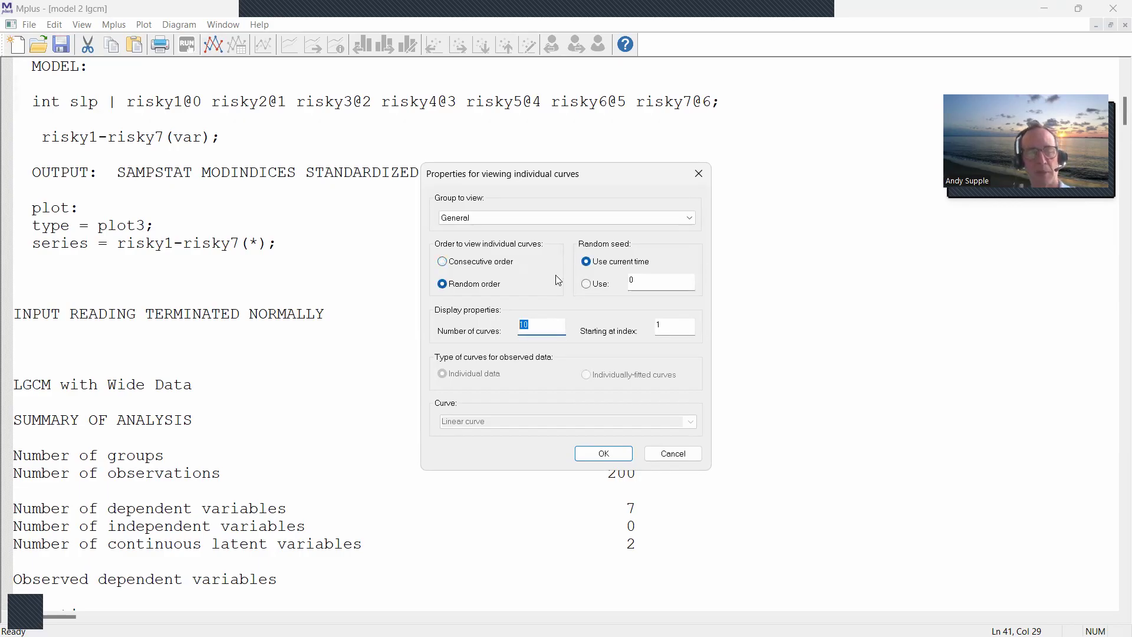
pyautogui.write('80')
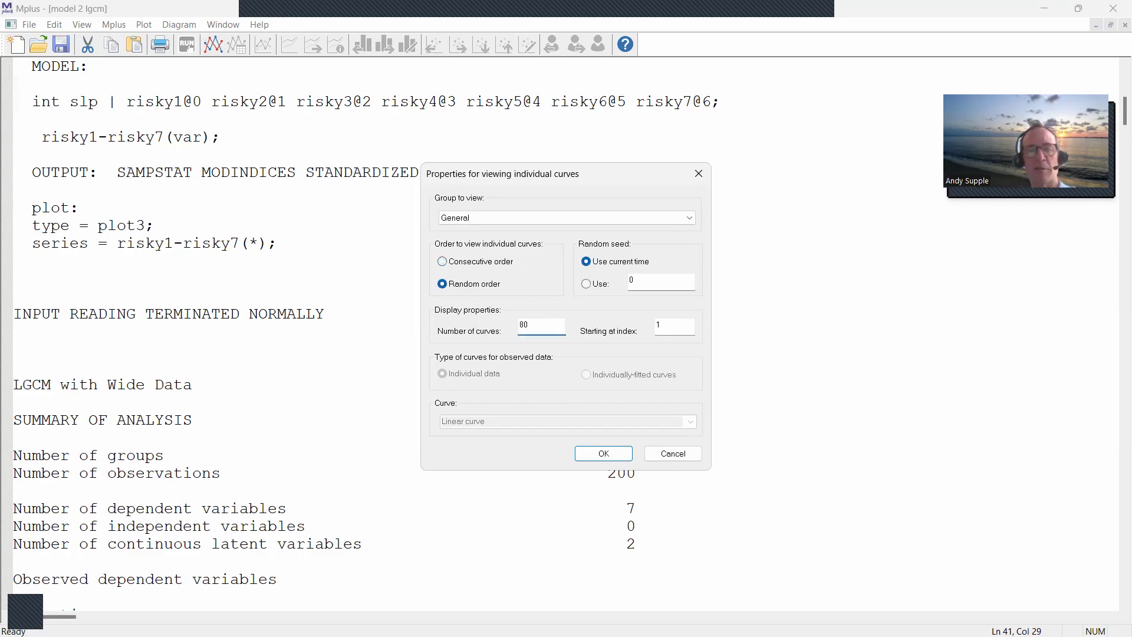
pyautogui.click(602, 455)
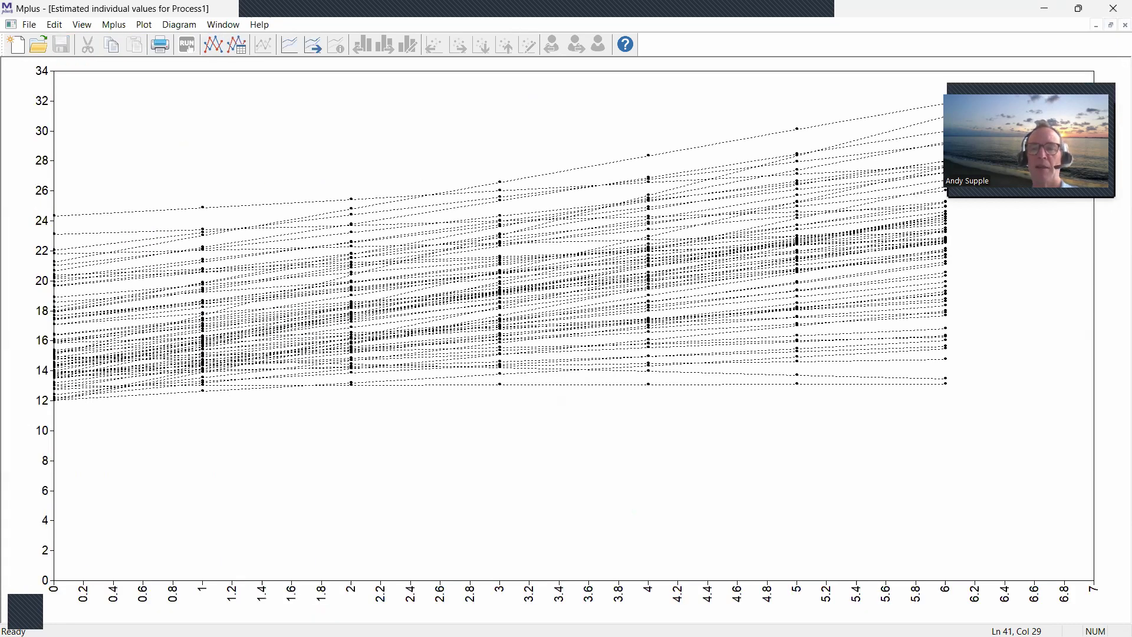
pyautogui.moveTo(1029, 88); pyautogui.dragTo(1048, 79)
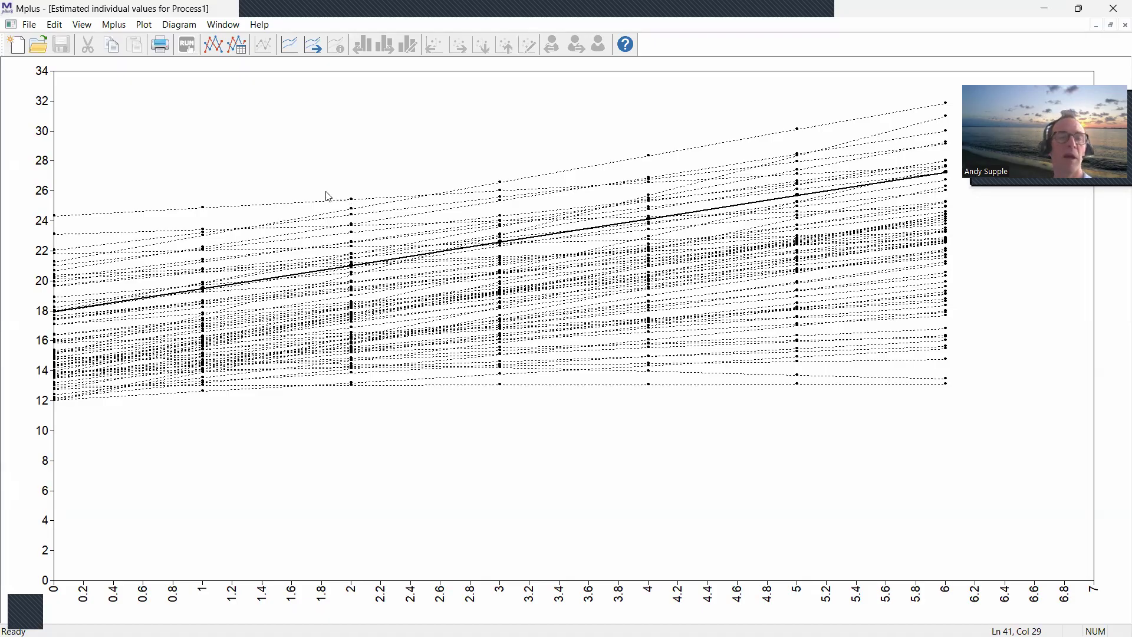
# Plot the observed individual values as individually-fitted curves, using Linear curve for 80 cases in random order
pyautogui.click(221, 53)
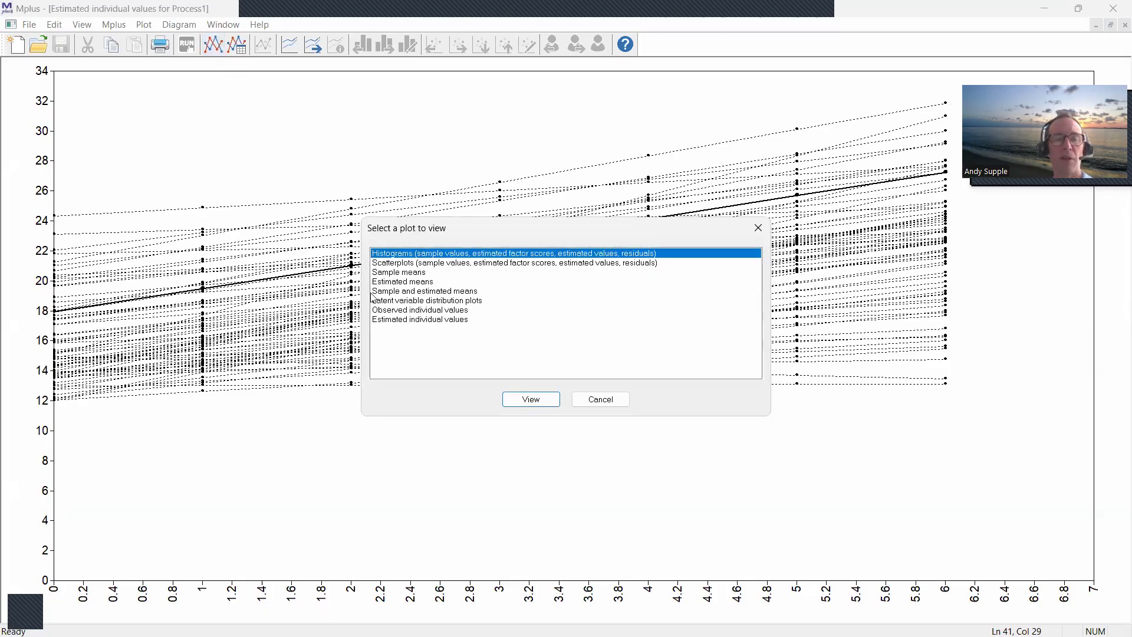
pyautogui.click(393, 321)
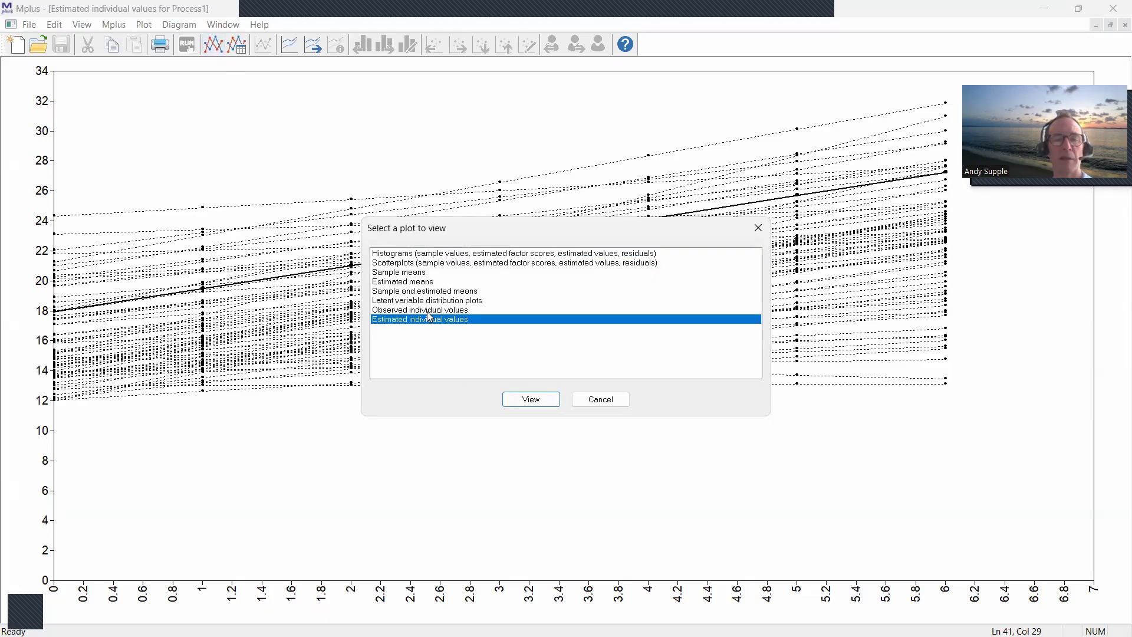
pyautogui.click(429, 311)
pyautogui.click(518, 400)
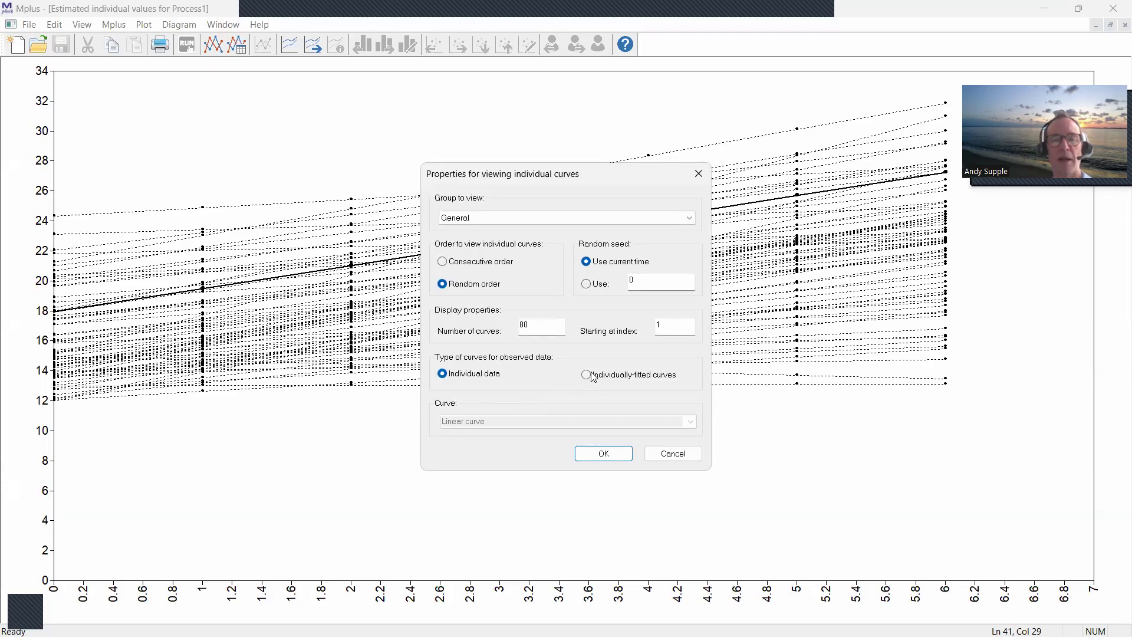
pyautogui.moveTo(535, 325); pyautogui.dragTo(512, 327)
pyautogui.click(590, 378)
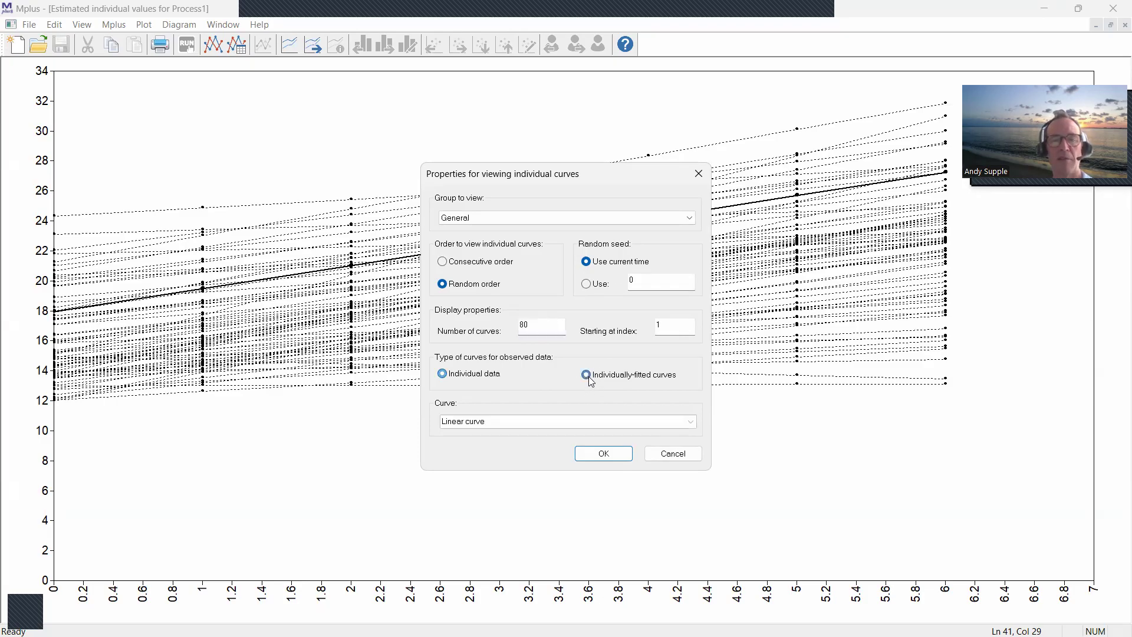
pyautogui.click(586, 423)
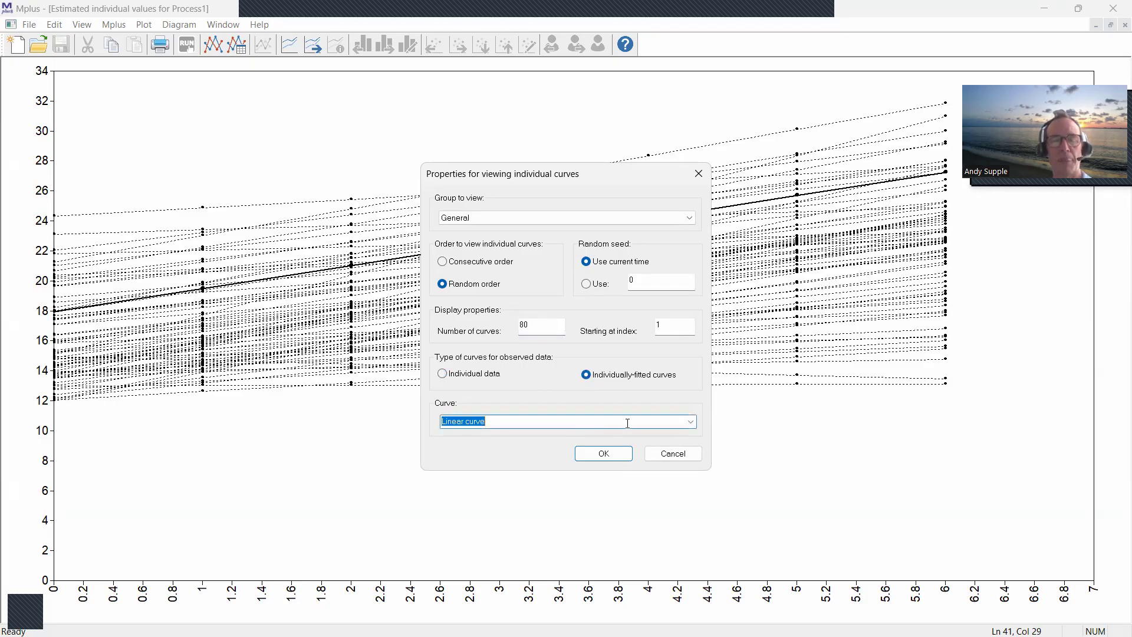
pyautogui.click(695, 423)
pyautogui.click(606, 435)
pyautogui.click(605, 455)
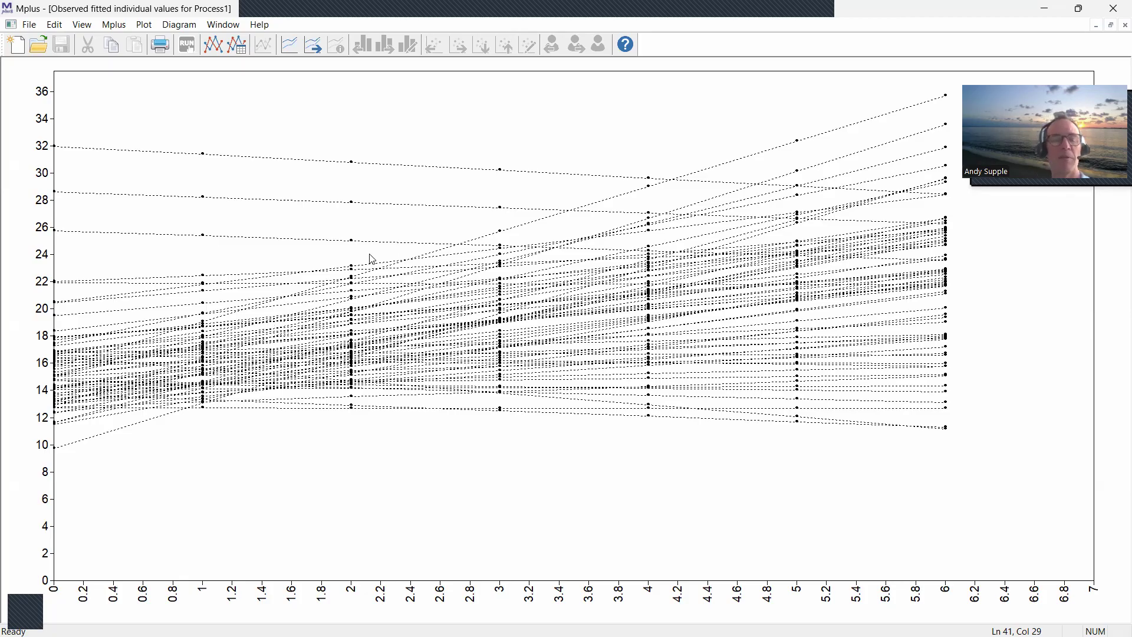
pyautogui.click(215, 53)
pyautogui.click(396, 320)
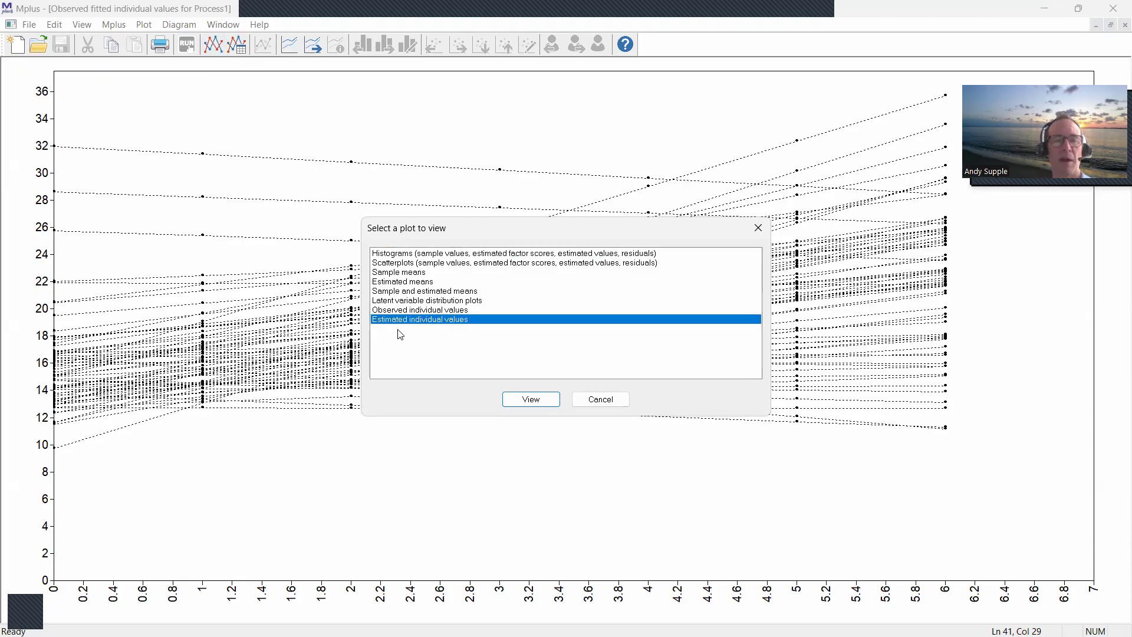
pyautogui.click(531, 399)
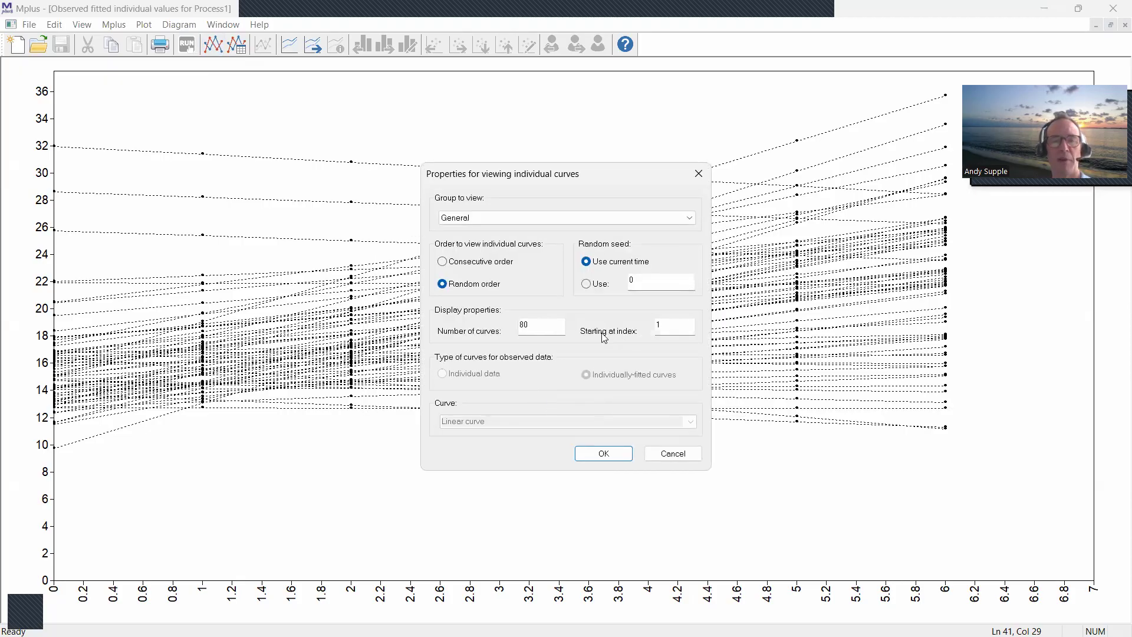
pyautogui.click(699, 173)
pyautogui.click(213, 46)
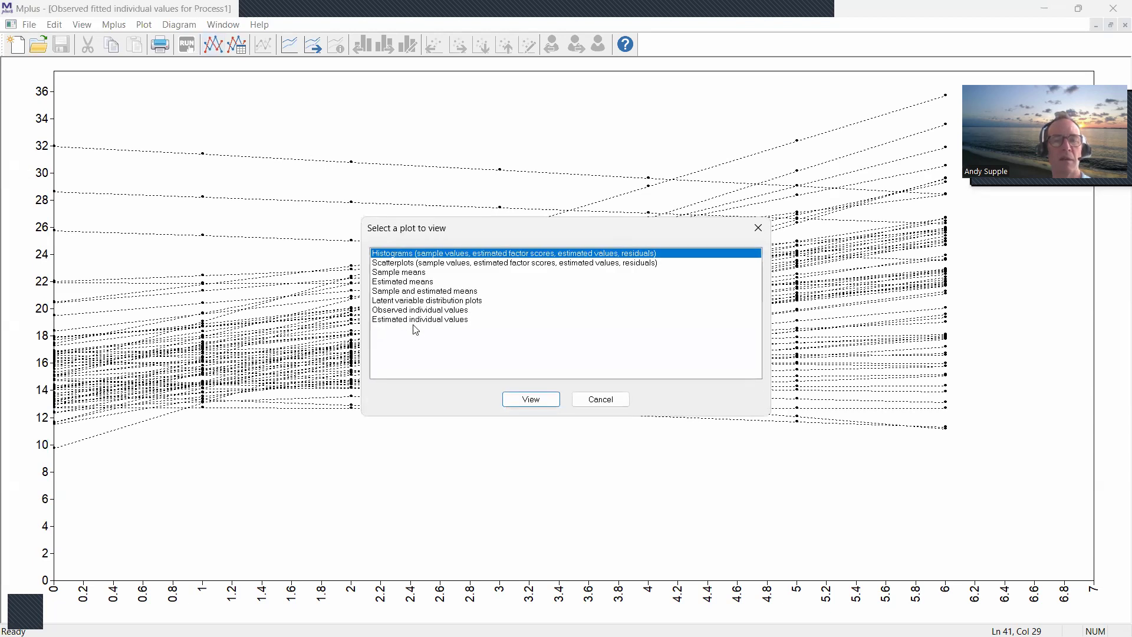
pyautogui.doubleClick(415, 320)
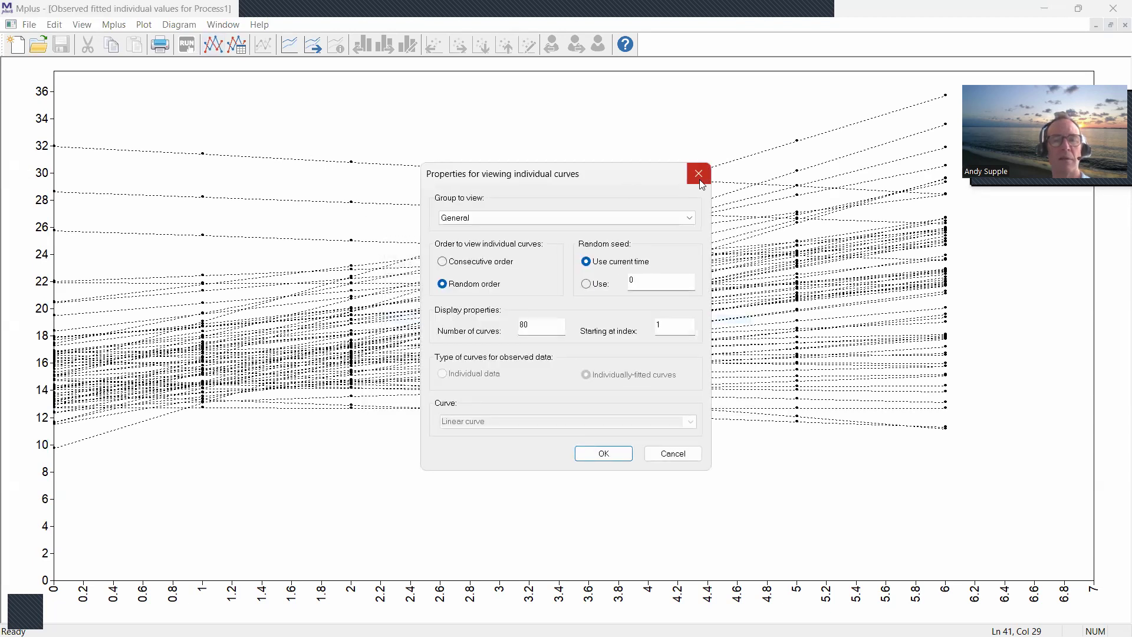
pyautogui.click(699, 172)
# Plot the observed individual values again as 80 individually-fitted curves in random order, choosing a nonlinear curve type
pyautogui.click(214, 46)
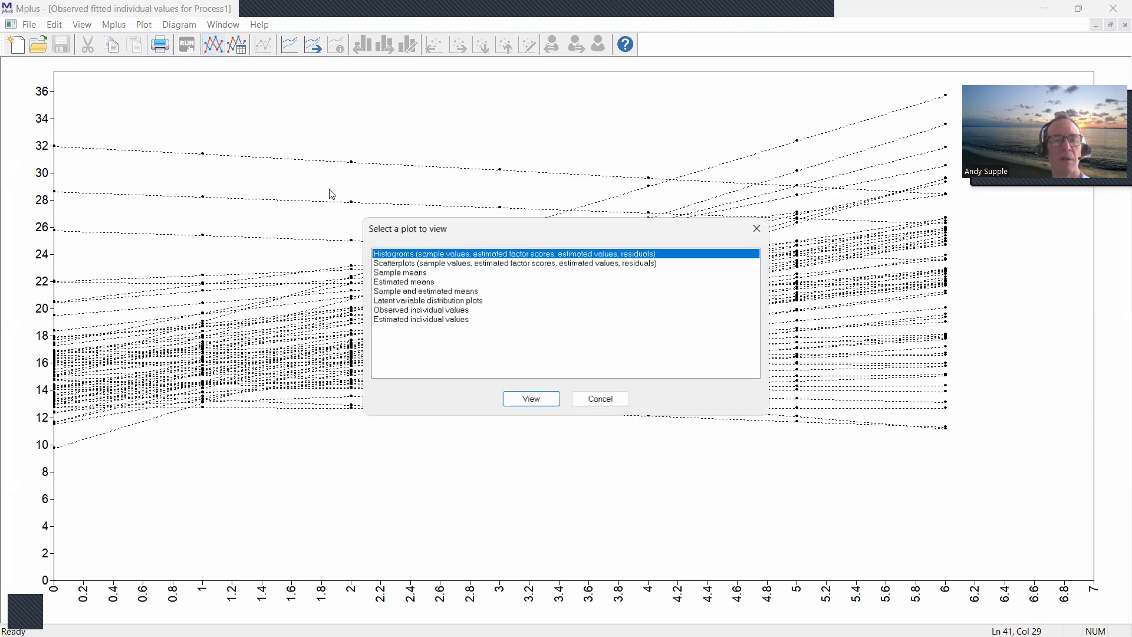
pyautogui.click(407, 311)
pyautogui.click(531, 399)
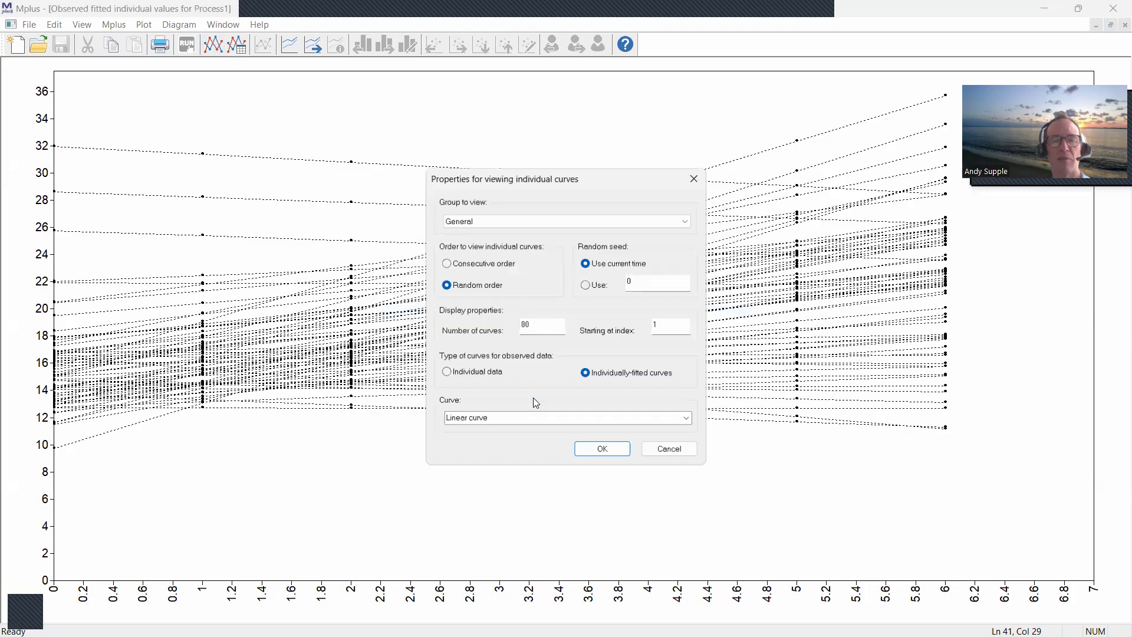
pyautogui.click(691, 422)
pyautogui.click(602, 432)
pyautogui.click(696, 422)
pyautogui.click(589, 445)
pyautogui.click(604, 454)
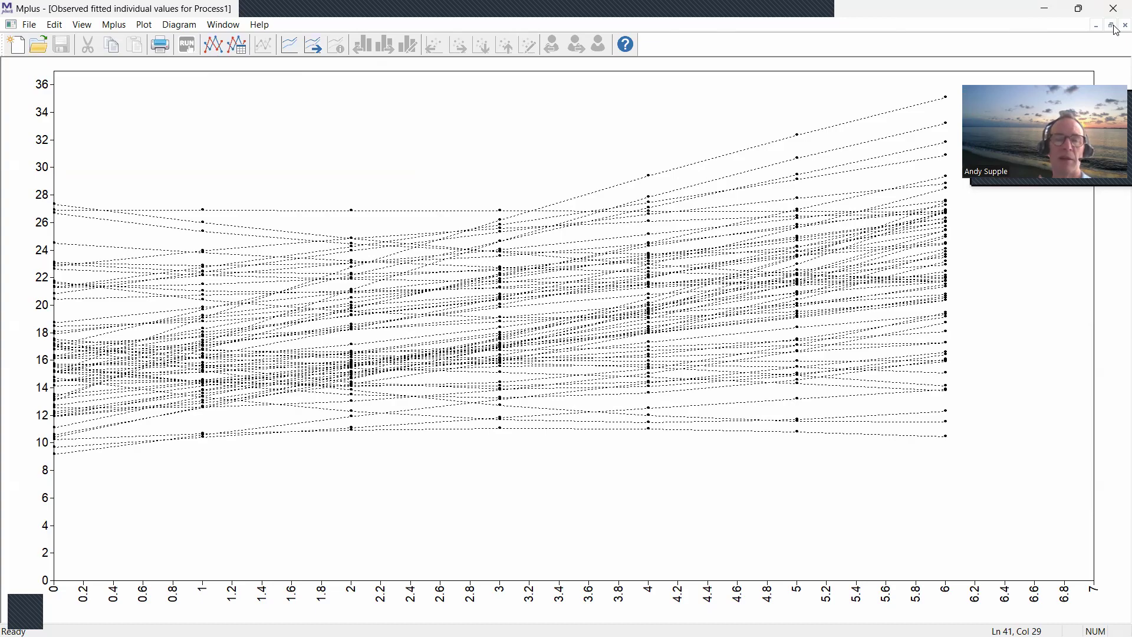
# Close the individual-values plots and the model 2 lgcm output to return to the Risky LGCM and MLM folder
pyautogui.press('Down')
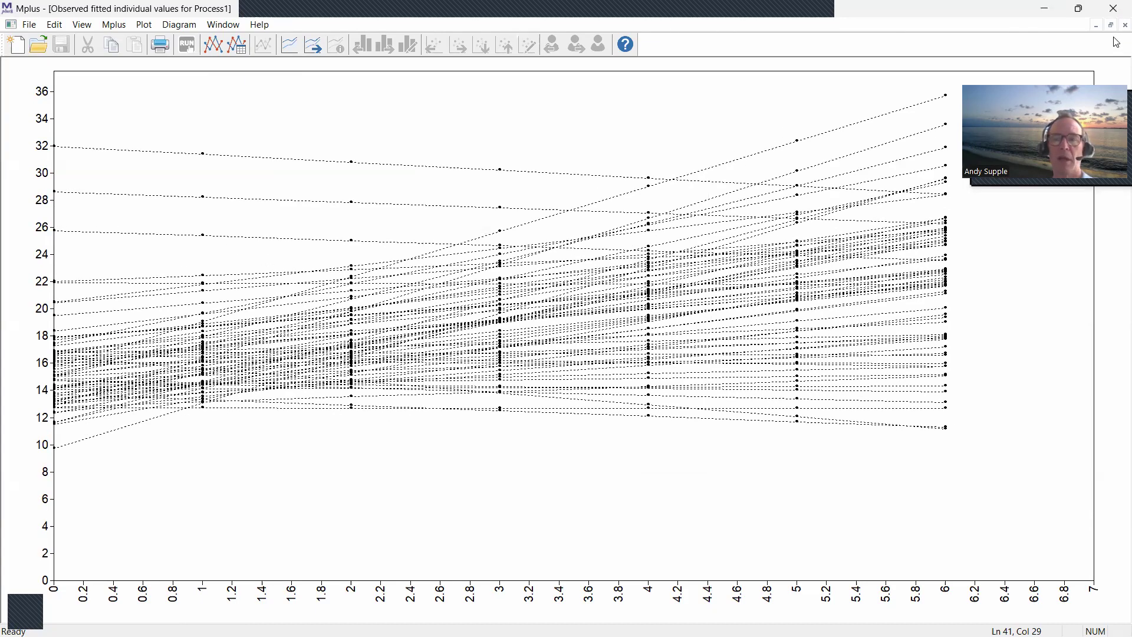
pyautogui.hotkey('ctrl', 'F4')
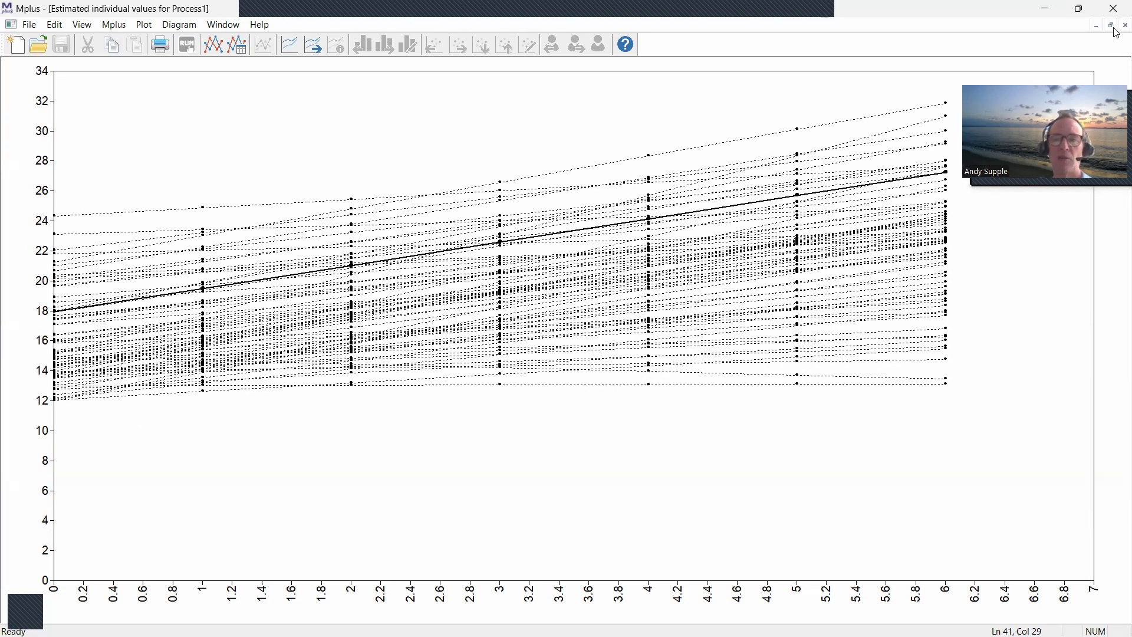
pyautogui.hotkey('ctrl', 'F4')
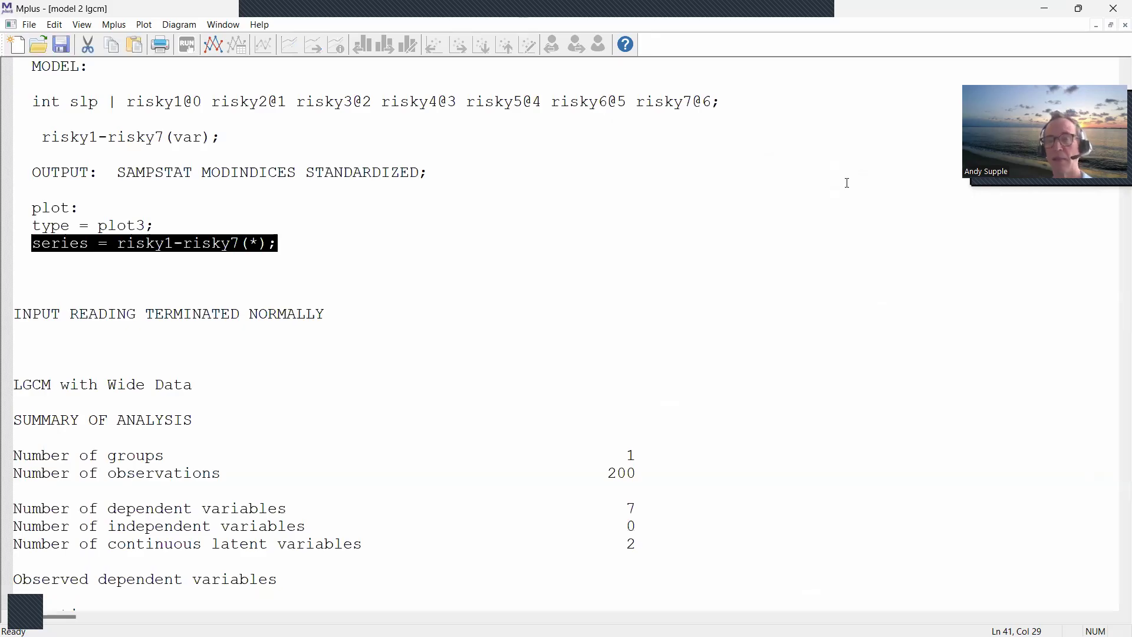
pyautogui.click(1115, 11)
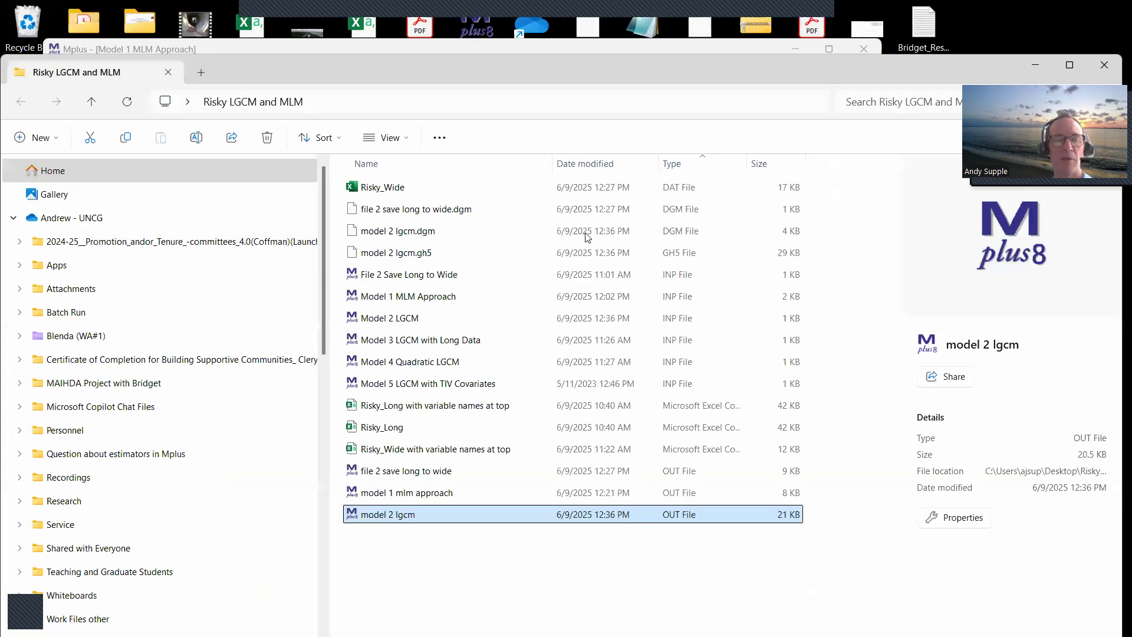